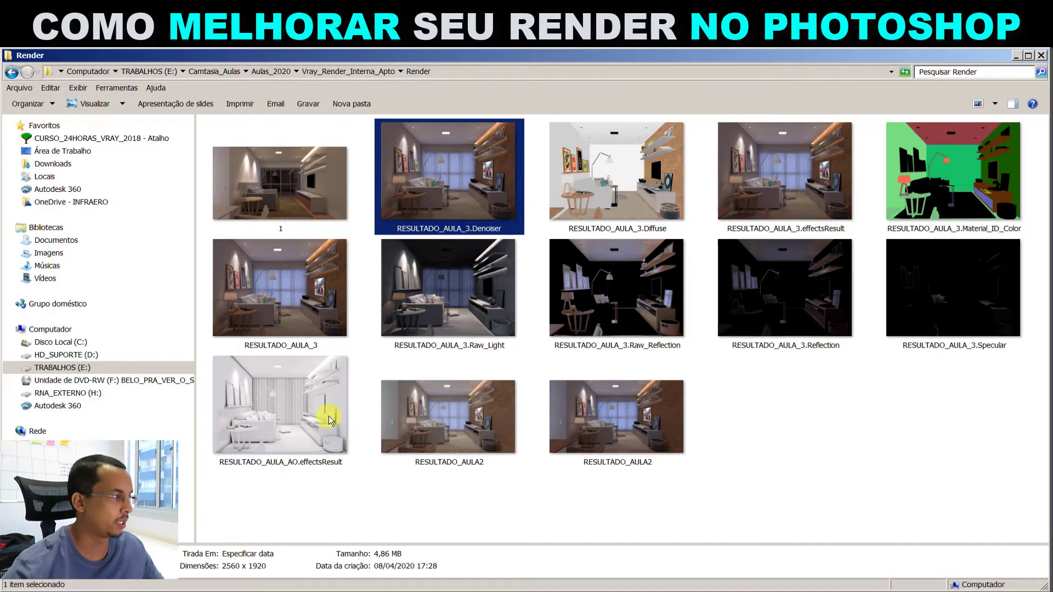
Look over the RESULTADO_AULA_3 render pass files in the Render folder, including Denoiser, Diffuse and effectsResult.
{"action": "left_click", "coordinate": [328, 415], "text": "shift"}
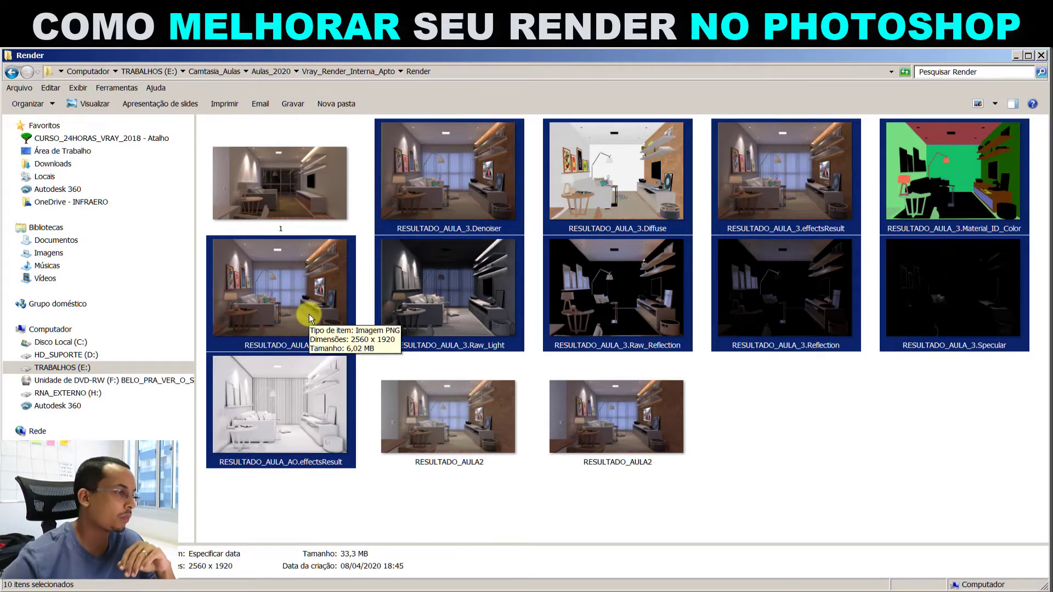
{"action": "left_click", "coordinate": [313, 315]}
{"action": "left_click", "coordinate": [499, 185]}
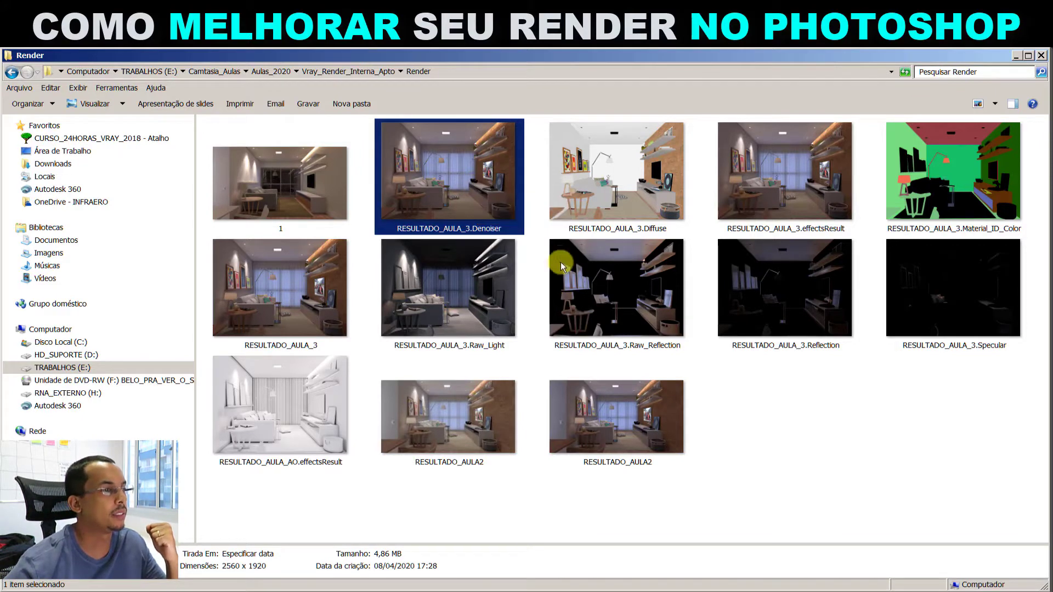
{"action": "left_click", "coordinate": [535, 231]}
{"action": "left_click", "coordinate": [663, 194]}
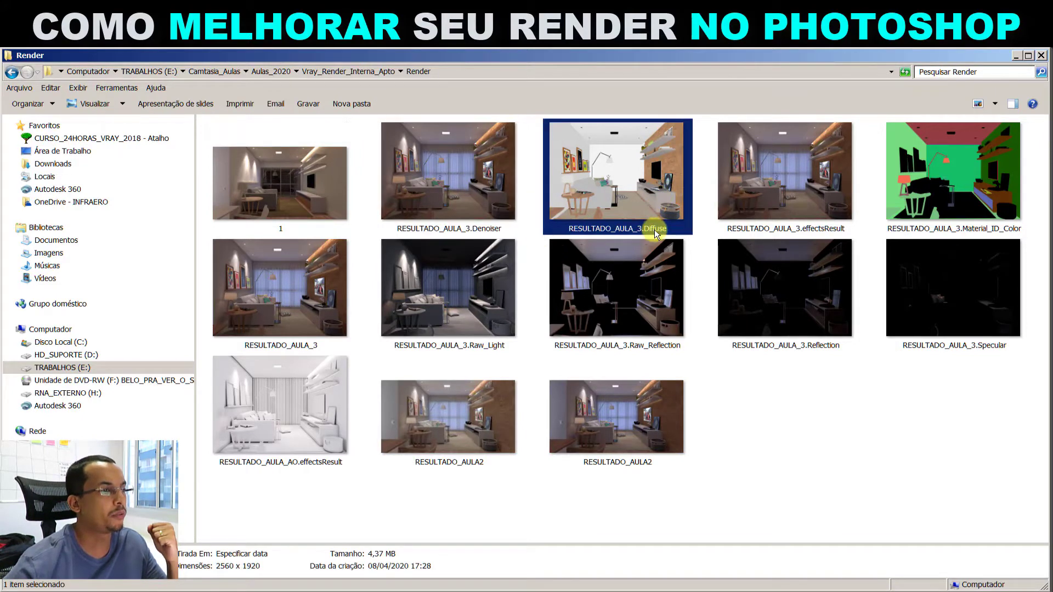
{"action": "left_click", "coordinate": [811, 229]}
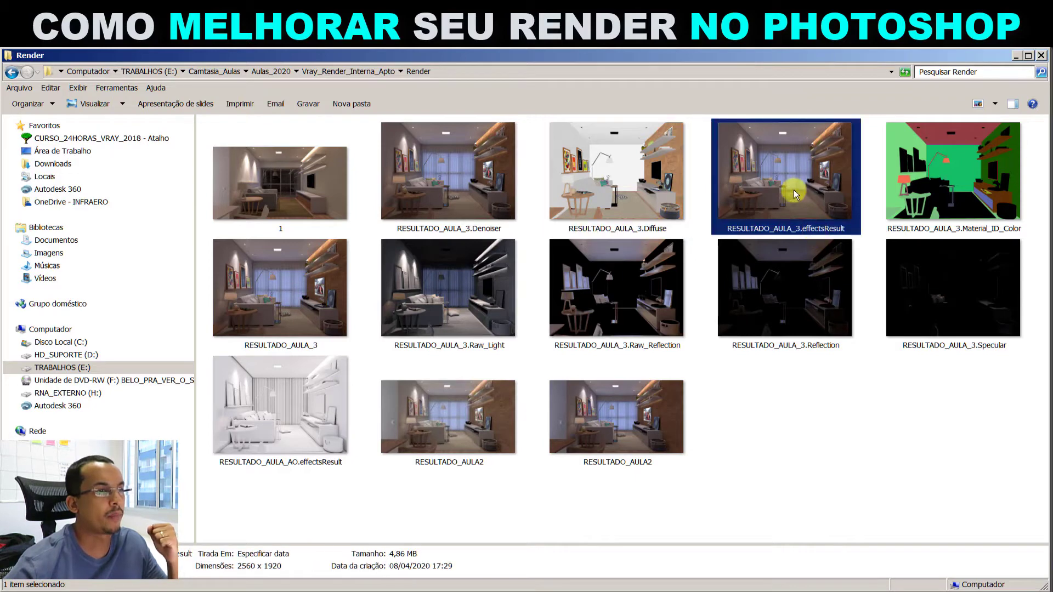
View RESULTADO_AULA_3.effectsResult in the photo viewer and page through the following render passes up to Specular.
{"action": "double_click", "coordinate": [795, 194]}
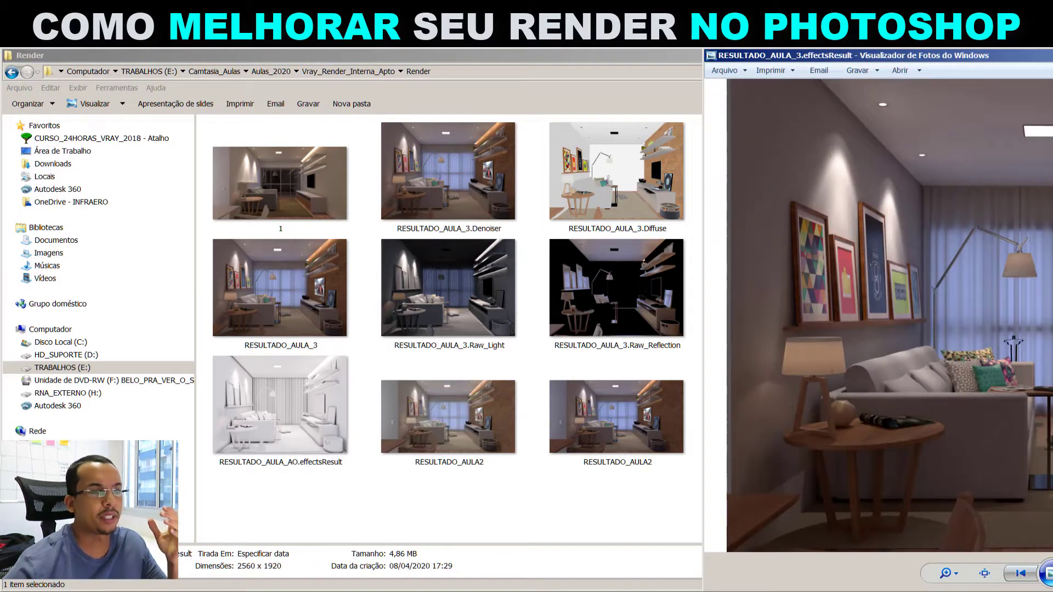
{"action": "left_click_drag", "start_coordinate": [930, 60], "coordinate": [446, 52]}
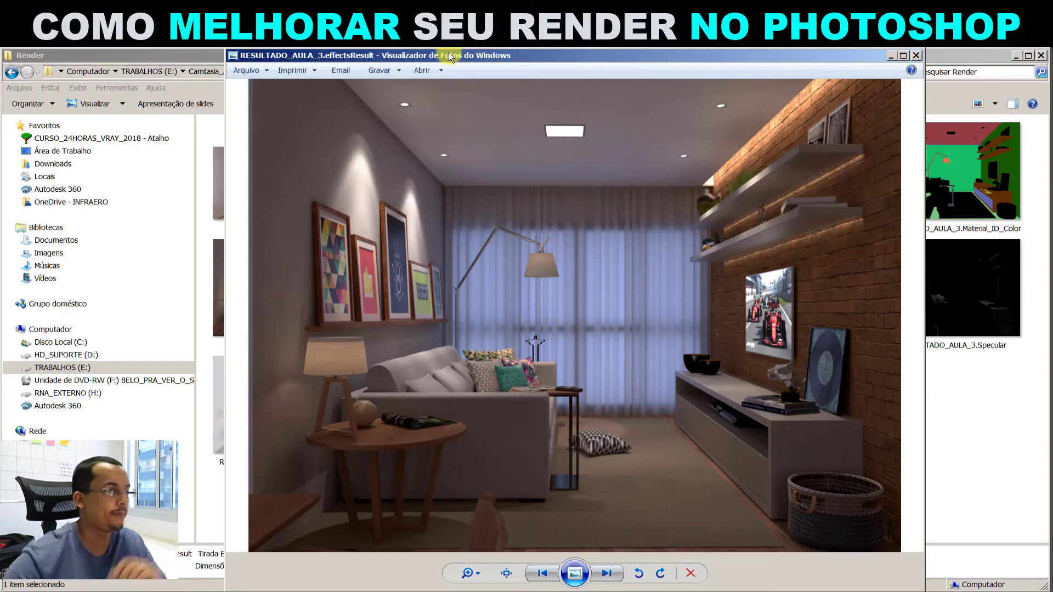
{"action": "left_click", "coordinate": [606, 573]}
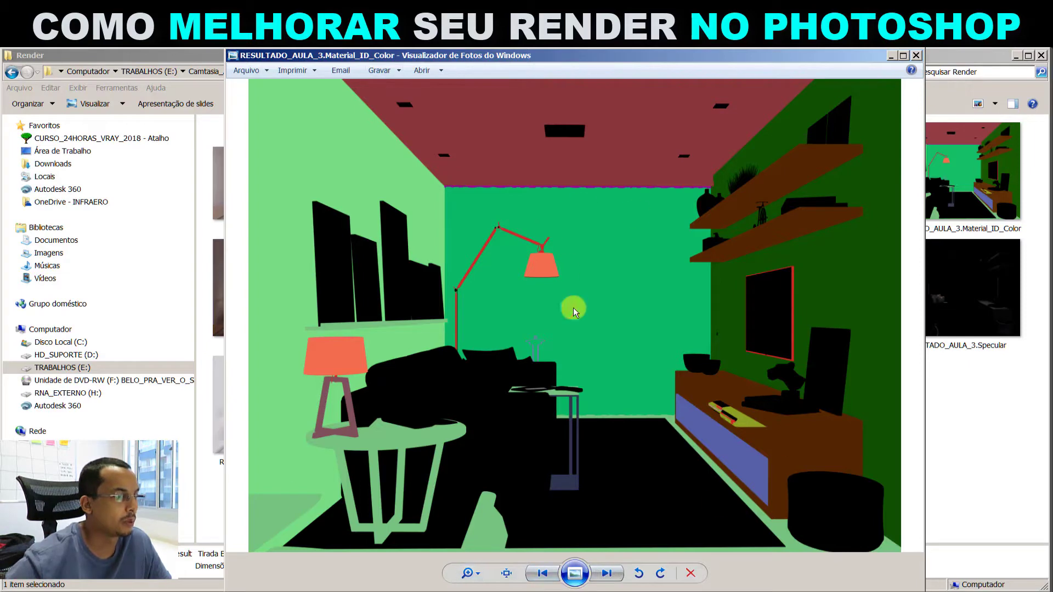
{"action": "left_click", "coordinate": [609, 574]}
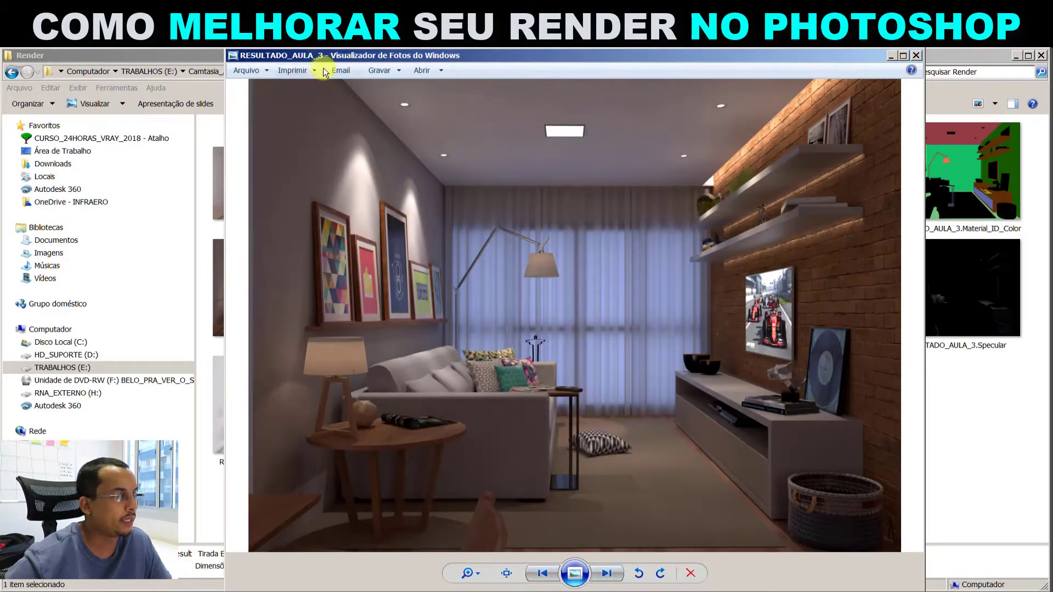
{"action": "left_click", "coordinate": [607, 574]}
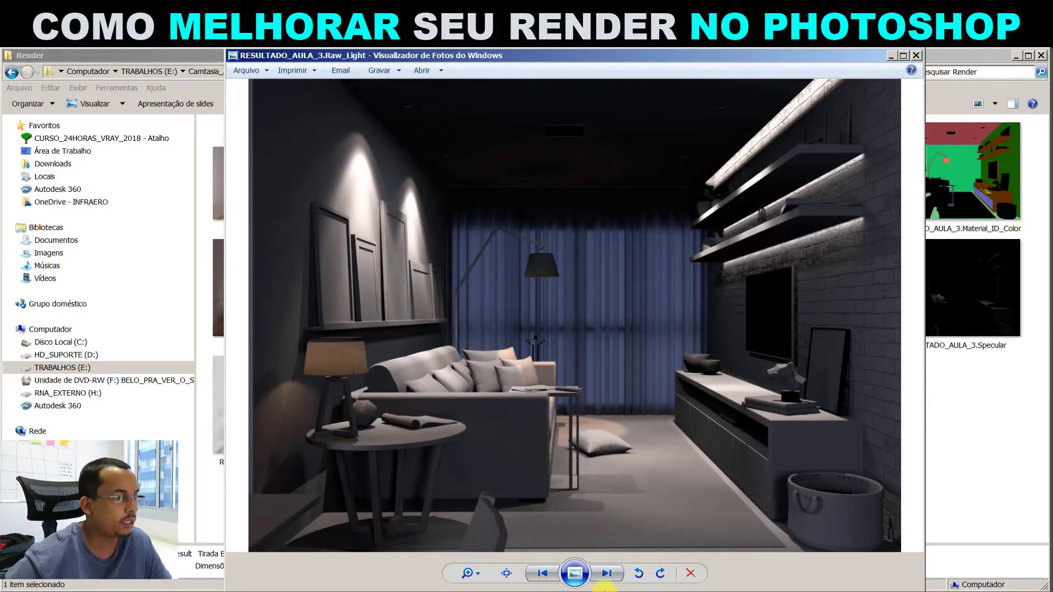
{"action": "left_click", "coordinate": [605, 573]}
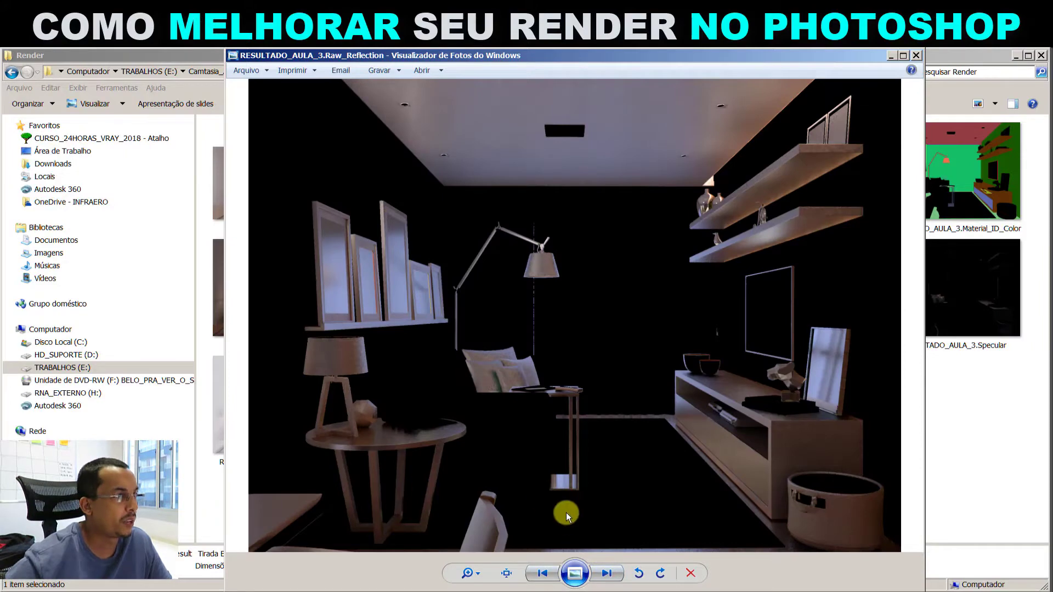
{"action": "left_click", "coordinate": [607, 573]}
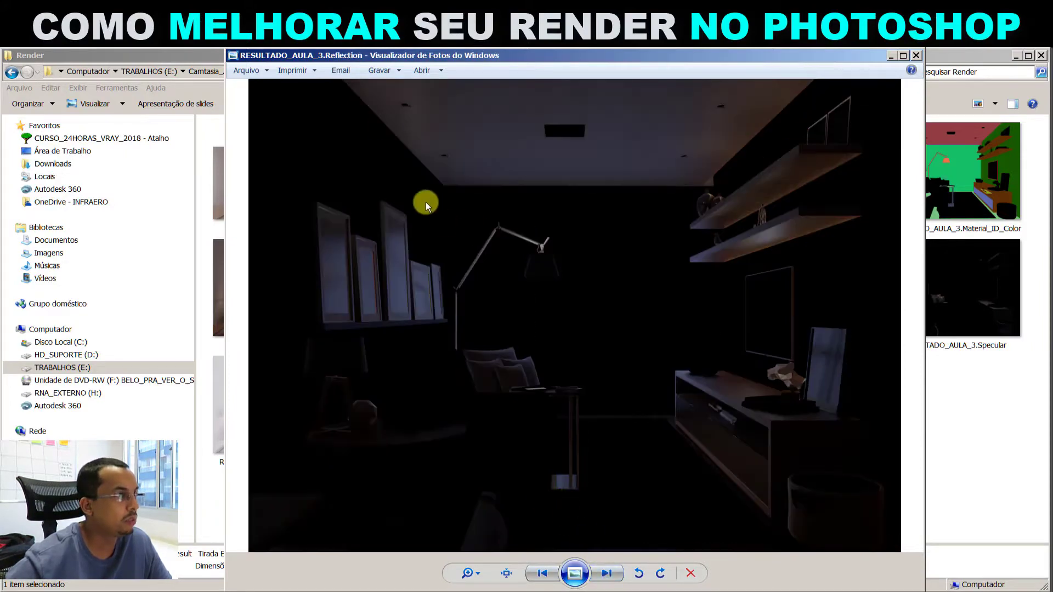
{"action": "left_click", "coordinate": [607, 573]}
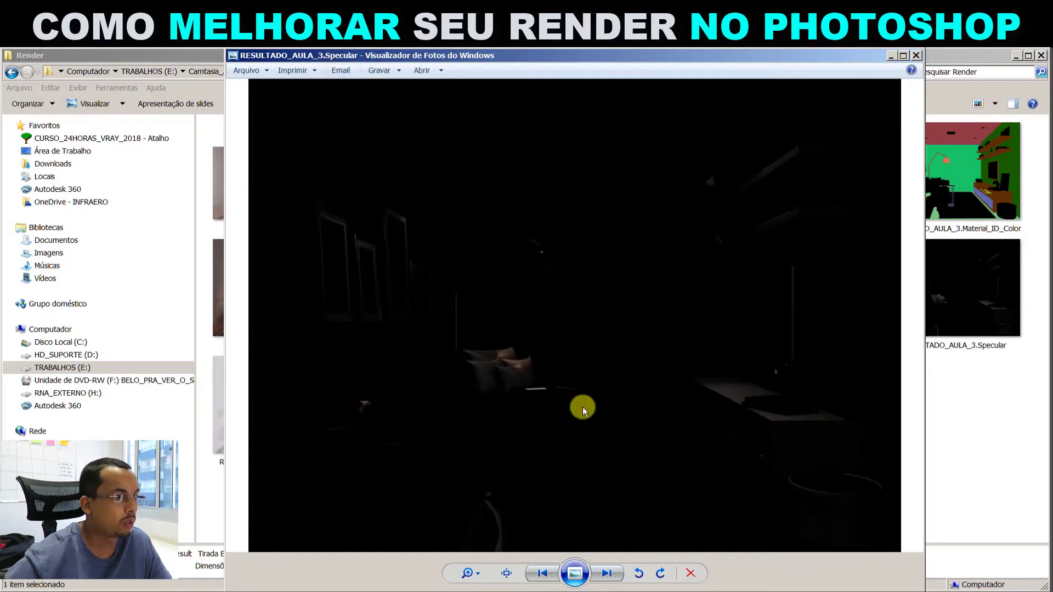
Examine the Specular pass up close around the sofa cushions and the TV cabinet.
{"action": "scroll", "coordinate": [497, 367], "scroll_direction": "up", "scroll_amount": 4}
{"action": "scroll", "coordinate": [526, 373], "scroll_direction": "down", "scroll_amount": 4}
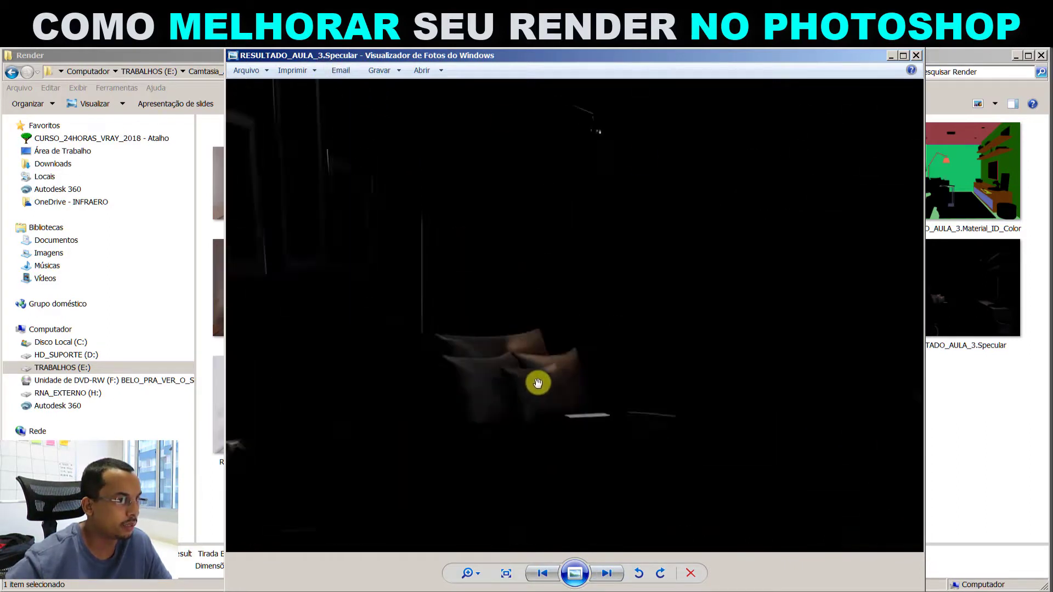
{"action": "scroll", "coordinate": [789, 410], "scroll_direction": "up", "scroll_amount": 6}
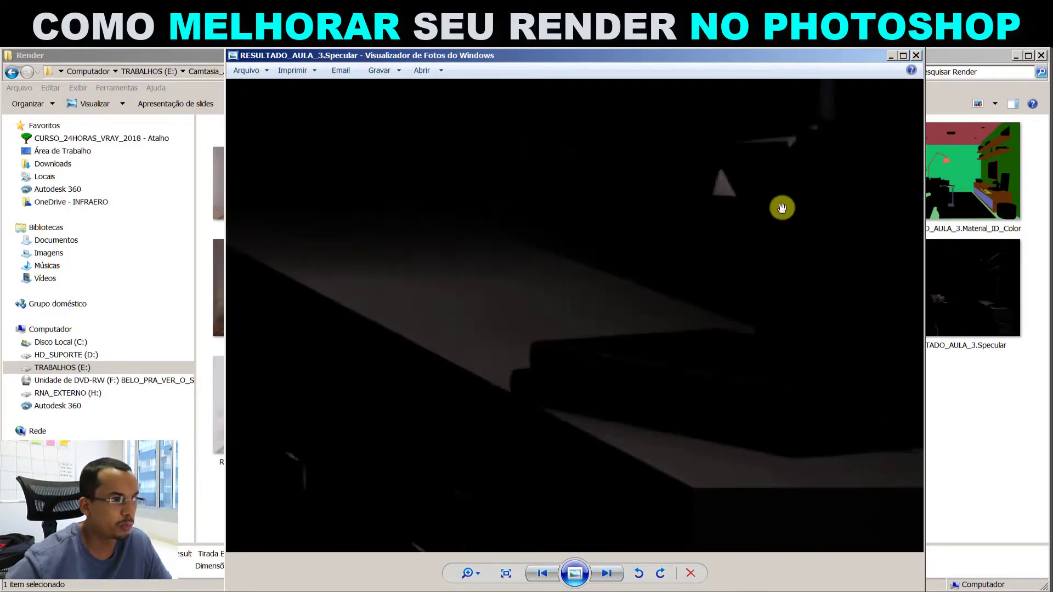
{"action": "scroll", "coordinate": [762, 219], "scroll_direction": "down", "scroll_amount": 5}
View the RESULTADO_AULA_AO.effectsResult image and close the photo viewer.
{"action": "left_click", "coordinate": [607, 573]}
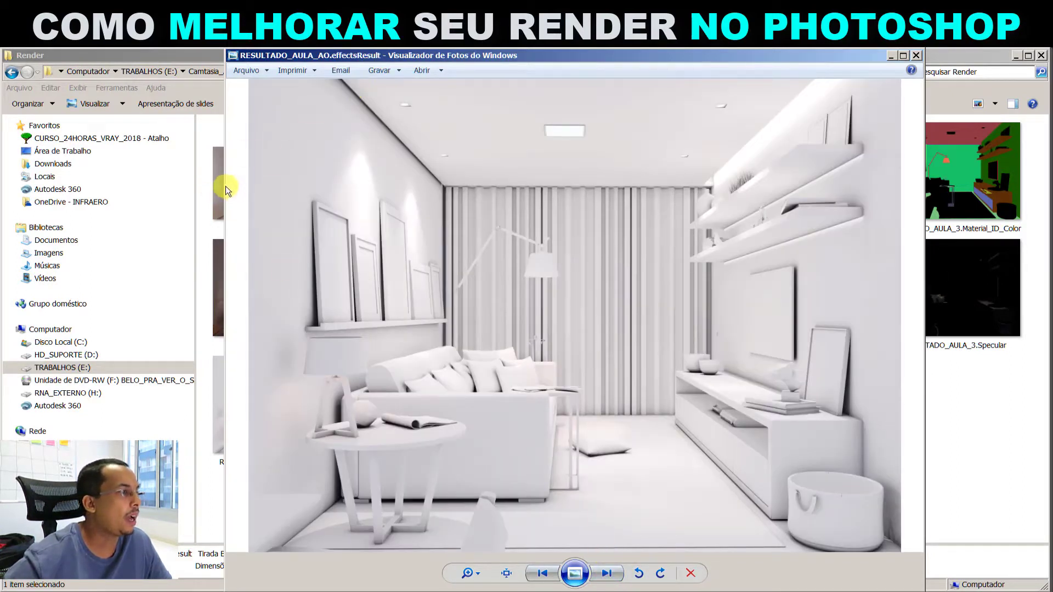
{"action": "left_click_drag", "start_coordinate": [226, 186], "coordinate": [34, 176]}
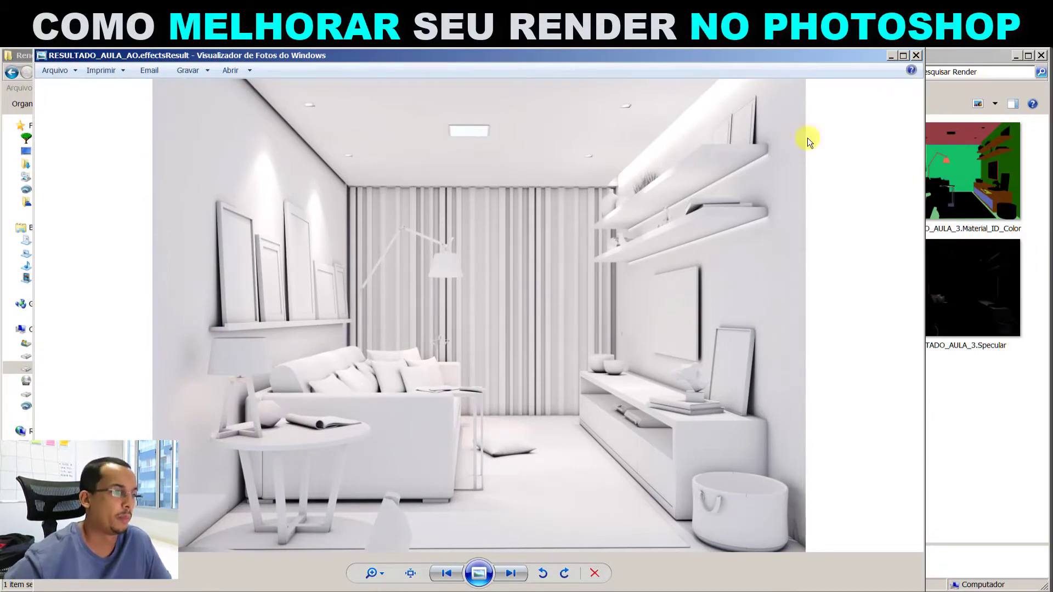
{"action": "left_click", "coordinate": [916, 56]}
{"action": "left_click", "coordinate": [816, 407]}
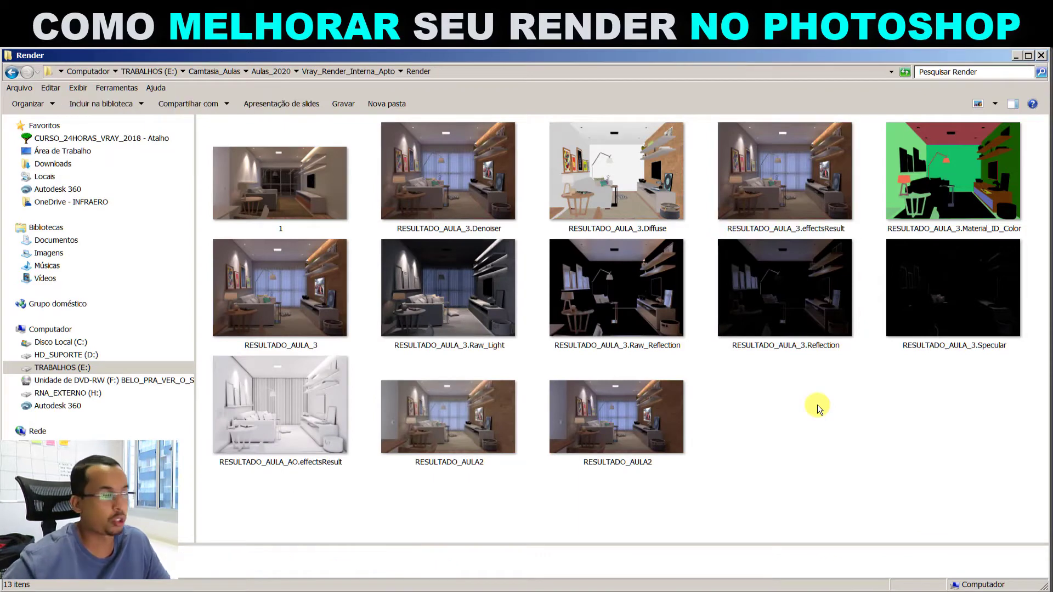
Open RESULTADO_AULA_3.effectsResult from the Render folder in Photoshop and close the document again.
{"action": "key", "text": "alt+Tab"}
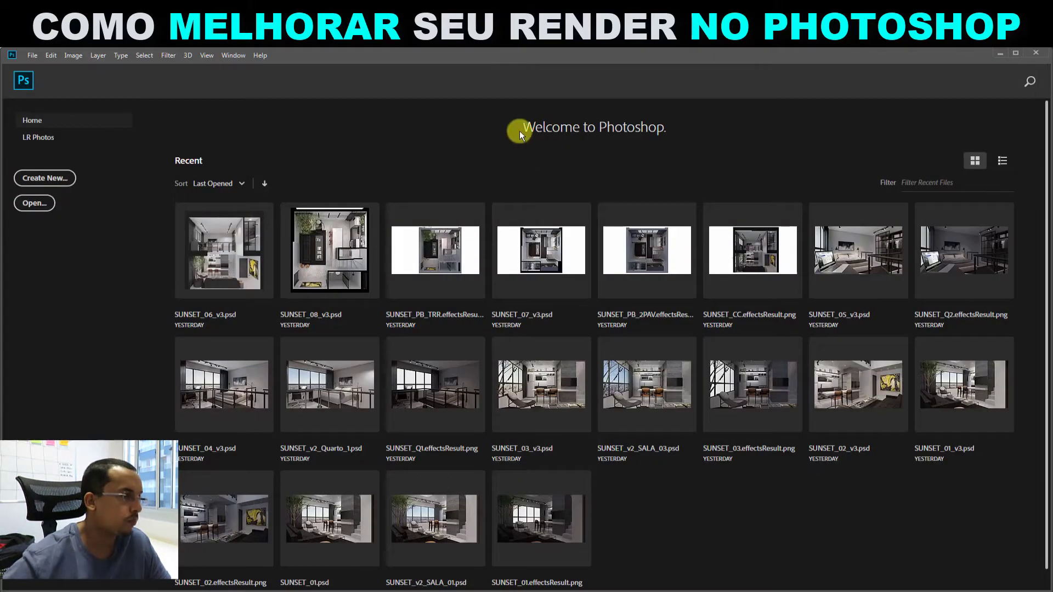
{"action": "key", "text": "alt+Tab"}
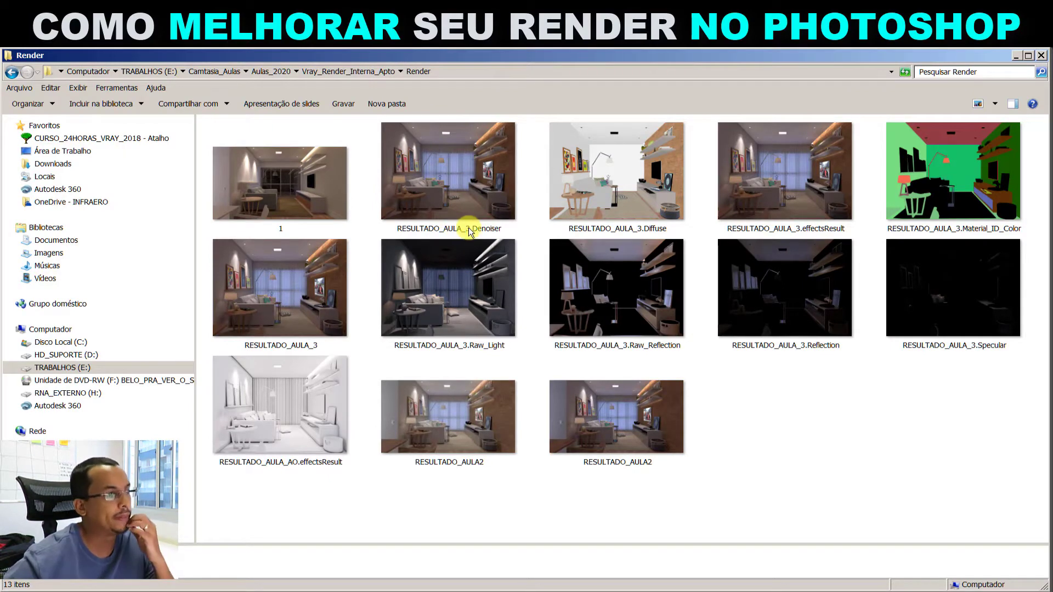
{"action": "left_click_drag", "start_coordinate": [680, 53], "coordinate": [670, 196]}
{"action": "left_click", "coordinate": [781, 322]}
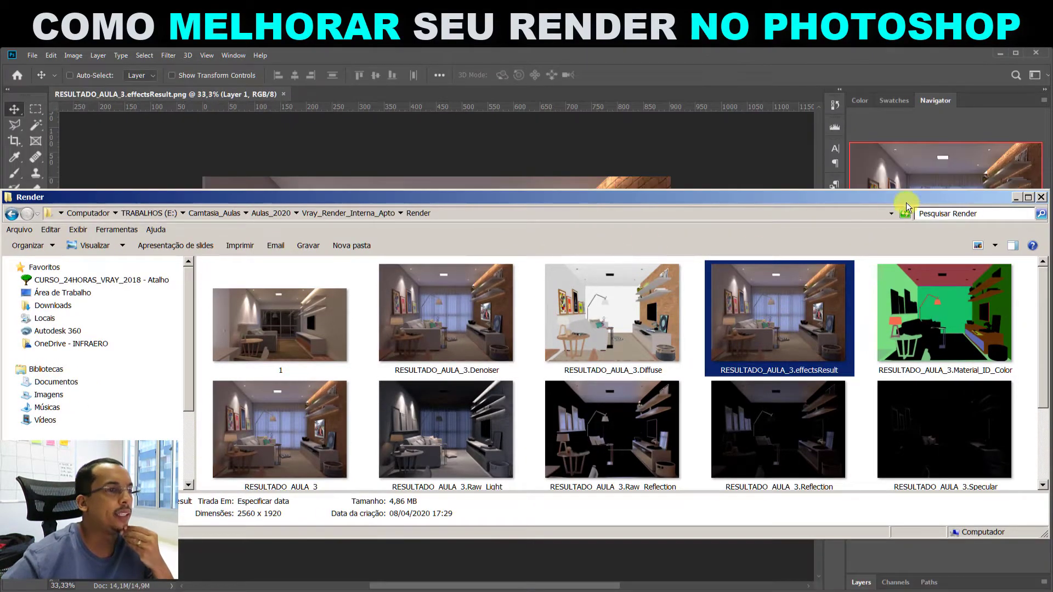
{"action": "left_click", "coordinate": [1015, 196]}
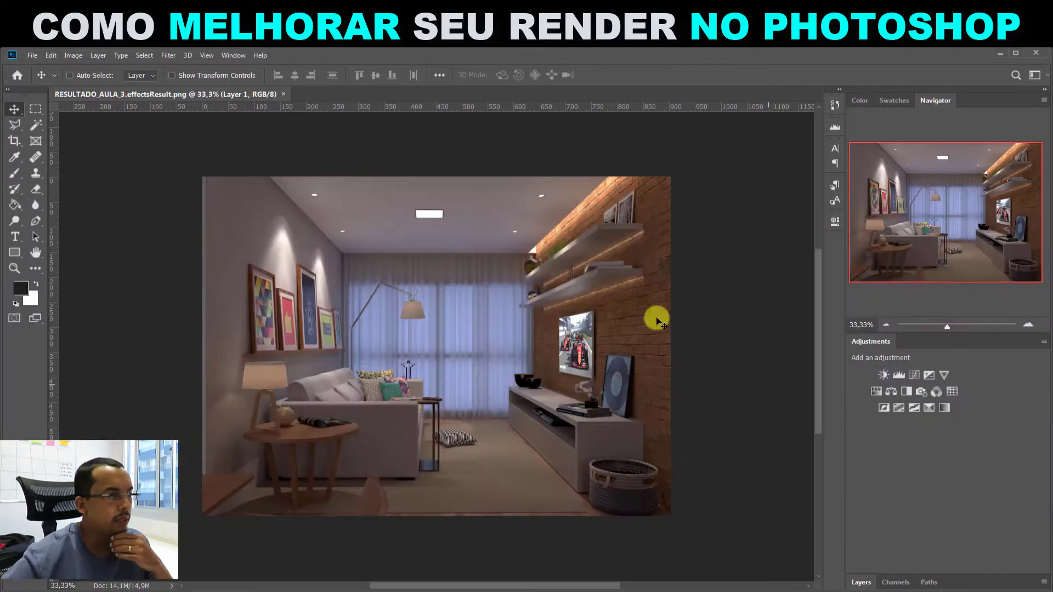
{"action": "key", "text": "ctrl+0"}
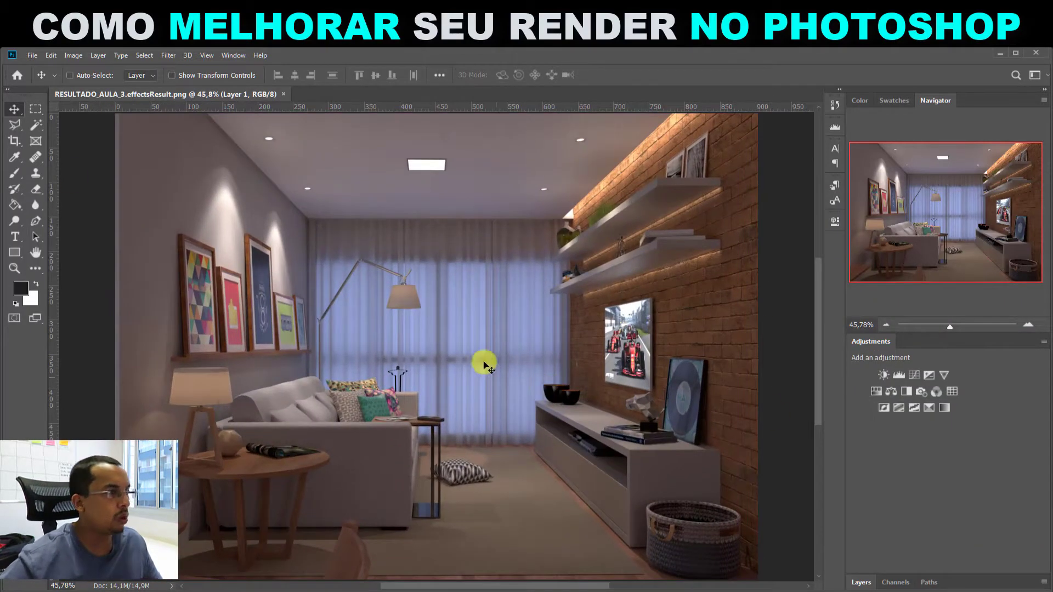
{"action": "left_click", "coordinate": [285, 94]}
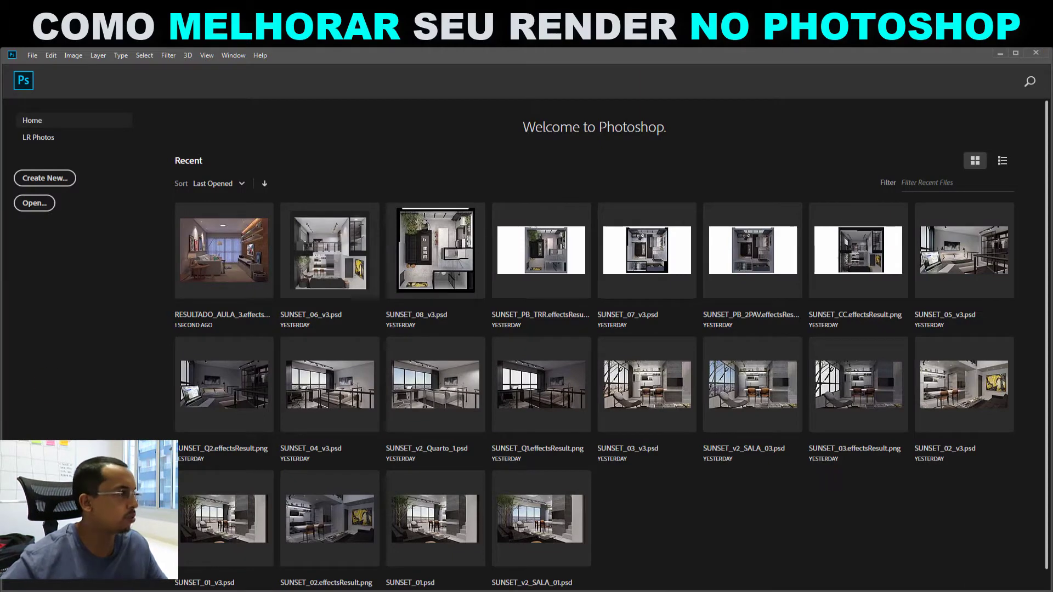
Check the installed Photoshop release in the program's version information and dismiss it.
{"action": "left_click", "coordinate": [259, 57]}
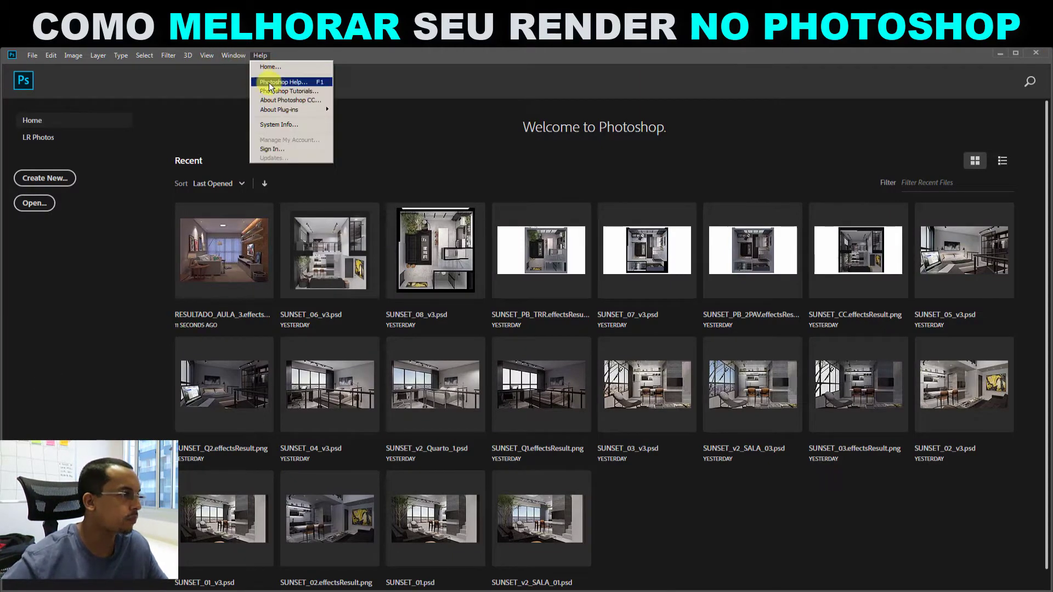
{"action": "left_click", "coordinate": [281, 104]}
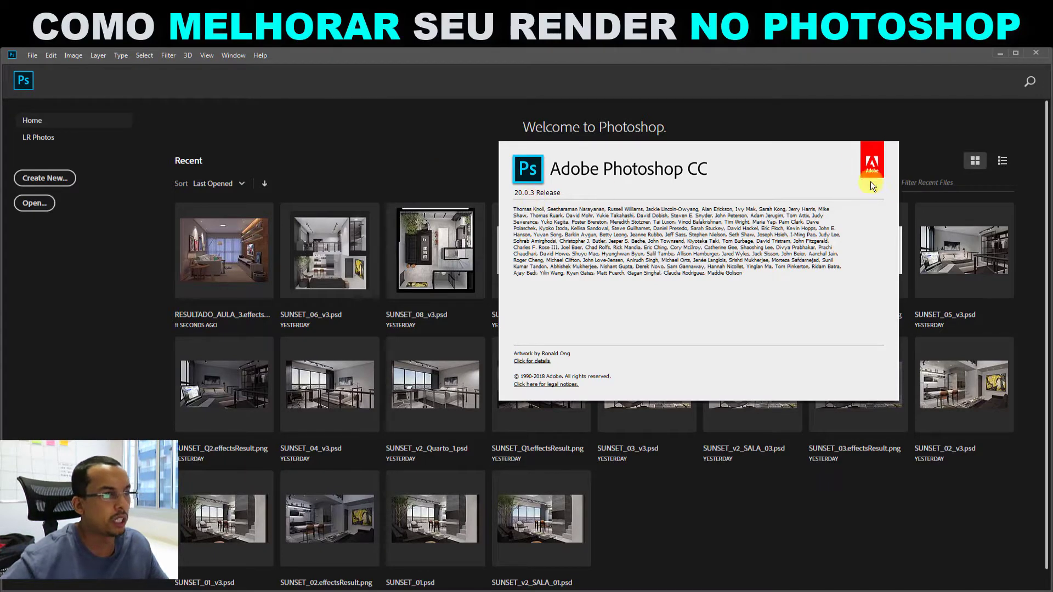
{"action": "left_click", "coordinate": [873, 107]}
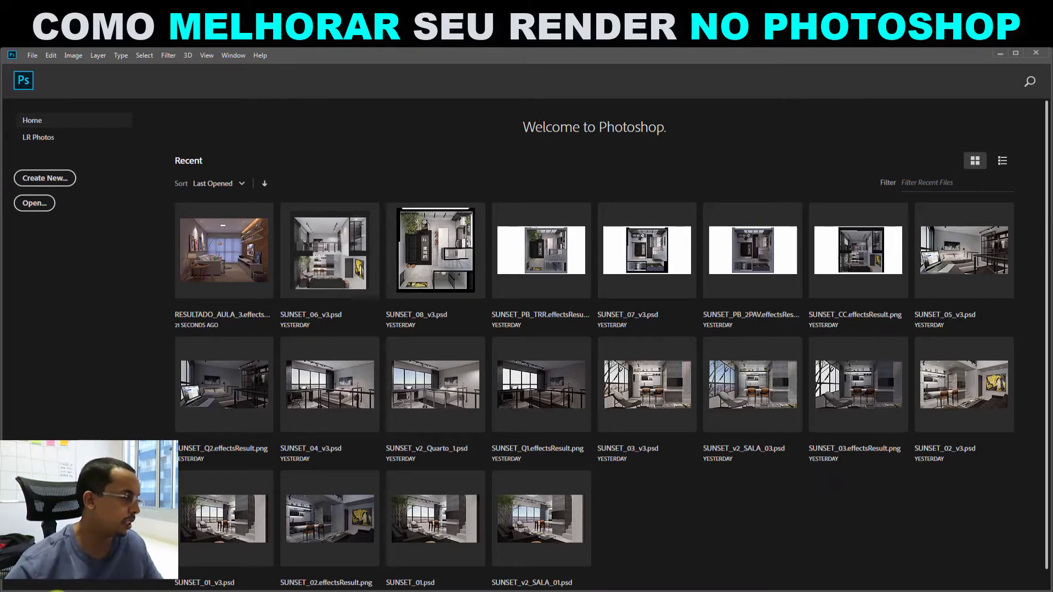
Bring the Render folder window forward, move it up and narrow it so Photoshop stays visible beside it.
{"action": "left_click", "coordinate": [58, 591]}
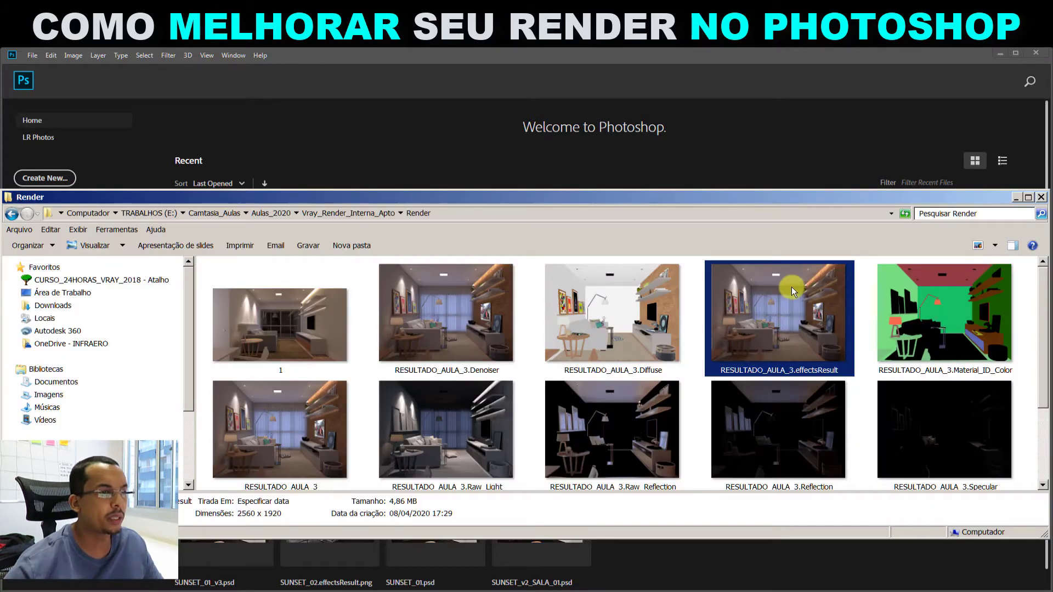
{"action": "right_click", "coordinate": [794, 298]}
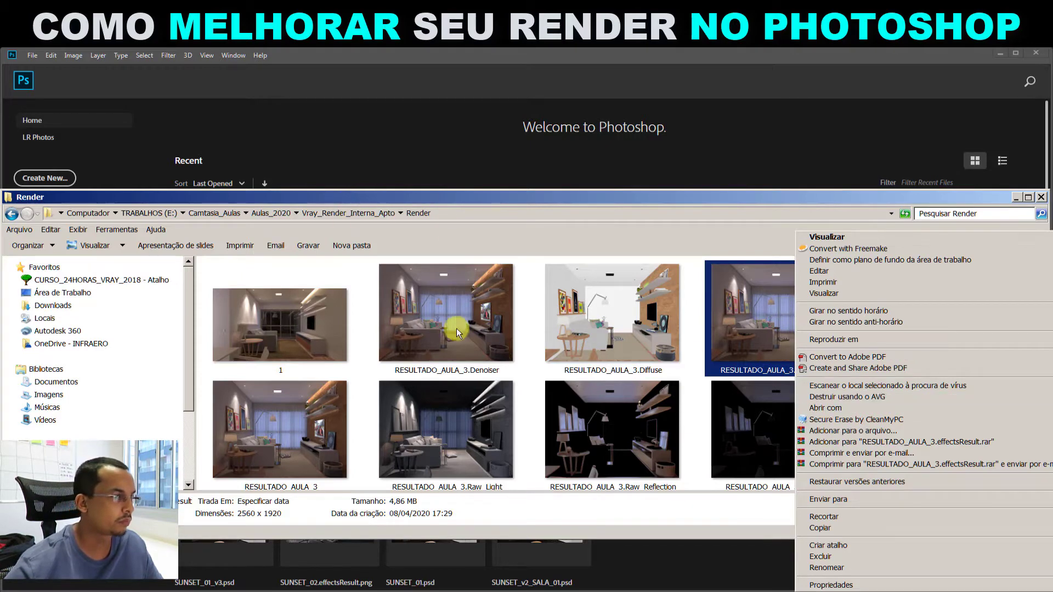
{"action": "left_click", "coordinate": [714, 332]}
{"action": "left_click_drag", "start_coordinate": [792, 189], "coordinate": [784, 68]}
{"action": "left_click_drag", "start_coordinate": [1042, 532], "coordinate": [670, 590]}
Open RESULTADO_AULA_3.effectsResult with Adobe Photoshop CC 2019 and display the document's layers.
{"action": "right_click", "coordinate": [250, 261]}
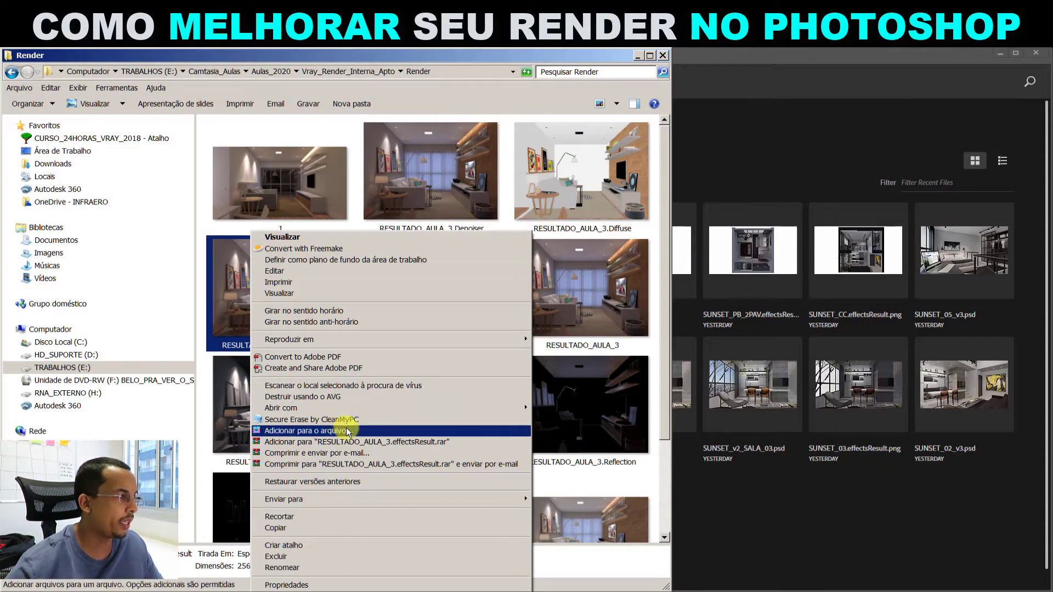
{"action": "mouse_move", "coordinate": [362, 408]}
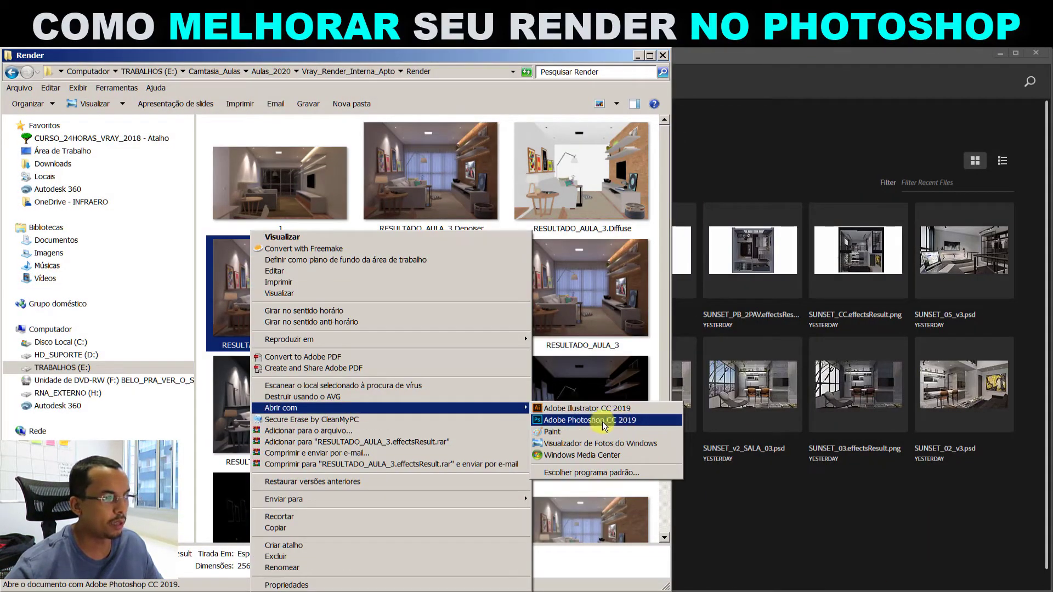
{"action": "left_click", "coordinate": [630, 420]}
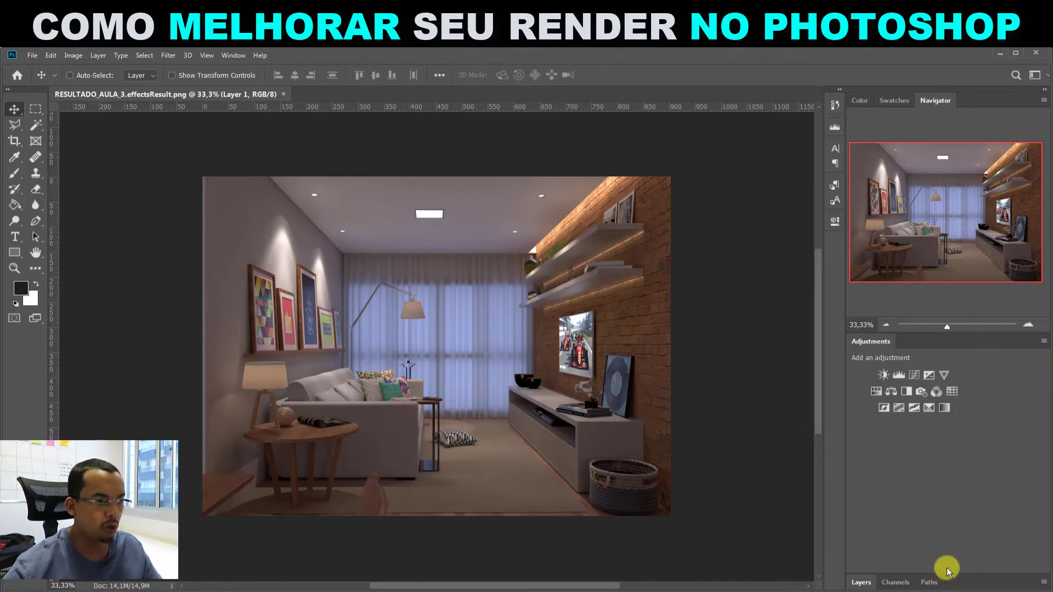
{"action": "left_click", "coordinate": [861, 582]}
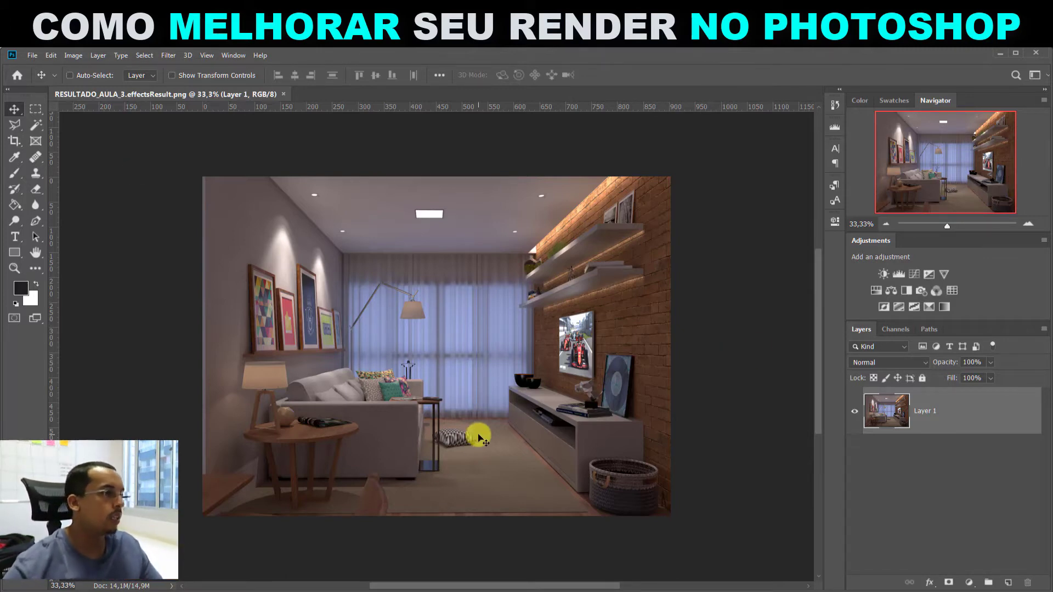
{"action": "scroll", "coordinate": [664, 381], "scroll_direction": "up", "scroll_amount": 1}
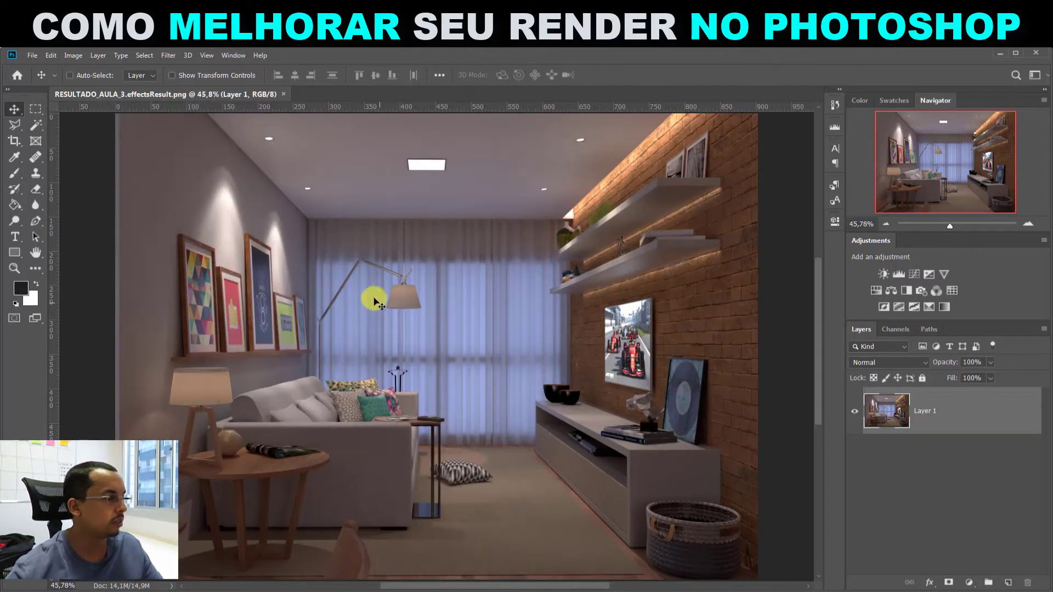
{"action": "scroll", "coordinate": [406, 328], "scroll_direction": "up", "scroll_amount": 1}
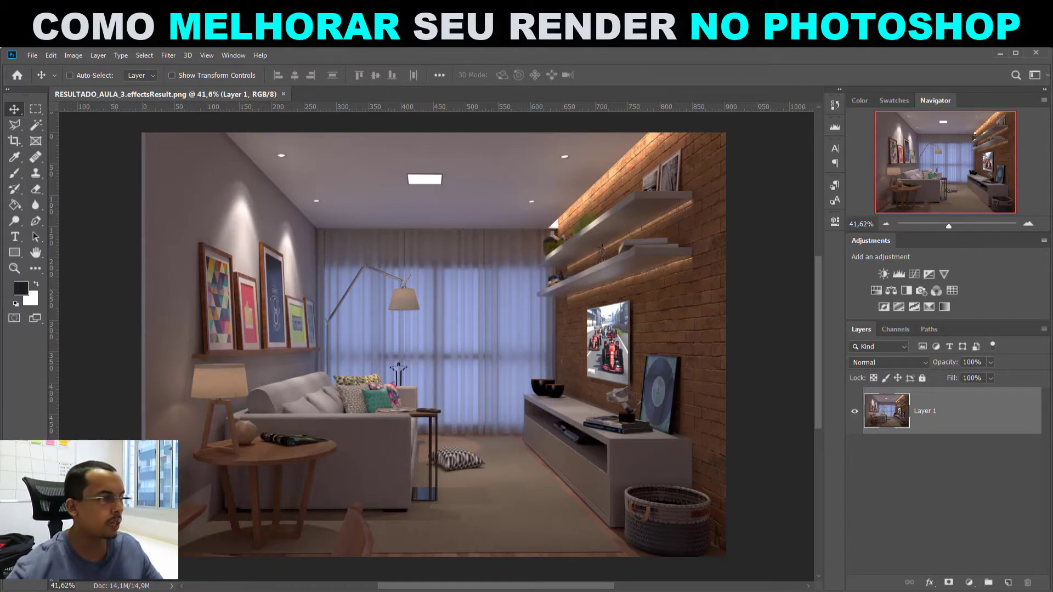
Place RESULTADO_AULA_3.Diffuse from the Render folder into the open render document as a new layer and commit it.
{"action": "key", "text": "alt+Tab"}
{"action": "left_click", "coordinate": [579, 179]}
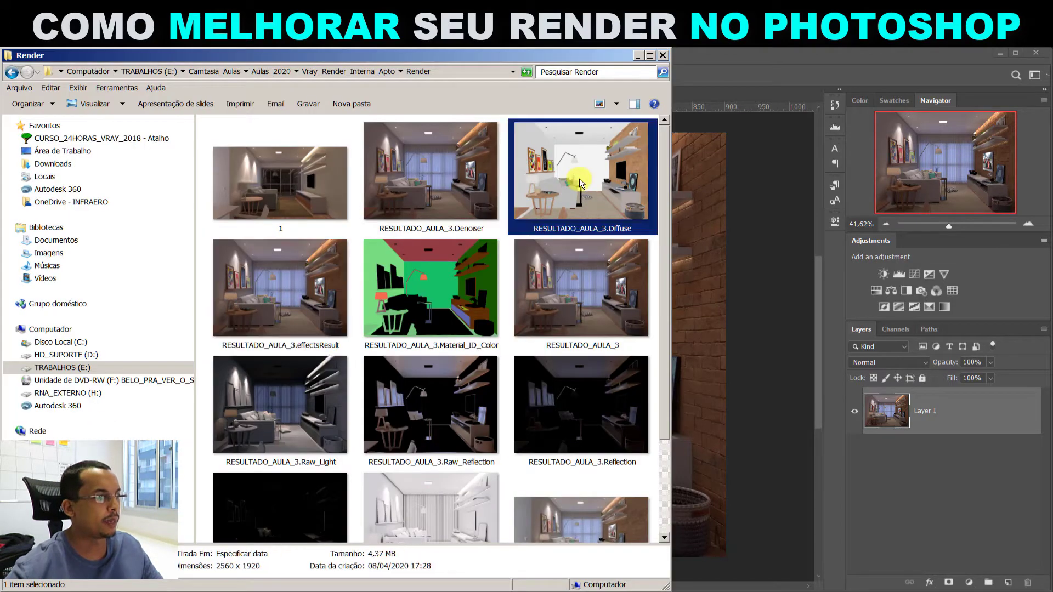
{"action": "left_click_drag", "start_coordinate": [579, 179], "coordinate": [693, 241]}
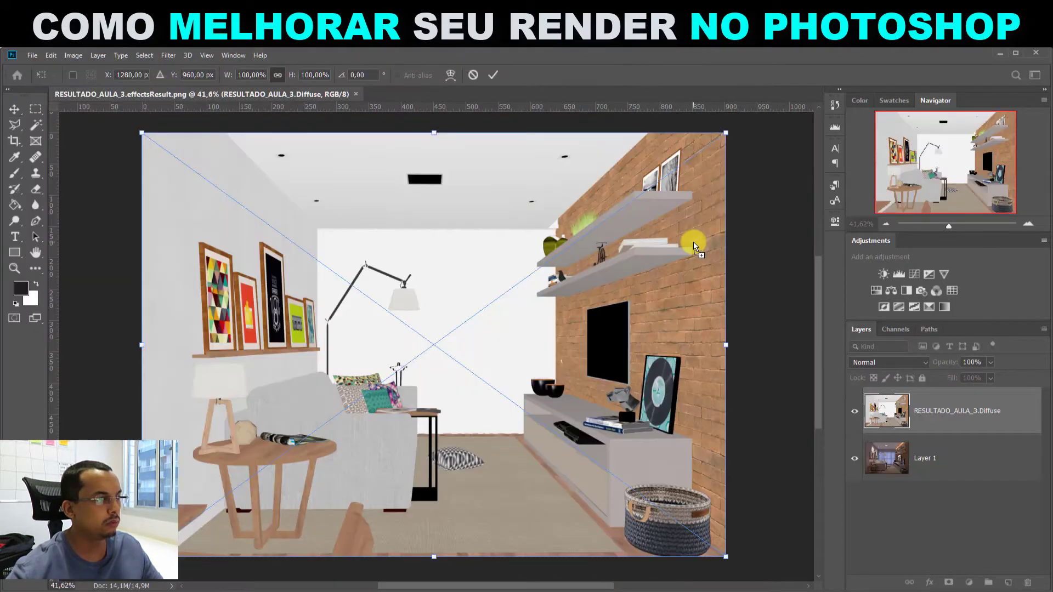
{"action": "left_click_drag", "start_coordinate": [436, 256], "coordinate": [465, 260]}
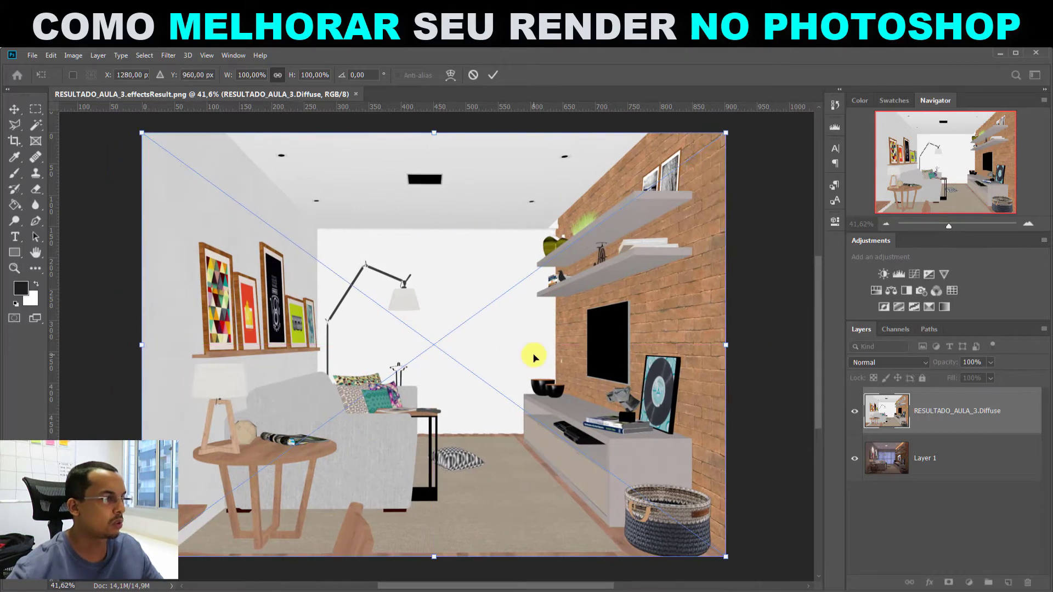
{"action": "left_click", "coordinate": [493, 79]}
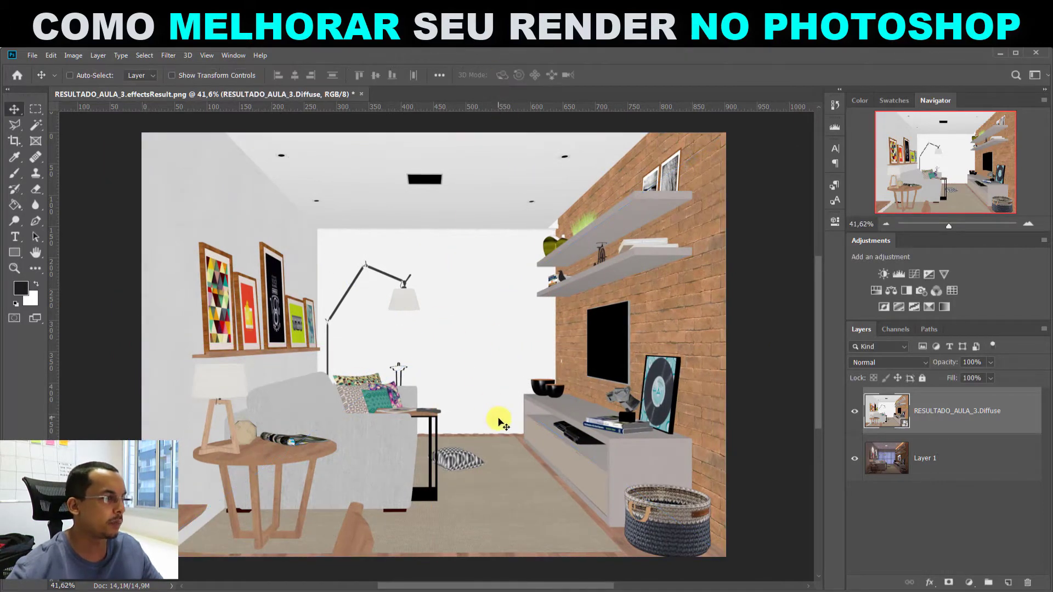
Place RESULTADO_AULA_3.Material_ID_Color from the Render folder into the document above the Diffuse layer.
{"action": "key", "text": "alt+Tab"}
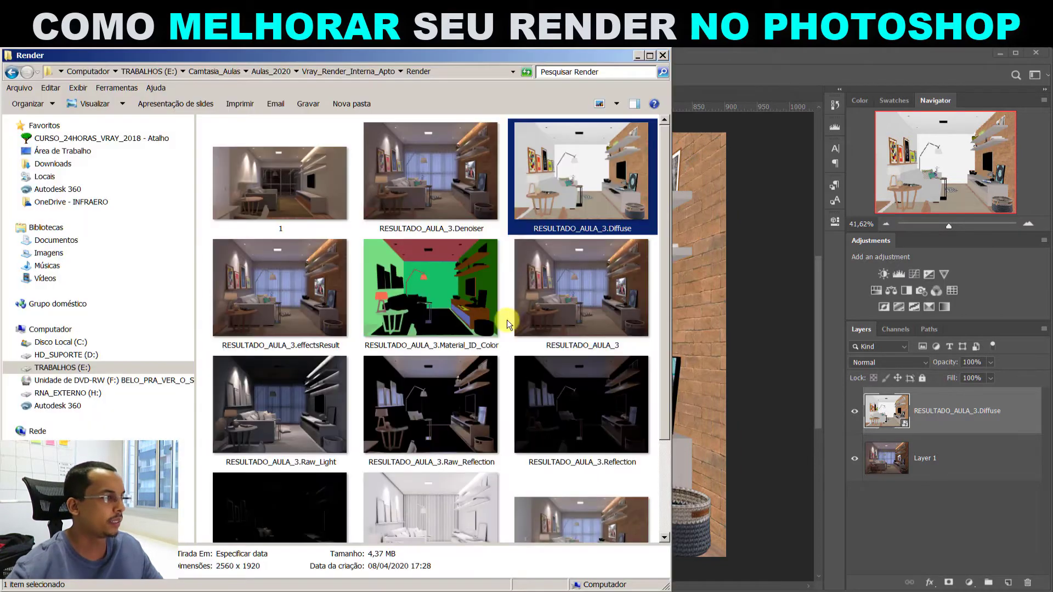
{"action": "left_click", "coordinate": [430, 311]}
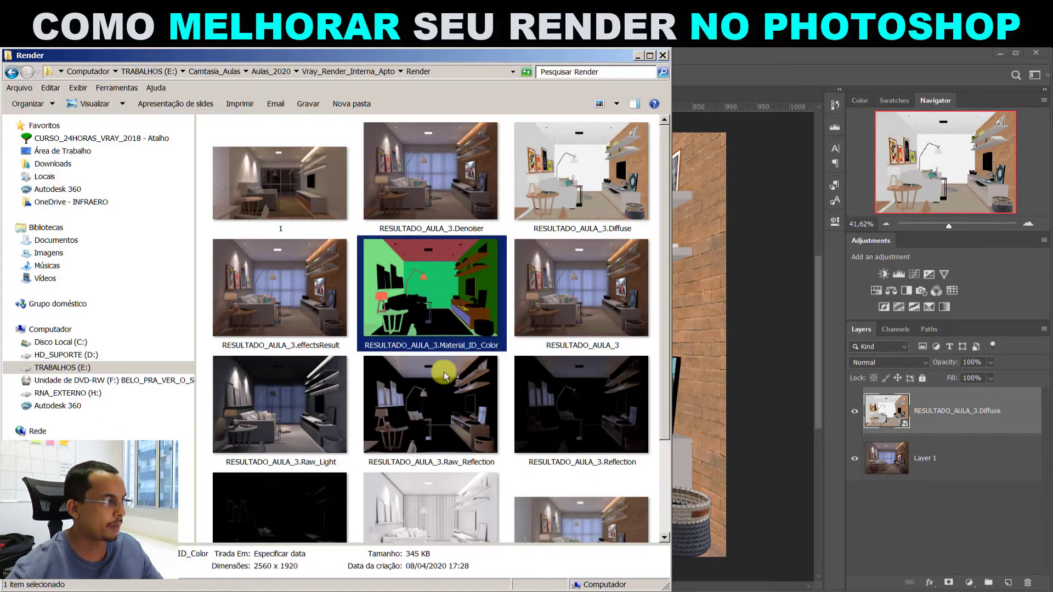
{"action": "left_click_drag", "start_coordinate": [430, 310], "coordinate": [699, 330]}
{"action": "key", "text": "Return"}
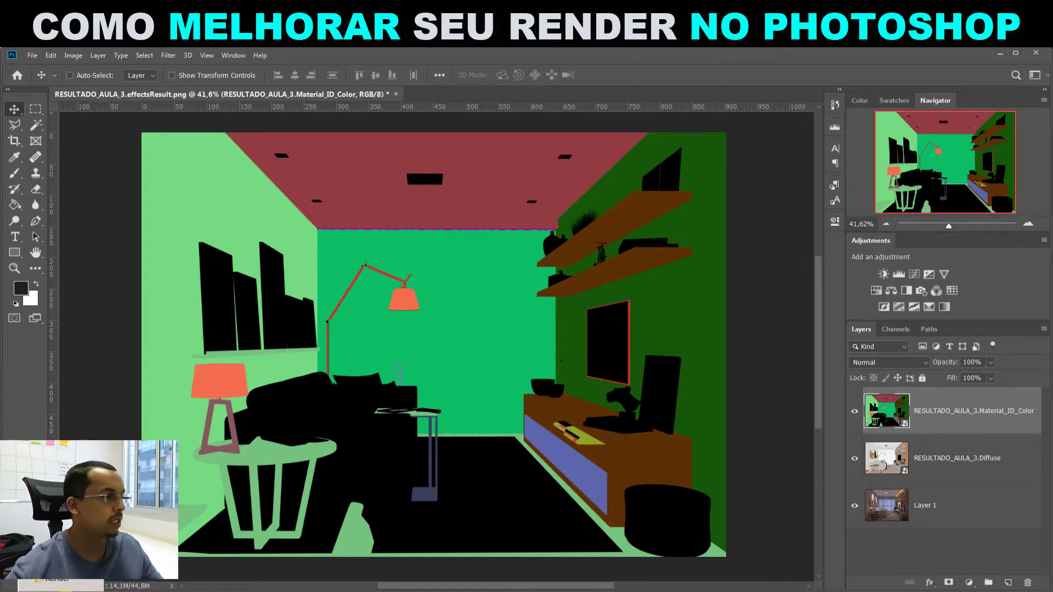
Place the RESULTADO_AULA_3 Raw_Light, Raw_Reflection, Reflection and Specular passes plus RESULTADO_AULA_AO.effectsResult from the Render folder into the document together.
{"action": "left_click", "coordinate": [66, 591]}
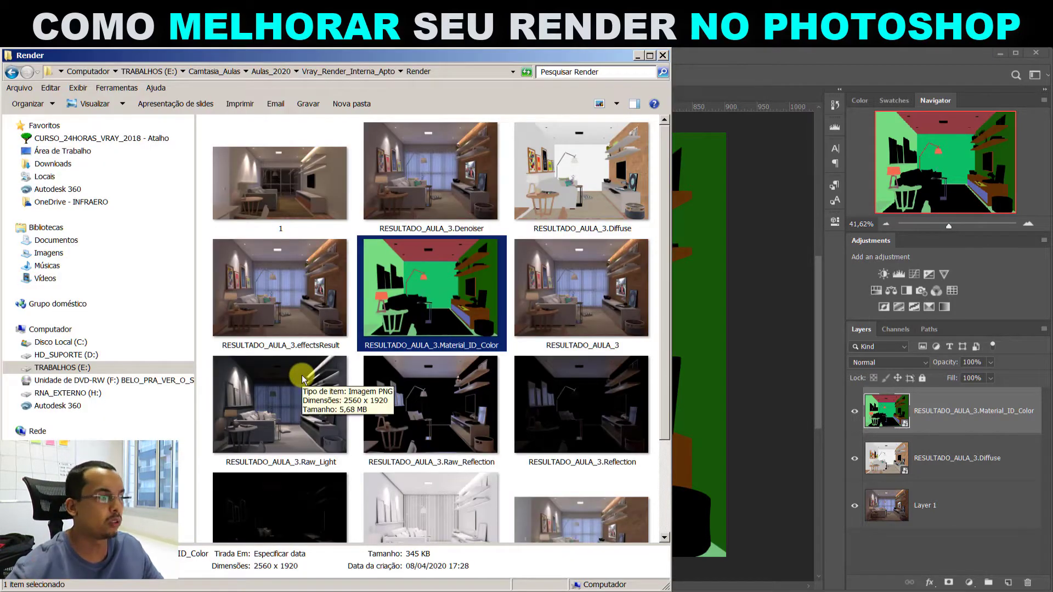
{"action": "left_click", "coordinate": [617, 286]}
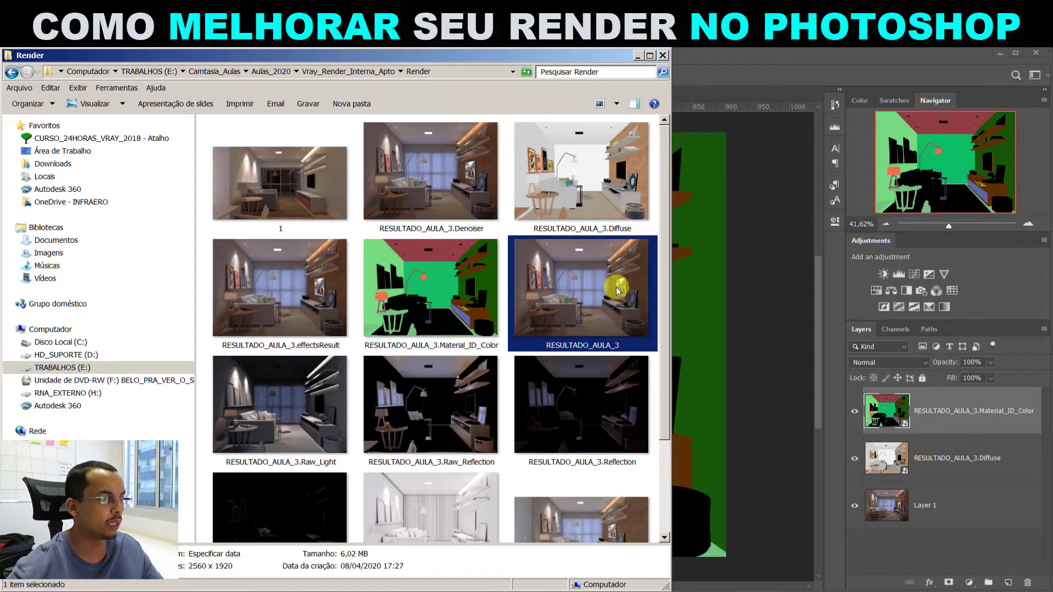
{"action": "left_click", "coordinate": [303, 406]}
{"action": "scroll", "coordinate": [329, 368], "scroll_direction": "down", "scroll_amount": 2}
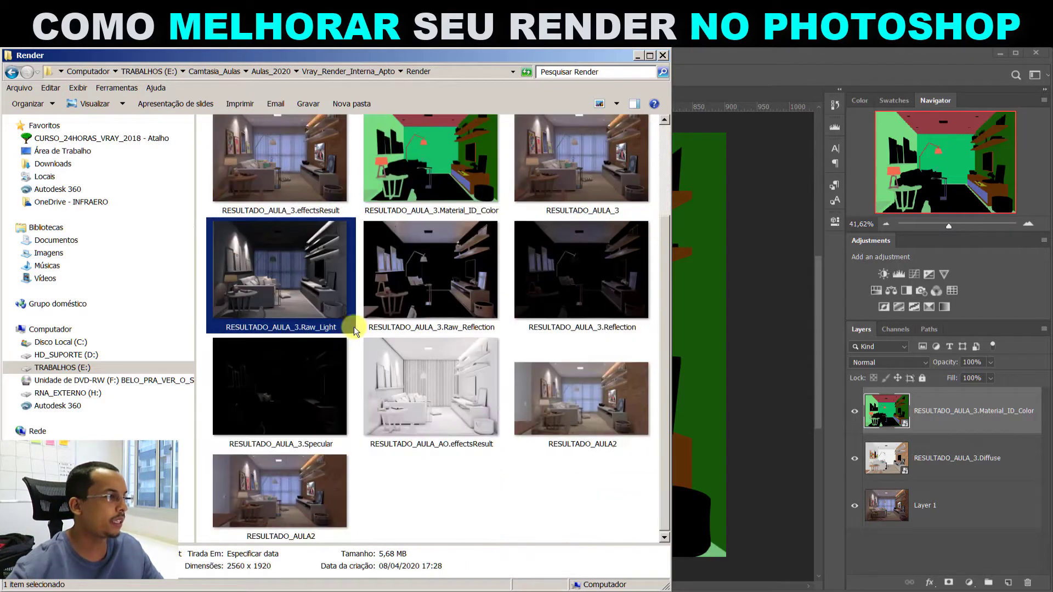
{"action": "left_click", "coordinate": [450, 272], "text": "ctrl"}
{"action": "left_click", "coordinate": [540, 277], "text": "ctrl"}
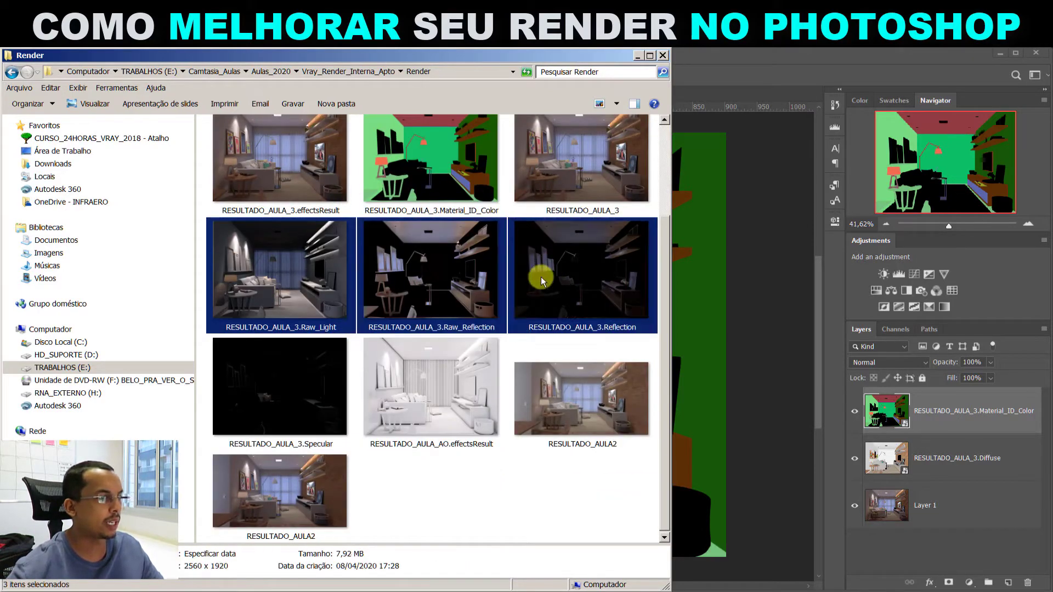
{"action": "left_click", "coordinate": [272, 376], "text": "ctrl"}
{"action": "left_click", "coordinate": [451, 367], "text": "ctrl"}
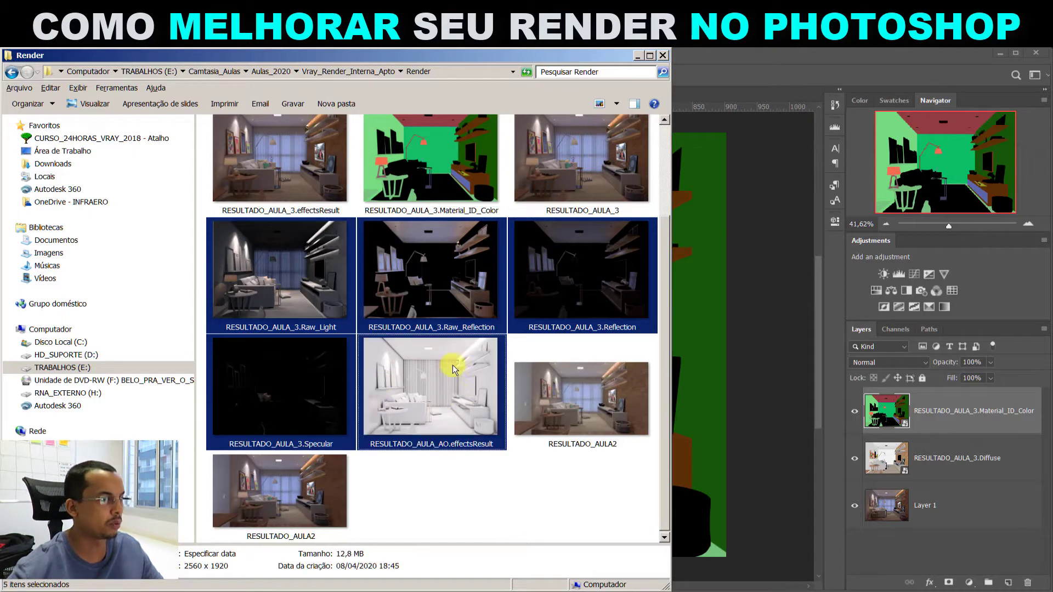
{"action": "left_click_drag", "start_coordinate": [580, 266], "coordinate": [693, 262]}
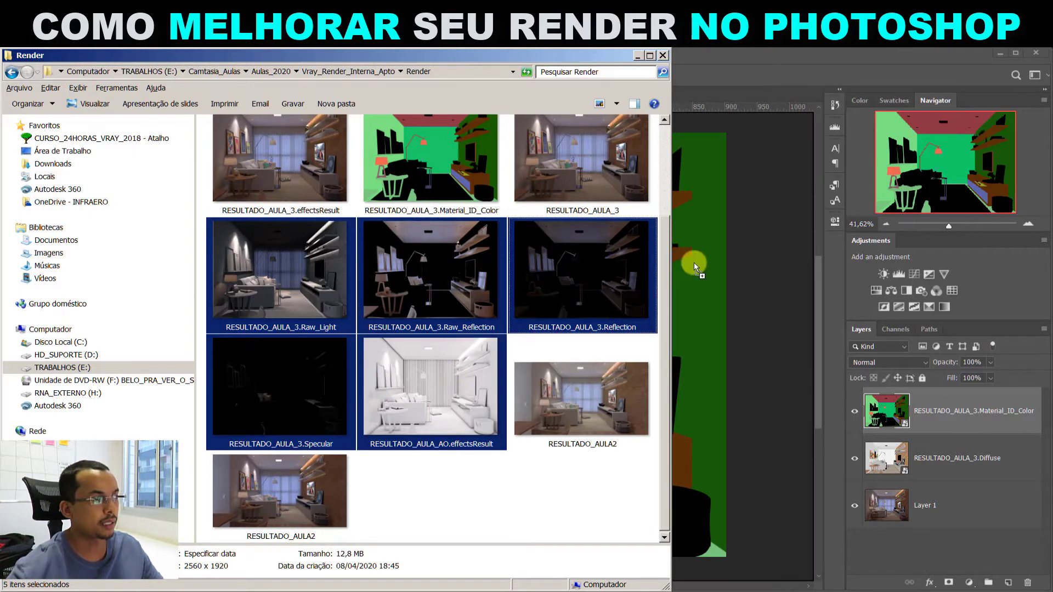
{"action": "key", "text": "Return"}
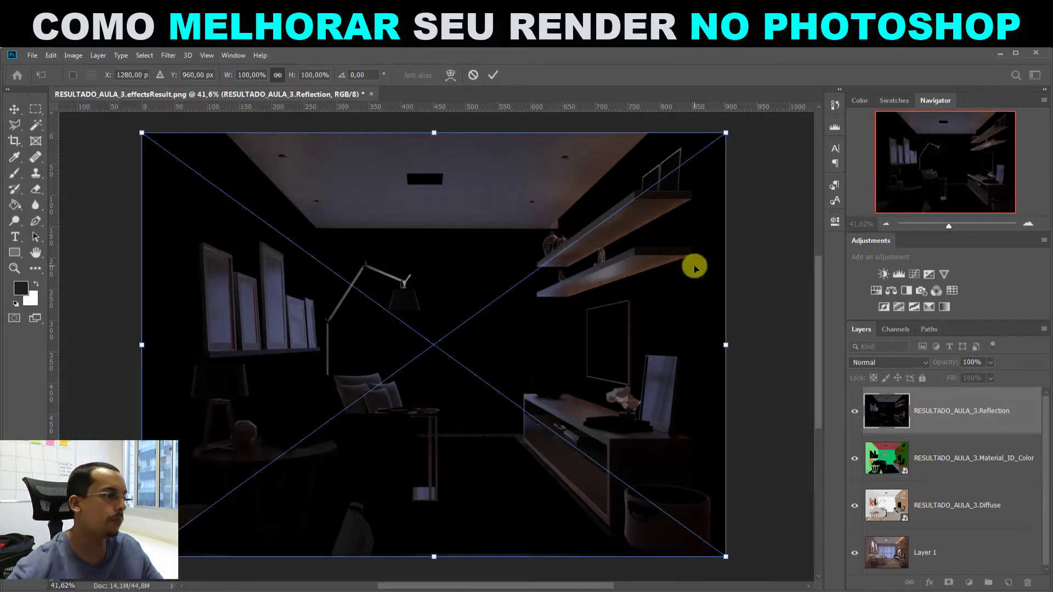
{"action": "key", "text": "Return"}
{"action": "key", "text": "Return"}
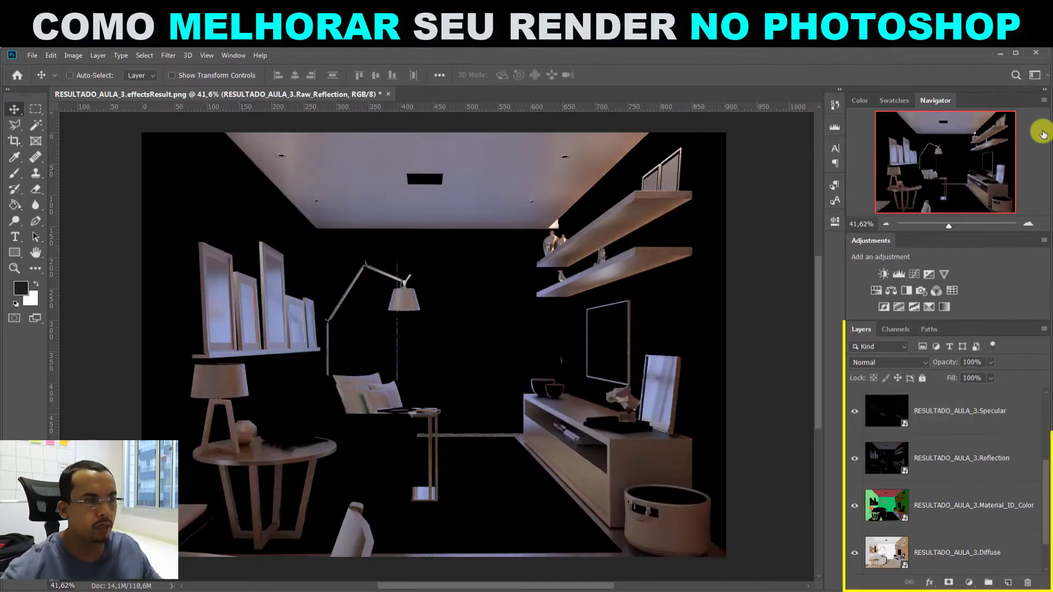
Move the RESULTADO_AULA_3.Material_ID_Color layer to the top of the layer stack, above Raw_Reflection.
{"action": "scroll", "coordinate": [956, 477], "scroll_direction": "down", "scroll_amount": 1}
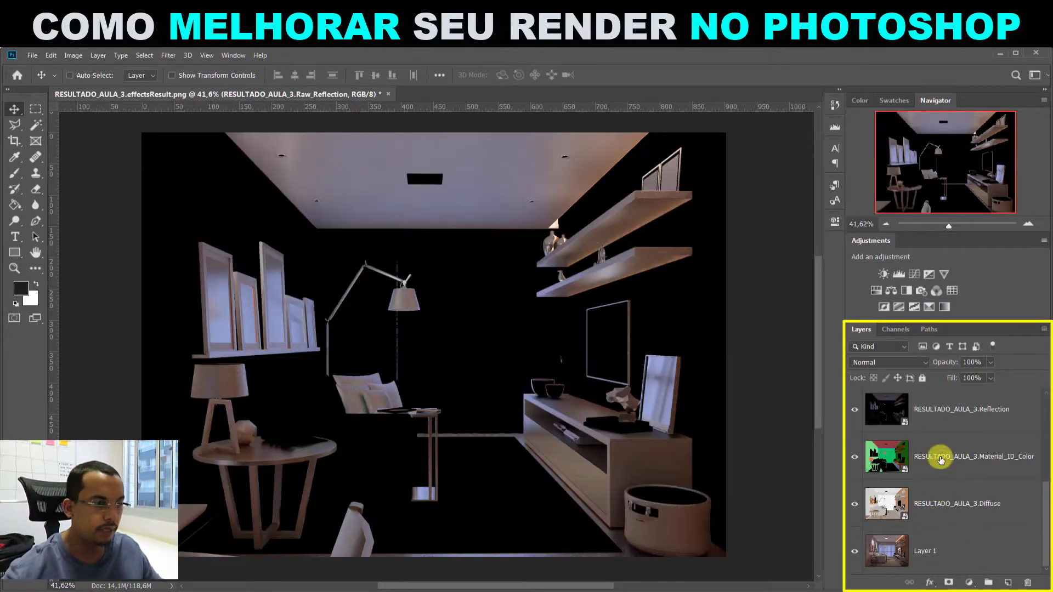
{"action": "scroll", "coordinate": [957, 501], "scroll_direction": "up", "scroll_amount": 1}
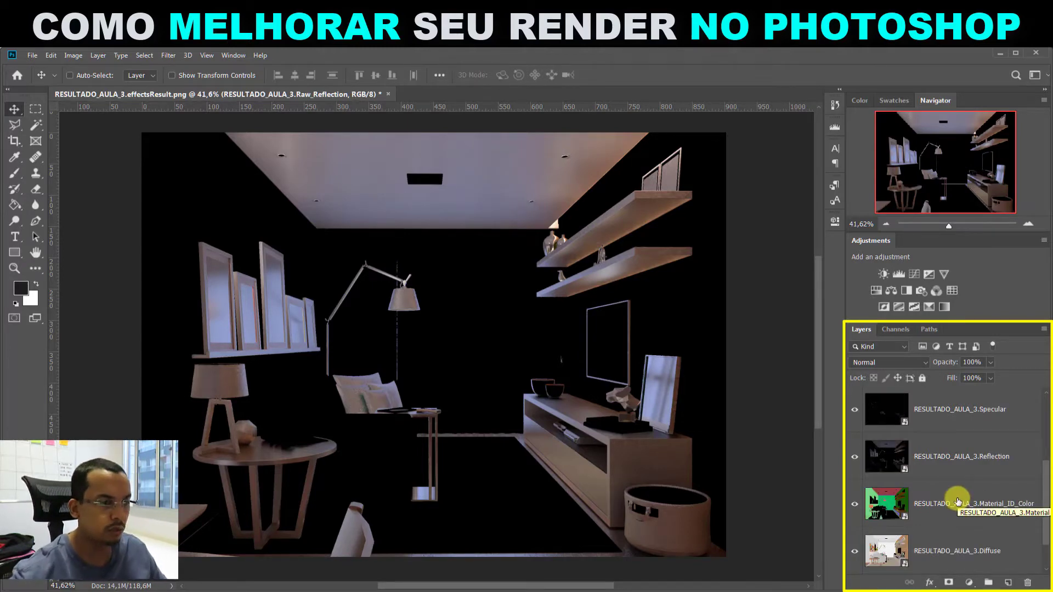
{"action": "left_click", "coordinate": [943, 555]}
{"action": "scroll", "coordinate": [960, 500], "scroll_direction": "up", "scroll_amount": 2}
{"action": "scroll", "coordinate": [957, 502], "scroll_direction": "down", "scroll_amount": 2}
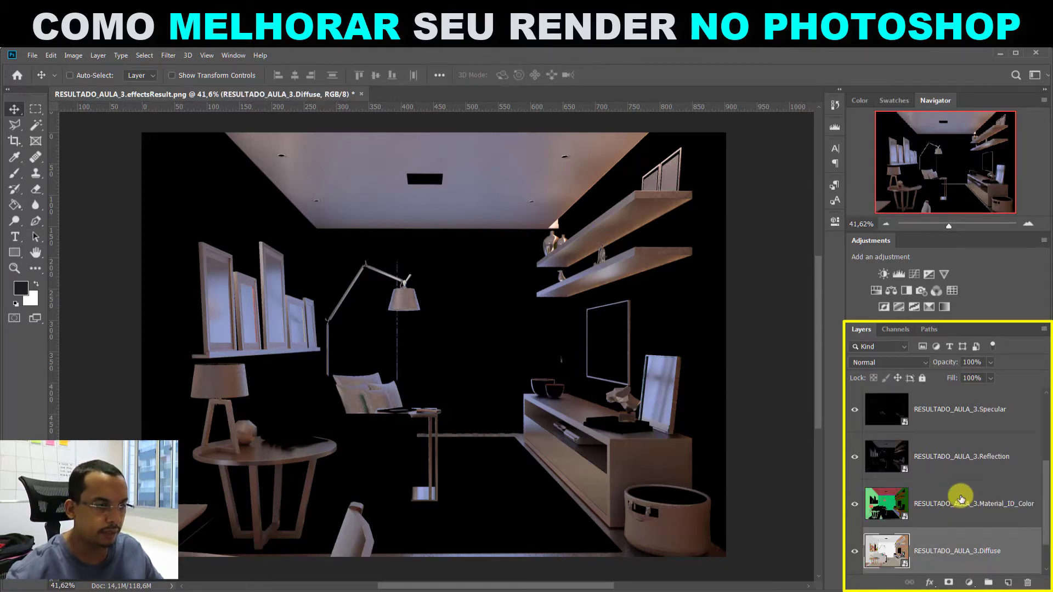
{"action": "left_click_drag", "start_coordinate": [960, 499], "coordinate": [969, 451]}
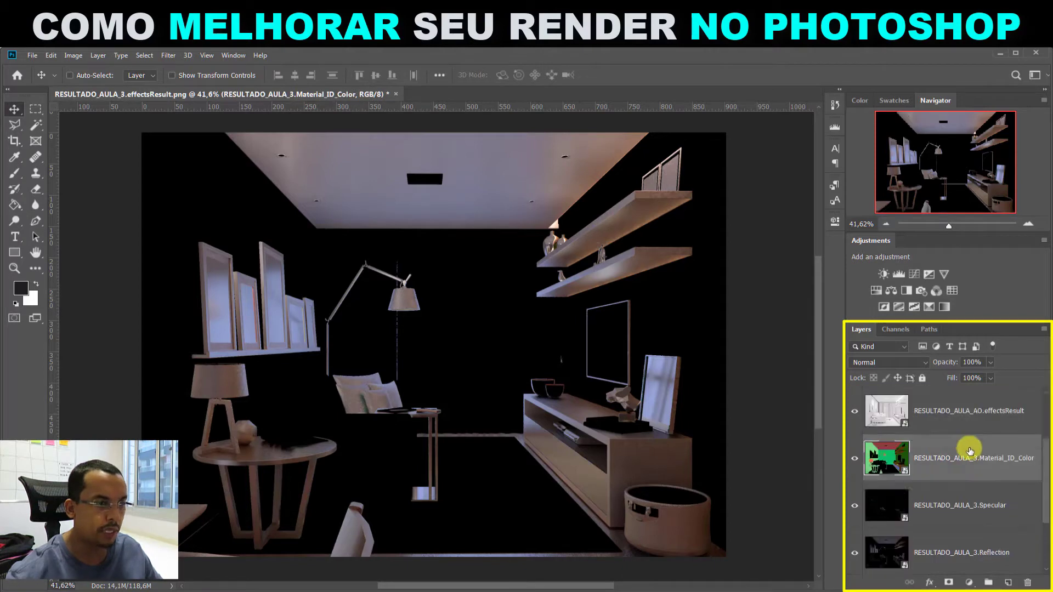
{"action": "scroll", "coordinate": [970, 450], "scroll_direction": "up", "scroll_amount": 2}
{"action": "left_click_drag", "start_coordinate": [959, 543], "coordinate": [961, 415]}
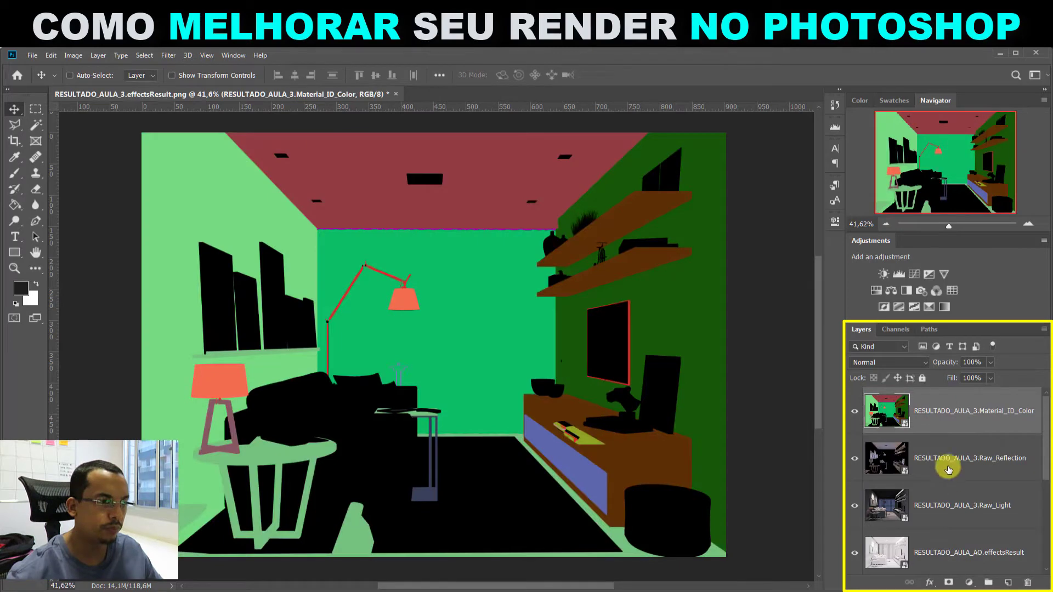
Toggle the visibility of the Material_ID_Color layer to compare and leave it hidden.
{"action": "left_click", "coordinate": [854, 411]}
{"action": "left_click", "coordinate": [855, 411]}
{"action": "left_click", "coordinate": [854, 411]}
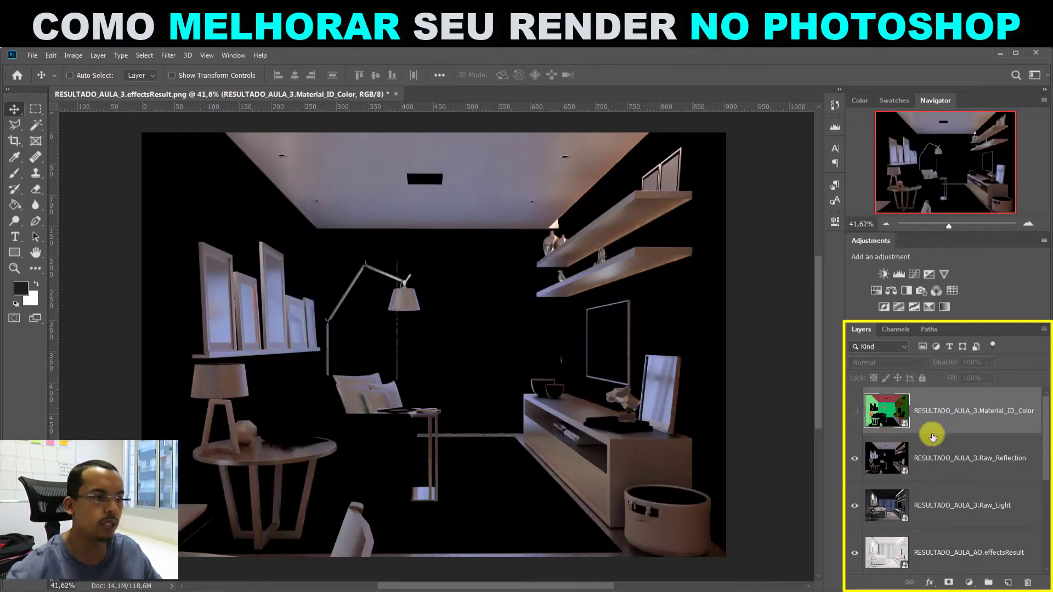
Move the RESULTADO_AULA_AO.effectsResult layer down the stack to sit directly above Layer 1.
{"action": "left_click", "coordinate": [950, 459]}
{"action": "scroll", "coordinate": [1002, 440], "scroll_direction": "down", "scroll_amount": 1}
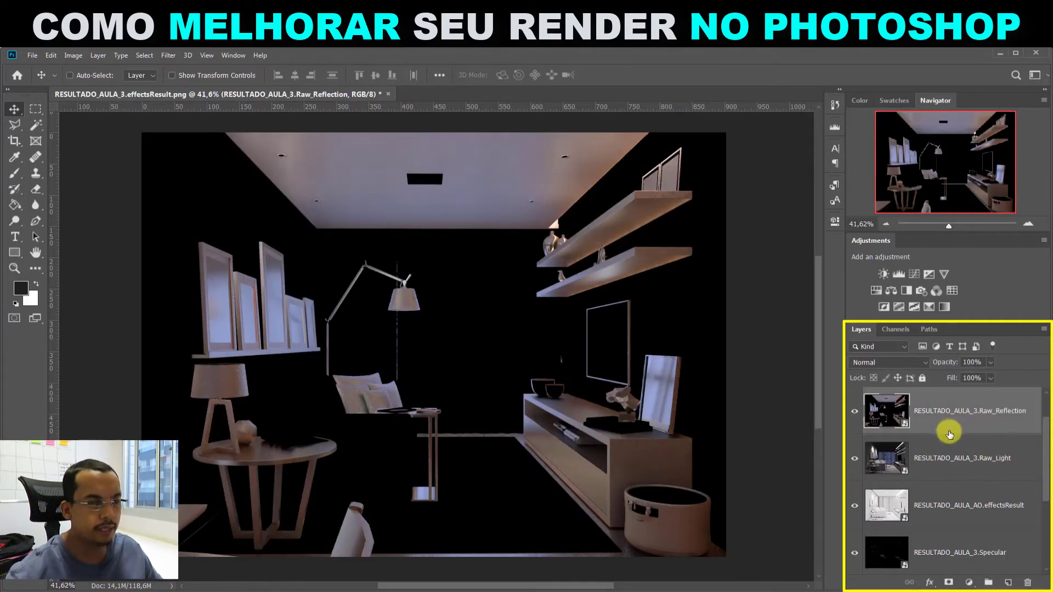
{"action": "left_click", "coordinate": [965, 459]}
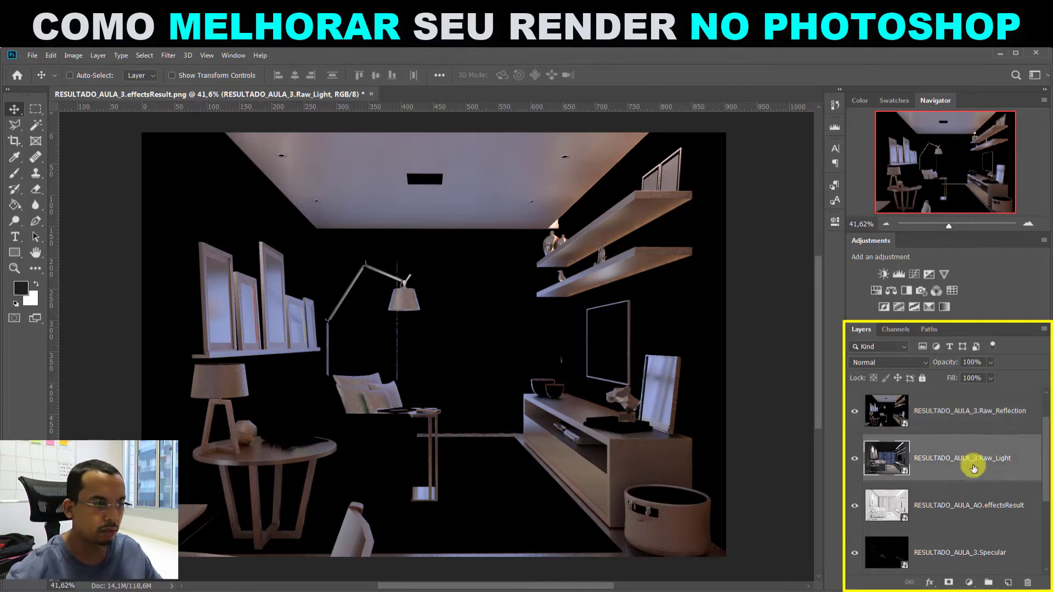
{"action": "left_click_drag", "start_coordinate": [989, 502], "coordinate": [971, 527]}
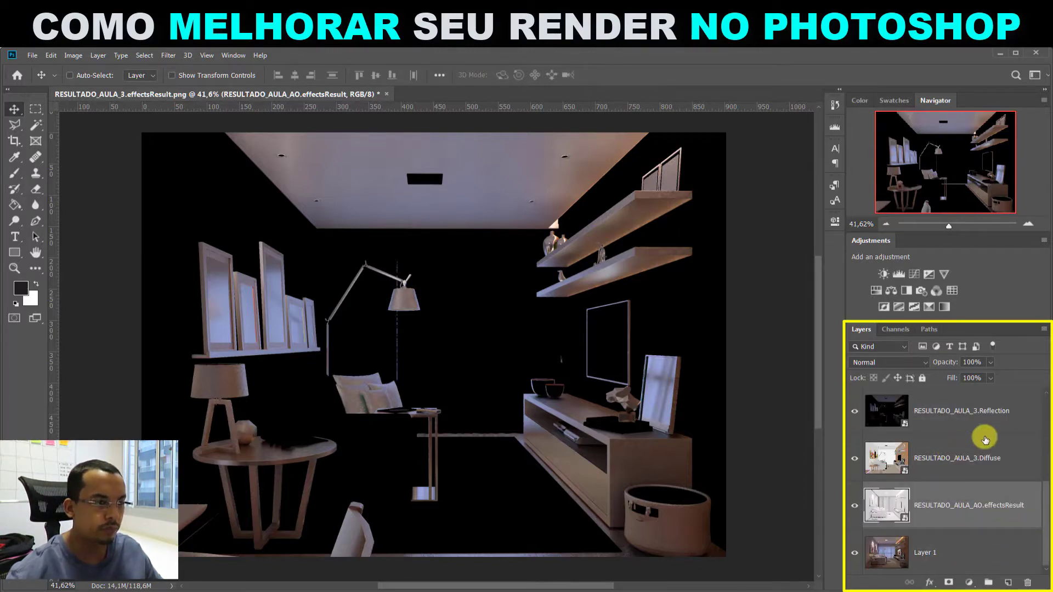
Move the RESULTADO_AULA_3.Raw_Light layer down the stack, between the Reflection and Diffuse layers.
{"action": "scroll", "coordinate": [984, 458], "scroll_direction": "up", "scroll_amount": 1}
{"action": "left_click", "coordinate": [979, 459]}
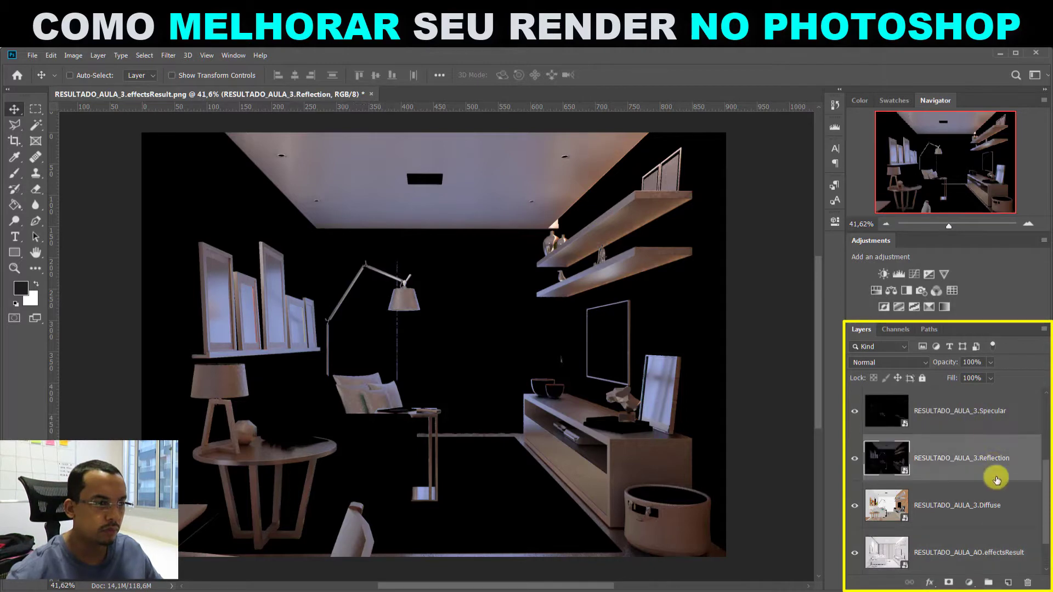
{"action": "scroll", "coordinate": [986, 465], "scroll_direction": "up", "scroll_amount": 2}
{"action": "mouse_move", "coordinate": [977, 464]}
{"action": "left_mouse_down"}
{"action": "mouse_move", "coordinate": [970, 499]}
{"action": "mouse_move", "coordinate": [971, 420]}
{"action": "mouse_move", "coordinate": [972, 476]}
{"action": "left_mouse_up"}
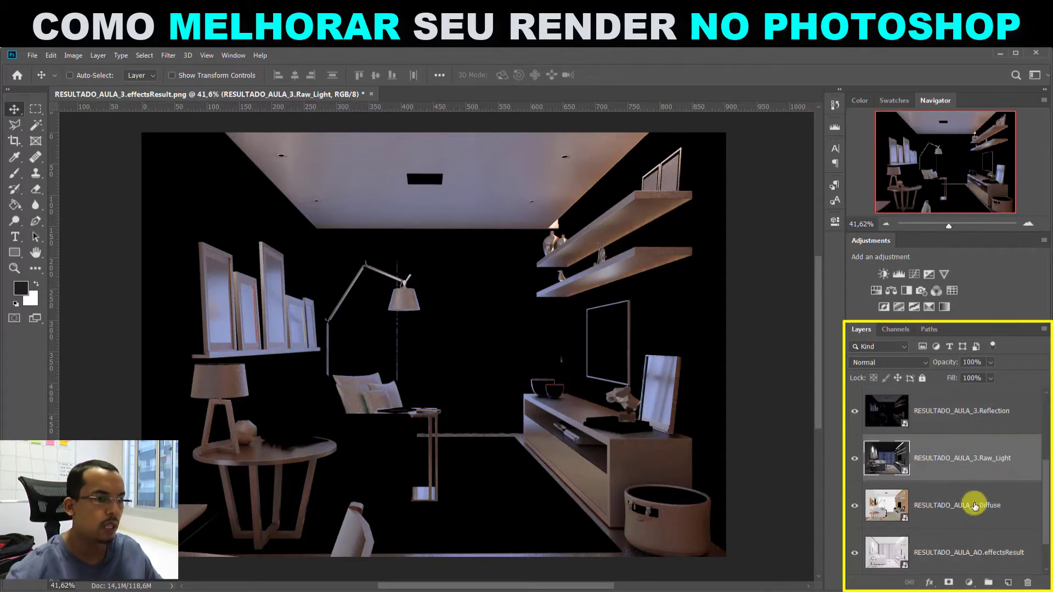
Group the layers from Diffuse up to Raw_Reflection, including Raw_Light, Reflection and Specular, into one layer group.
{"action": "left_click", "coordinate": [976, 502]}
{"action": "scroll", "coordinate": [978, 493], "scroll_direction": "up", "scroll_amount": 2}
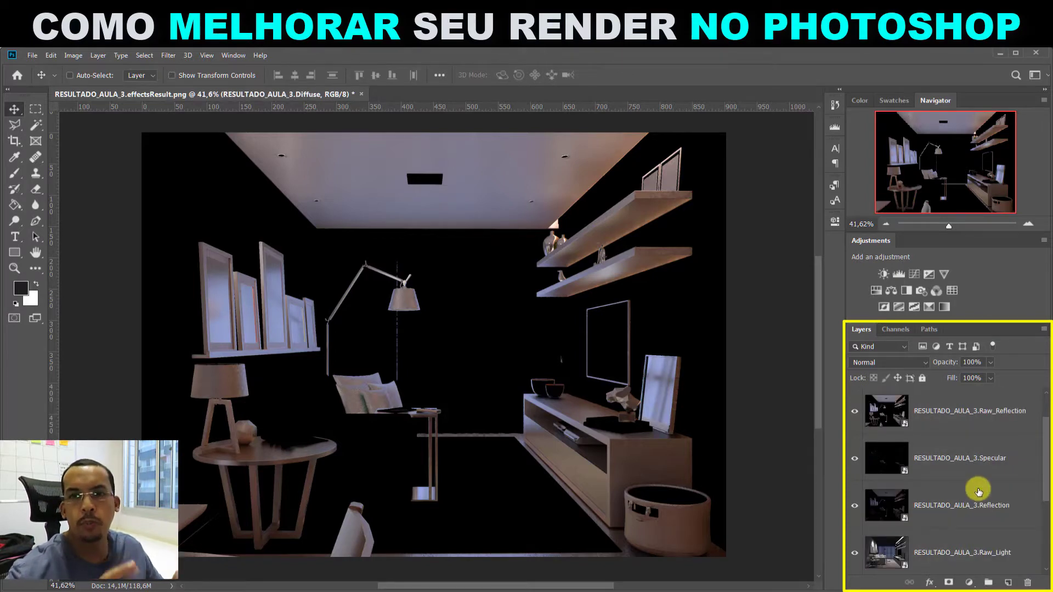
{"action": "scroll", "coordinate": [979, 494], "scroll_direction": "down", "scroll_amount": 3}
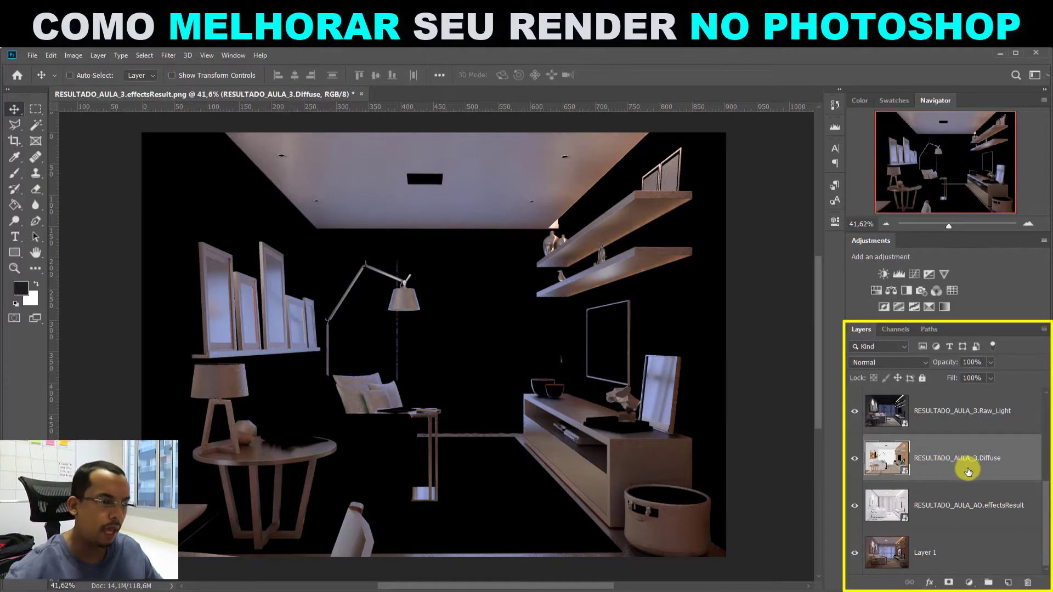
{"action": "scroll", "coordinate": [982, 464], "scroll_direction": "up", "scroll_amount": 5}
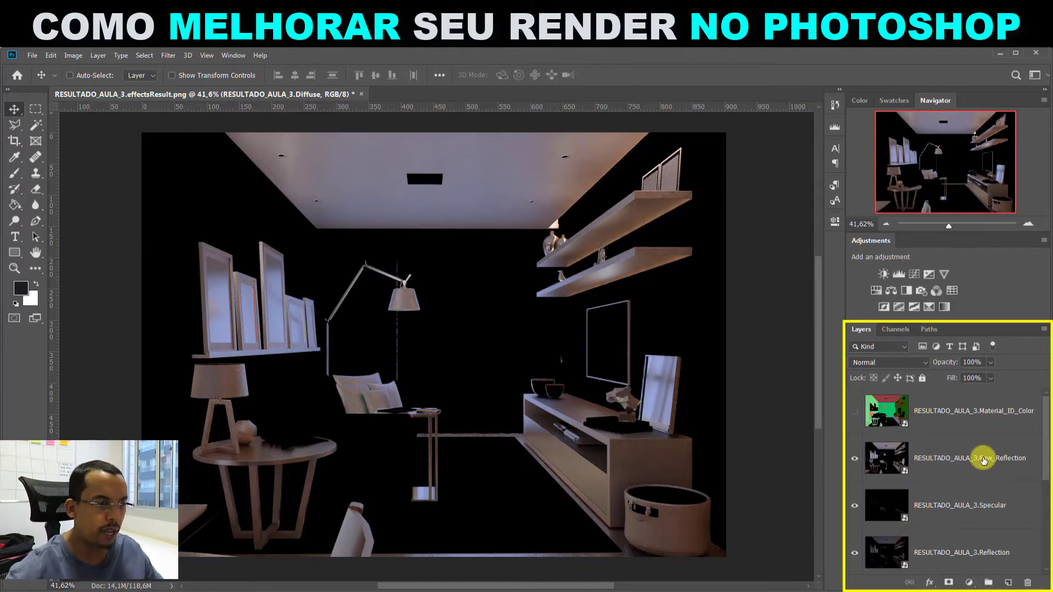
{"action": "left_click", "coordinate": [983, 458], "text": "shift"}
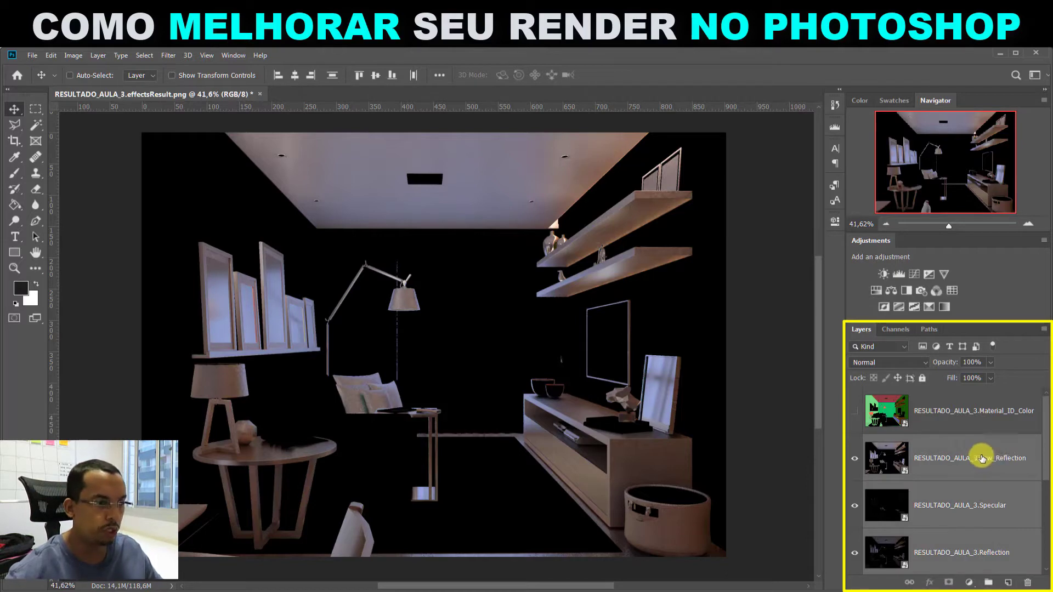
{"action": "scroll", "coordinate": [976, 447], "scroll_direction": "down", "scroll_amount": 2}
{"action": "scroll", "coordinate": [987, 494], "scroll_direction": "down", "scroll_amount": 1}
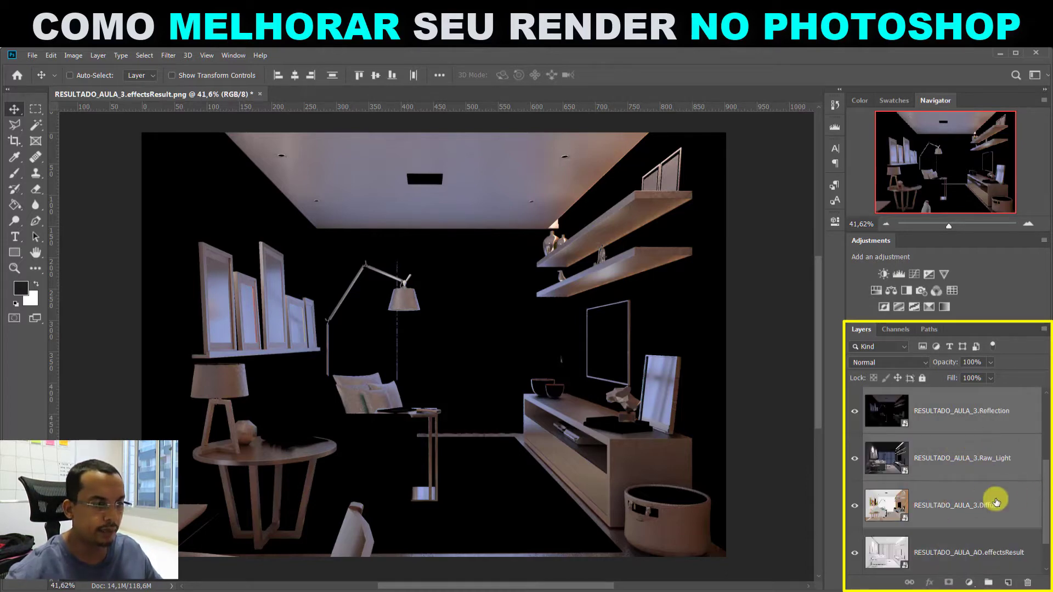
{"action": "scroll", "coordinate": [979, 439], "scroll_direction": "up", "scroll_amount": 3}
{"action": "scroll", "coordinate": [980, 442], "scroll_direction": "down", "scroll_amount": 1}
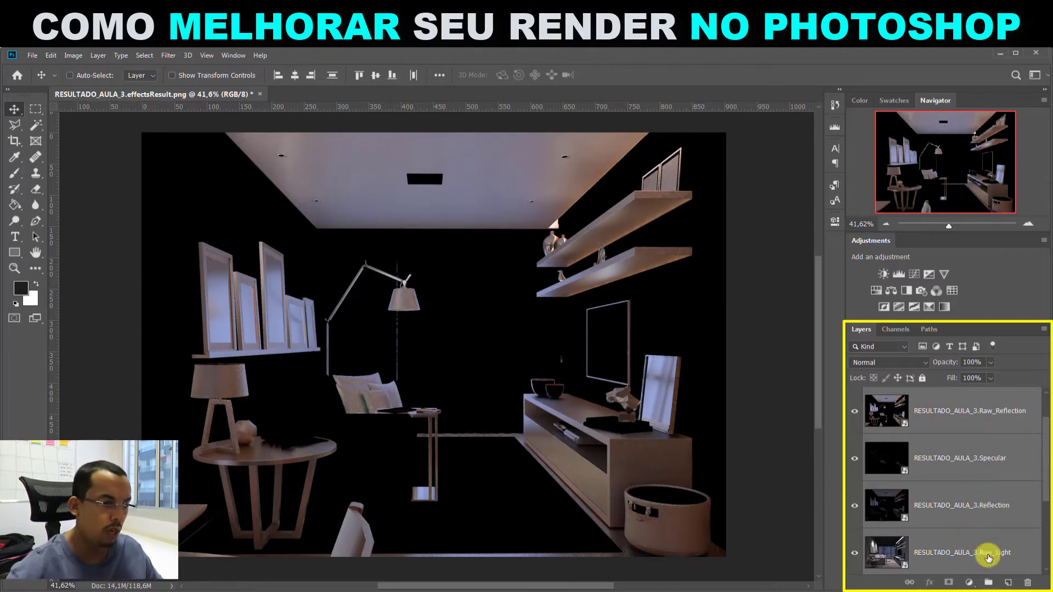
{"action": "scroll", "coordinate": [982, 479], "scroll_direction": "down", "scroll_amount": 1}
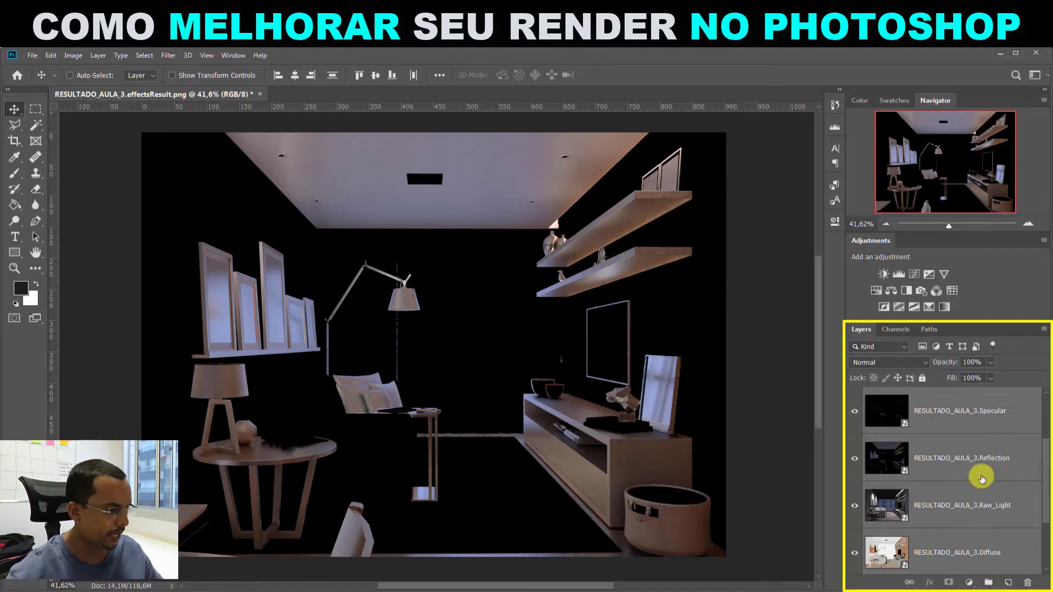
{"action": "scroll", "coordinate": [977, 466], "scroll_direction": "down", "scroll_amount": 1}
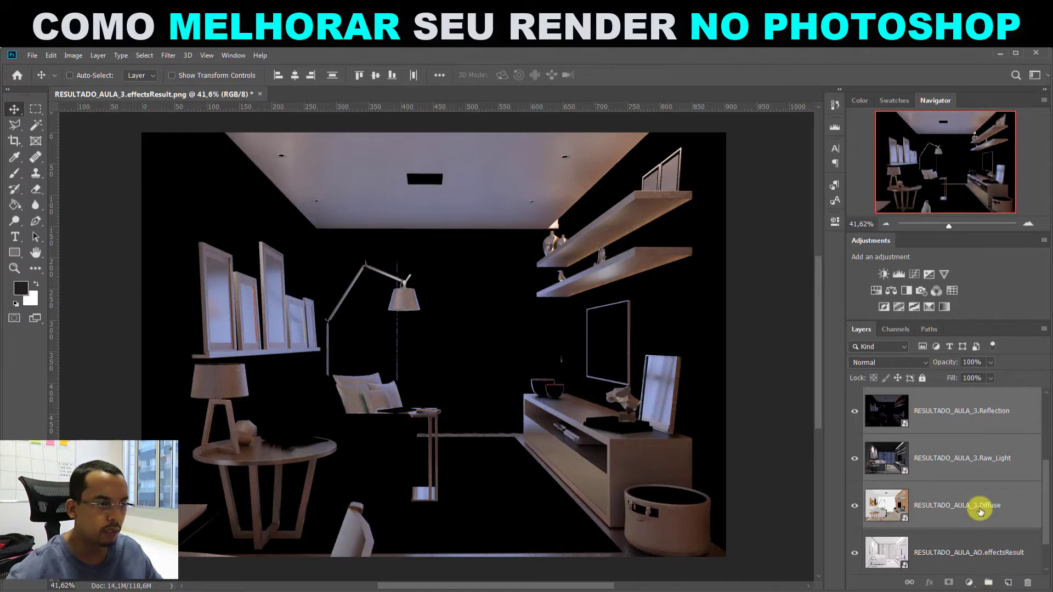
{"action": "left_click_drag", "start_coordinate": [980, 508], "coordinate": [987, 582]}
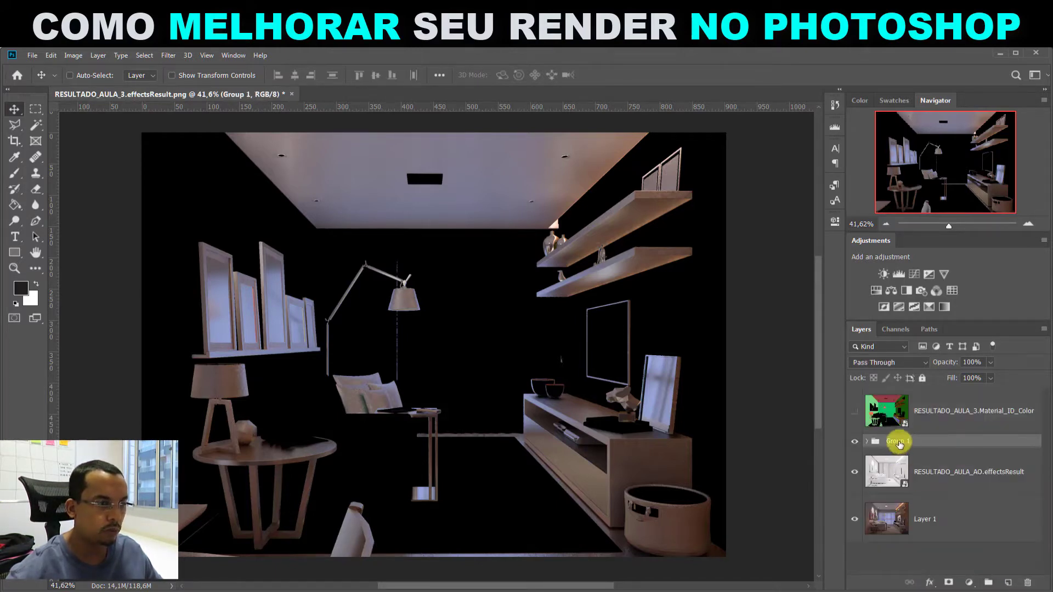
Rename the new layer group to RENDER_CAMADAS and hide it.
{"action": "double_click", "coordinate": [897, 441]}
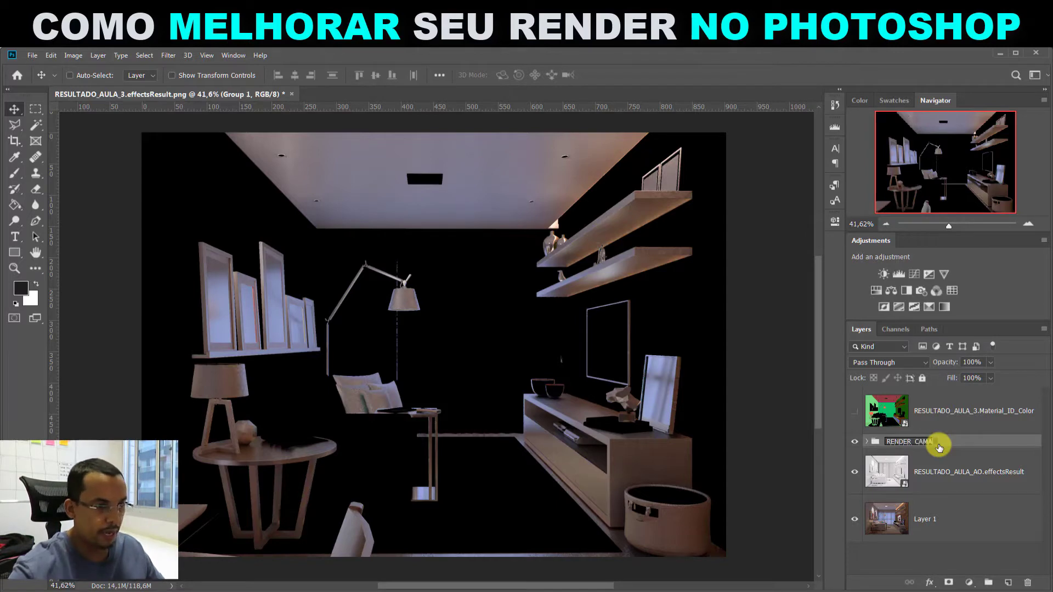
{"action": "key", "text": "Return"}
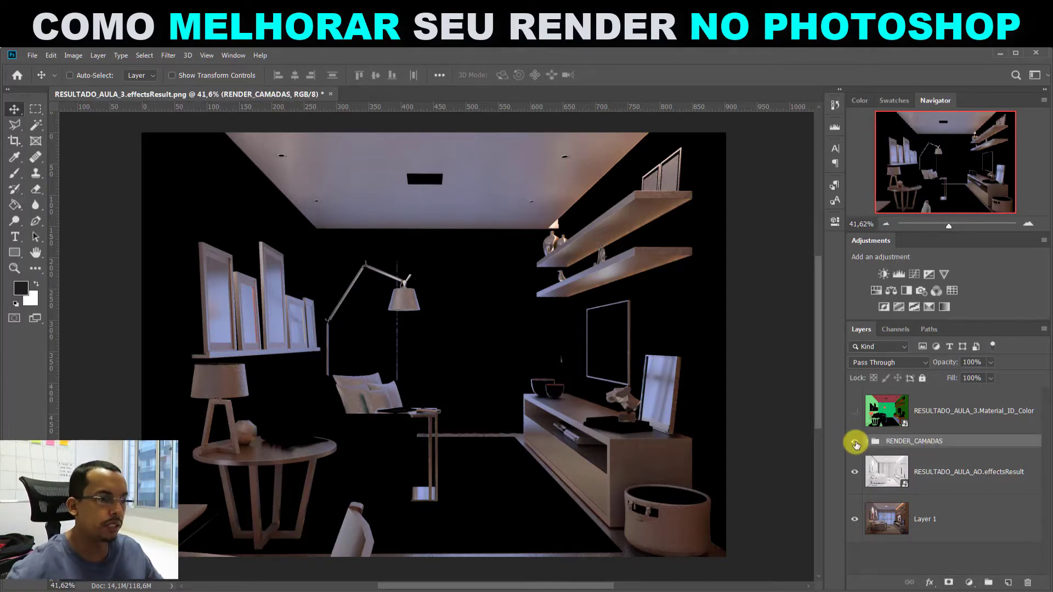
{"action": "left_click", "coordinate": [855, 442]}
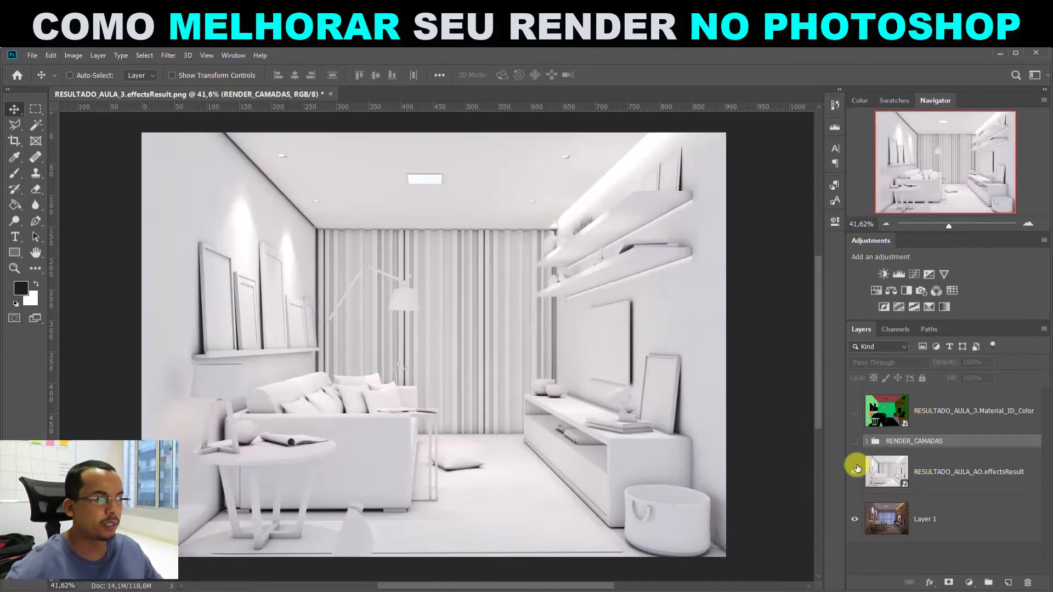
Toggle the RESULTADO_AULA_AO.effectsResult layer's visibility to compare it with the render underneath and leave it hidden.
{"action": "left_click", "coordinate": [923, 472]}
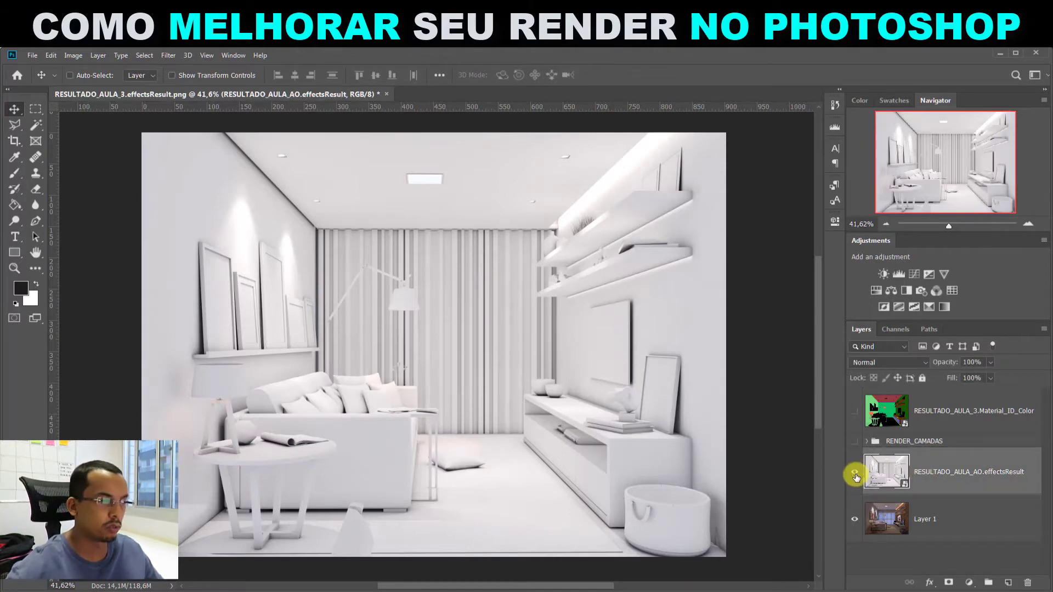
{"action": "left_click", "coordinate": [855, 474]}
{"action": "left_click", "coordinate": [854, 474]}
{"action": "left_click", "coordinate": [855, 474]}
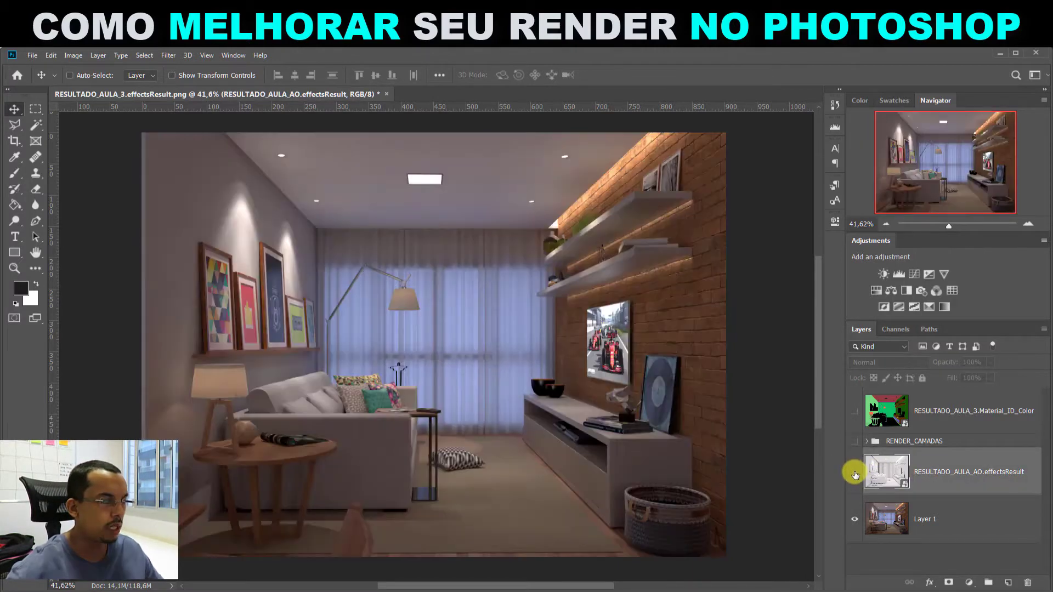
Rename Layer 1 to RENDER and toggle its visibility to check it, leaving it shown.
{"action": "double_click", "coordinate": [940, 519]}
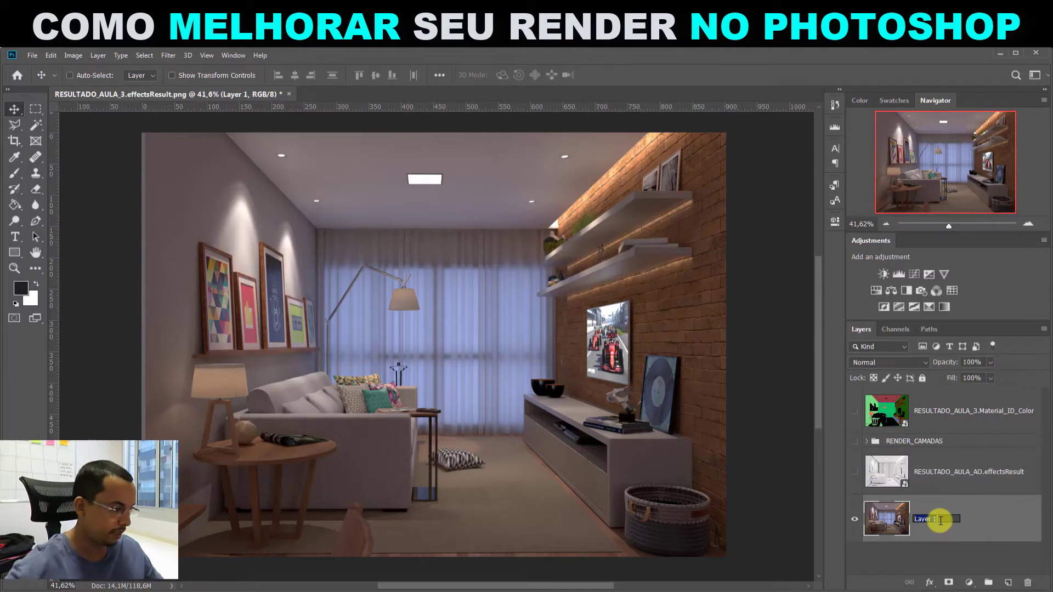
{"action": "type", "text": "RENDER"}
{"action": "key", "text": "Return"}
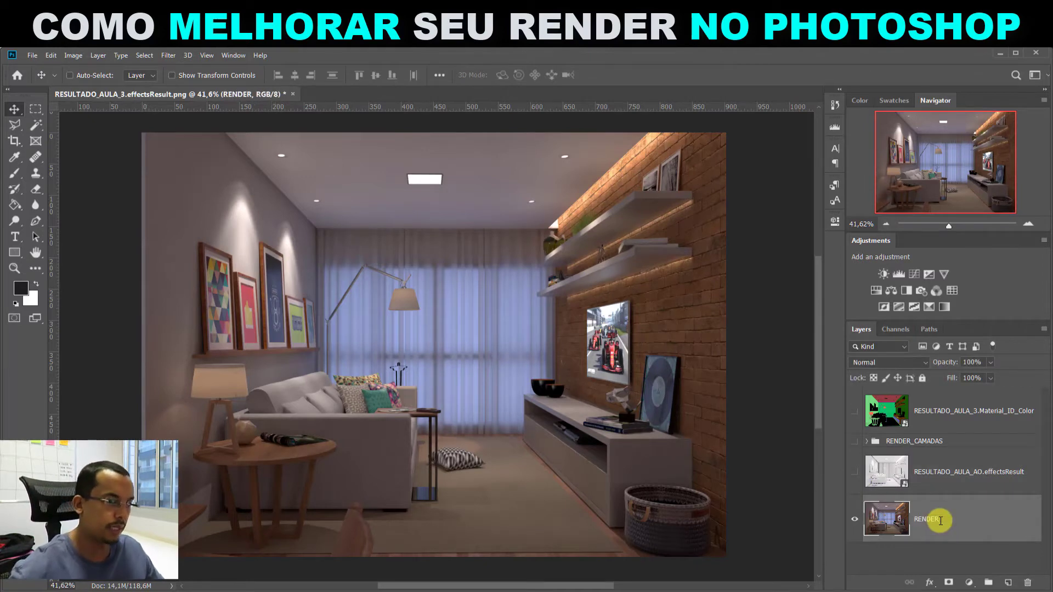
{"action": "left_click", "coordinate": [855, 523]}
{"action": "left_click", "coordinate": [855, 523]}
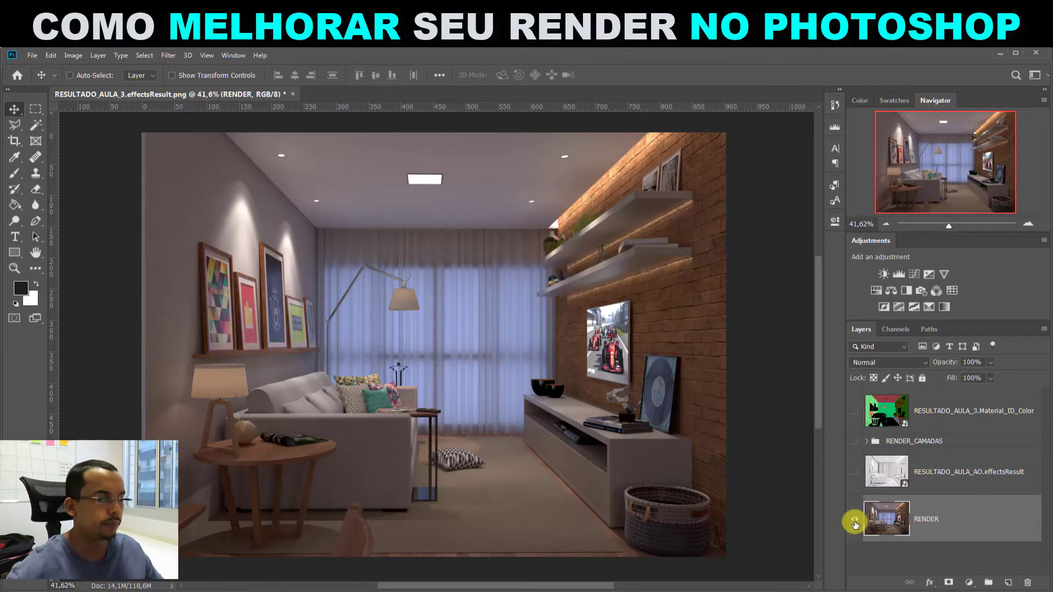
Color-label the RENDER layer red and the RENDER_CAMADAS group yellow.
{"action": "right_click", "coordinate": [854, 523]}
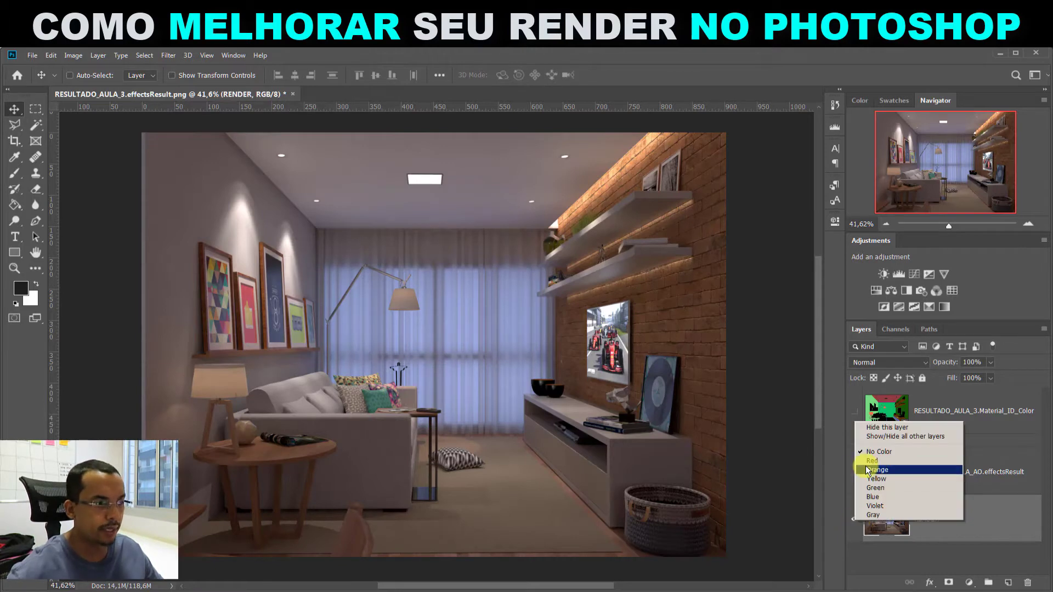
{"action": "left_click", "coordinate": [851, 537]}
{"action": "right_click", "coordinate": [854, 525]}
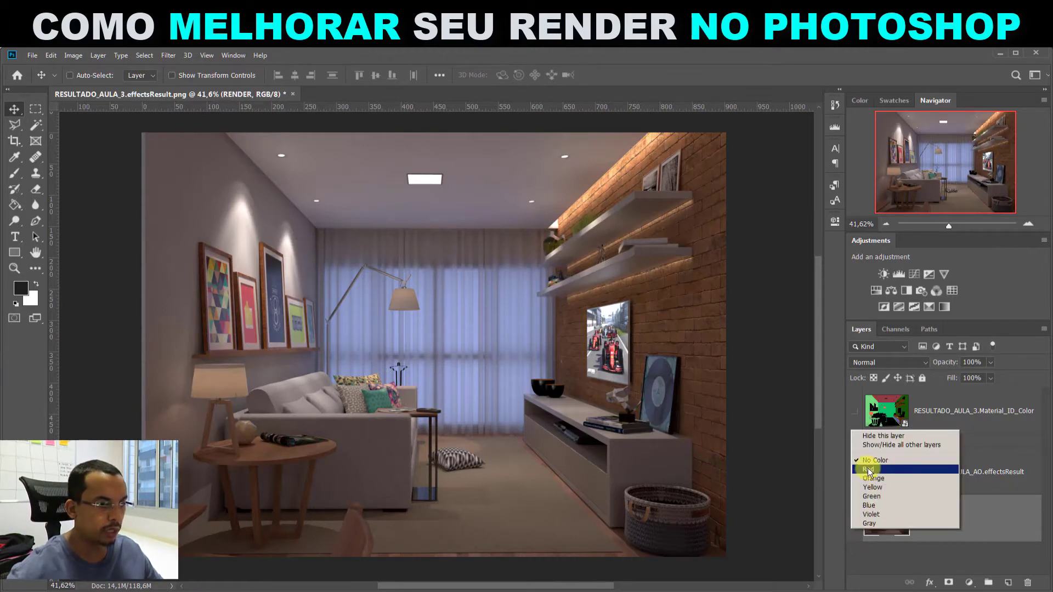
{"action": "left_click", "coordinate": [872, 461]}
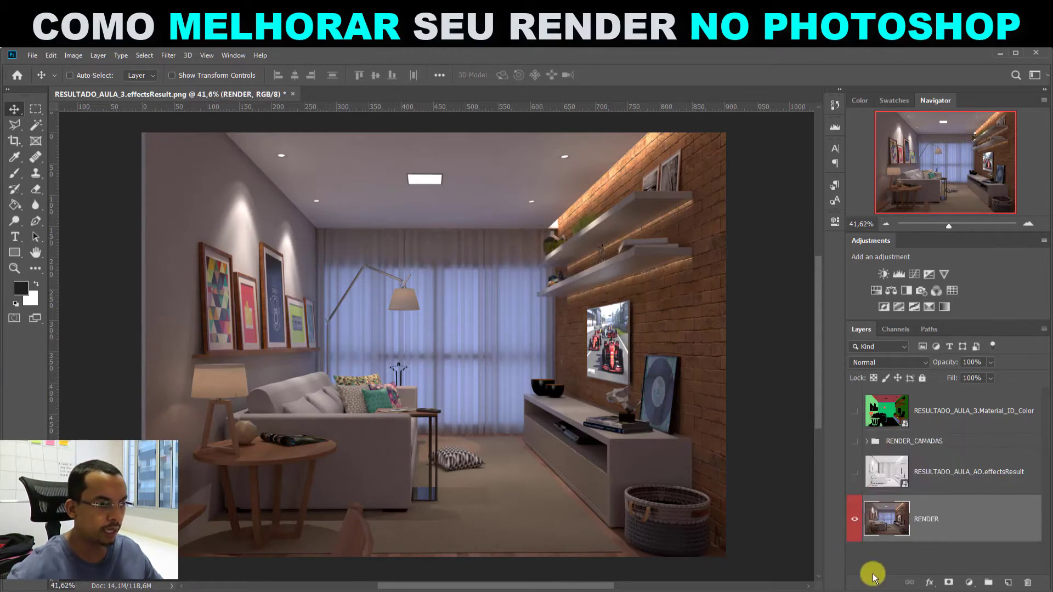
{"action": "right_click", "coordinate": [855, 442]}
{"action": "left_click", "coordinate": [878, 500]}
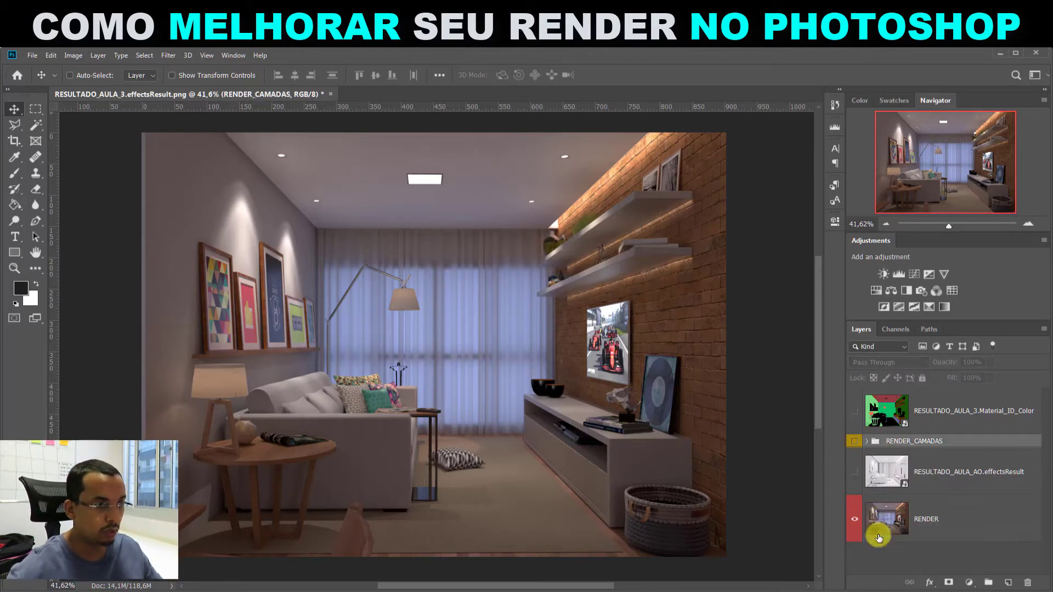
Apply Auto Tone and Auto Contrast to the RENDER layer.
{"action": "left_click", "coordinate": [914, 508]}
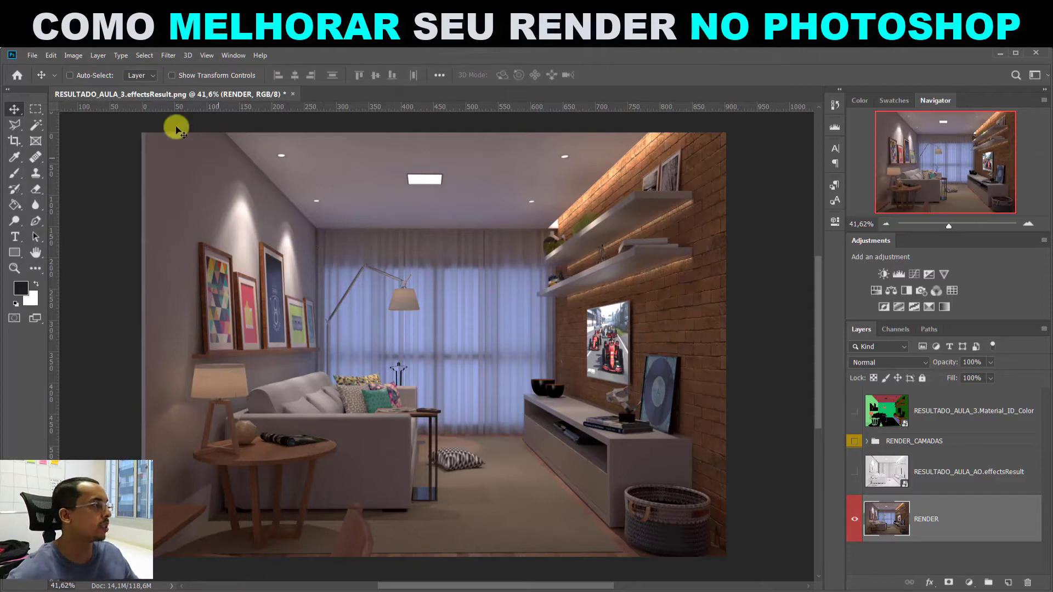
{"action": "left_click", "coordinate": [76, 56]}
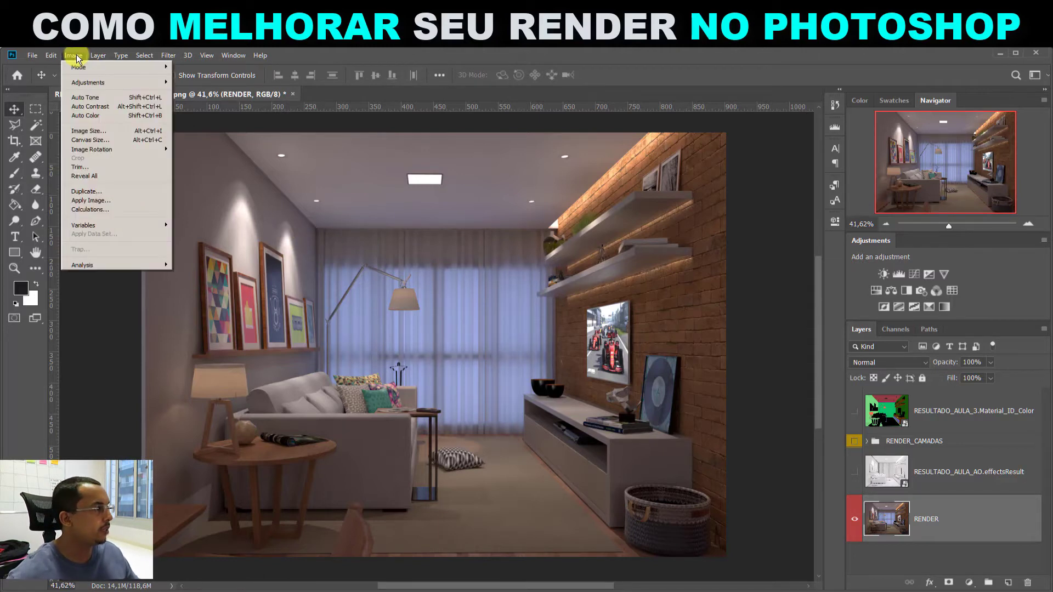
{"action": "left_click", "coordinate": [131, 98]}
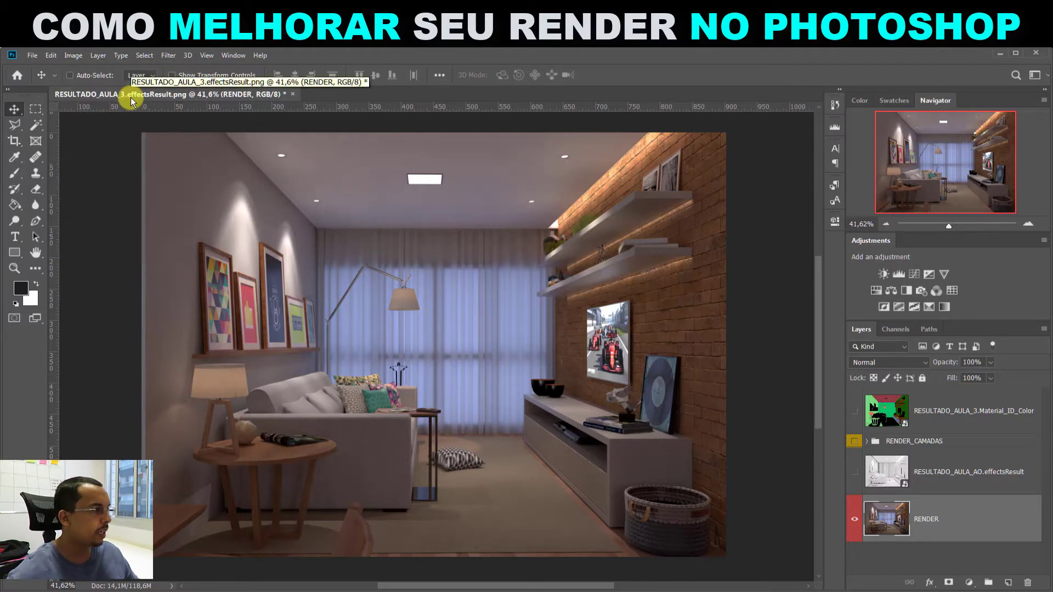
{"action": "left_click", "coordinate": [76, 55]}
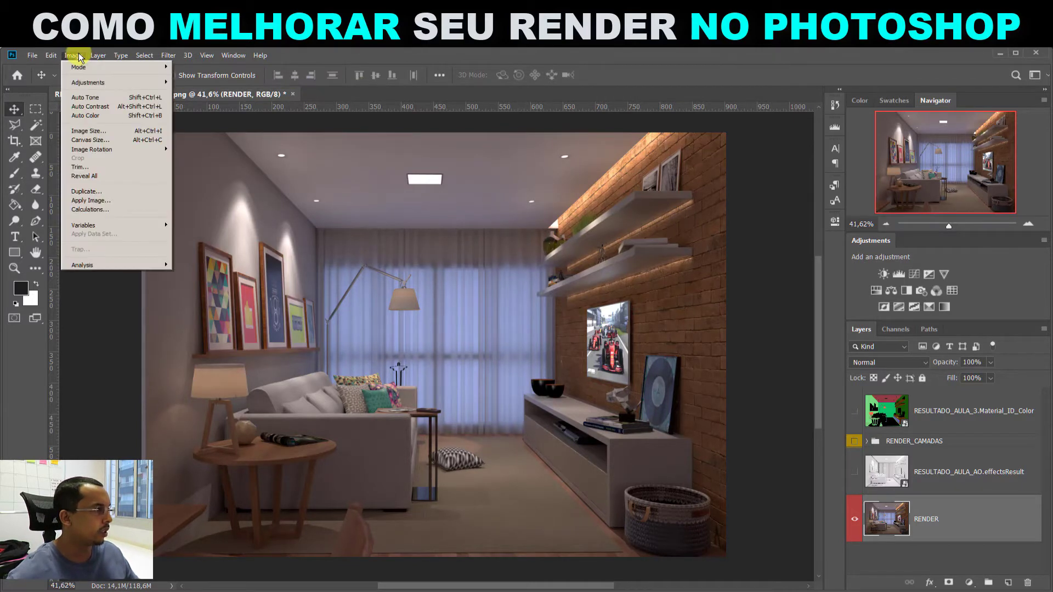
{"action": "left_click", "coordinate": [103, 107]}
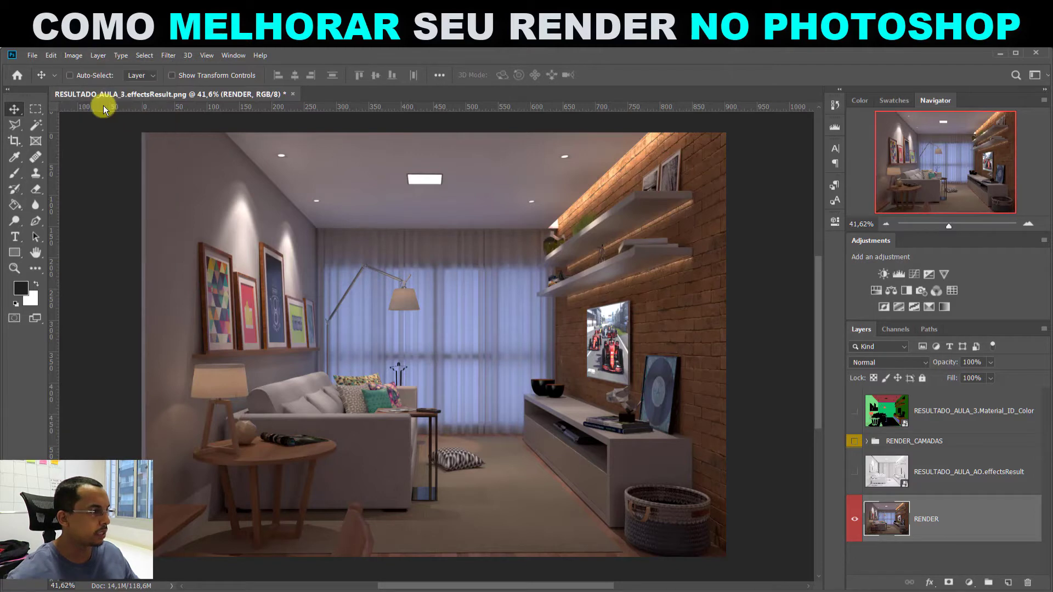
Try Auto Color on the RENDER layer and undo it.
{"action": "left_click", "coordinate": [78, 56]}
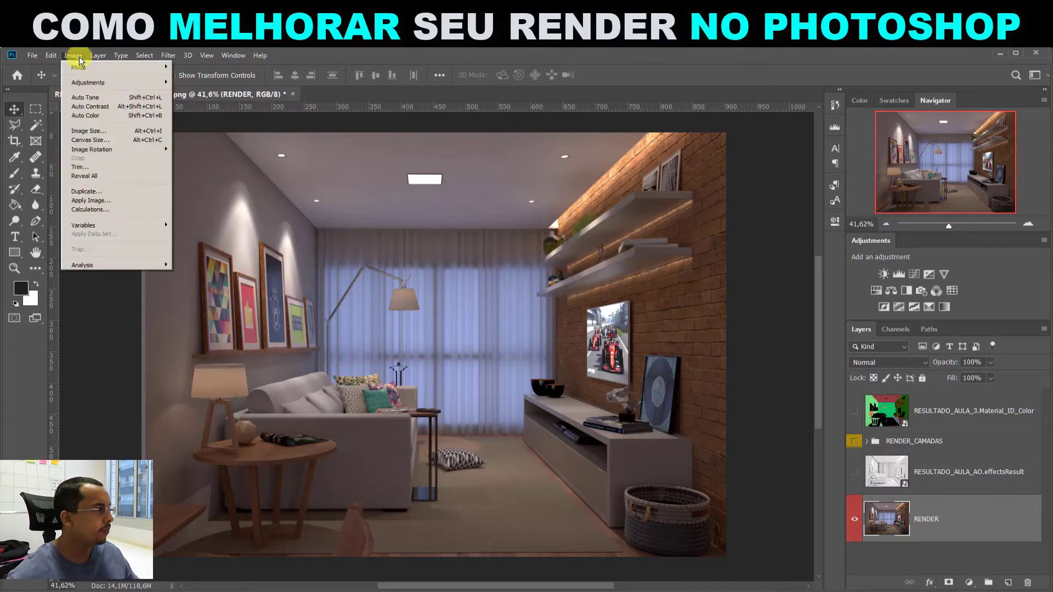
{"action": "left_click", "coordinate": [103, 114]}
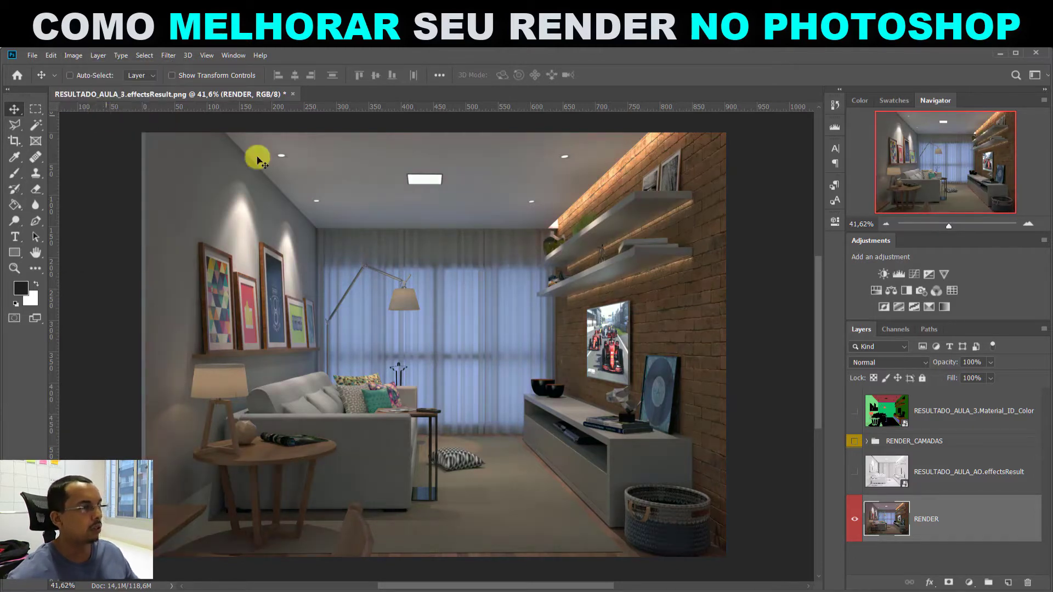
{"action": "key", "text": "ctrl+z"}
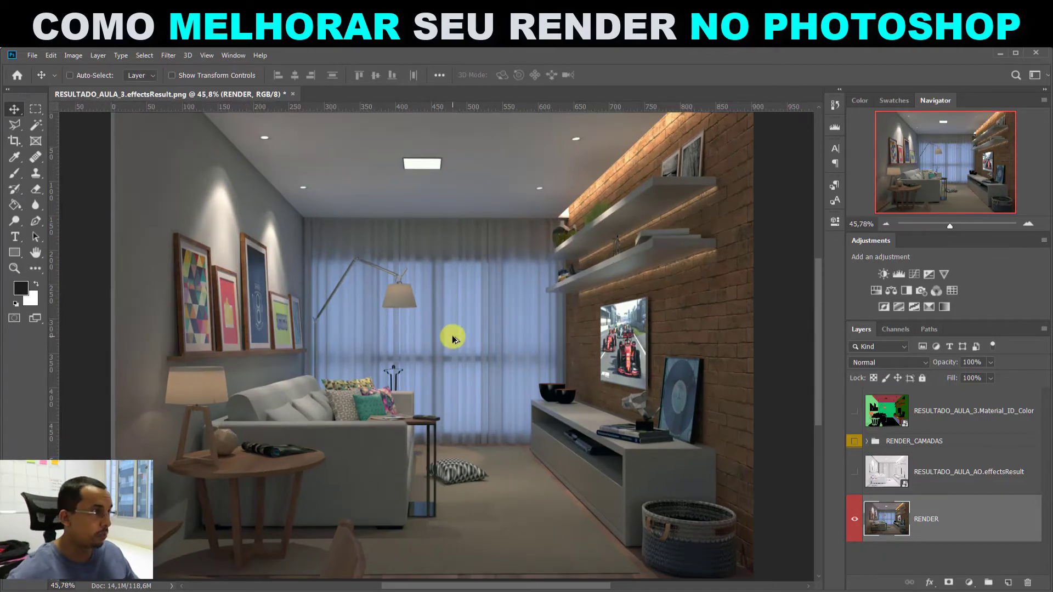
{"action": "key", "text": "ctrl+shift+z"}
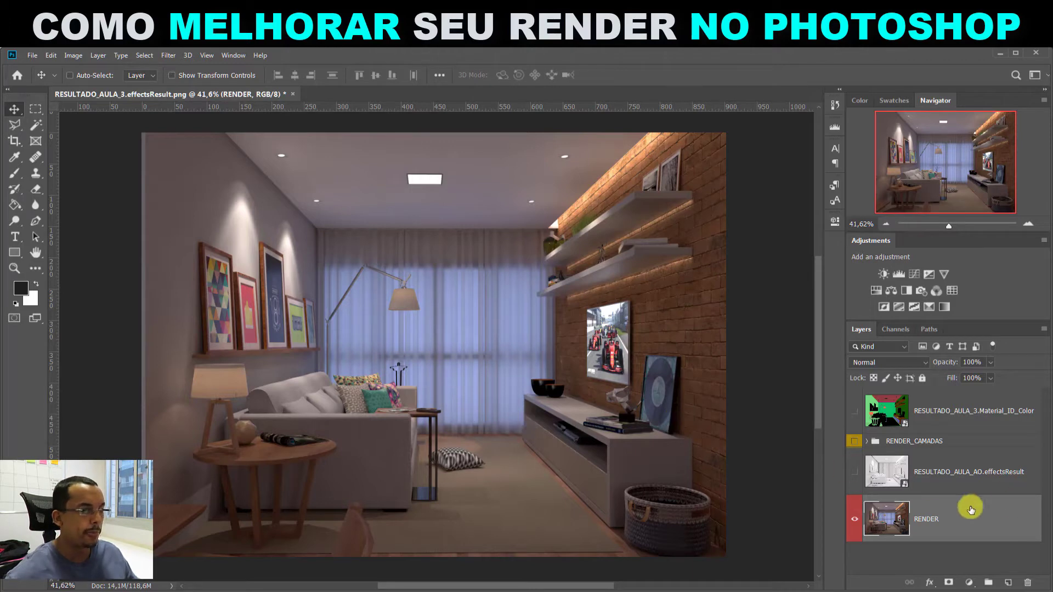
Move the RESULTADO_AULA_AO.effectsResult layer directly above the RENDER_CAMADAS group.
{"action": "left_click", "coordinate": [877, 442]}
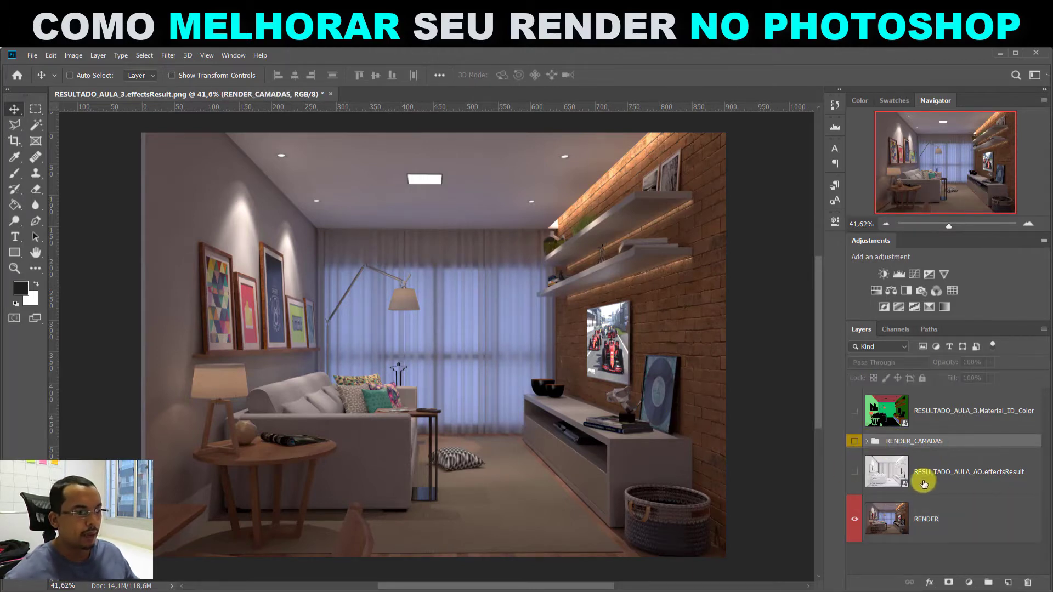
{"action": "left_click", "coordinate": [943, 490]}
{"action": "left_click_drag", "start_coordinate": [956, 479], "coordinate": [929, 439]}
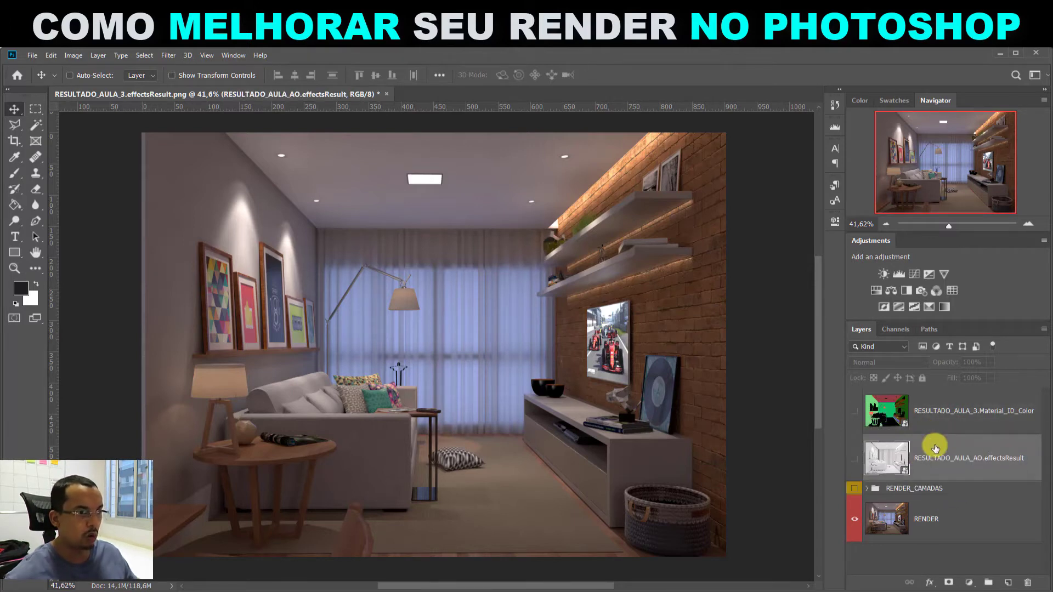
Show the RENDER_CAMADAS group with only its Diffuse layer, hiding Raw_Light, Reflection, Specular and Raw_Reflection inside it.
{"action": "left_click", "coordinate": [932, 490]}
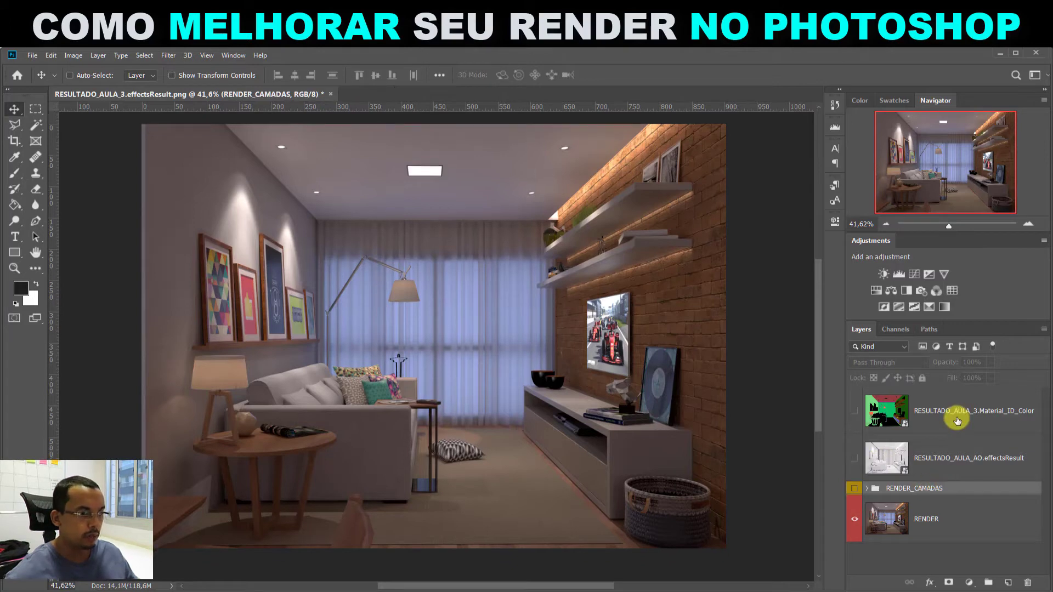
{"action": "left_click", "coordinate": [865, 491]}
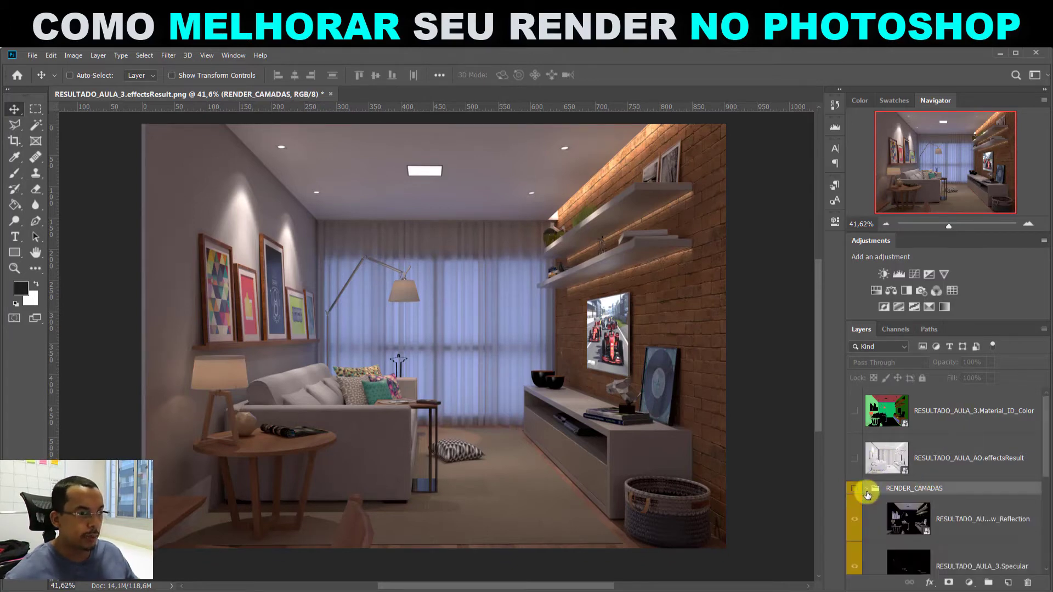
{"action": "scroll", "coordinate": [943, 427], "scroll_direction": "down", "scroll_amount": 3}
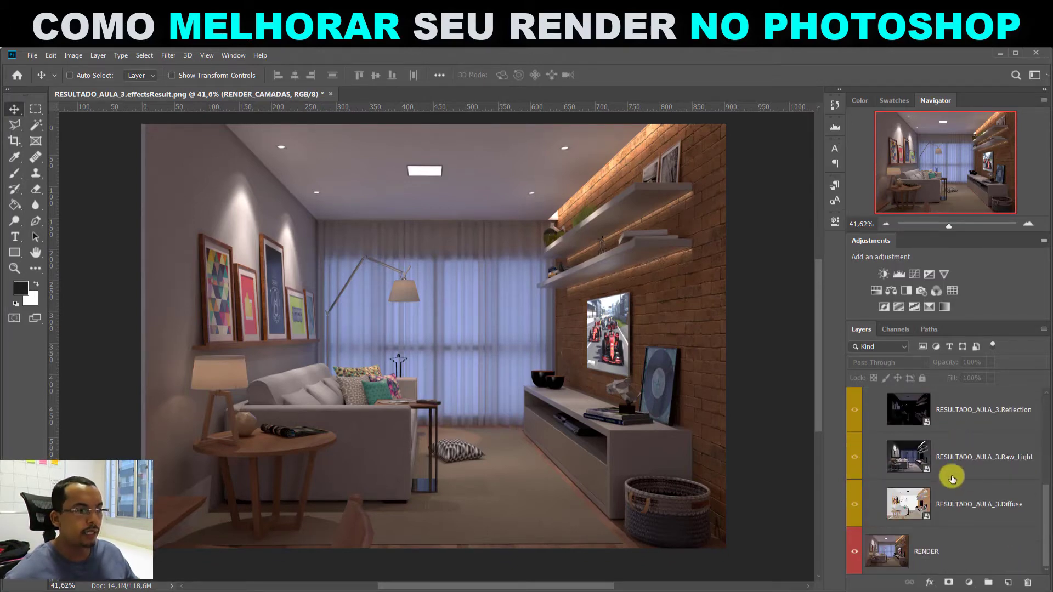
{"action": "left_click", "coordinate": [964, 500]}
{"action": "left_click_drag", "start_coordinate": [853, 478], "coordinate": [856, 413]}
{"action": "scroll", "coordinate": [893, 454], "scroll_direction": "up", "scroll_amount": 1}
{"action": "left_click", "coordinate": [853, 411]}
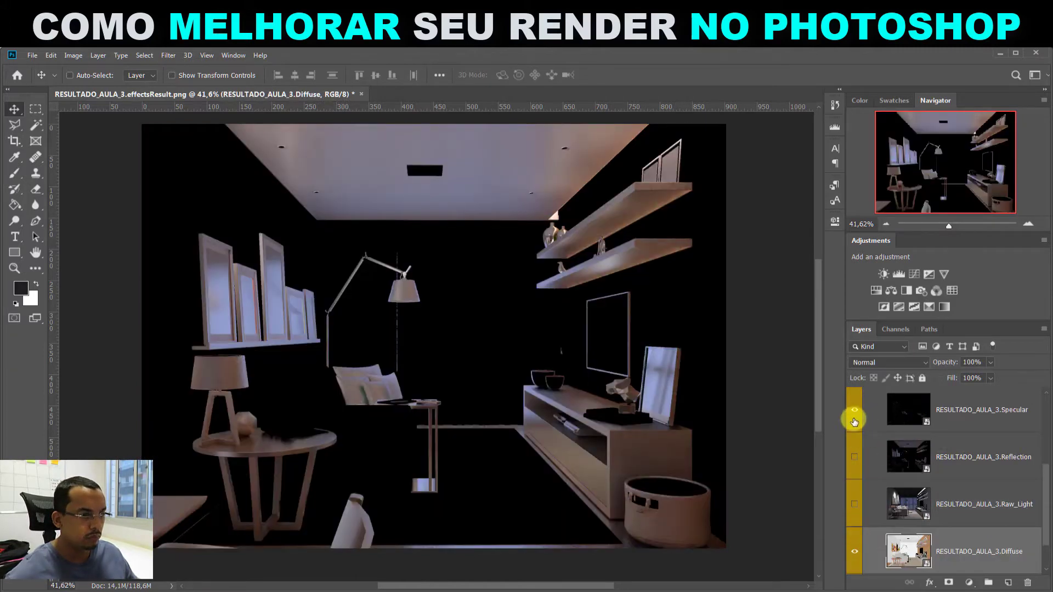
{"action": "scroll", "coordinate": [908, 455], "scroll_direction": "up", "scroll_amount": 1}
{"action": "left_click", "coordinate": [852, 409]}
Set the RESULTADO_AULA_3.Diffuse layer's blend mode to Screen and its opacity to 15%.
{"action": "scroll", "coordinate": [930, 439], "scroll_direction": "down", "scroll_amount": 1}
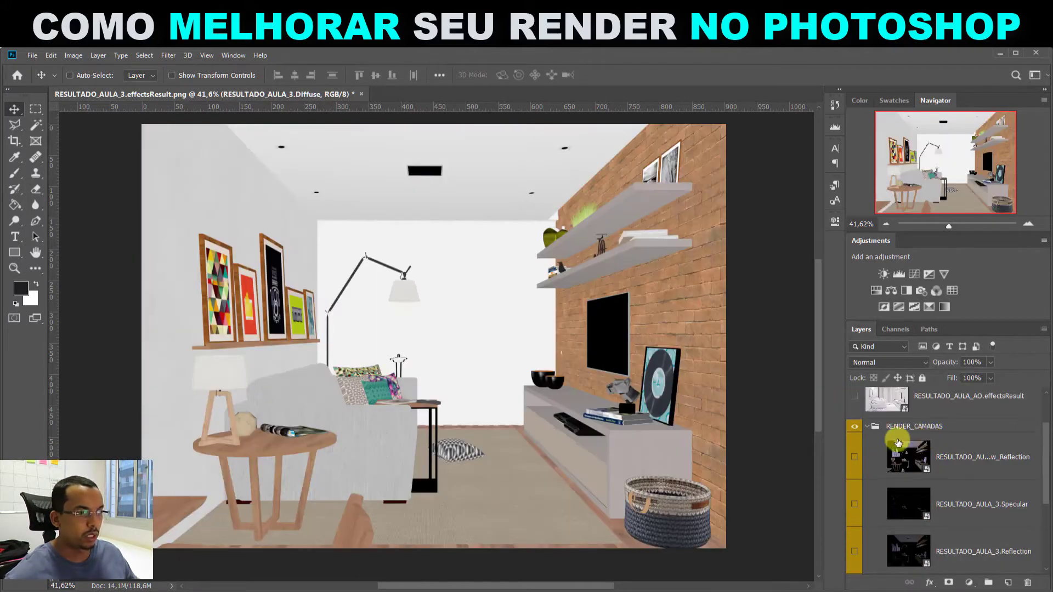
{"action": "scroll", "coordinate": [888, 450], "scroll_direction": "down", "scroll_amount": 1}
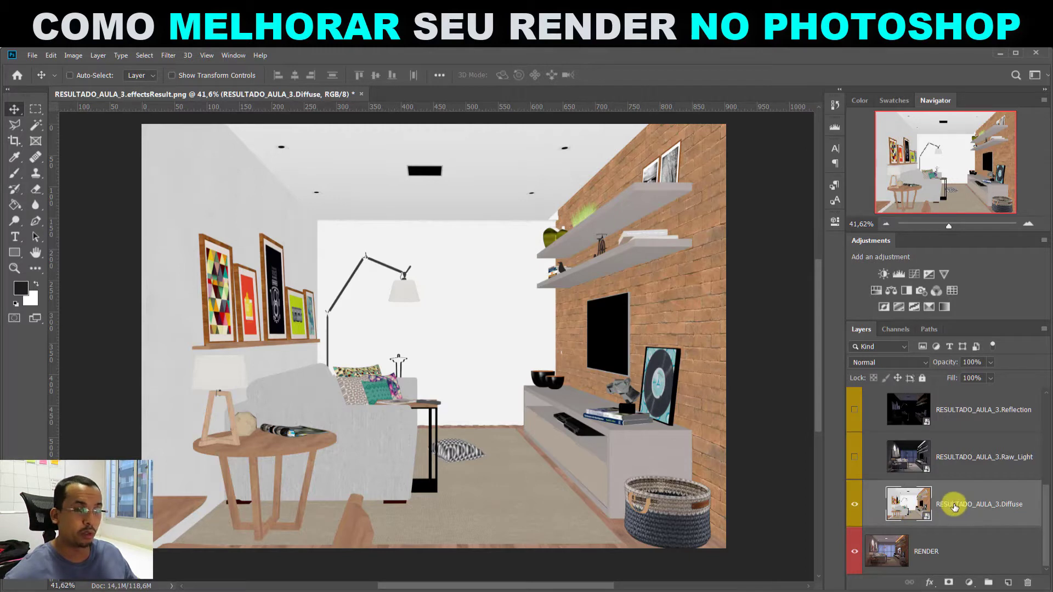
{"action": "left_click", "coordinate": [925, 363]}
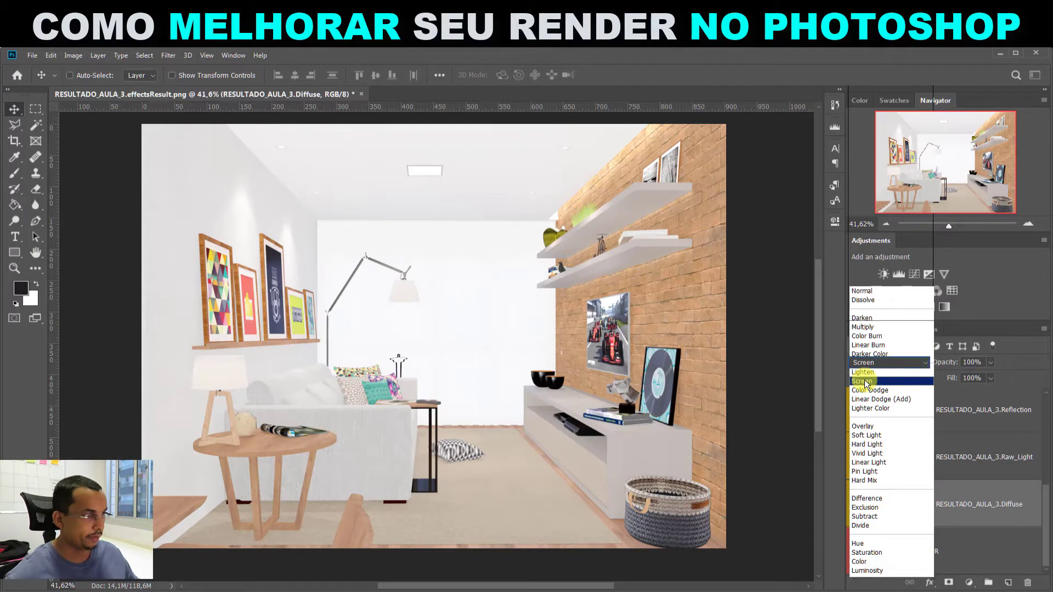
{"action": "left_click", "coordinate": [863, 380]}
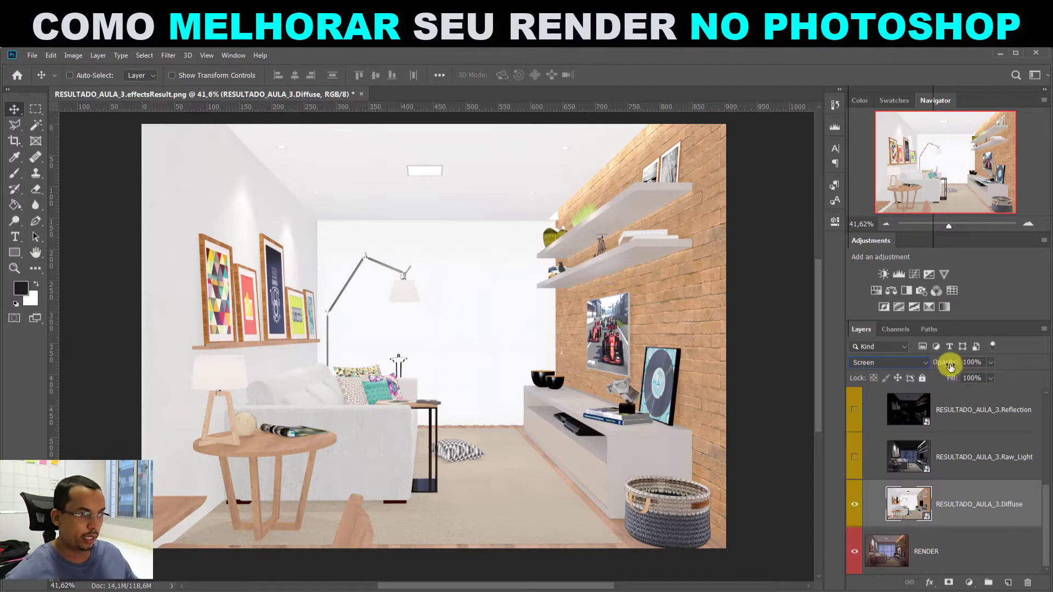
{"action": "left_click", "coordinate": [861, 363]}
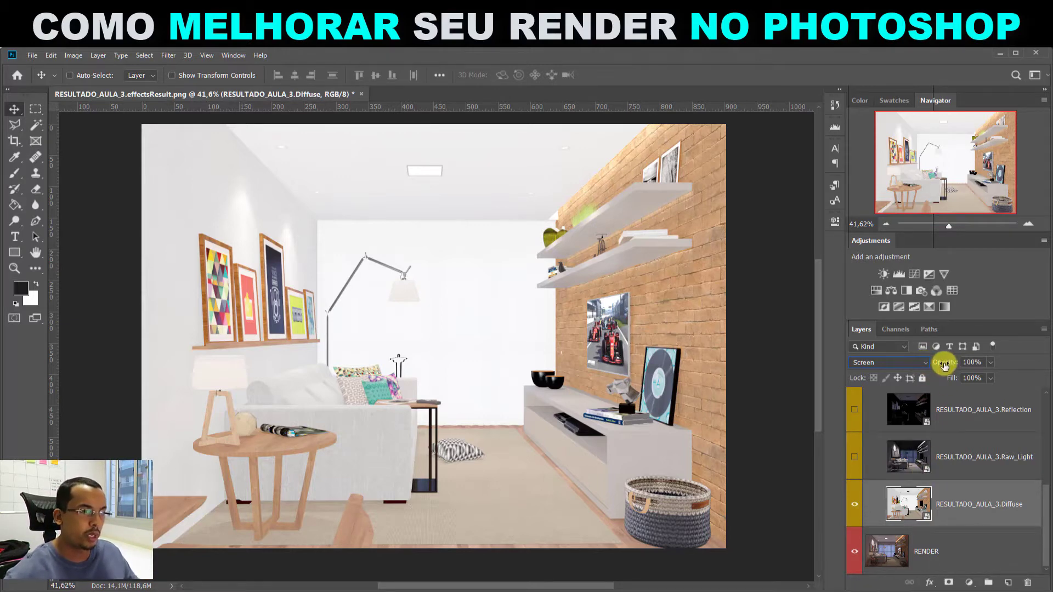
{"action": "left_click_drag", "start_coordinate": [941, 365], "coordinate": [903, 364]}
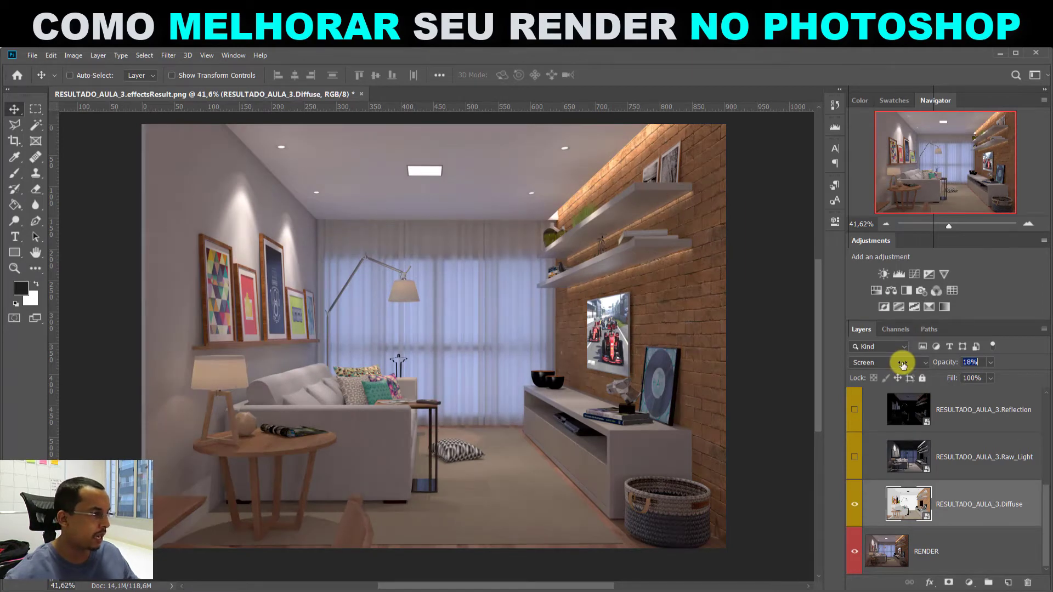
{"action": "left_click_drag", "start_coordinate": [903, 364], "coordinate": [902, 368]}
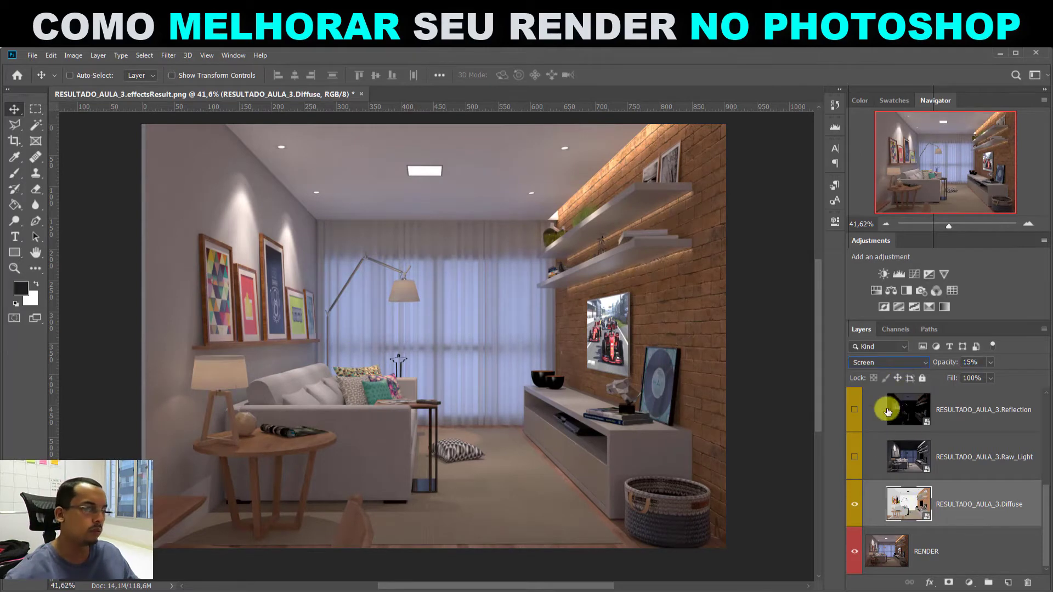
Compare the image with and without the RESULTADO_AULA_3.Diffuse layer, leaving the layer shown.
{"action": "left_click", "coordinate": [854, 505]}
{"action": "left_click", "coordinate": [855, 507]}
{"action": "left_click", "coordinate": [855, 508]}
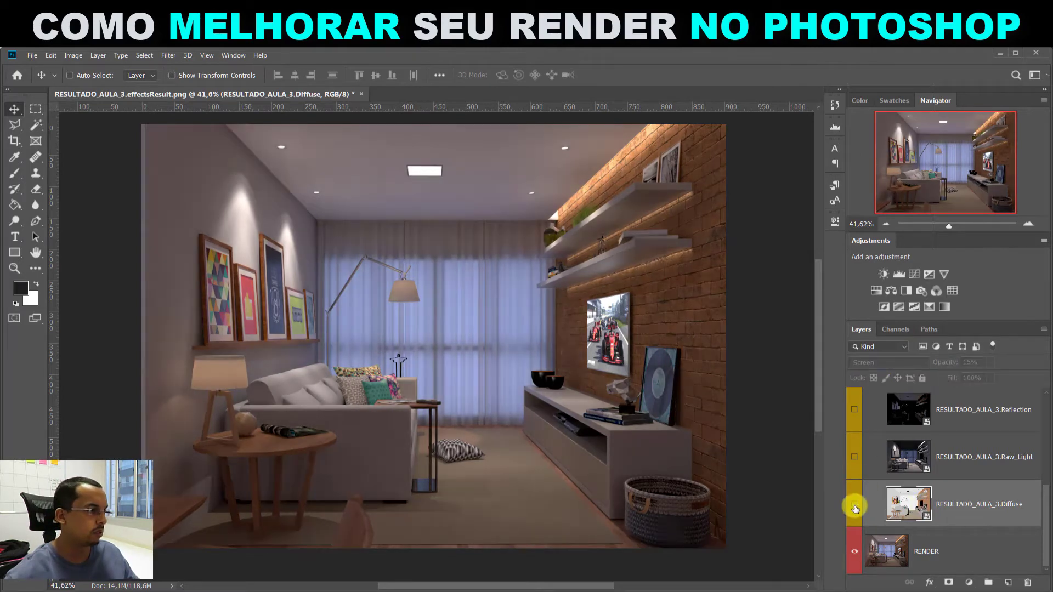
{"action": "left_click", "coordinate": [855, 507]}
{"action": "left_click", "coordinate": [855, 507]}
{"action": "left_click", "coordinate": [855, 507]}
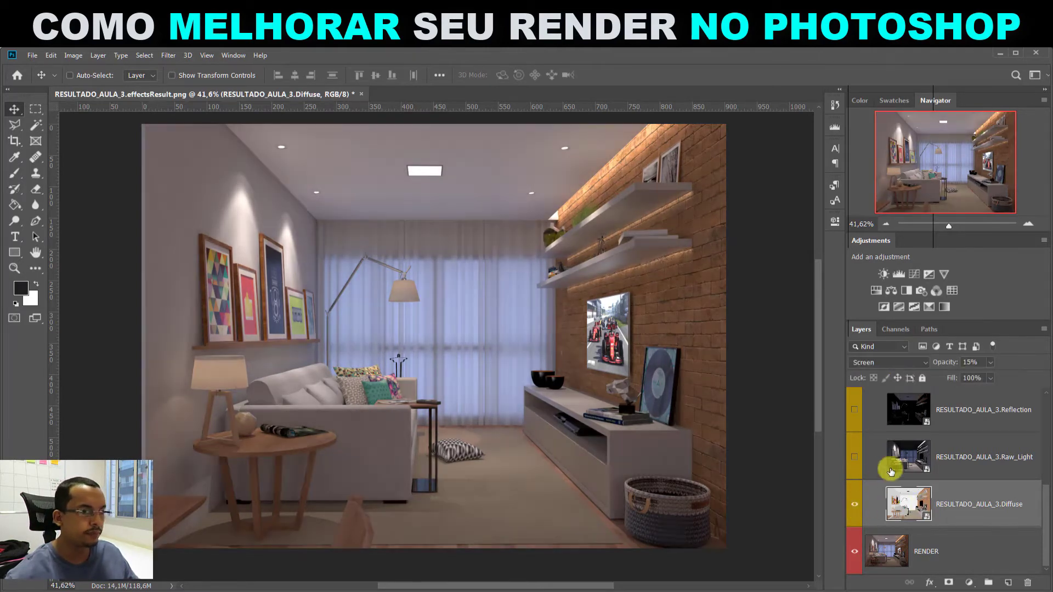
Show the RESULTADO_AULA_3.Raw_Light layer and set its blend mode to Screen and its opacity to 15%.
{"action": "left_click", "coordinate": [912, 471]}
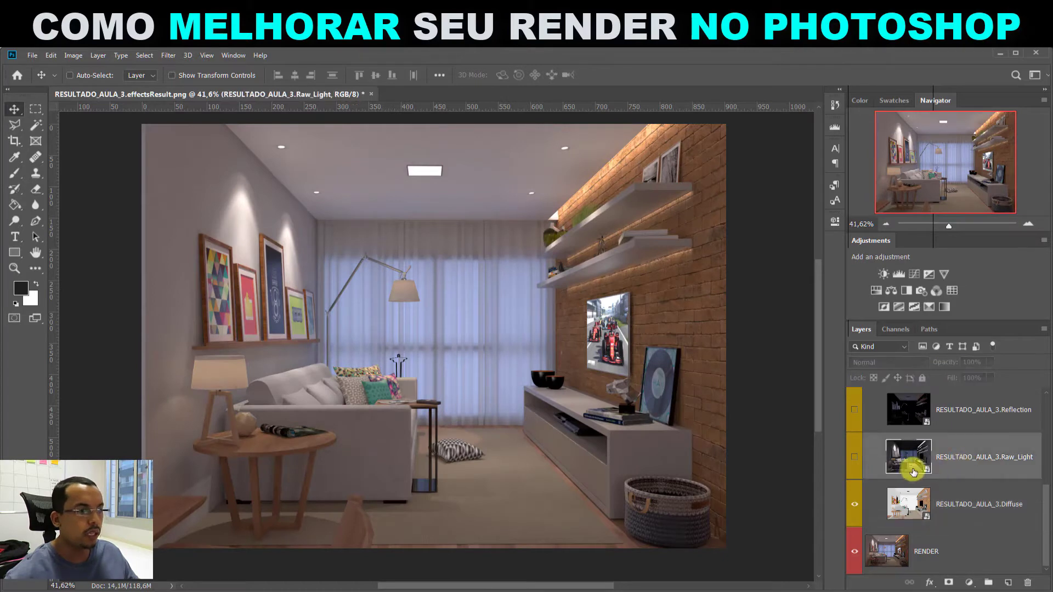
{"action": "left_click", "coordinate": [854, 458]}
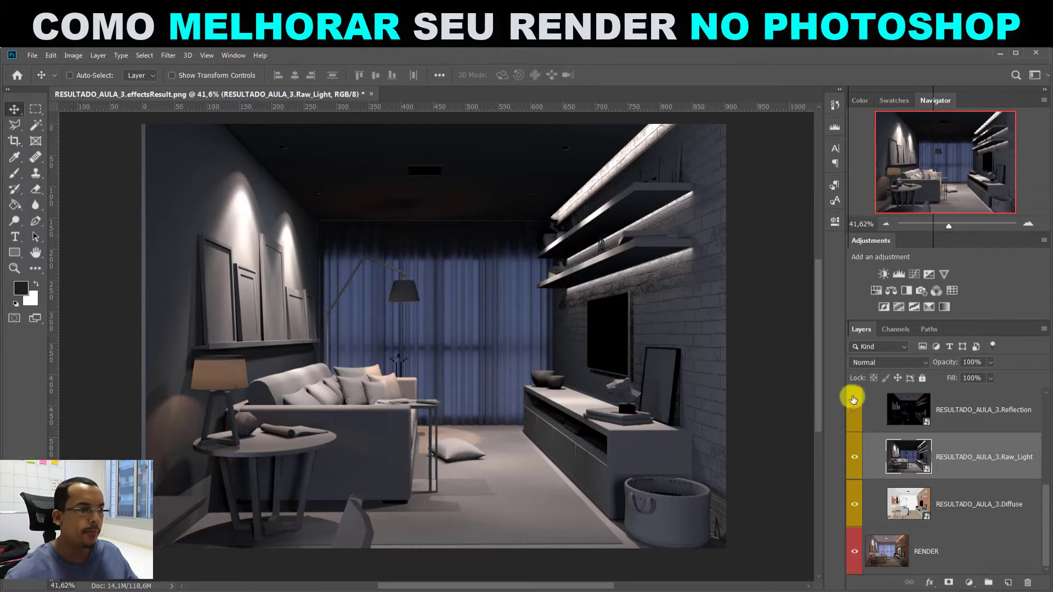
{"action": "left_click", "coordinate": [922, 363]}
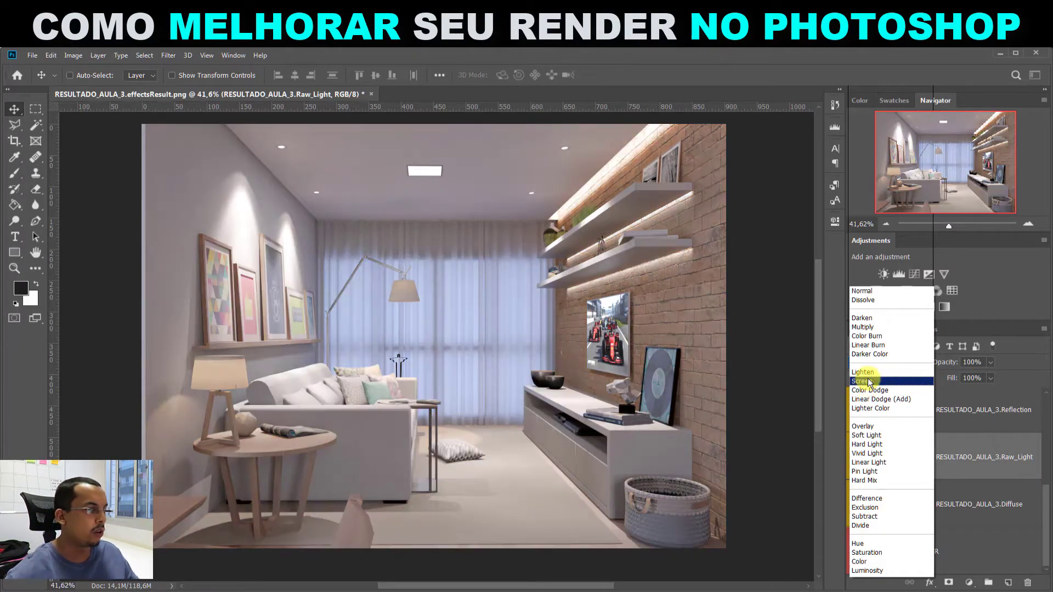
{"action": "left_click", "coordinate": [871, 382]}
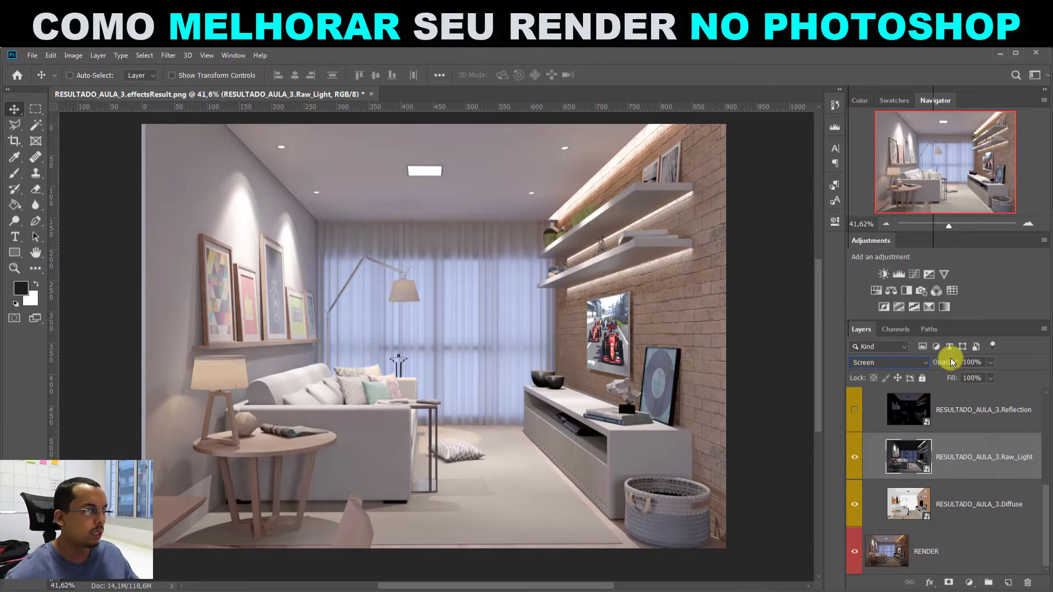
{"action": "left_click_drag", "start_coordinate": [951, 362], "coordinate": [898, 361]}
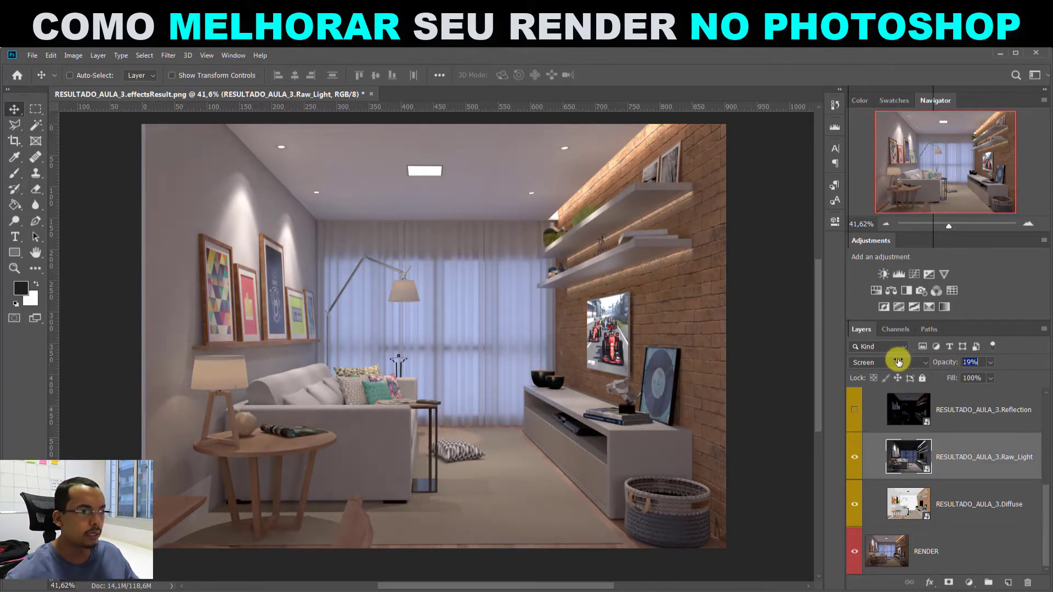
Compare the whole image with and without the RESULTADO_AULA_3.Raw_Light layer, leaving the layer shown.
{"action": "left_click", "coordinate": [854, 457]}
{"action": "left_click", "coordinate": [854, 456]}
{"action": "left_click", "coordinate": [854, 457]}
{"action": "left_click", "coordinate": [854, 457]}
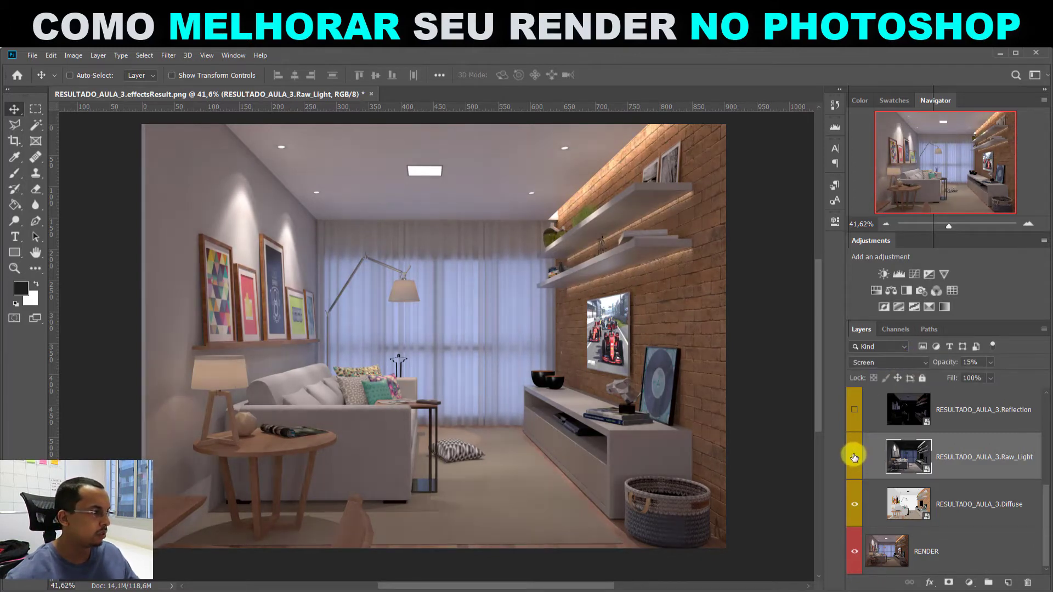
{"action": "left_click", "coordinate": [854, 457]}
{"action": "left_click", "coordinate": [854, 457]}
{"action": "left_click", "coordinate": [854, 457]}
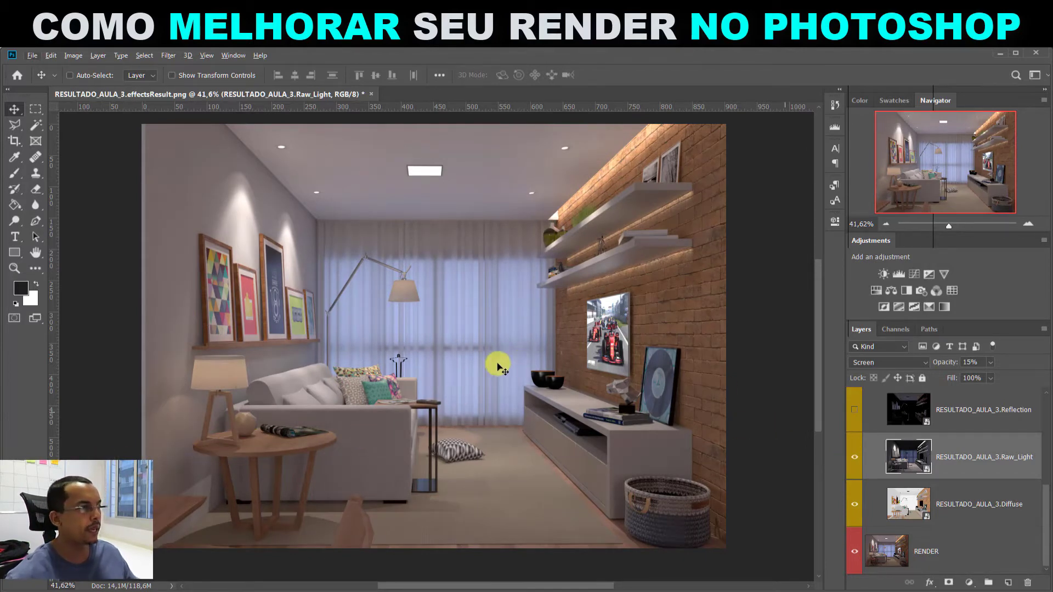
Examine the table lamp and sofa area at 100% with the Raw_Light layer off and on.
{"action": "key", "text": "ctrl"}
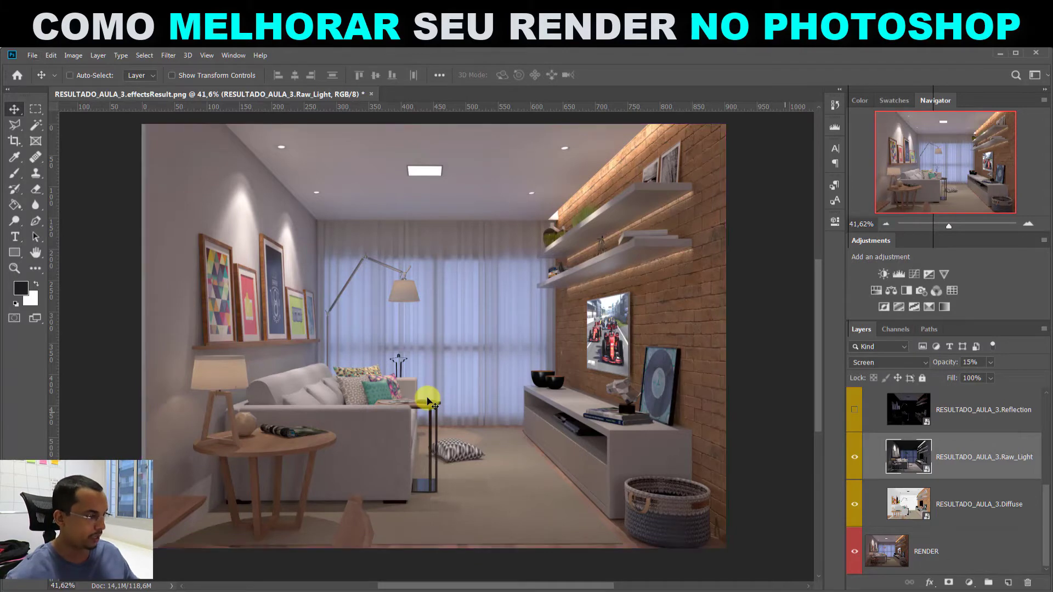
{"action": "left_click", "coordinate": [1028, 224]}
{"action": "left_click", "coordinate": [1028, 224]}
{"action": "left_click", "coordinate": [1028, 224]}
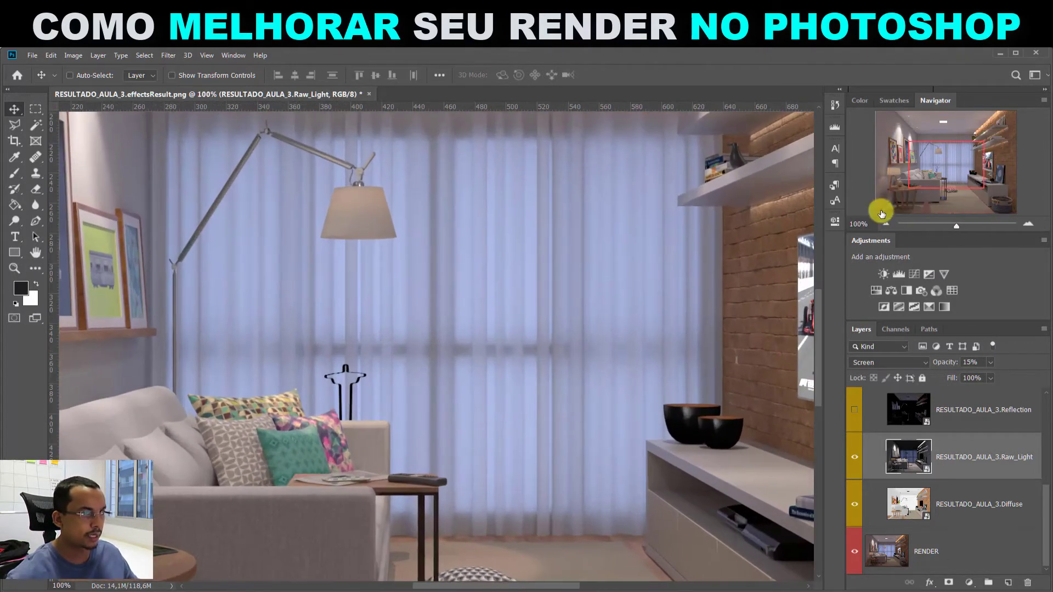
{"action": "left_click_drag", "start_coordinate": [321, 424], "coordinate": [720, 263]}
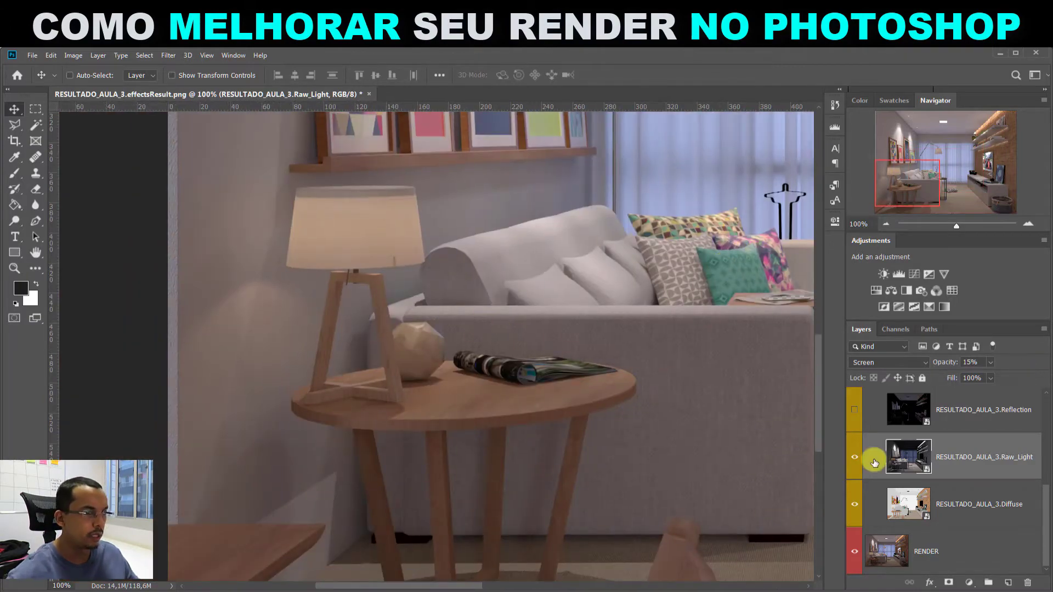
{"action": "left_click", "coordinate": [854, 458]}
{"action": "left_click", "coordinate": [854, 458]}
{"action": "left_click", "coordinate": [853, 458]}
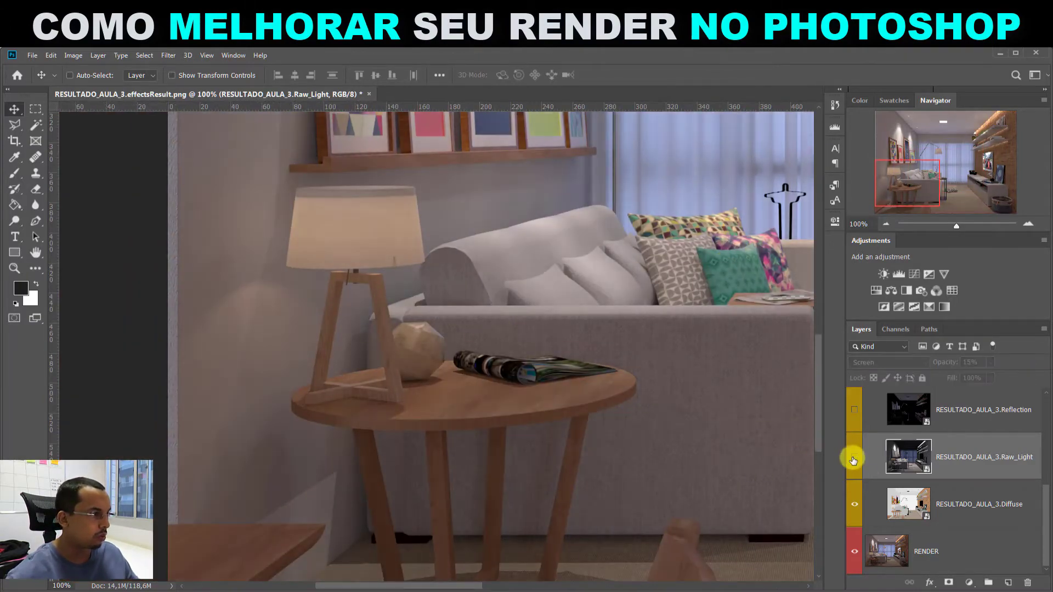
{"action": "left_click", "coordinate": [854, 458]}
Examine the framed pictures and the TV wall up close with the Raw_Light layer off and on.
{"action": "left_click_drag", "start_coordinate": [547, 369], "coordinate": [583, 484]}
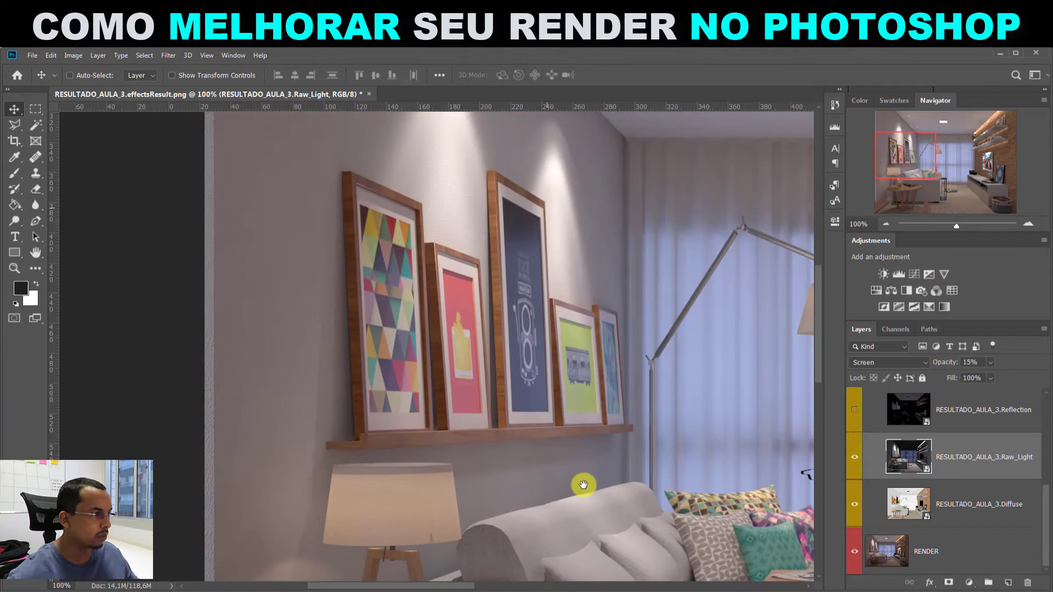
{"action": "left_click", "coordinate": [854, 458]}
{"action": "left_click", "coordinate": [854, 457]}
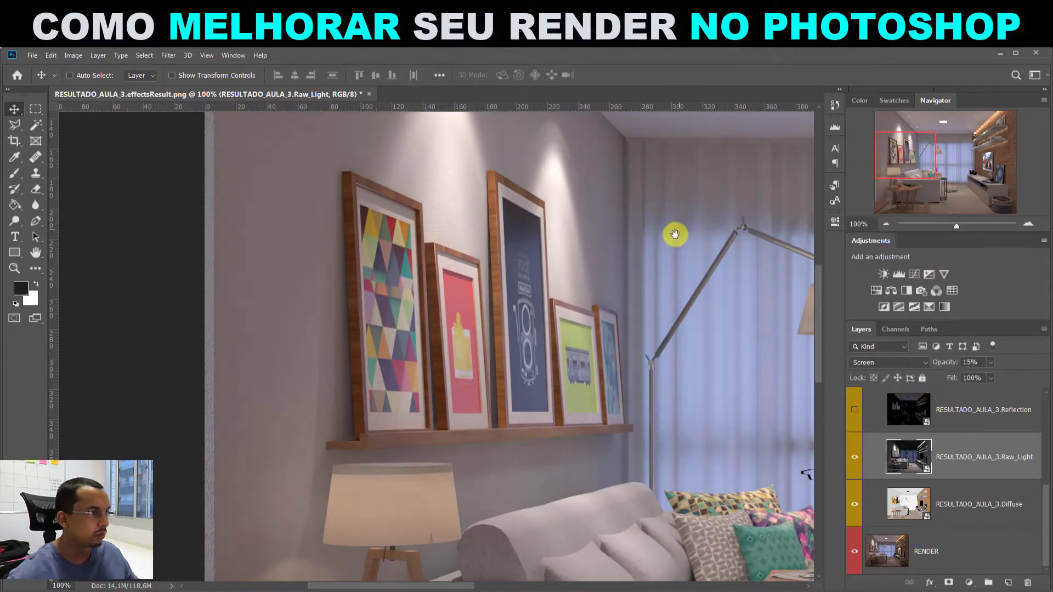
{"action": "left_click_drag", "start_coordinate": [671, 235], "coordinate": [506, 301]}
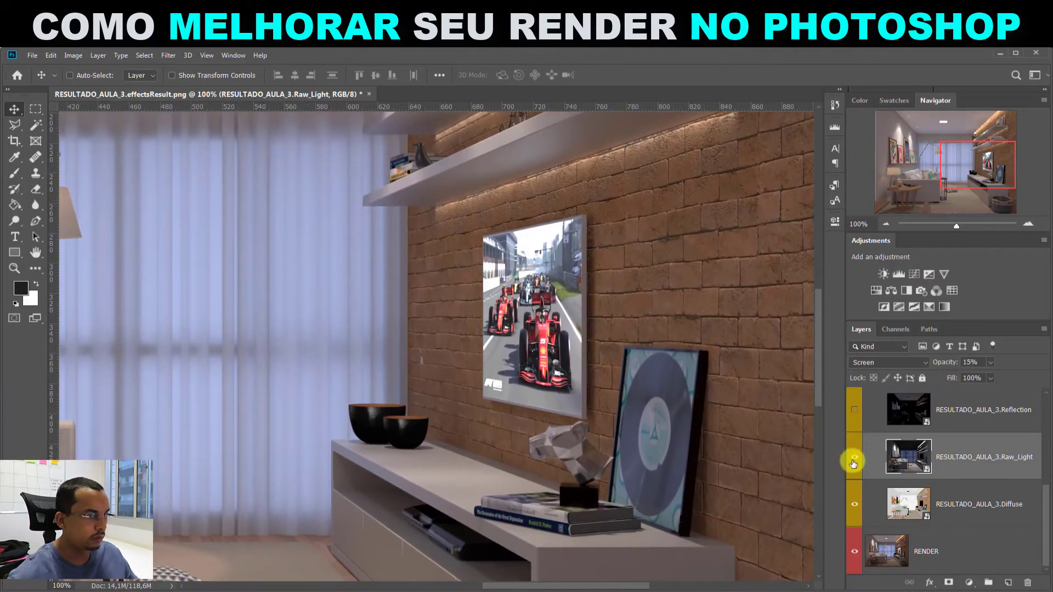
{"action": "left_click", "coordinate": [854, 458]}
{"action": "left_click", "coordinate": [854, 457]}
Compare the brick-wall shelves with and without the Raw_Light layer, and return to the full image view.
{"action": "left_click_drag", "start_coordinate": [585, 237], "coordinate": [548, 446]}
{"action": "left_click", "coordinate": [854, 458]}
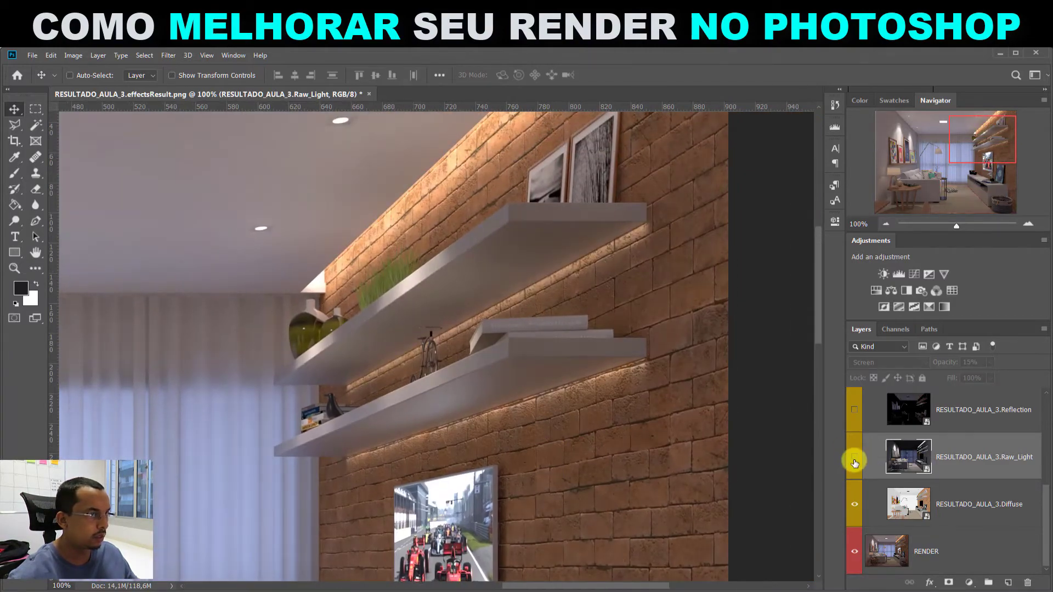
{"action": "left_click", "coordinate": [854, 458]}
{"action": "left_click", "coordinate": [855, 459]}
{"action": "left_click", "coordinate": [855, 460]}
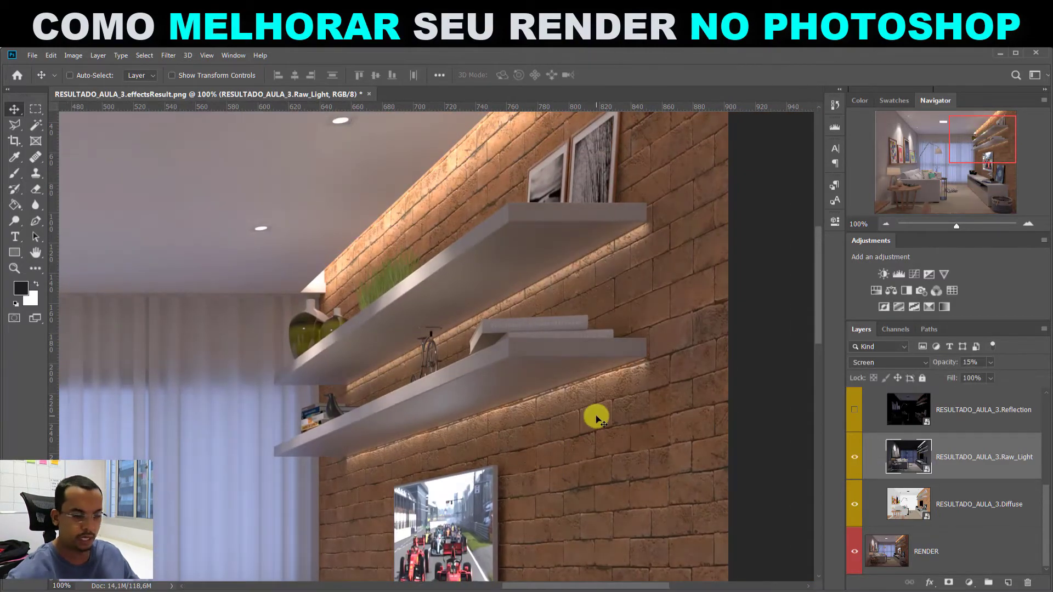
{"action": "key", "text": "ctrl+0"}
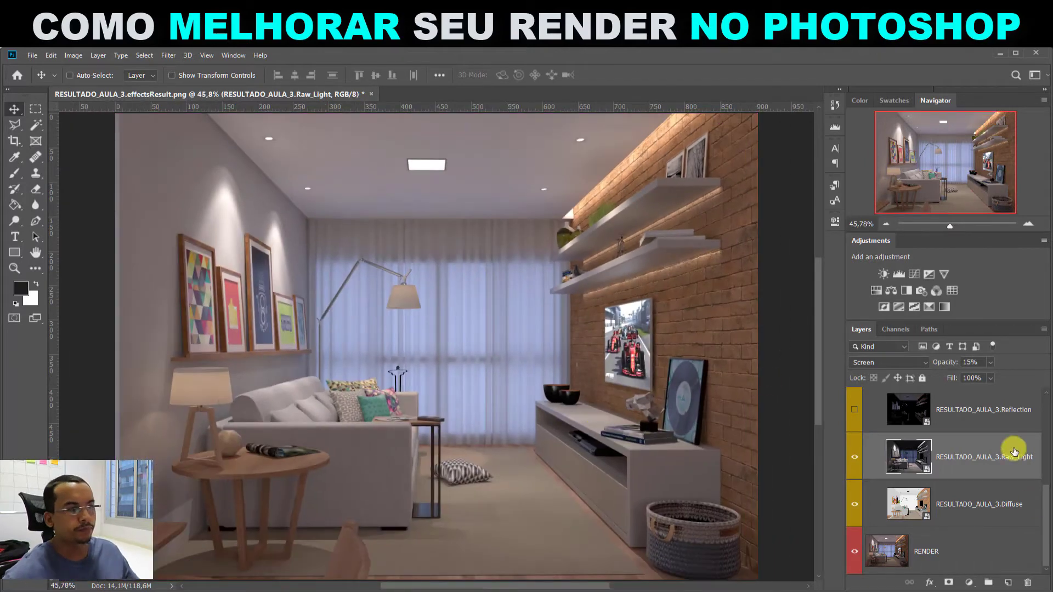
Show the RESULTADO_AULA_3.Reflection layer and set its blend mode to Color Dodge.
{"action": "left_click", "coordinate": [935, 421]}
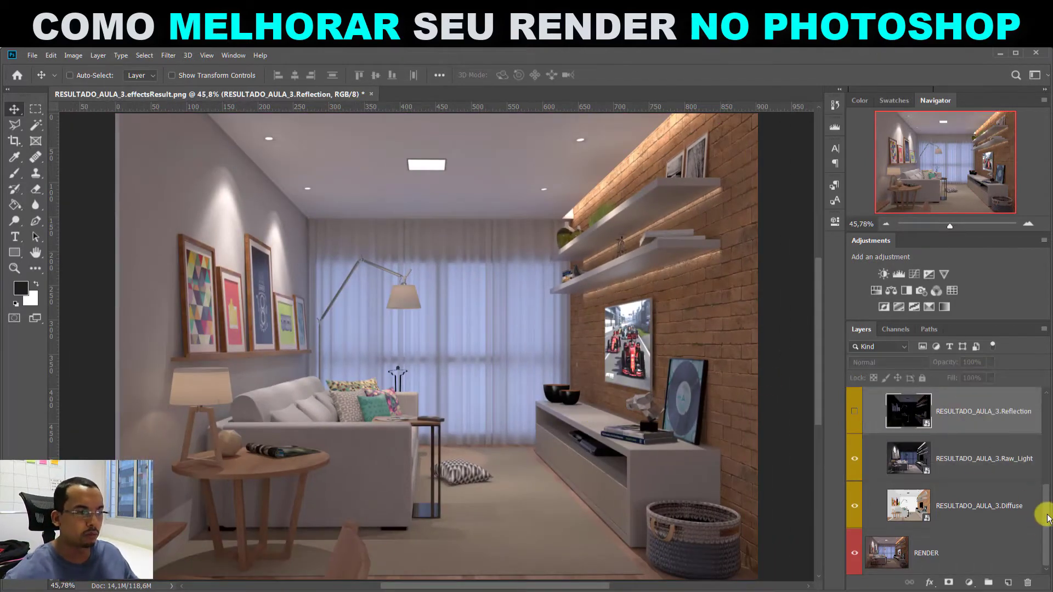
{"action": "scroll", "coordinate": [1036, 494], "scroll_direction": "up", "scroll_amount": 2}
{"action": "left_click", "coordinate": [854, 495]}
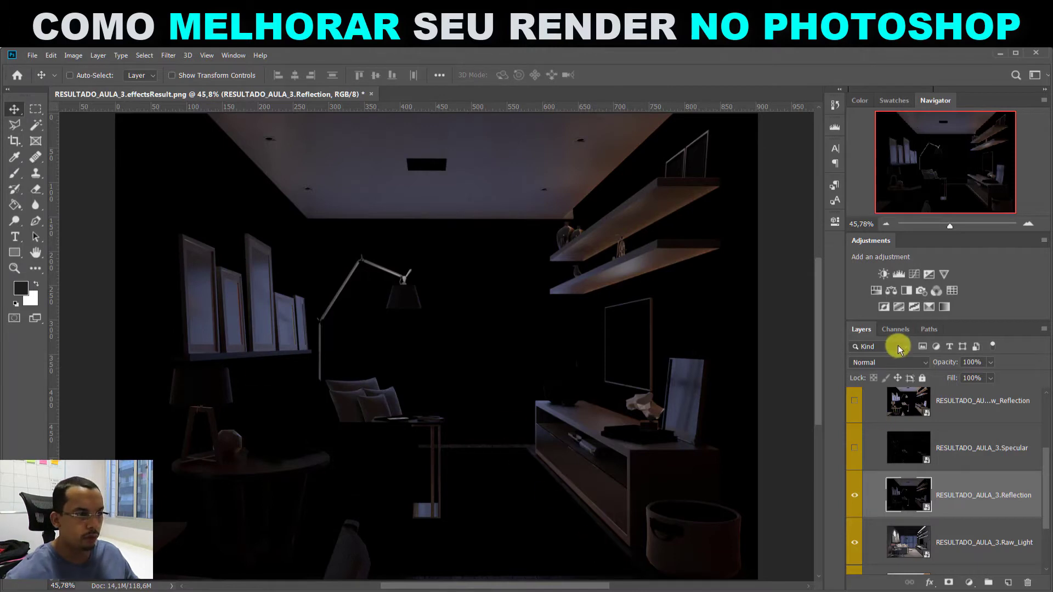
{"action": "left_click", "coordinate": [894, 362]}
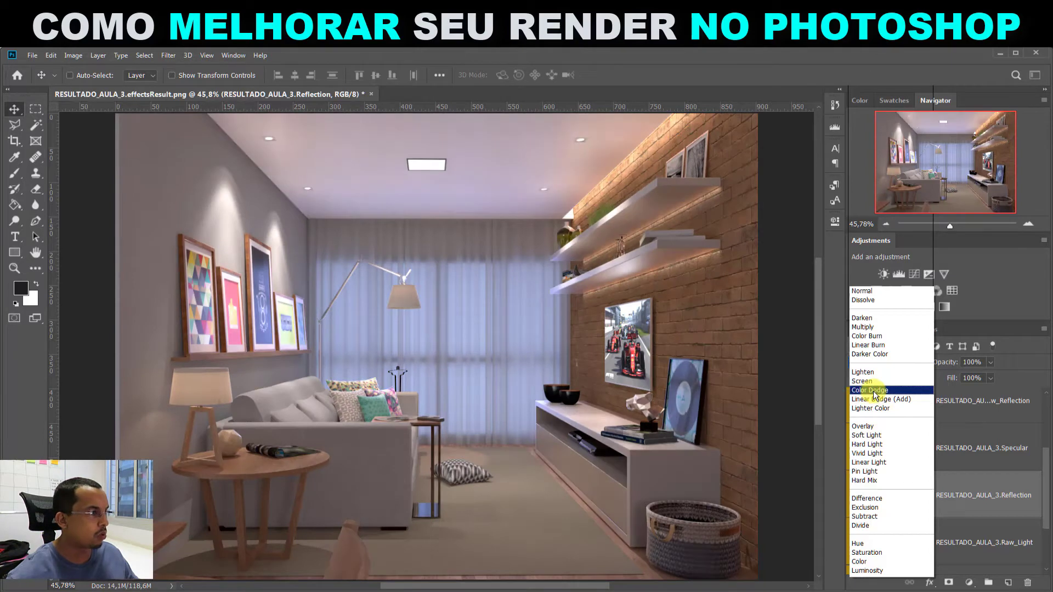
{"action": "left_click", "coordinate": [874, 391]}
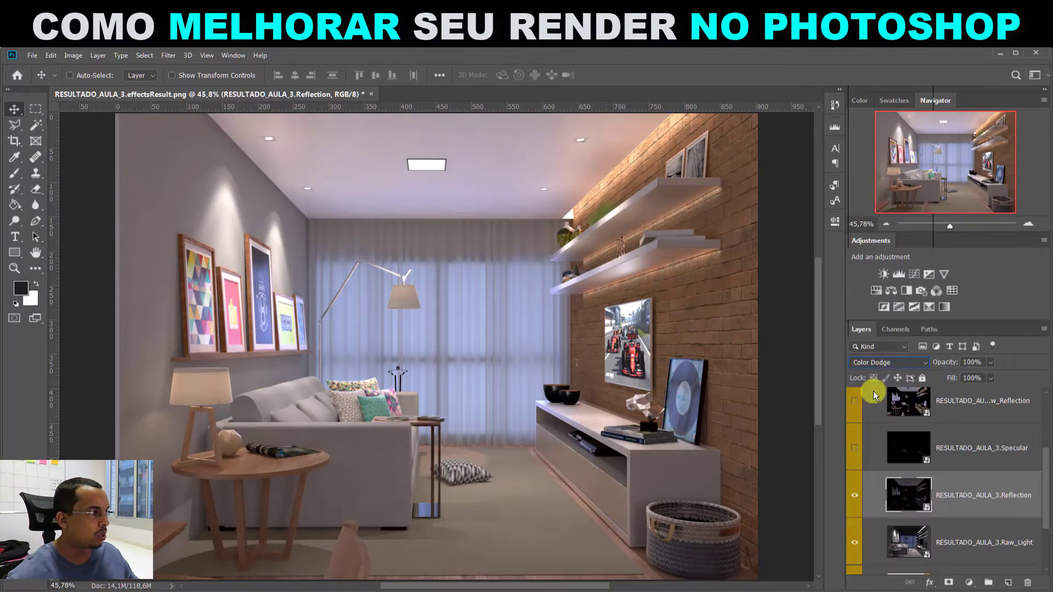
Check the Reflection layer's effect by hiding and showing it, and reduce its opacity to 21%.
{"action": "left_click", "coordinate": [854, 497]}
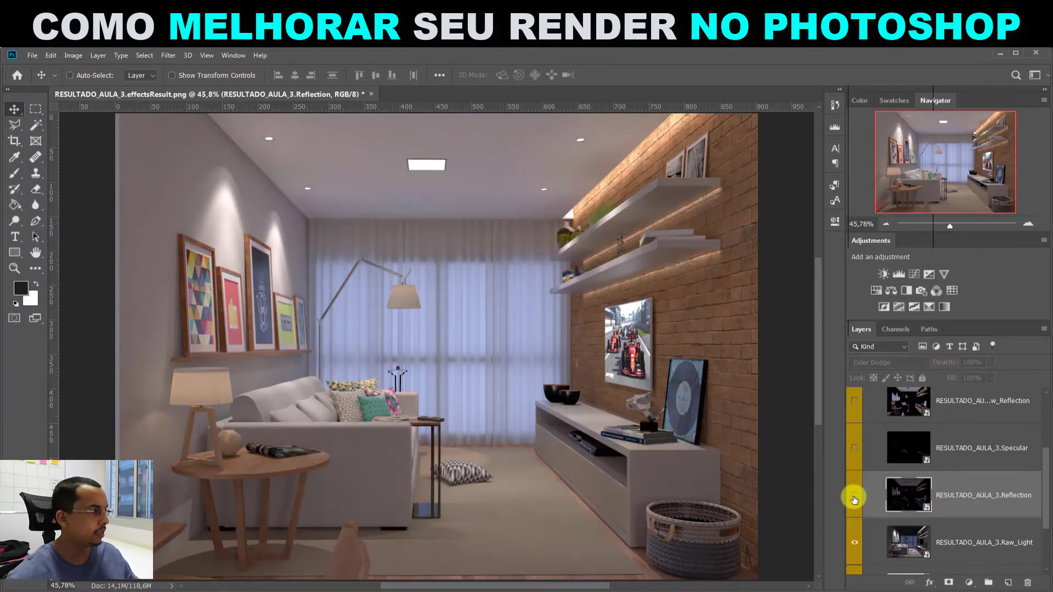
{"action": "left_click", "coordinate": [853, 497]}
{"action": "left_click", "coordinate": [853, 497]}
{"action": "left_click", "coordinate": [854, 496]}
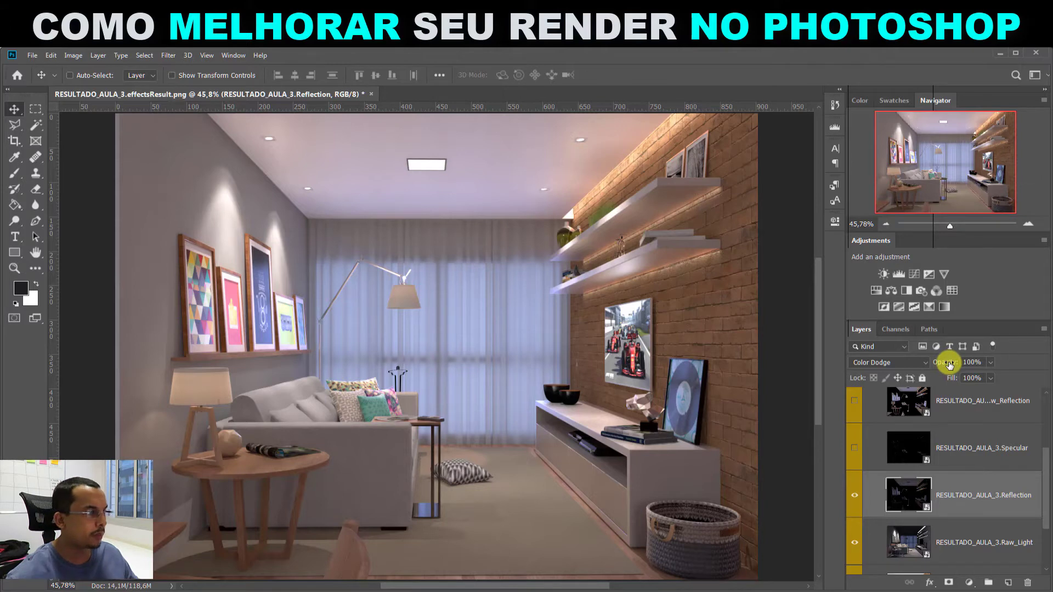
{"action": "left_click_drag", "start_coordinate": [949, 365], "coordinate": [898, 365]}
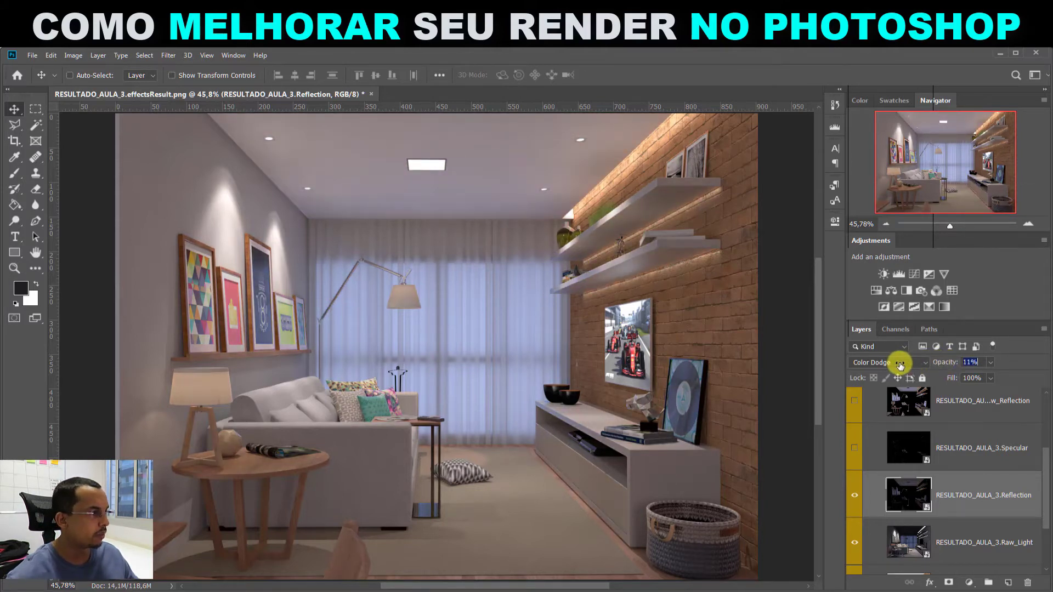
{"action": "left_click_drag", "start_coordinate": [900, 366], "coordinate": [905, 365]}
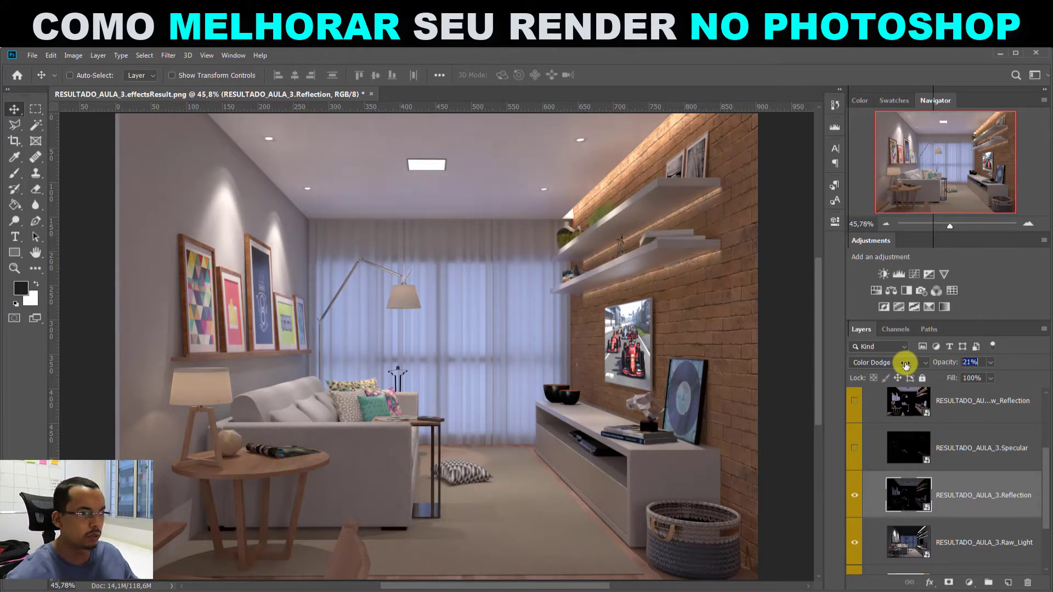
Compare the image with and without the RESULTADO_AULA_3.Reflection layer at its reduced opacity, leaving the layer shown.
{"action": "left_click", "coordinate": [855, 498]}
{"action": "left_click", "coordinate": [855, 498]}
{"action": "left_click", "coordinate": [855, 498]}
{"action": "left_click", "coordinate": [855, 497]}
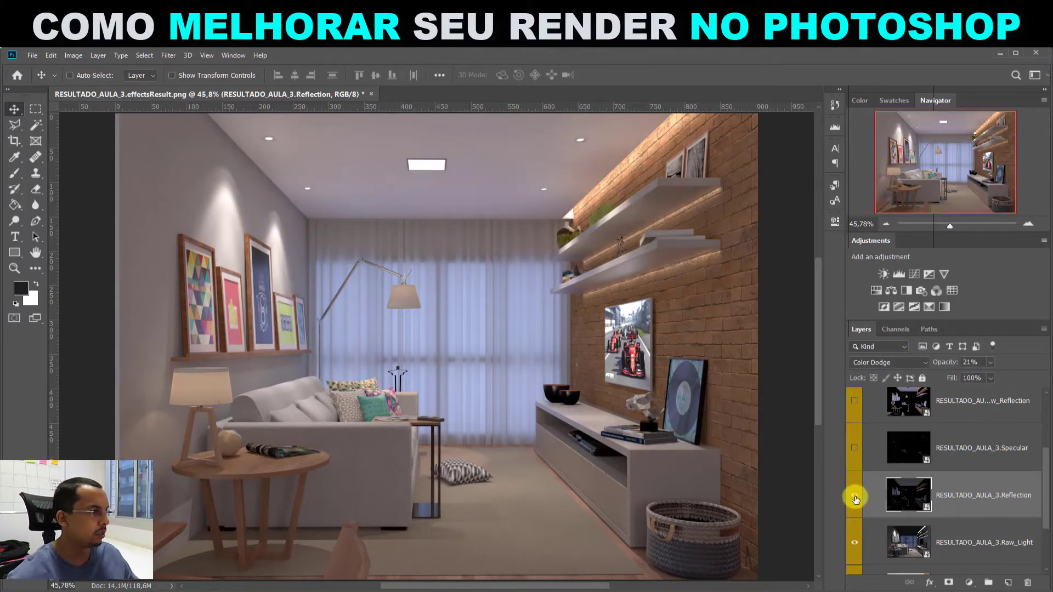
{"action": "left_click", "coordinate": [854, 498]}
{"action": "left_click", "coordinate": [855, 497]}
{"action": "left_click", "coordinate": [855, 498]}
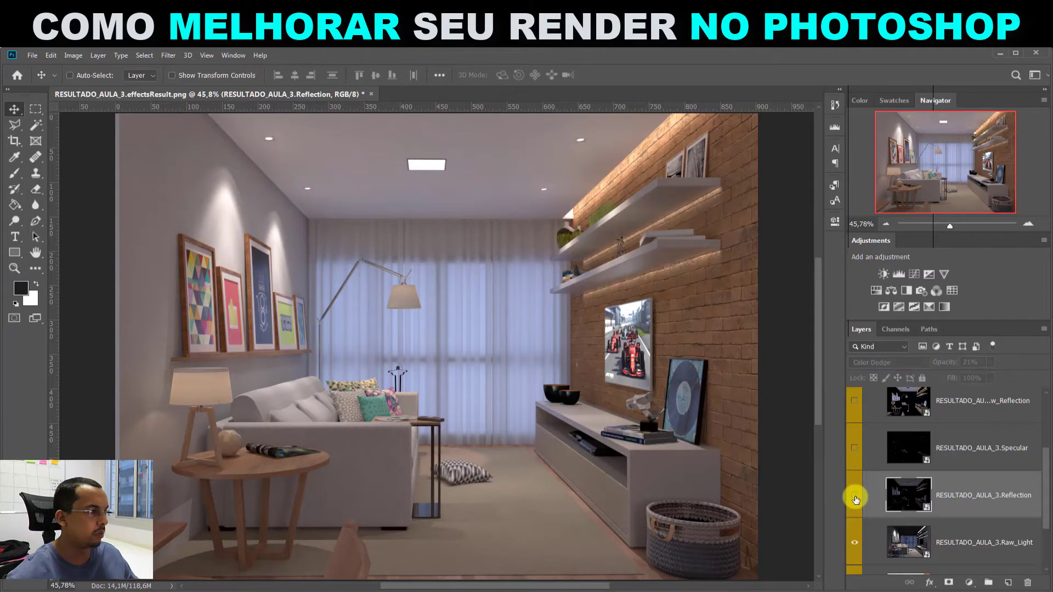
{"action": "left_click", "coordinate": [855, 498]}
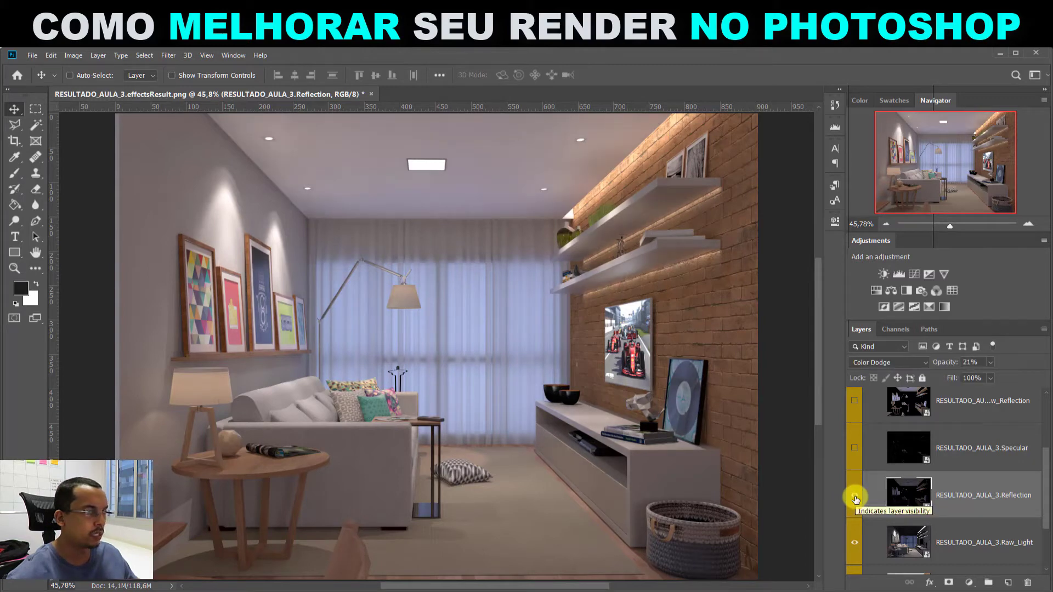
{"action": "left_click", "coordinate": [855, 498]}
Show the RESULTADO_AULA_3.Specular layer and set its blend mode to Color Dodge and its opacity to 25%.
{"action": "left_click", "coordinate": [974, 449]}
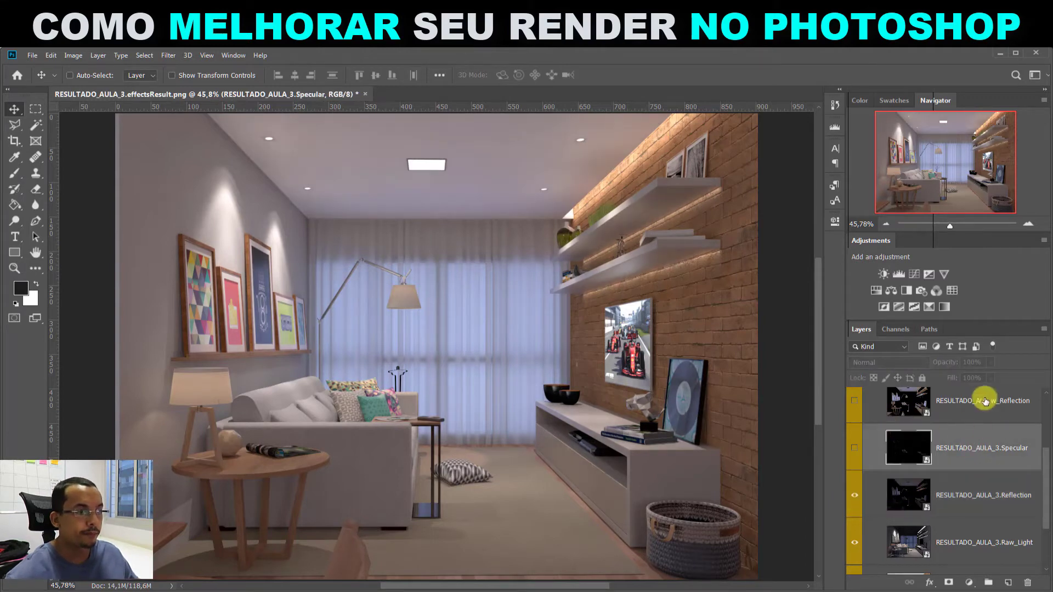
{"action": "left_click", "coordinate": [854, 448]}
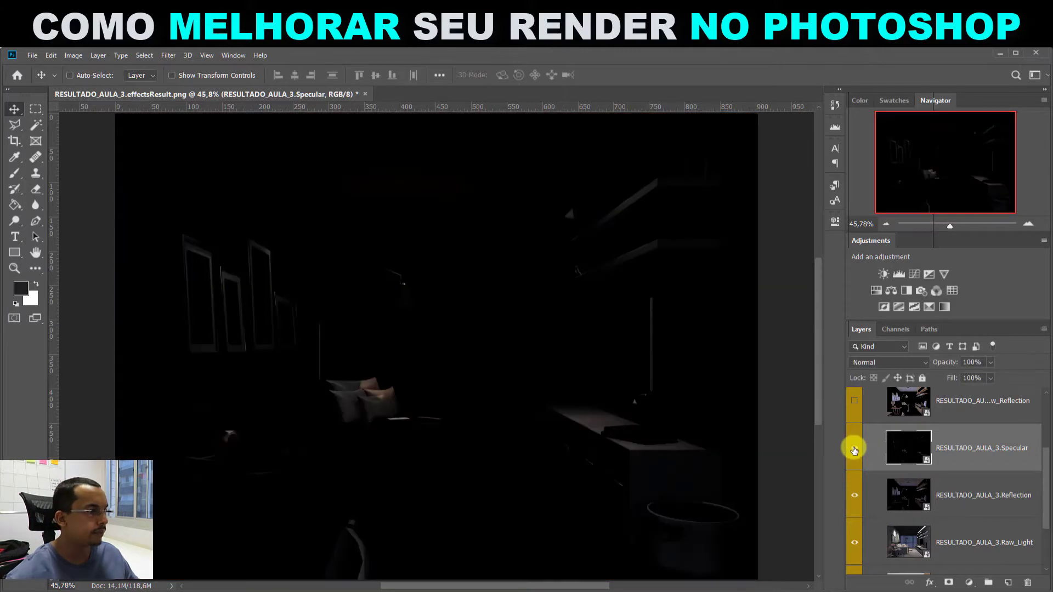
{"action": "left_click", "coordinate": [888, 363]}
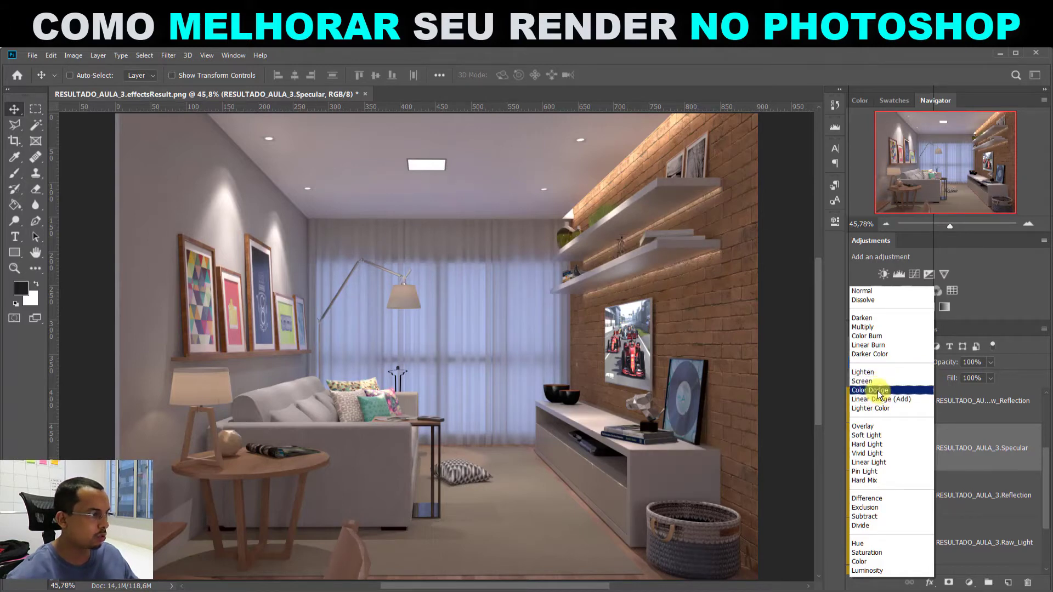
{"action": "left_click", "coordinate": [878, 390]}
{"action": "left_click_drag", "start_coordinate": [947, 364], "coordinate": [909, 366]}
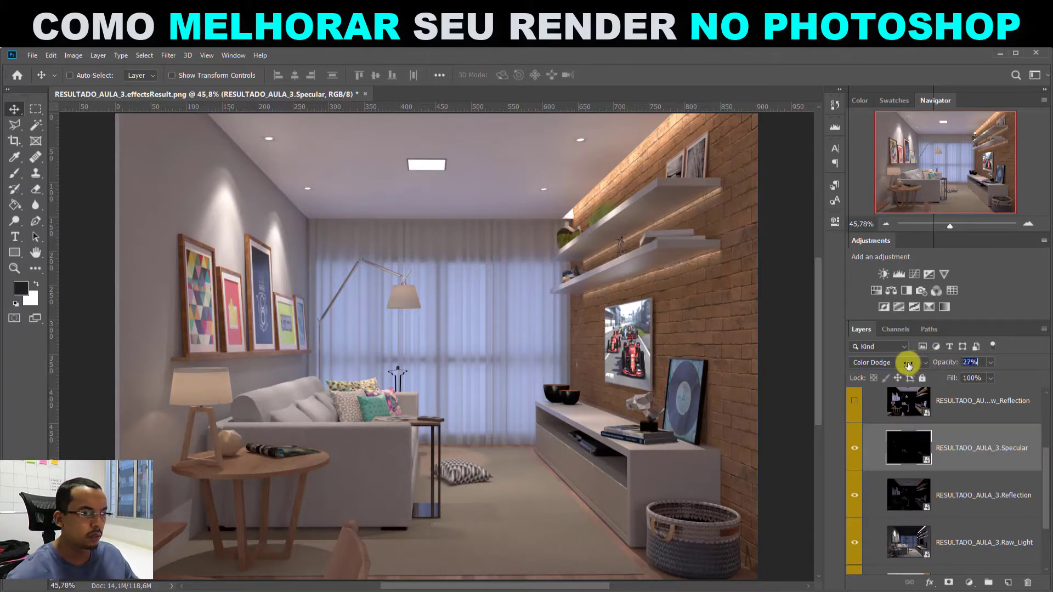
Compare the image with and without the RESULTADO_AULA_3.Specular layer, overall and close up on the sofa, leaving the layer shown.
{"action": "left_click", "coordinate": [855, 448]}
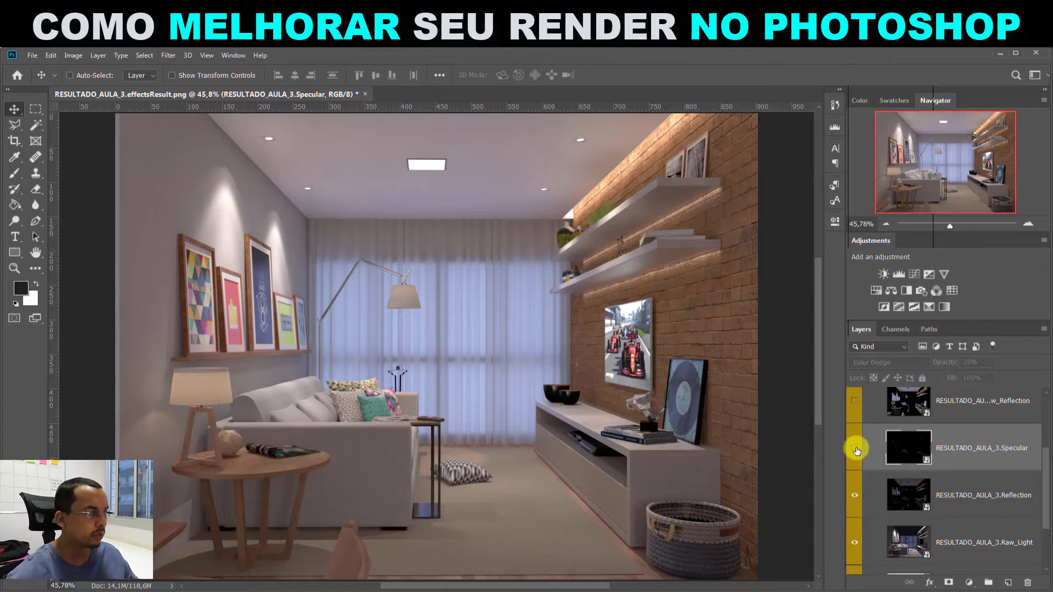
{"action": "left_click", "coordinate": [856, 449]}
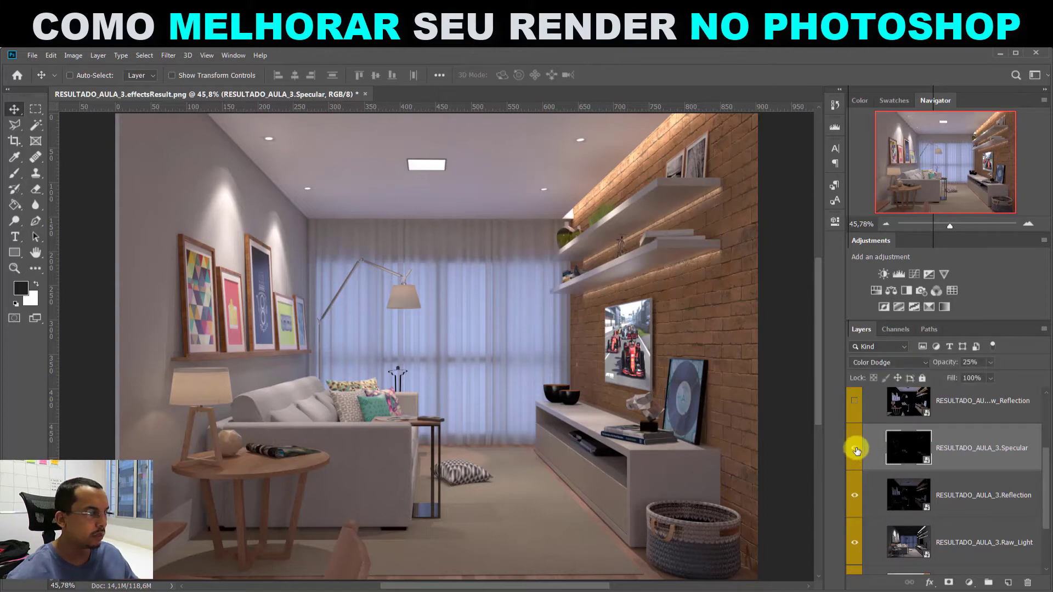
{"action": "left_click", "coordinate": [1030, 224]}
{"action": "left_click", "coordinate": [1030, 225]}
{"action": "left_click", "coordinate": [1030, 225]}
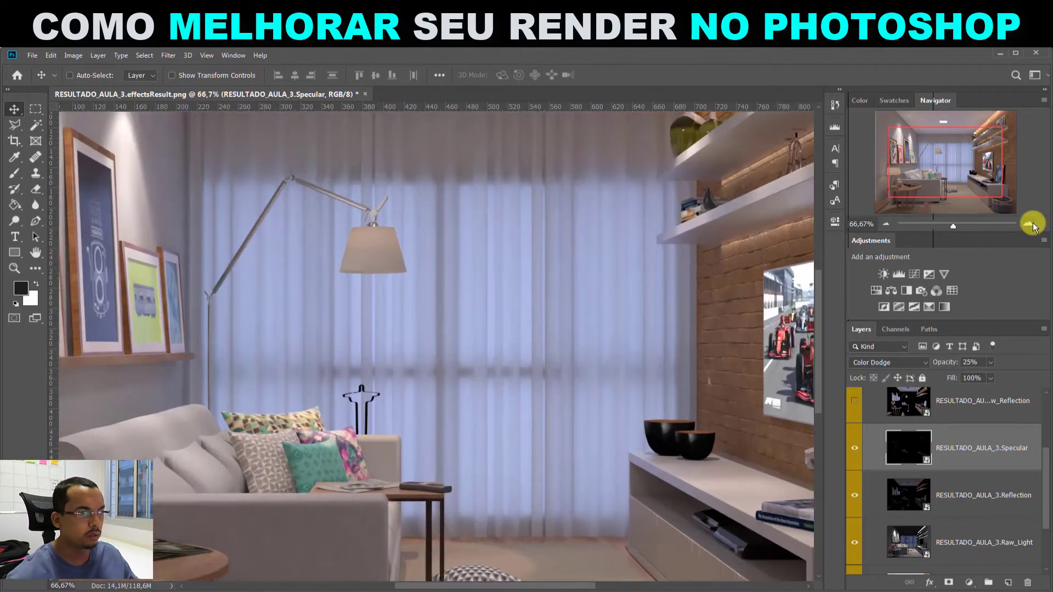
{"action": "left_click_drag", "start_coordinate": [342, 449], "coordinate": [525, 390]}
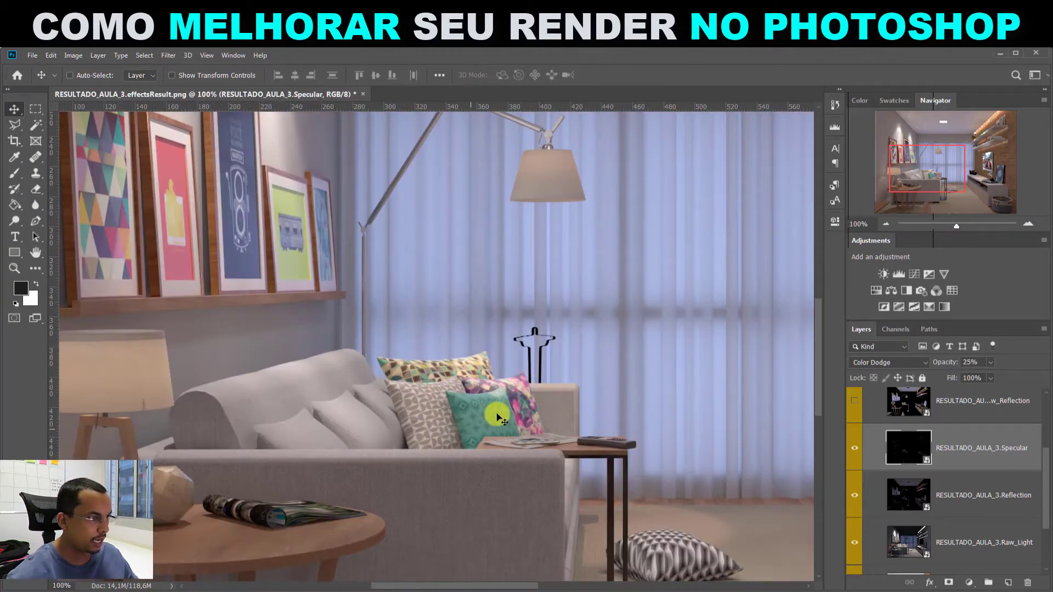
{"action": "left_click", "coordinate": [854, 450]}
{"action": "left_click", "coordinate": [854, 451]}
{"action": "left_click", "coordinate": [854, 451]}
{"action": "left_click", "coordinate": [854, 451]}
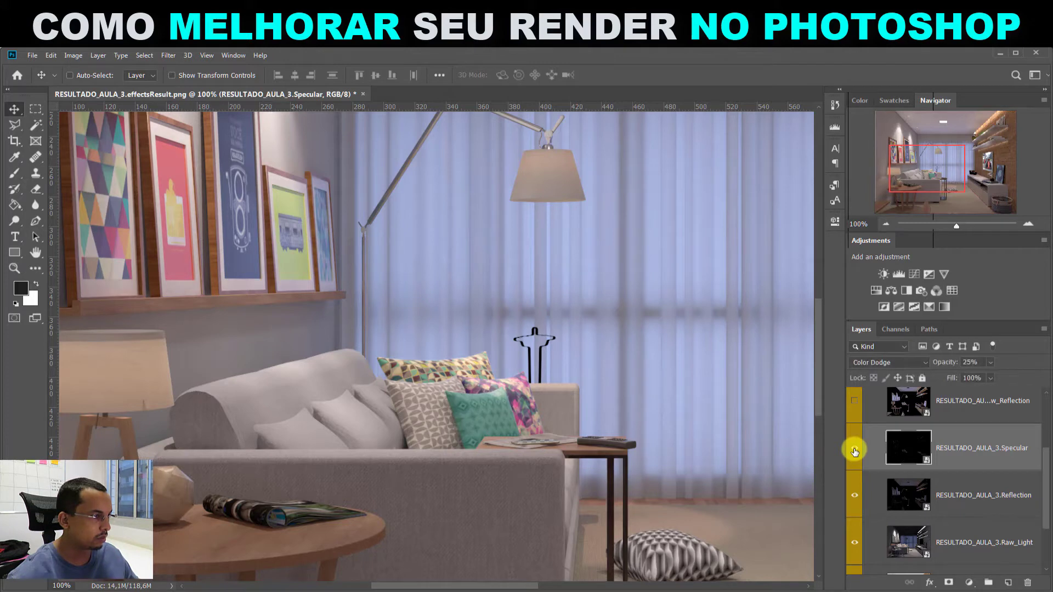
{"action": "left_click", "coordinate": [854, 451]}
{"action": "left_click", "coordinate": [855, 450]}
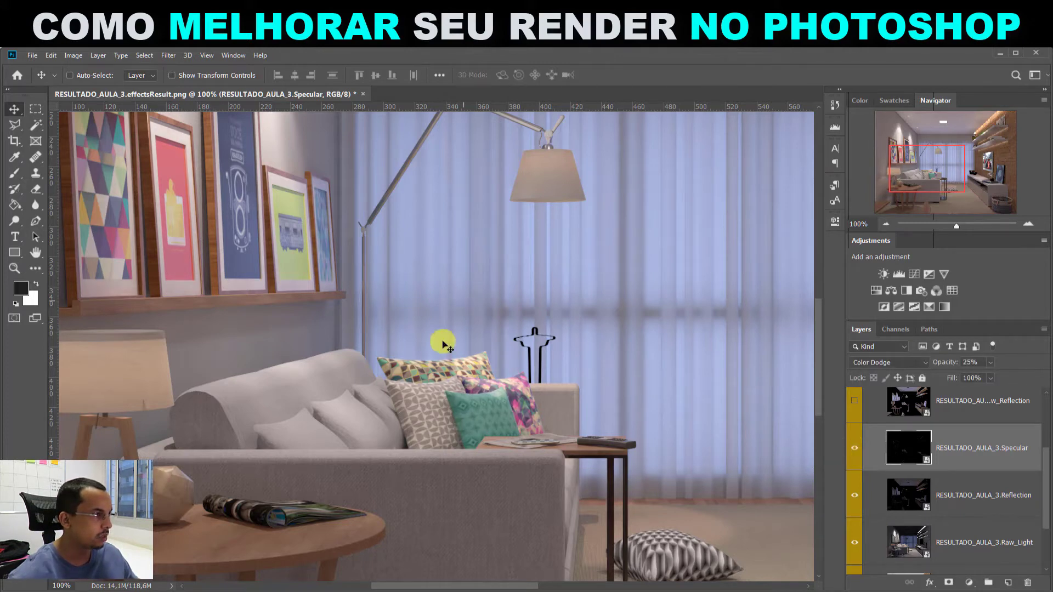
Compare the floor lamp and wall pictures at 100% zoom with and without the Specular layer.
{"action": "left_click_drag", "start_coordinate": [441, 252], "coordinate": [457, 377]}
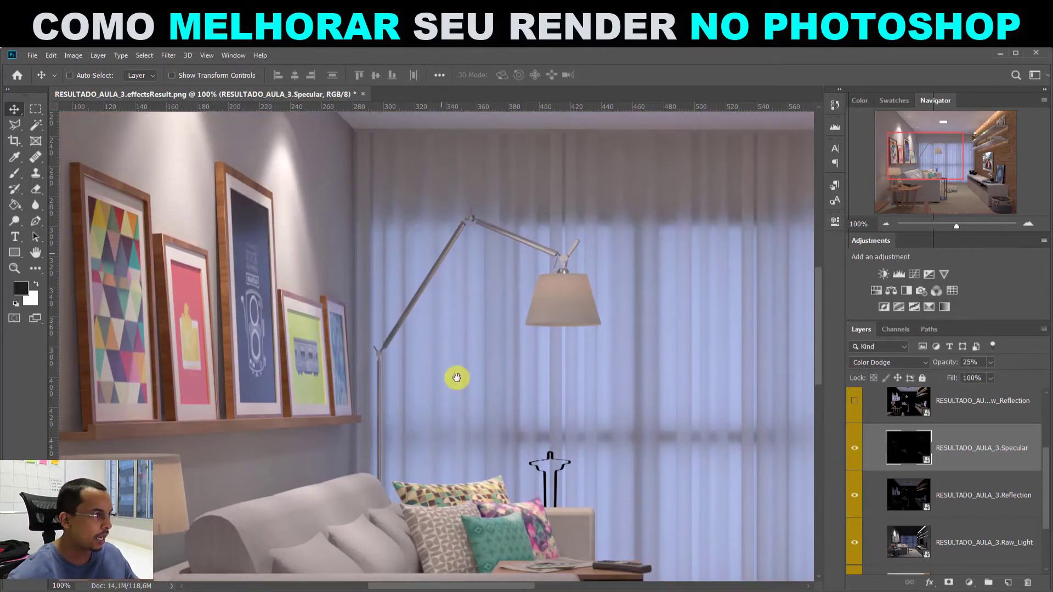
{"action": "left_click", "coordinate": [854, 451]}
{"action": "left_click", "coordinate": [855, 451]}
{"action": "left_click", "coordinate": [854, 451]}
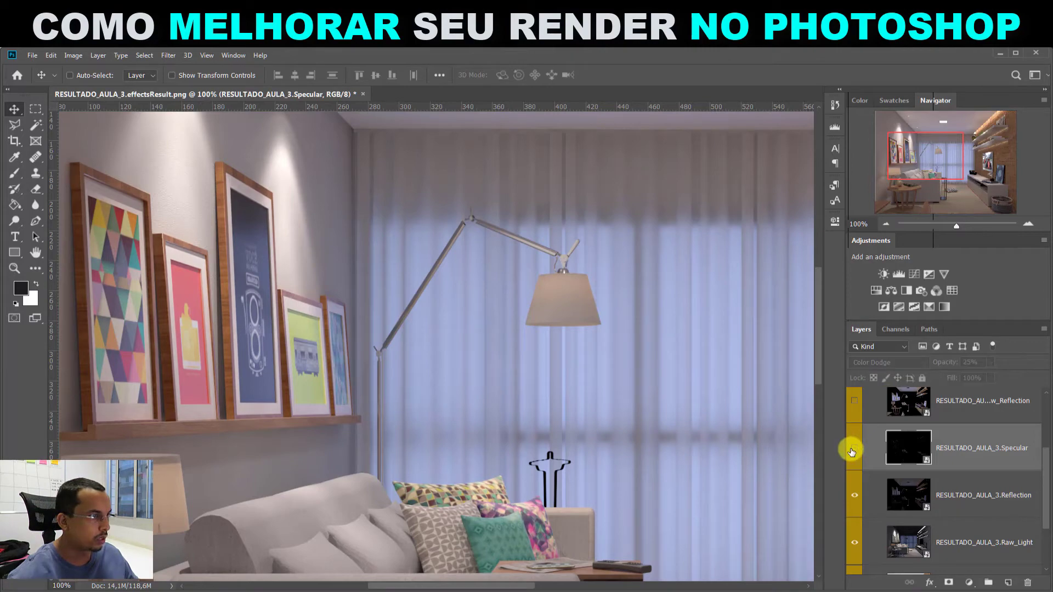
{"action": "left_click", "coordinate": [854, 451]}
Examine the Specular layer's effect on the TV cabinet, brick wall and shelves by hiding and showing it.
{"action": "left_click_drag", "start_coordinate": [740, 450], "coordinate": [153, 352]}
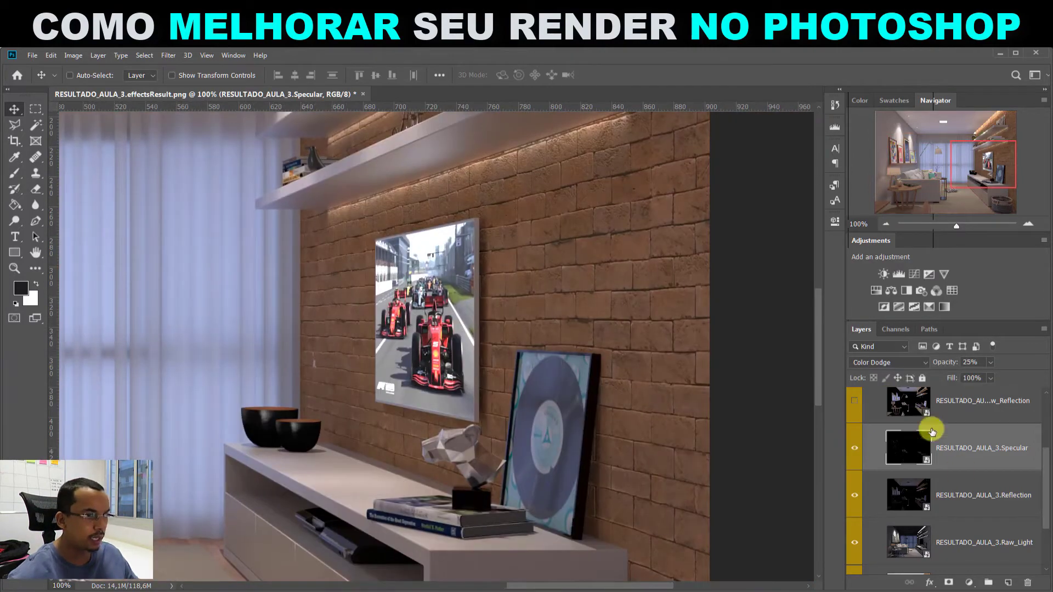
{"action": "left_click", "coordinate": [854, 451]}
{"action": "left_click", "coordinate": [855, 451]}
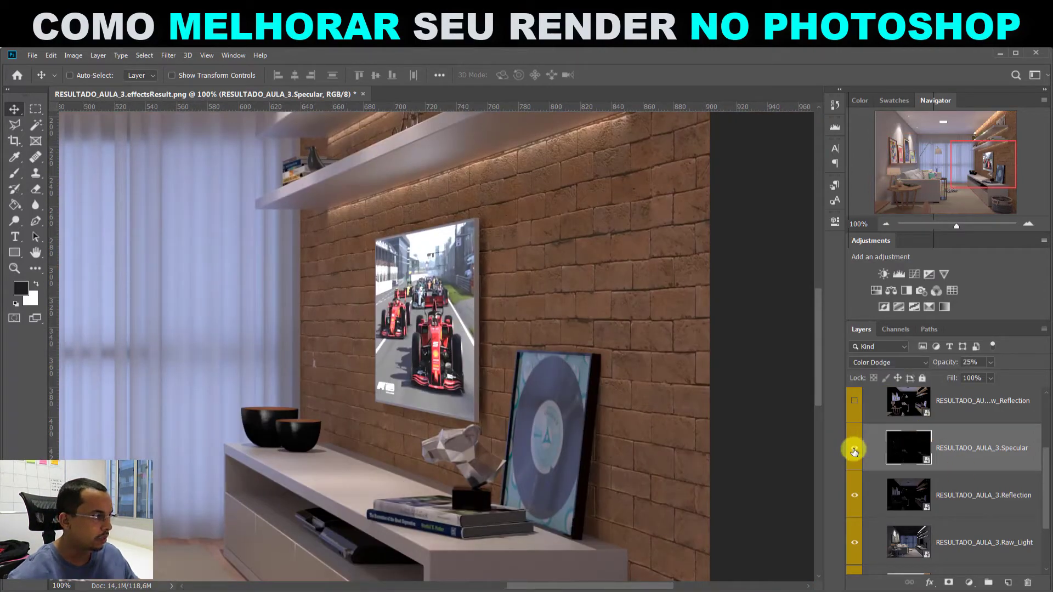
{"action": "left_click", "coordinate": [855, 451]}
{"action": "left_click", "coordinate": [854, 450]}
{"action": "left_click", "coordinate": [854, 451]}
{"action": "left_click", "coordinate": [855, 450]}
{"action": "left_click", "coordinate": [854, 451]}
{"action": "left_click", "coordinate": [854, 451]}
{"action": "left_click_drag", "start_coordinate": [425, 245], "coordinate": [414, 521]}
{"action": "left_click", "coordinate": [854, 450]}
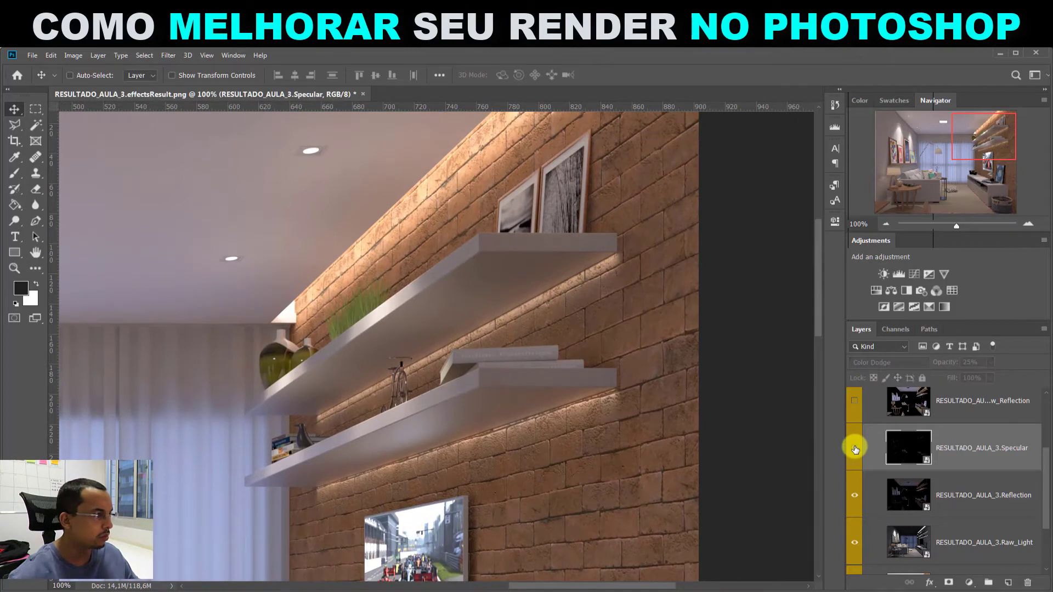
{"action": "left_click", "coordinate": [855, 450]}
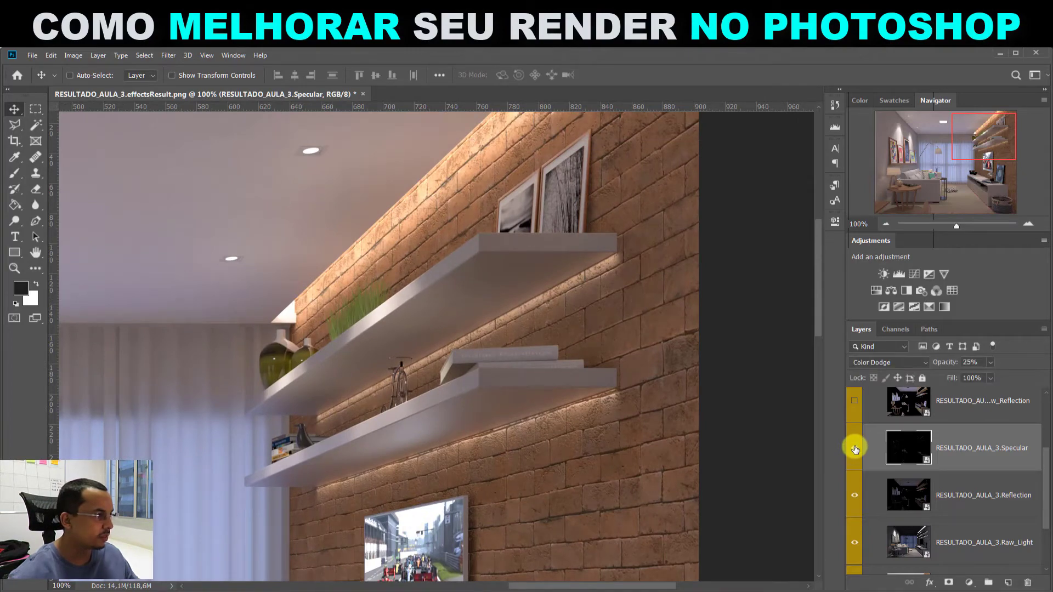
Check the Specular layer's effect on the round side table and table lamp, leaving the layer shown.
{"action": "scroll", "coordinate": [622, 300], "scroll_direction": "down", "scroll_amount": 5}
{"action": "scroll", "coordinate": [615, 353], "scroll_direction": "down", "scroll_amount": 8}
{"action": "scroll", "coordinate": [626, 331], "scroll_direction": "left", "scroll_amount": 10}
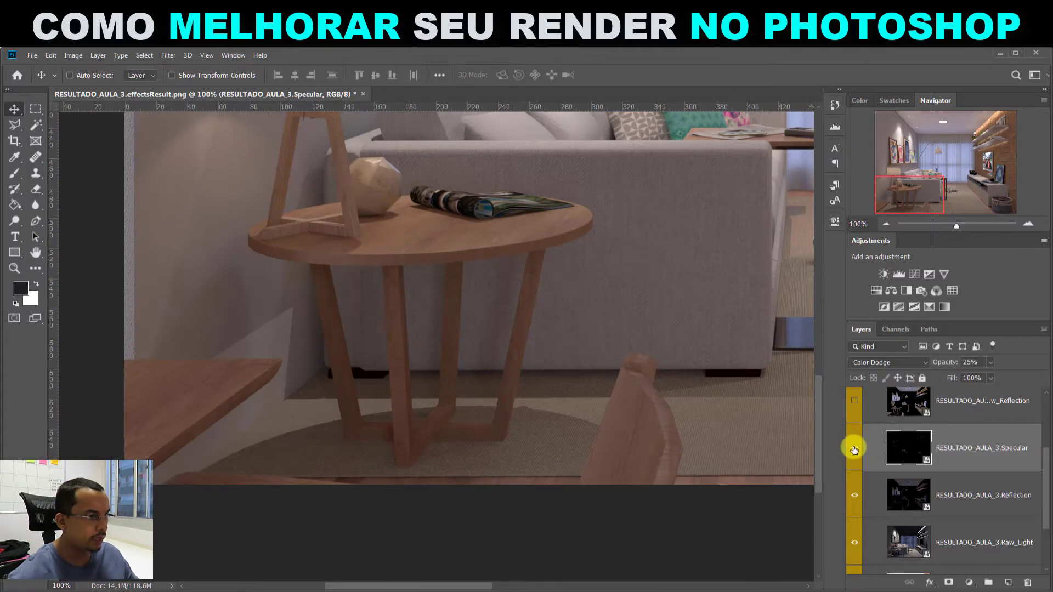
{"action": "left_click_drag", "start_coordinate": [518, 280], "coordinate": [547, 459]}
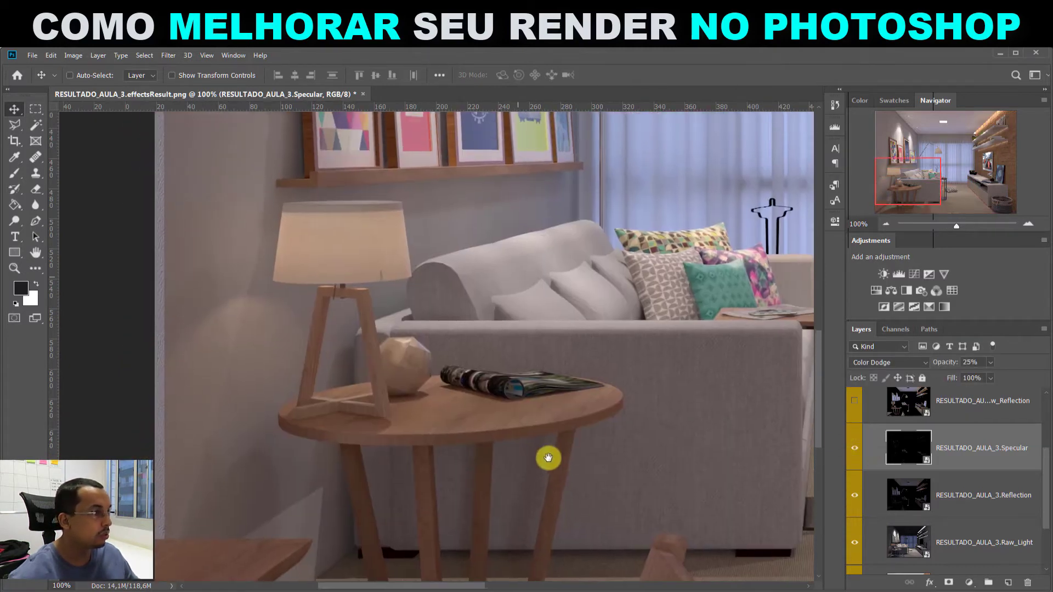
{"action": "left_click", "coordinate": [855, 450]}
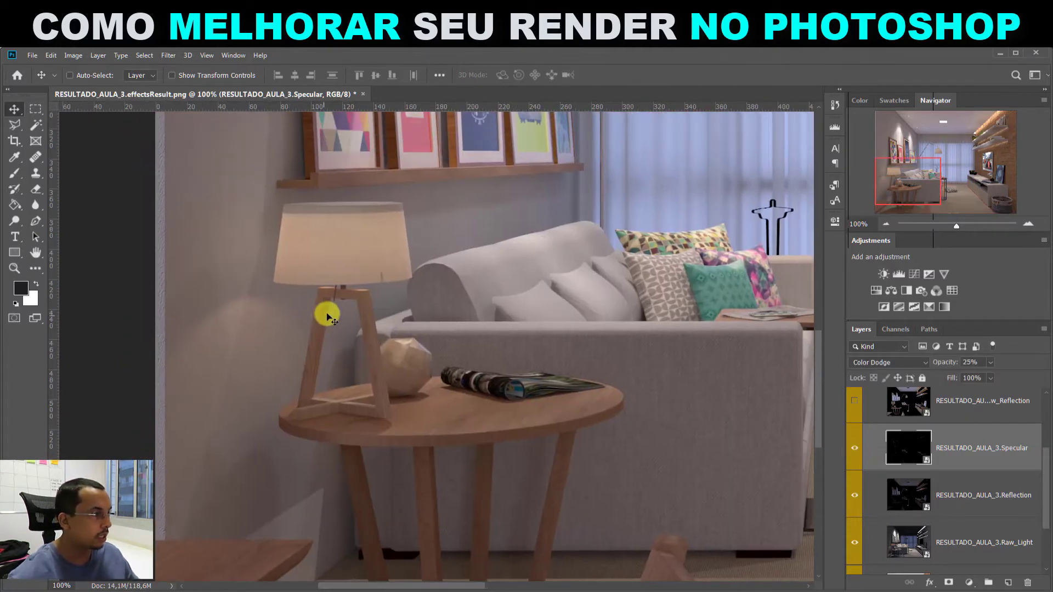
{"action": "left_click", "coordinate": [855, 449]}
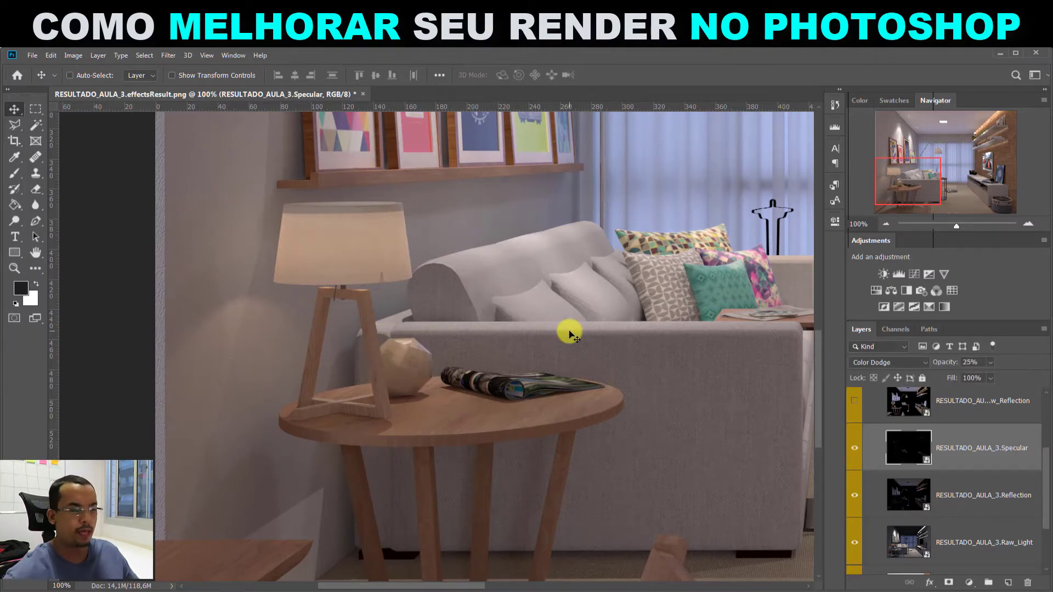
Fit the whole image in view and show the RESULTADO_AULA_3.Raw_Reflection layer.
{"action": "key", "text": "ctrl+0"}
{"action": "left_click", "coordinate": [959, 406]}
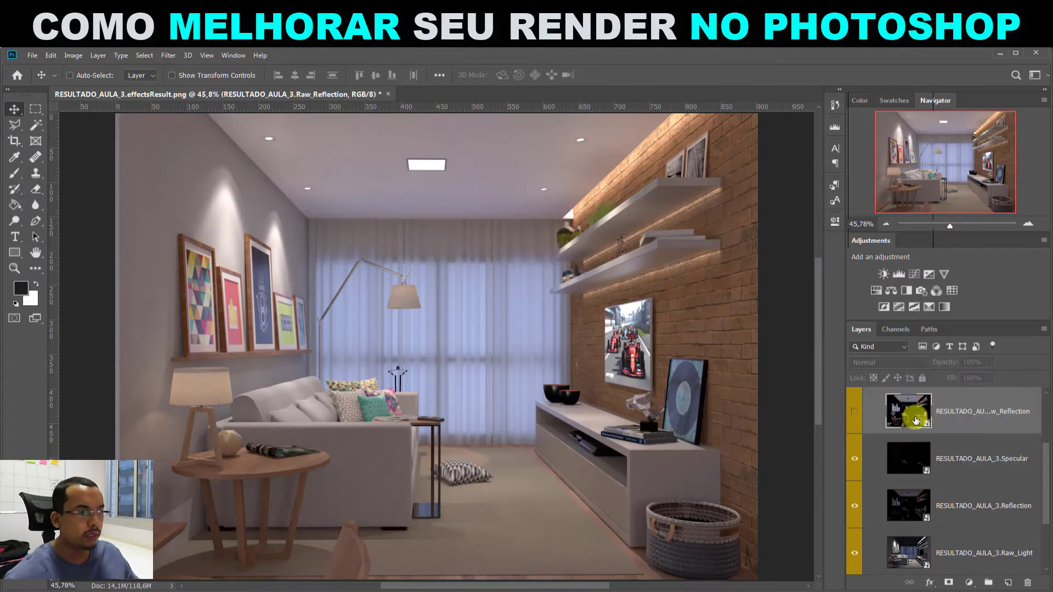
{"action": "left_click", "coordinate": [854, 415]}
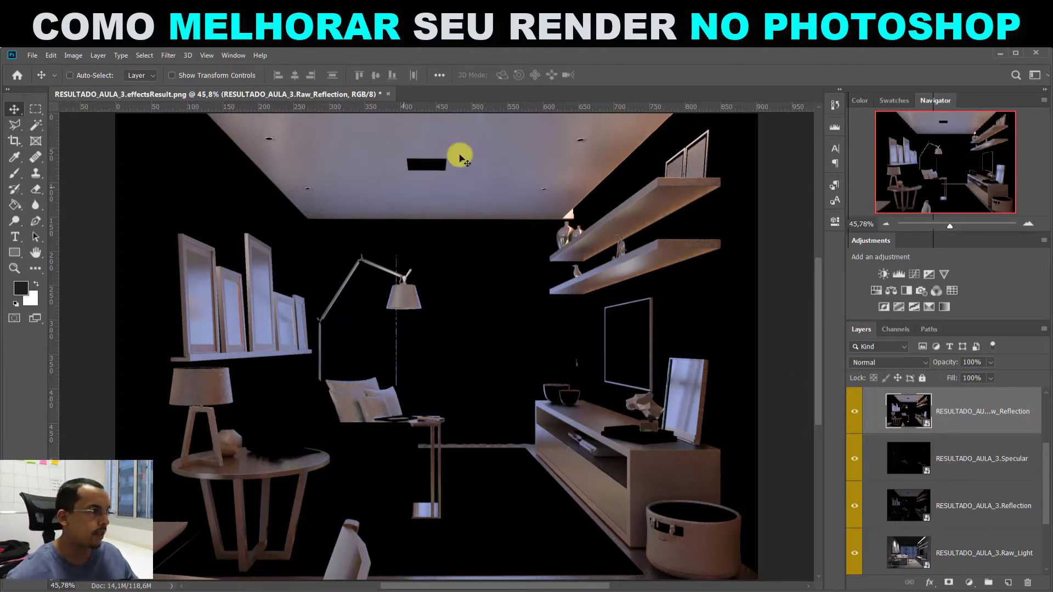
Apply Reduce Noise to the Raw_Reflection layer with strength 10, 0% preserve details, 0% color noise and 9% sharpen details, and collapse its smart filters.
{"action": "left_click", "coordinate": [169, 55]}
{"action": "mouse_move", "coordinate": [202, 212]}
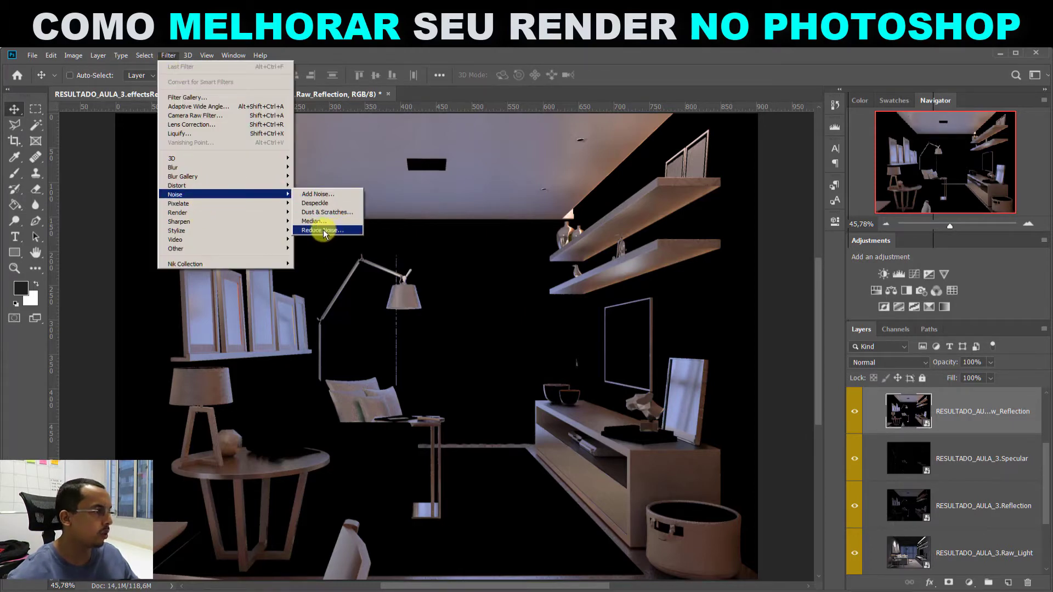
{"action": "left_click", "coordinate": [323, 230]}
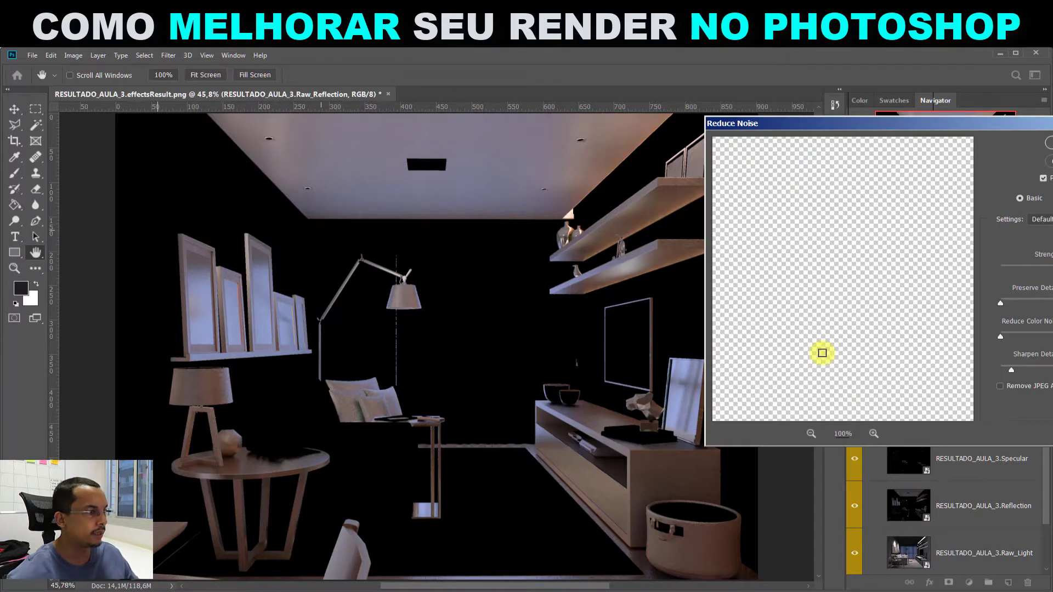
{"action": "left_click_drag", "start_coordinate": [834, 122], "coordinate": [571, 123]}
{"action": "left_click_drag", "start_coordinate": [496, 278], "coordinate": [642, 289]}
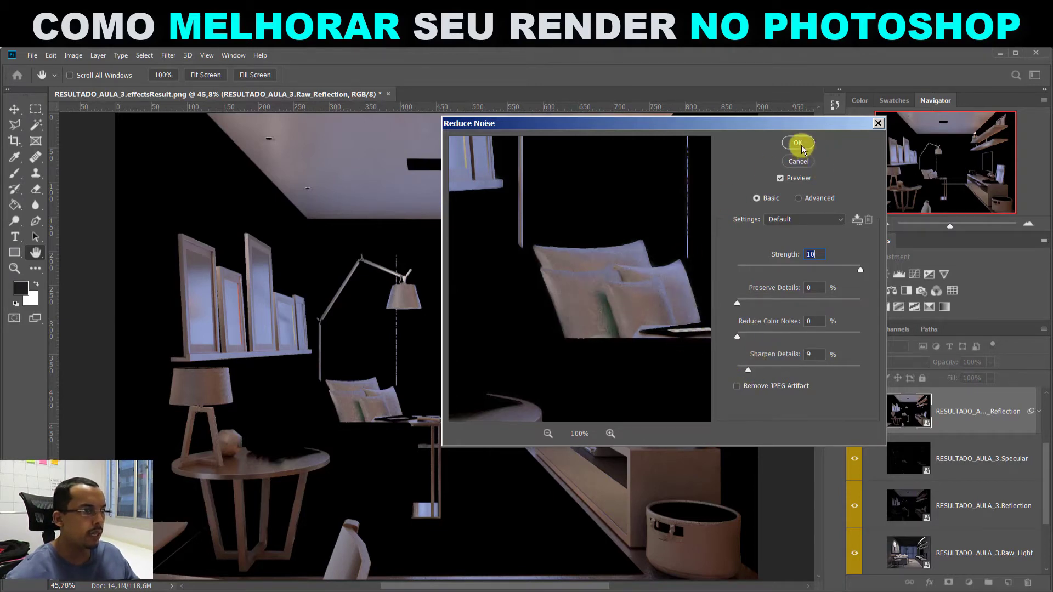
{"action": "left_click_drag", "start_coordinate": [502, 215], "coordinate": [630, 306]}
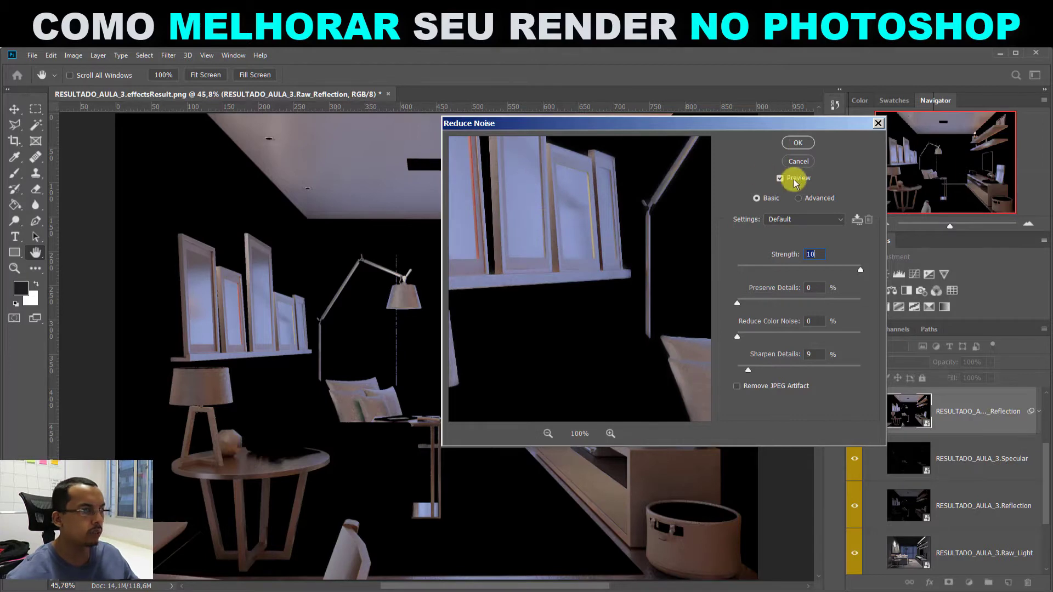
{"action": "left_click", "coordinate": [798, 144]}
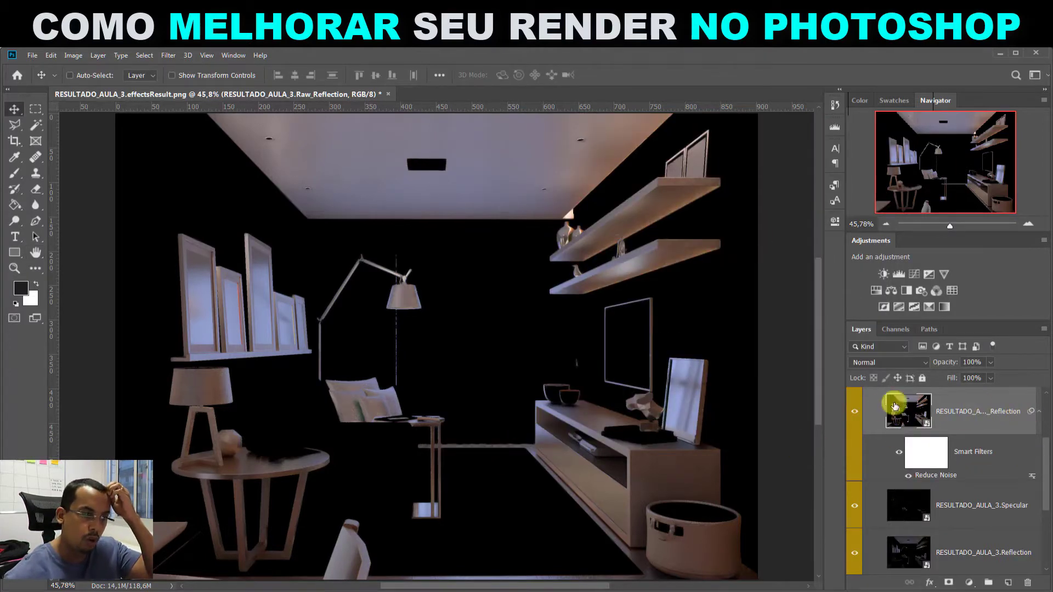
{"action": "left_click", "coordinate": [1038, 413]}
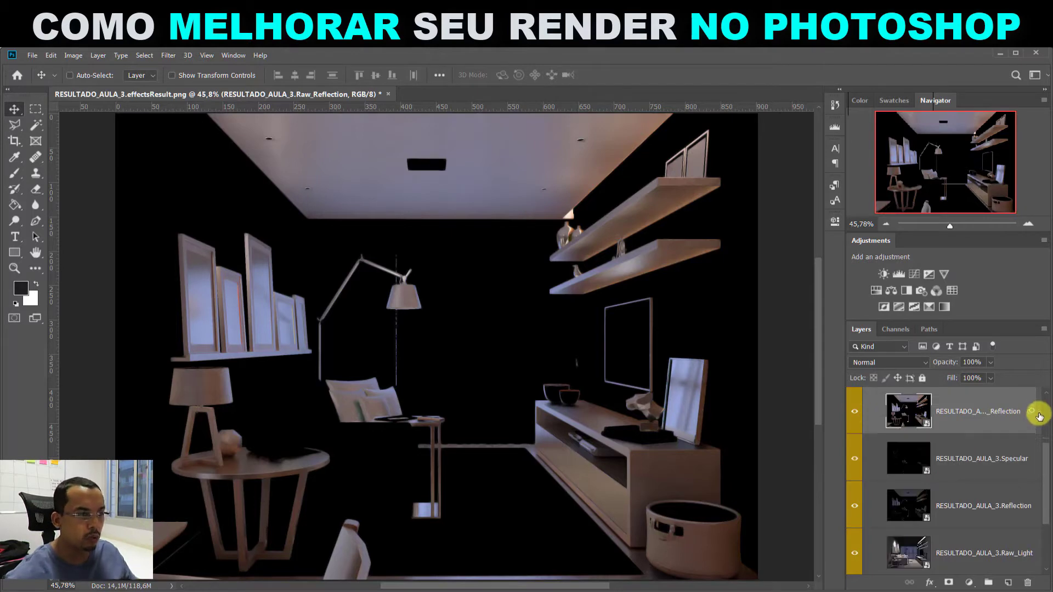
Set the Raw_Reflection layer's blend mode to Color Dodge and its opacity to 20%.
{"action": "left_click", "coordinate": [919, 364]}
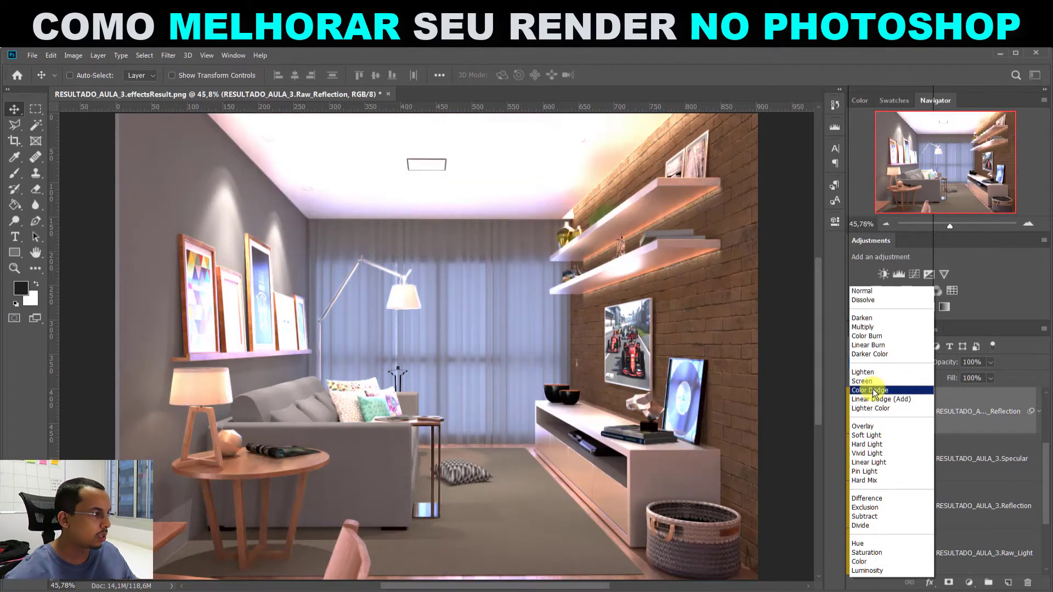
{"action": "left_click", "coordinate": [873, 391]}
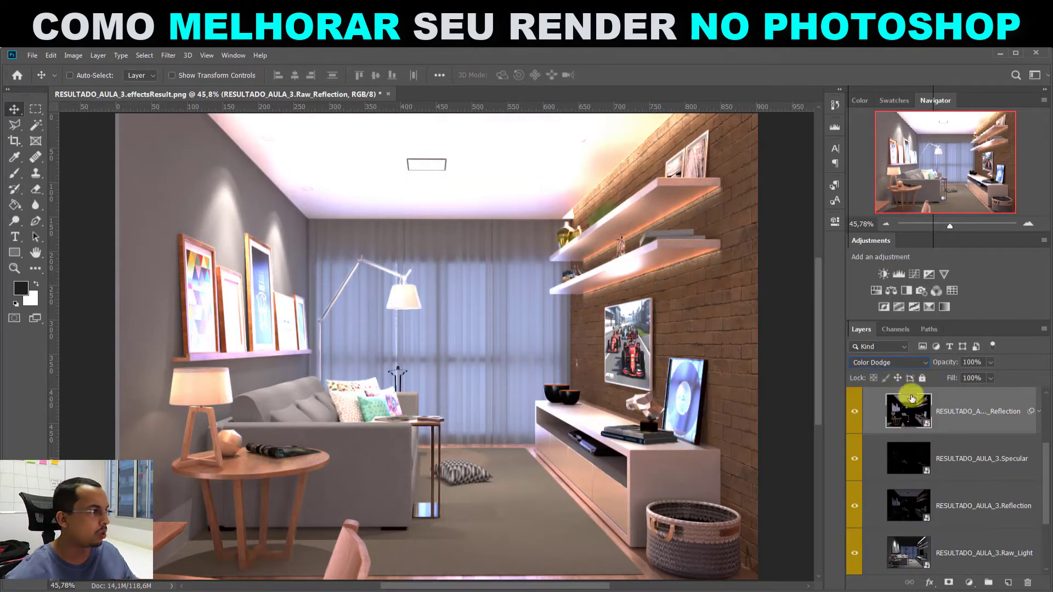
{"action": "left_click_drag", "start_coordinate": [953, 364], "coordinate": [908, 367]}
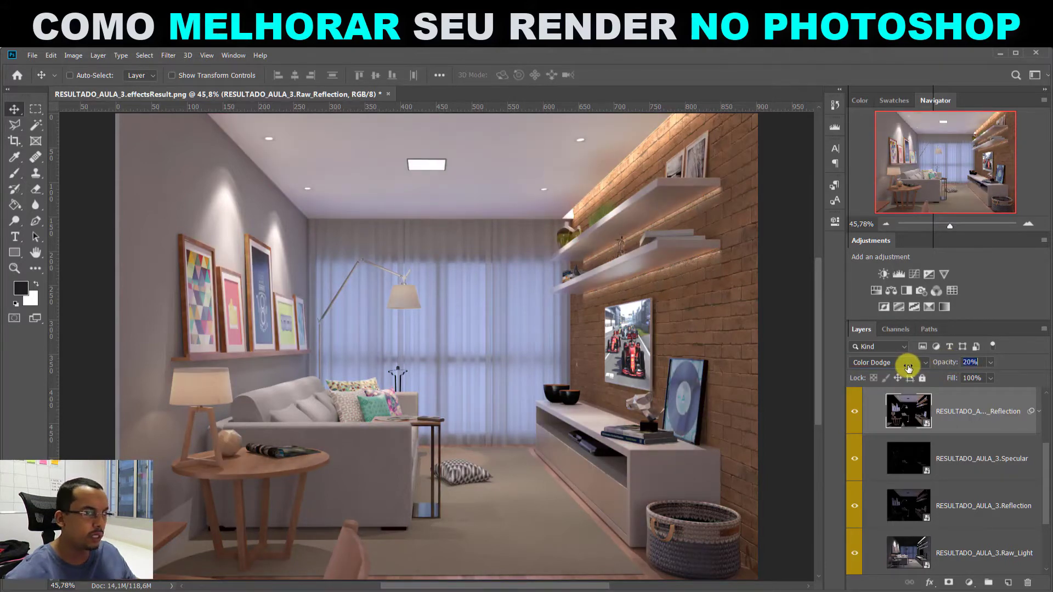
Compare the TV cabinet and framed record close up with and without the Raw_Reflection layer, leaving the layer shown.
{"action": "left_click", "coordinate": [854, 411]}
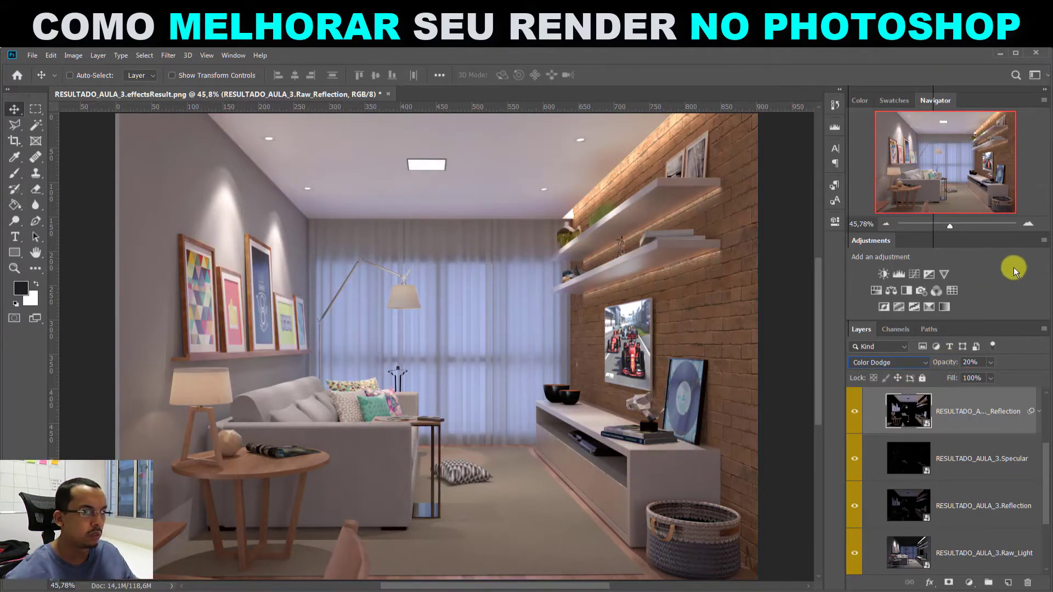
{"action": "left_click", "coordinate": [1028, 224]}
{"action": "left_click", "coordinate": [1028, 225]}
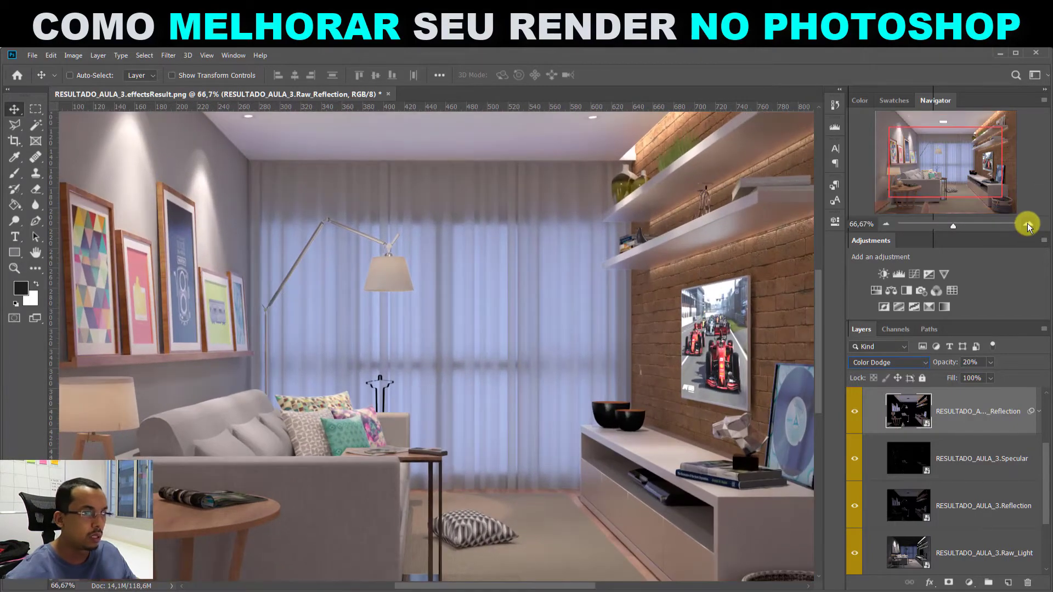
{"action": "left_click", "coordinate": [1028, 225]}
{"action": "left_click_drag", "start_coordinate": [624, 429], "coordinate": [240, 331]}
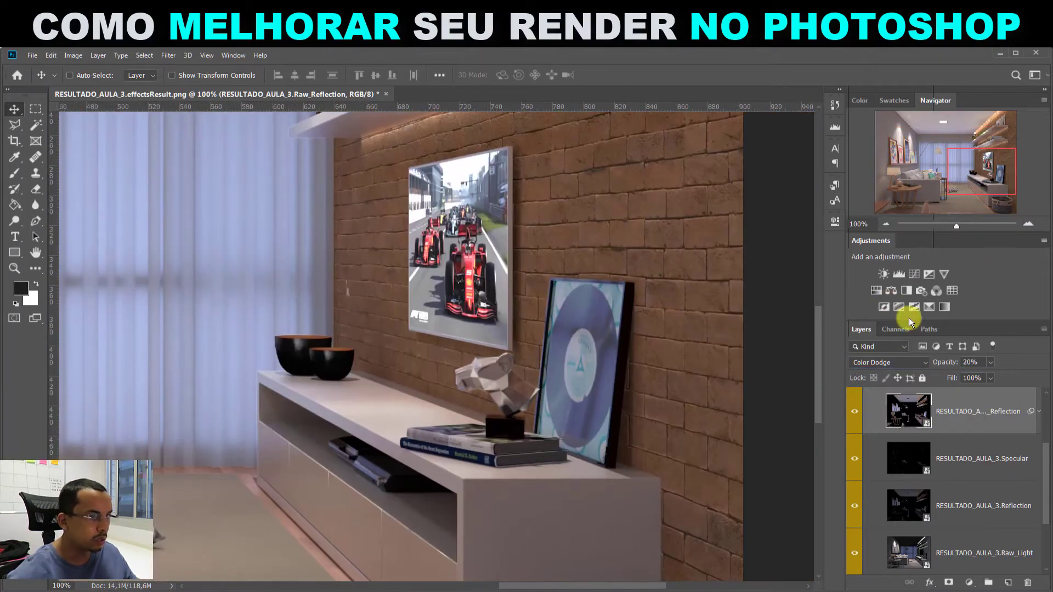
{"action": "left_click", "coordinate": [854, 412]}
{"action": "left_click", "coordinate": [855, 412]}
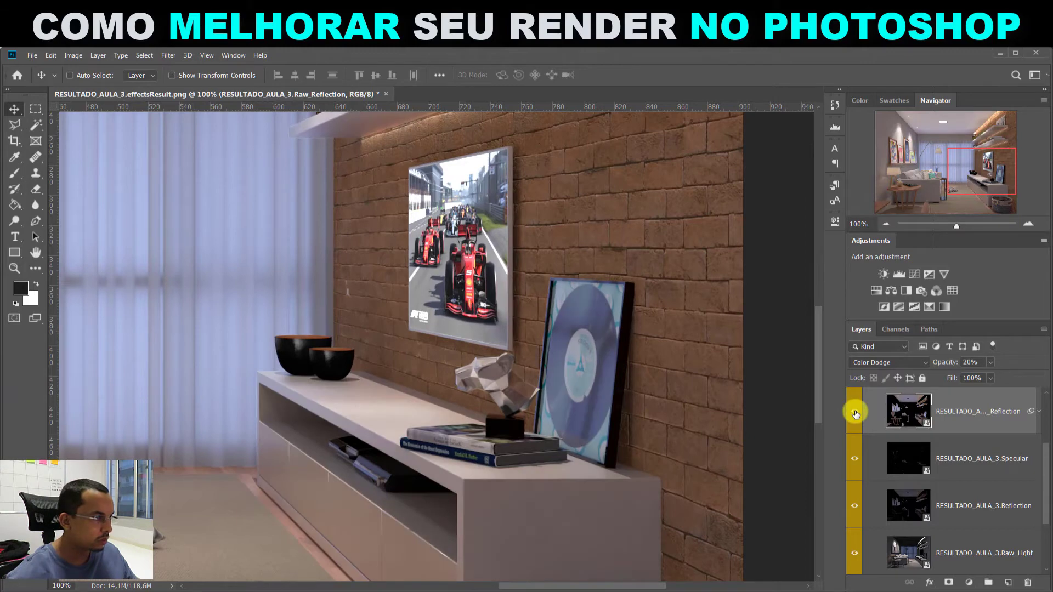
{"action": "left_click", "coordinate": [854, 411]}
{"action": "left_click", "coordinate": [854, 412]}
{"action": "left_click", "coordinate": [854, 412]}
{"action": "left_click", "coordinate": [854, 411]}
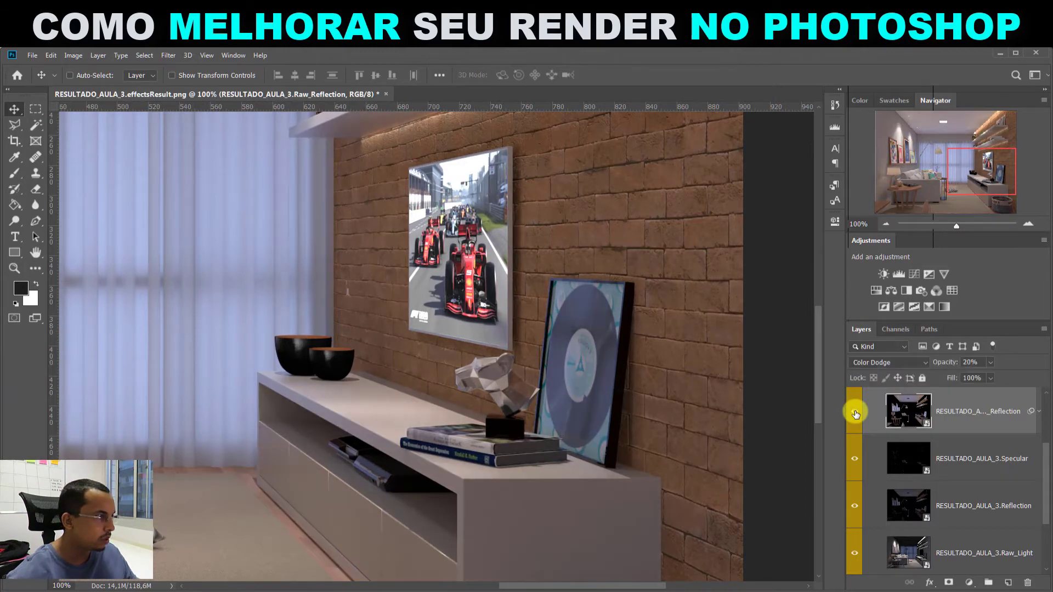
Change the Raw_Reflection layer's blend mode to Lighter Color, with its opacity at 20%.
{"action": "left_click_drag", "start_coordinate": [350, 215], "coordinate": [388, 379]}
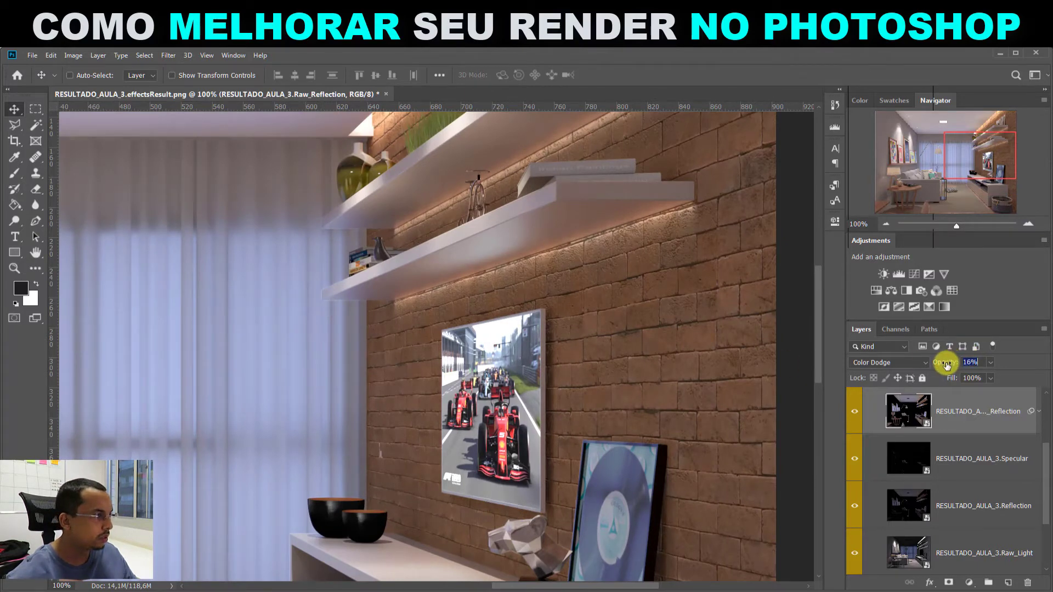
{"action": "left_click_drag", "start_coordinate": [947, 365], "coordinate": [945, 366]}
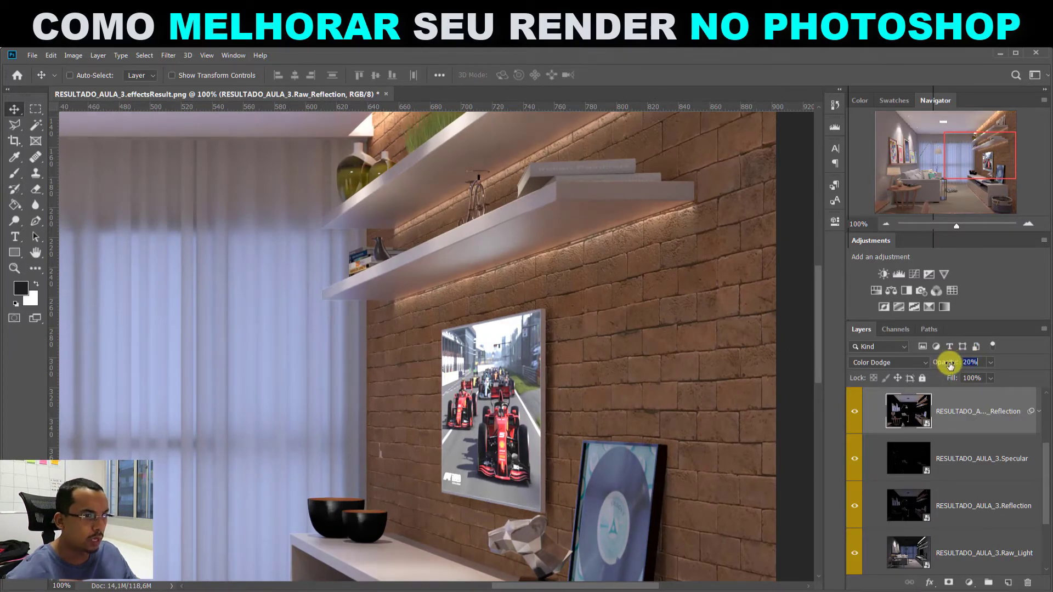
{"action": "left_click", "coordinate": [926, 362]}
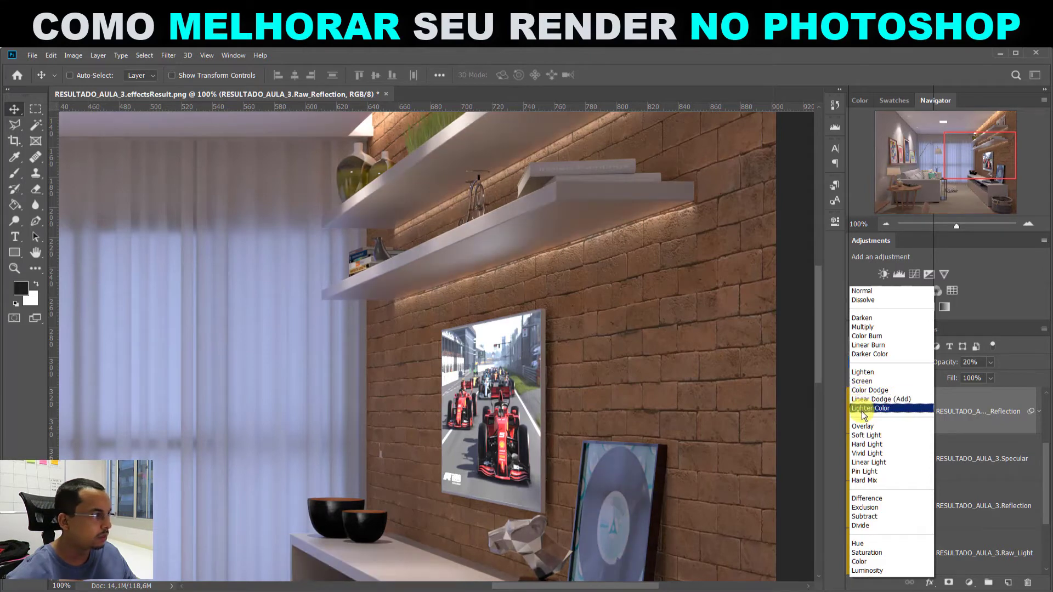
{"action": "left_click", "coordinate": [861, 410]}
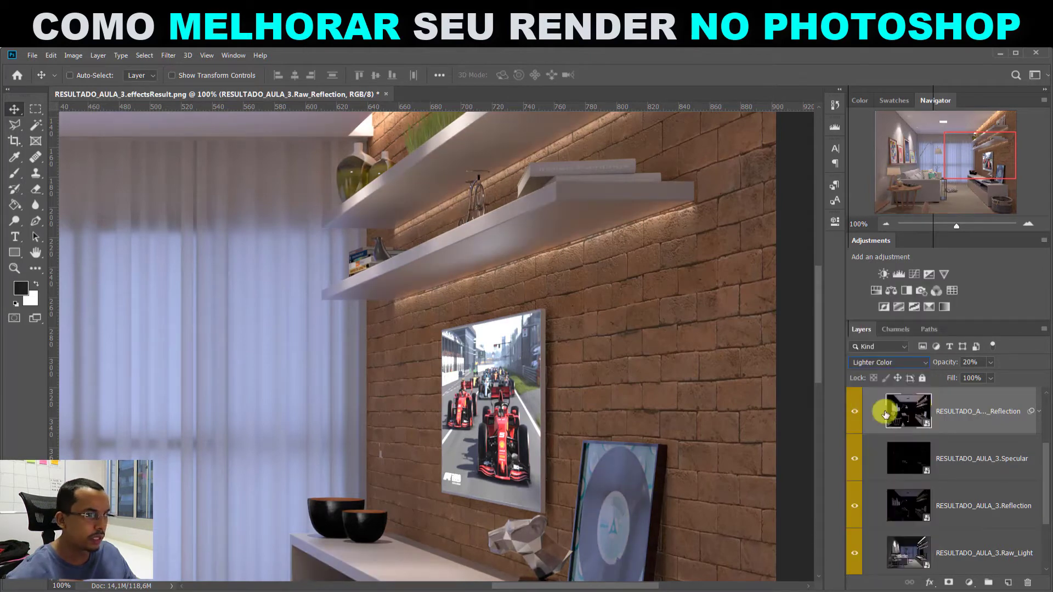
Compare the brick wall, lower shelves and race car picture with and without the Raw_Reflection layer.
{"action": "left_click", "coordinate": [855, 414]}
{"action": "left_click", "coordinate": [855, 414]}
{"action": "left_click", "coordinate": [855, 414]}
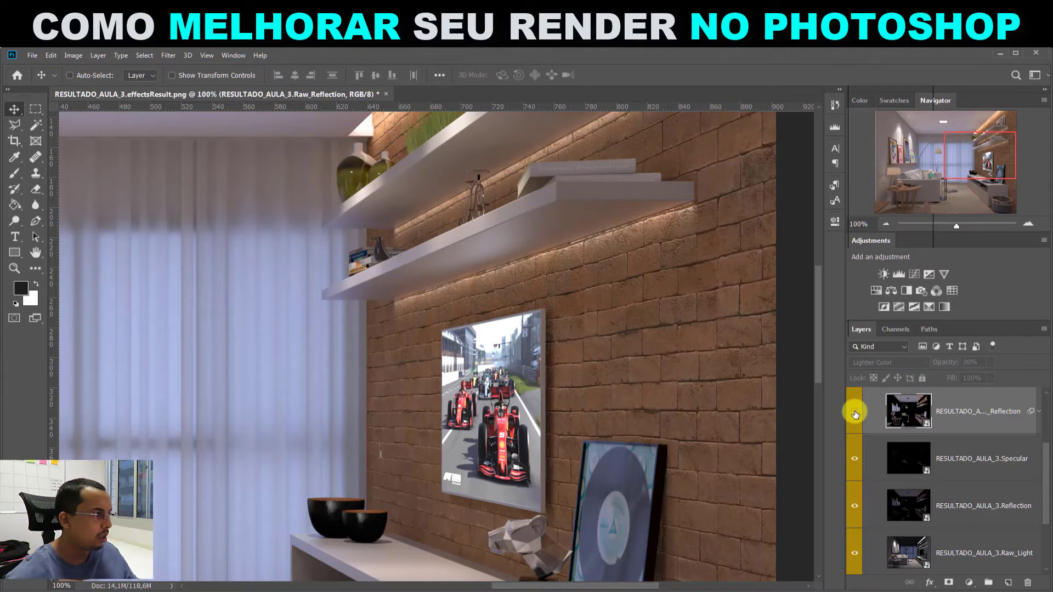
{"action": "left_click", "coordinate": [855, 414]}
{"action": "left_click", "coordinate": [855, 414]}
{"action": "left_click", "coordinate": [854, 414]}
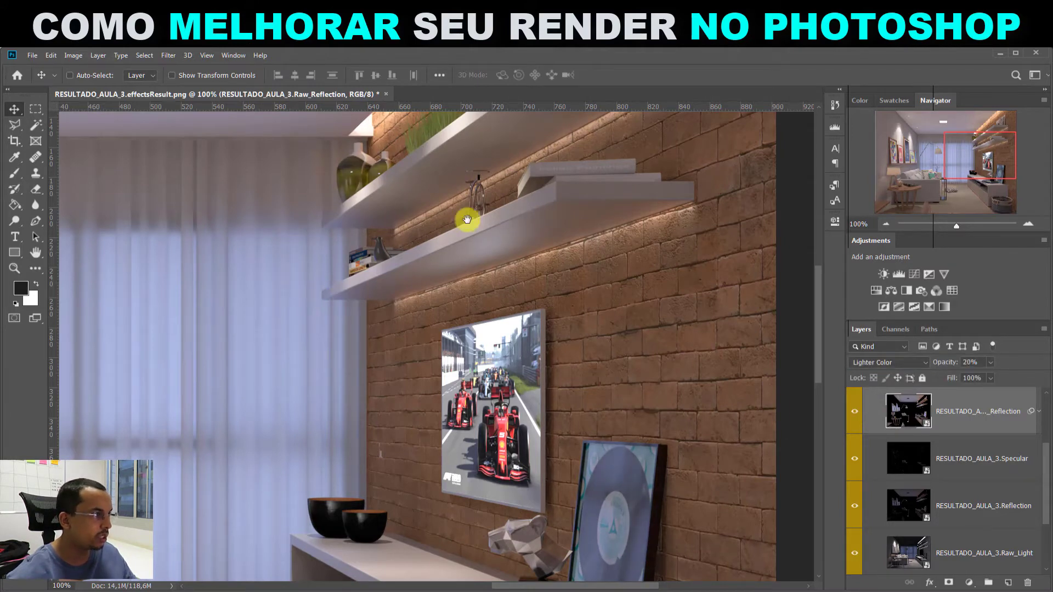
Compare the upper shelves and the ceiling with and without the Raw_Reflection layer, leaving the layer shown.
{"action": "left_click_drag", "start_coordinate": [468, 219], "coordinate": [407, 387]}
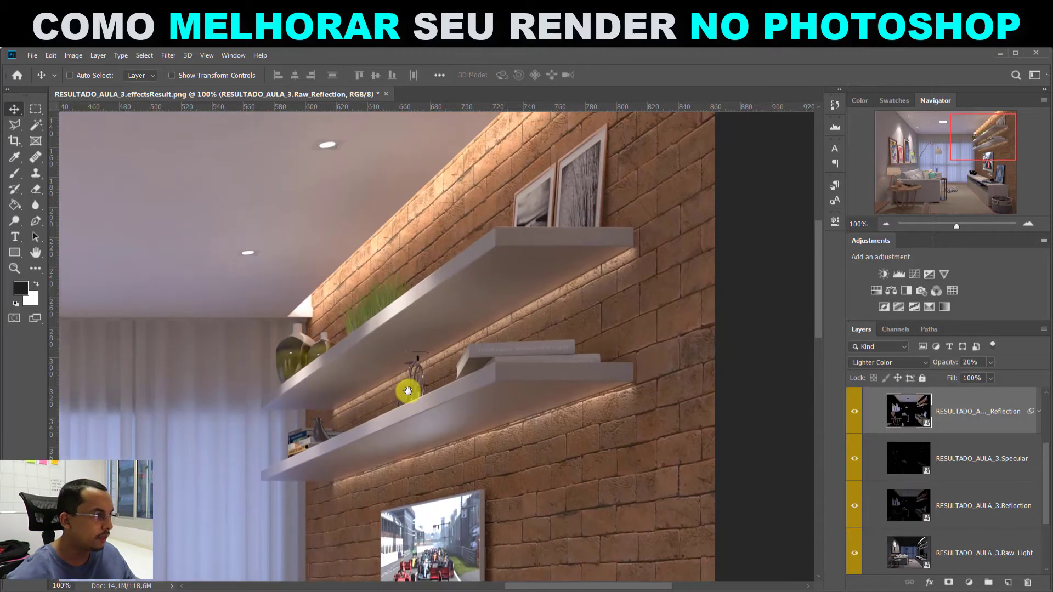
{"action": "left_click", "coordinate": [855, 413]}
{"action": "left_click", "coordinate": [855, 413]}
{"action": "left_click", "coordinate": [855, 413]}
{"action": "left_click", "coordinate": [855, 413]}
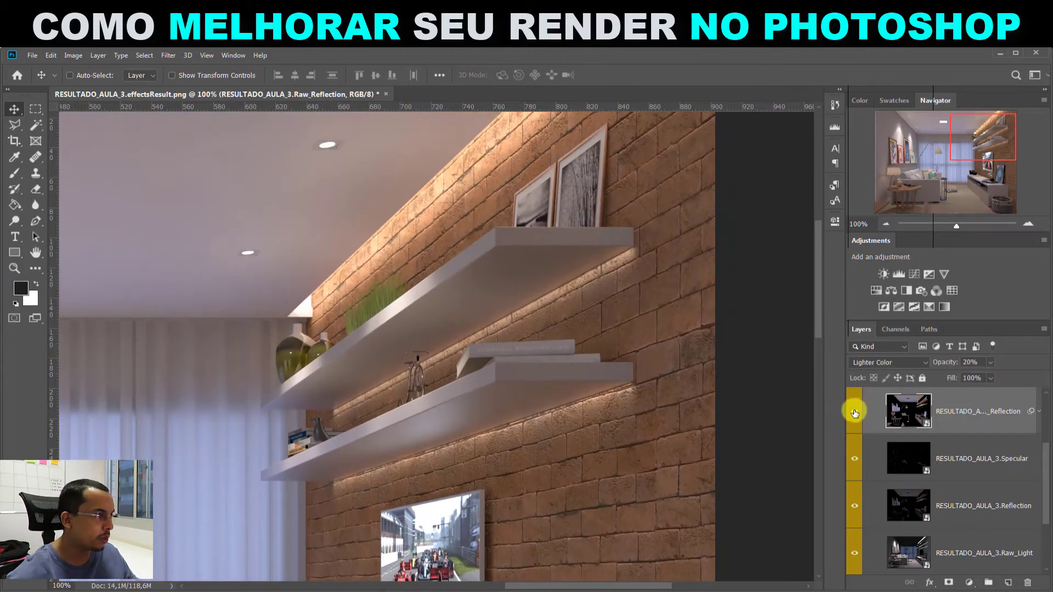
{"action": "left_click", "coordinate": [855, 414]}
{"action": "left_click", "coordinate": [855, 413]}
{"action": "left_click", "coordinate": [855, 414]}
{"action": "left_click", "coordinate": [855, 413]}
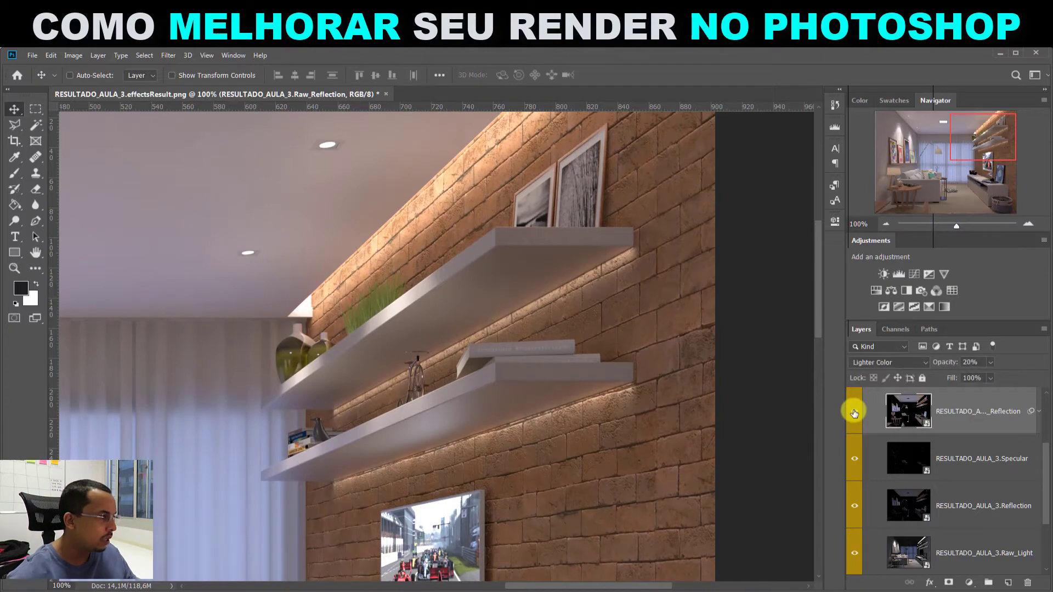
{"action": "left_click", "coordinate": [854, 414]}
{"action": "left_click", "coordinate": [853, 414]}
Compare the round side table, lamp and sofa with and without the Raw_Reflection layer, leaving the layer shown.
{"action": "left_click_drag", "start_coordinate": [446, 470], "coordinate": [659, 160]}
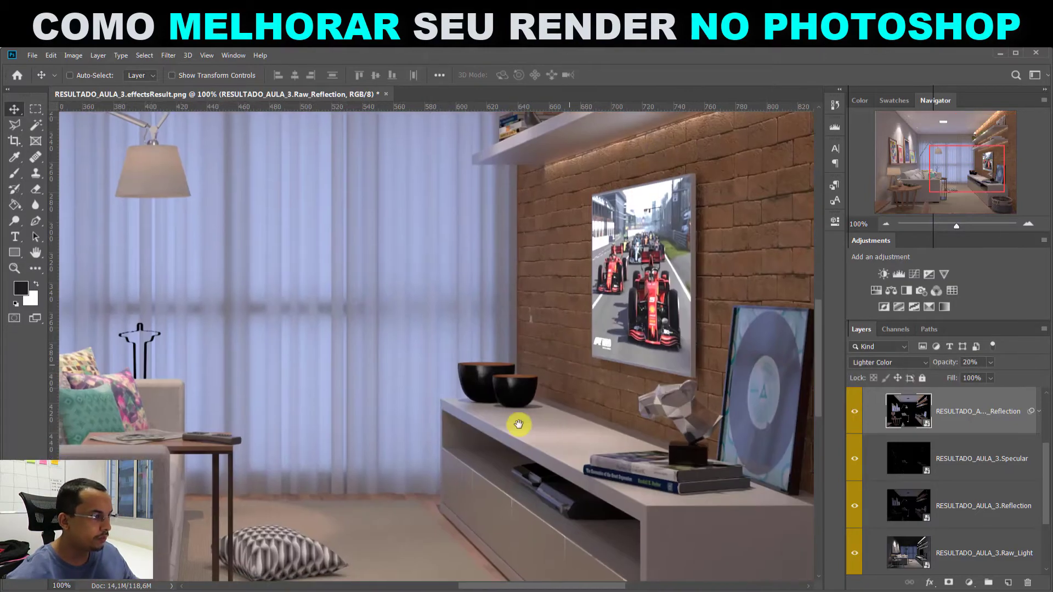
{"action": "left_click_drag", "start_coordinate": [518, 424], "coordinate": [754, 274]}
{"action": "left_click_drag", "start_coordinate": [322, 418], "coordinate": [524, 397]}
{"action": "left_click", "coordinate": [854, 412]}
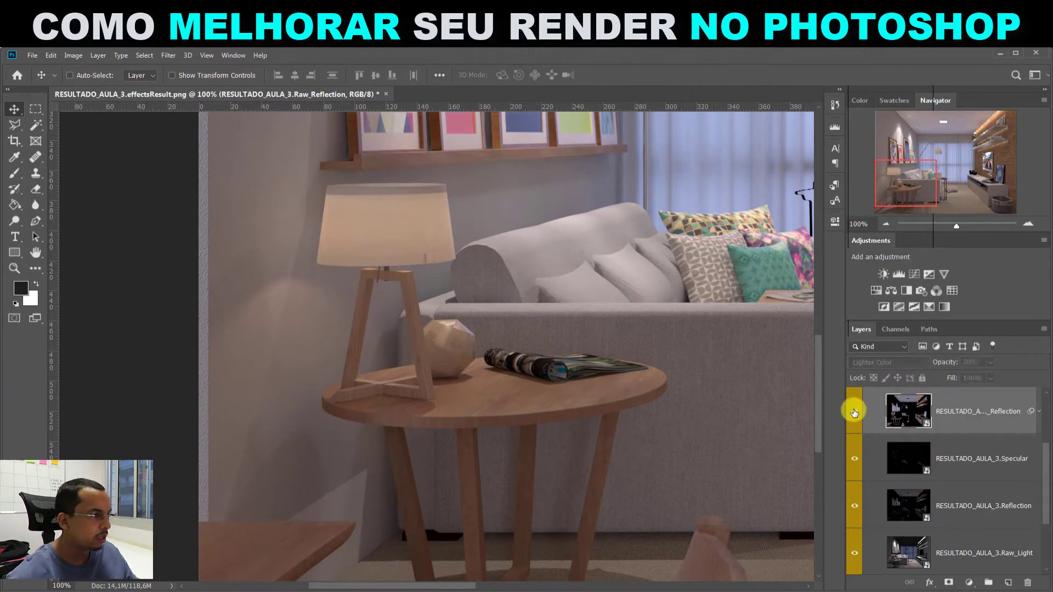
{"action": "left_click", "coordinate": [853, 413]}
{"action": "left_click", "coordinate": [853, 413]}
{"action": "left_click", "coordinate": [854, 413]}
{"action": "left_click", "coordinate": [854, 413]}
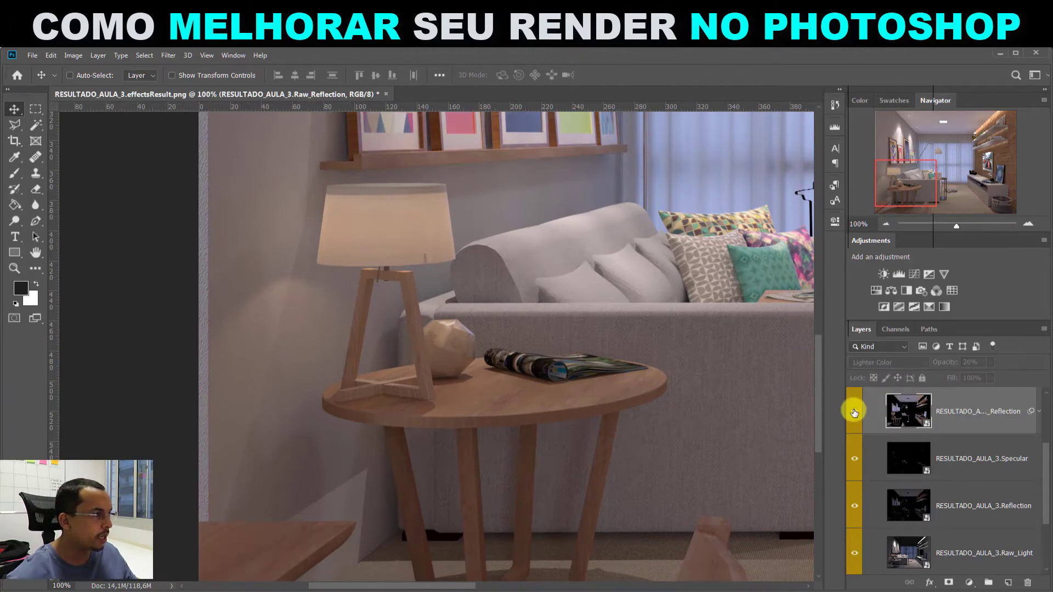
{"action": "left_click", "coordinate": [853, 413]}
Lower the Raw_Reflection layer's opacity to 15%, checking the framed pictures with and without the layer.
{"action": "left_click_drag", "start_coordinate": [476, 197], "coordinate": [458, 446]}
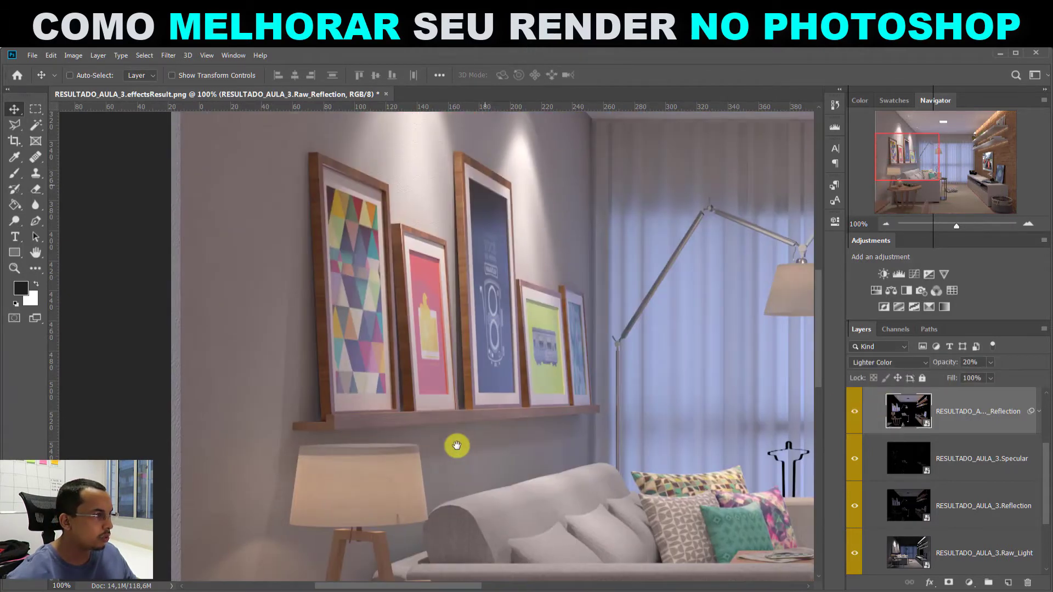
{"action": "left_click", "coordinate": [854, 411]}
{"action": "left_click", "coordinate": [854, 411]}
{"action": "left_click", "coordinate": [855, 412]}
{"action": "left_click", "coordinate": [855, 411]}
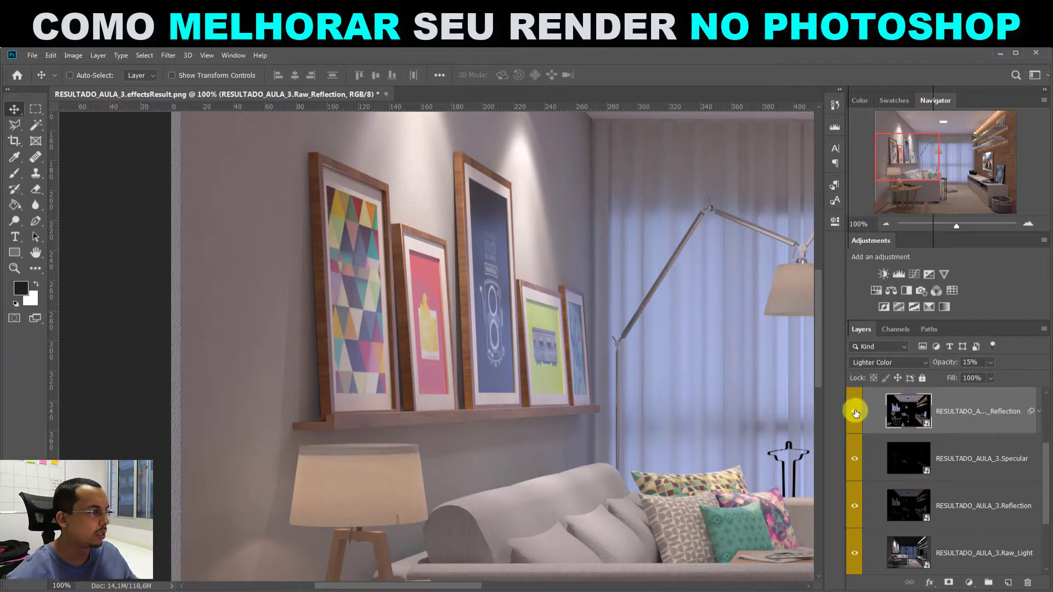
Fit the whole render in view and collapse the RENDER_CAMADAS group.
{"action": "left_click_drag", "start_coordinate": [628, 289], "coordinate": [315, 388]}
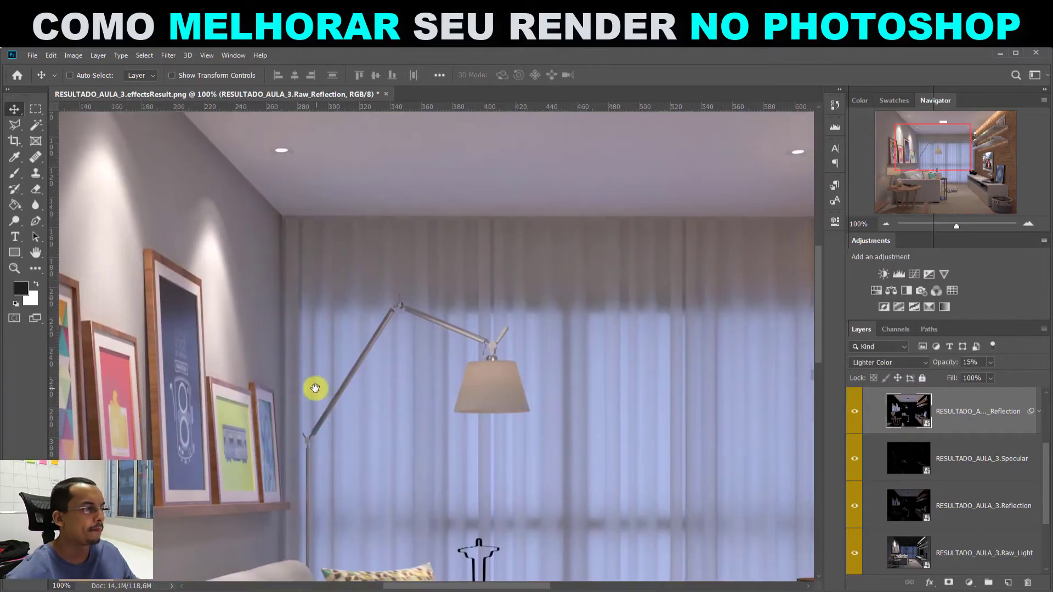
{"action": "key", "text": "ctrl+0"}
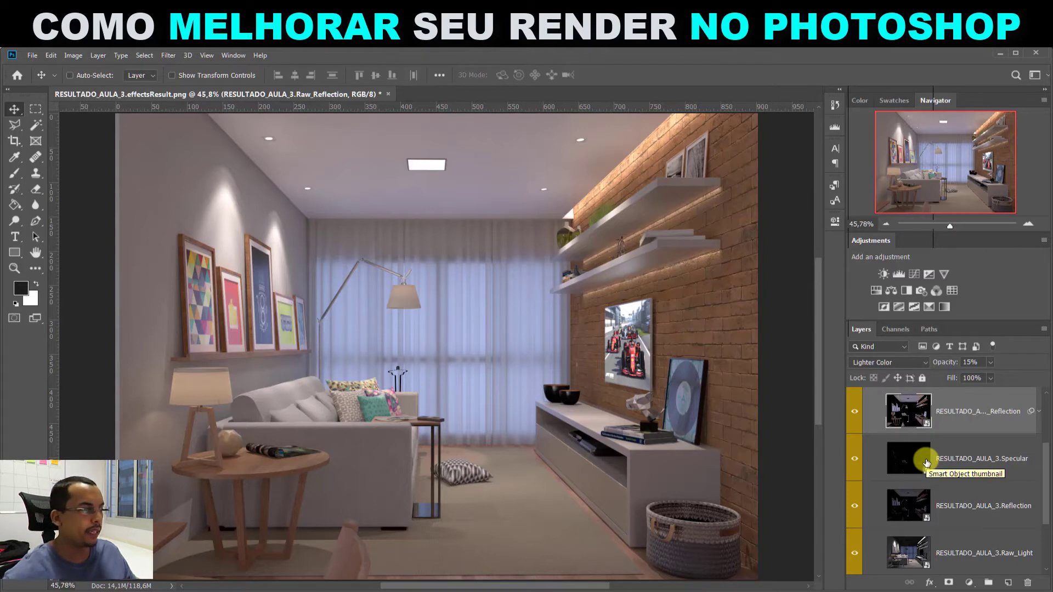
{"action": "left_click", "coordinate": [854, 458]}
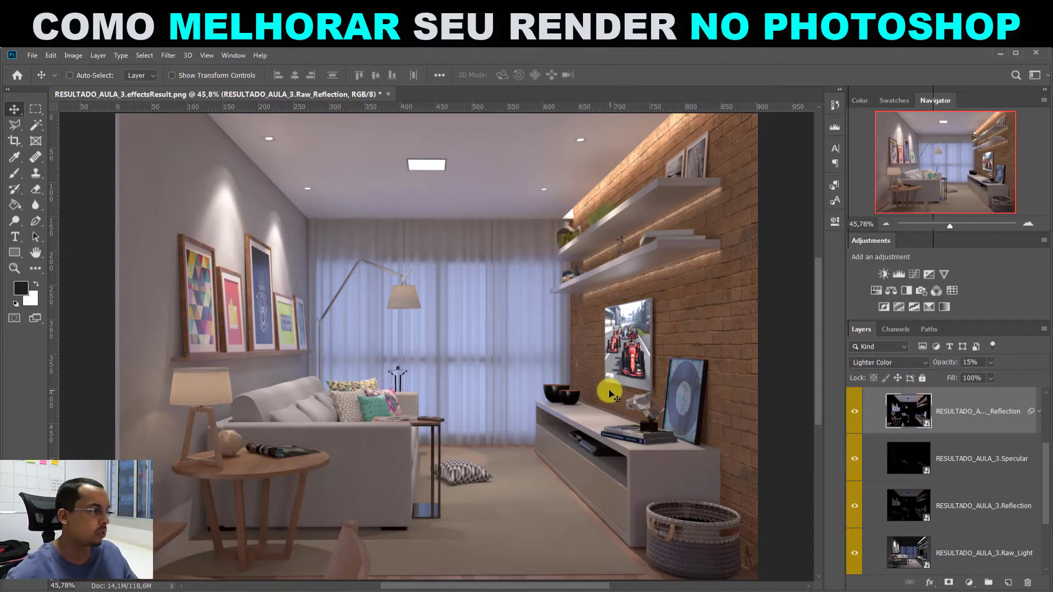
{"action": "left_click_drag", "start_coordinate": [426, 417], "coordinate": [481, 435]}
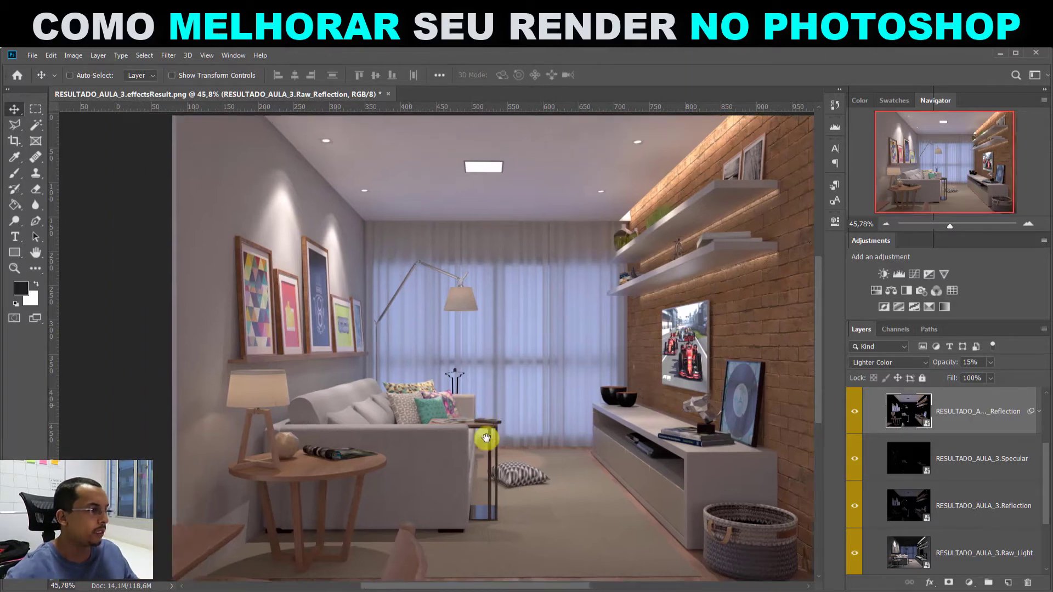
{"action": "scroll", "coordinate": [1039, 455], "scroll_direction": "up", "scroll_amount": 3}
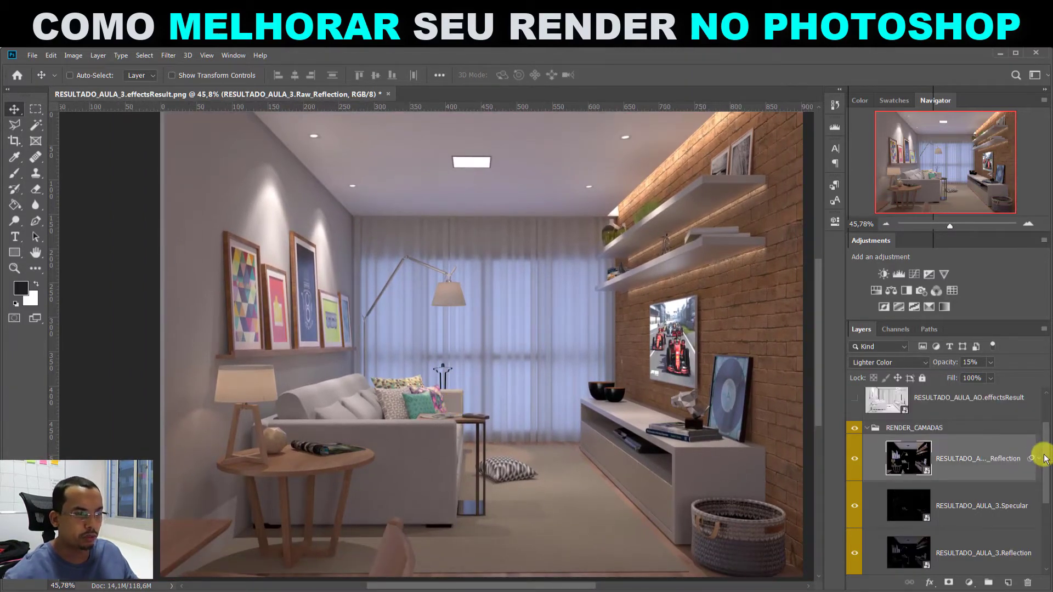
{"action": "left_click", "coordinate": [866, 452]}
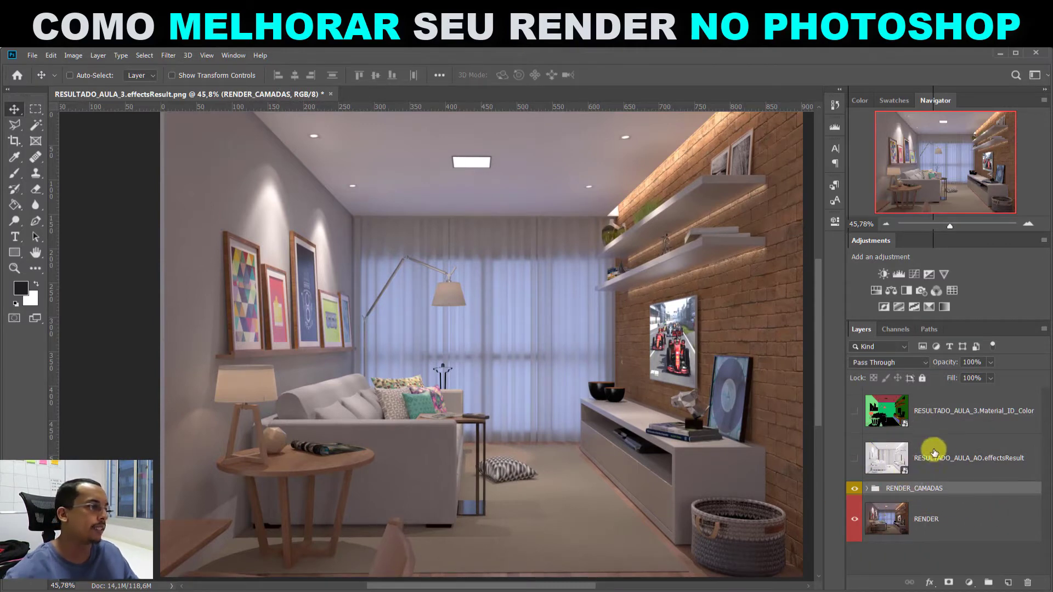
Rename the RESULTADO_AULA_AO.effectsResult layer as AMBIENT_OCCLUSION and show it.
{"action": "left_click", "coordinate": [931, 466]}
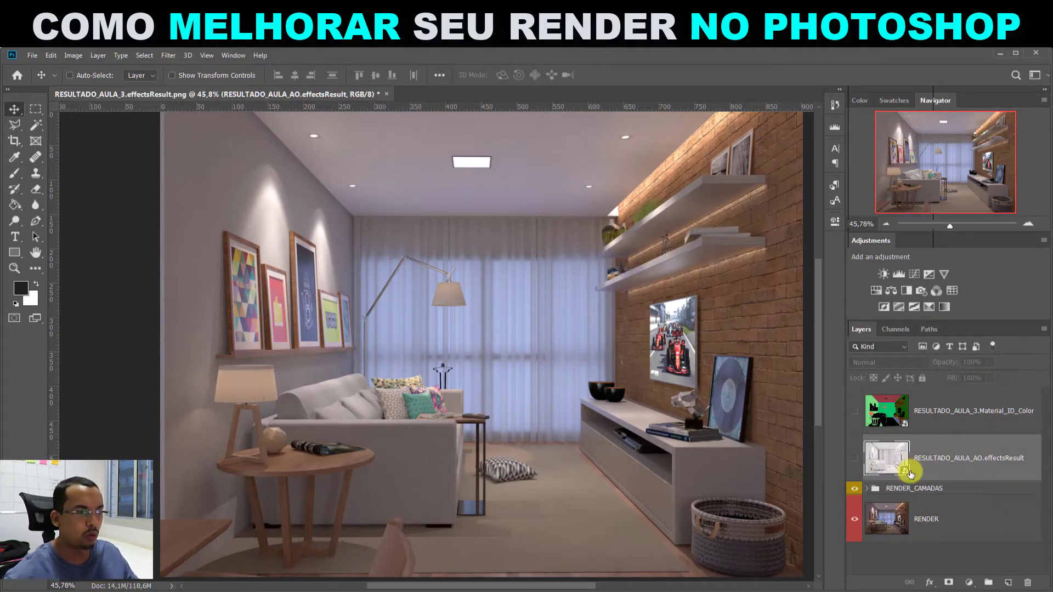
{"action": "double_click", "coordinate": [959, 459]}
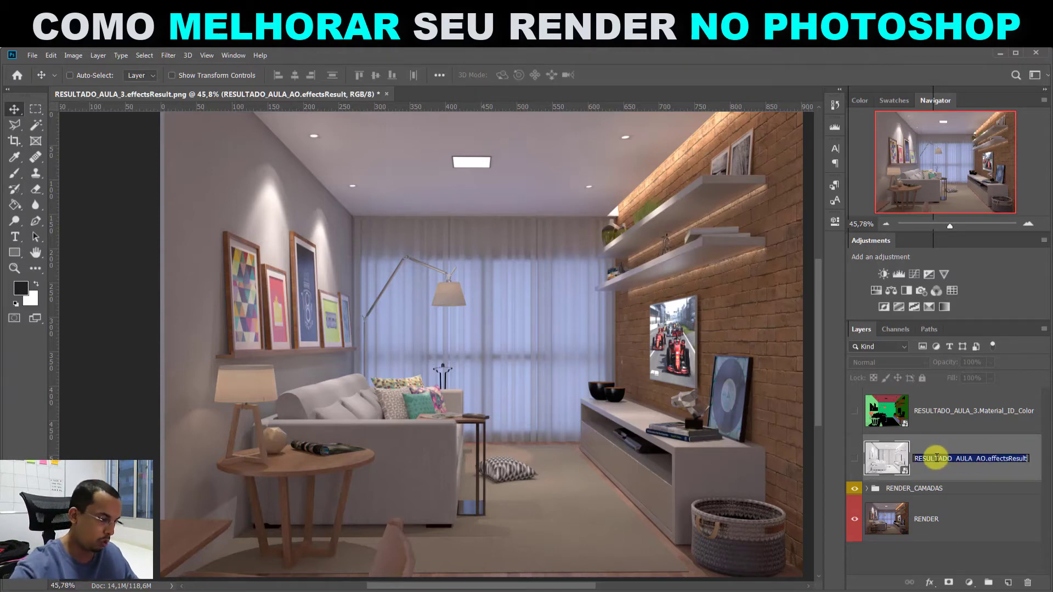
{"action": "type", "text": "AMBIENT_OCCLUSION"}
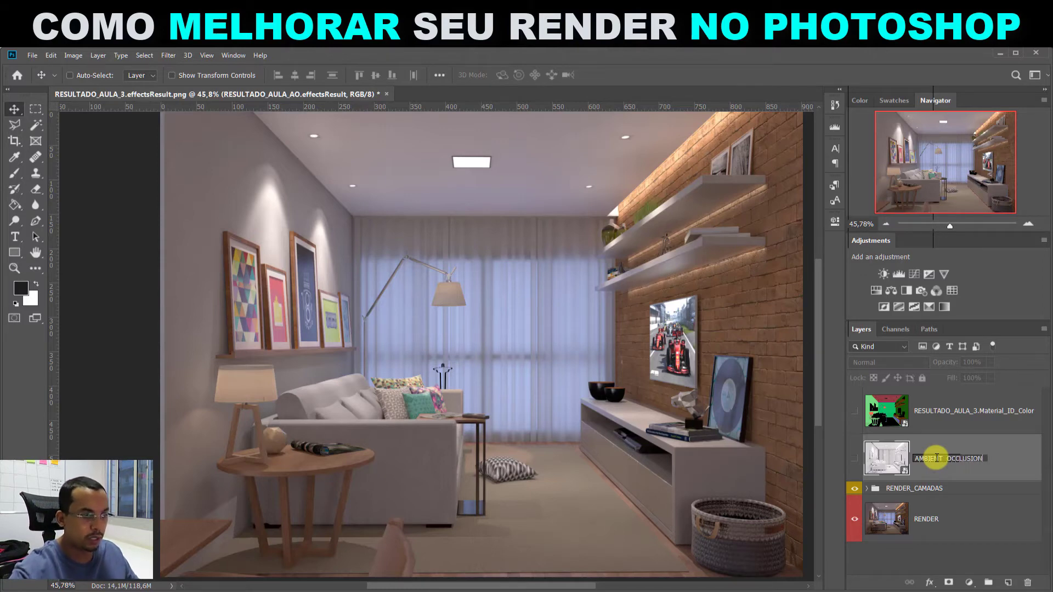
{"action": "key", "text": "Return"}
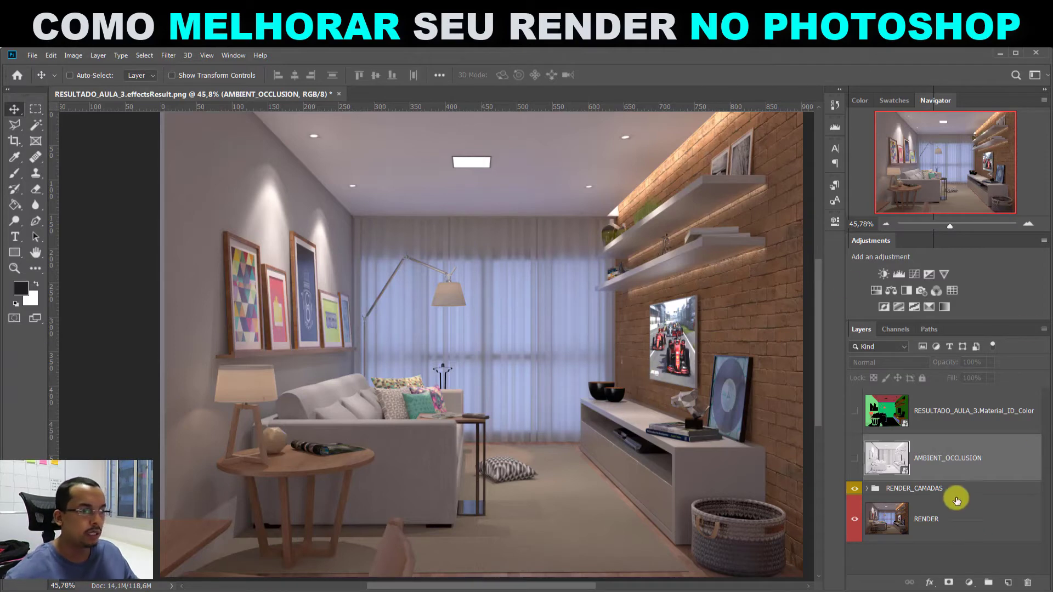
{"action": "left_click", "coordinate": [856, 460]}
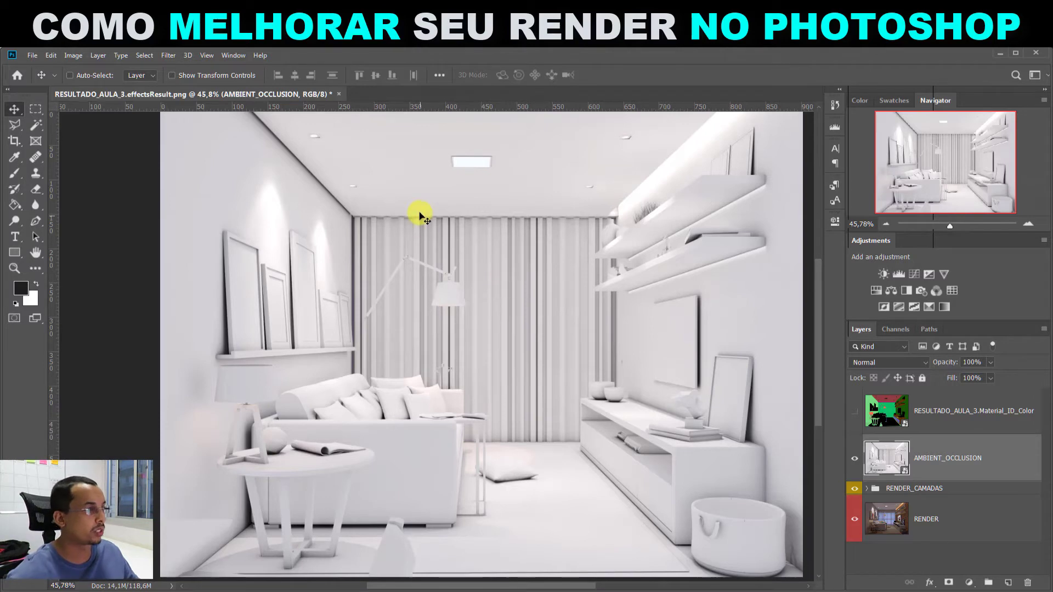
{"action": "left_click", "coordinate": [899, 274]}
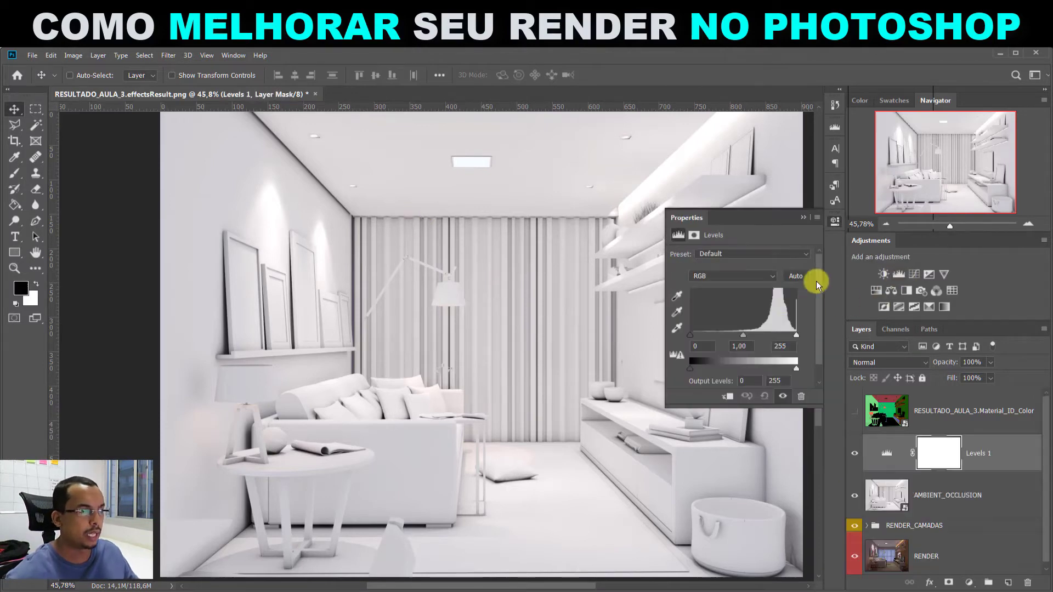
{"action": "left_click_drag", "start_coordinate": [743, 335], "coordinate": [754, 336]}
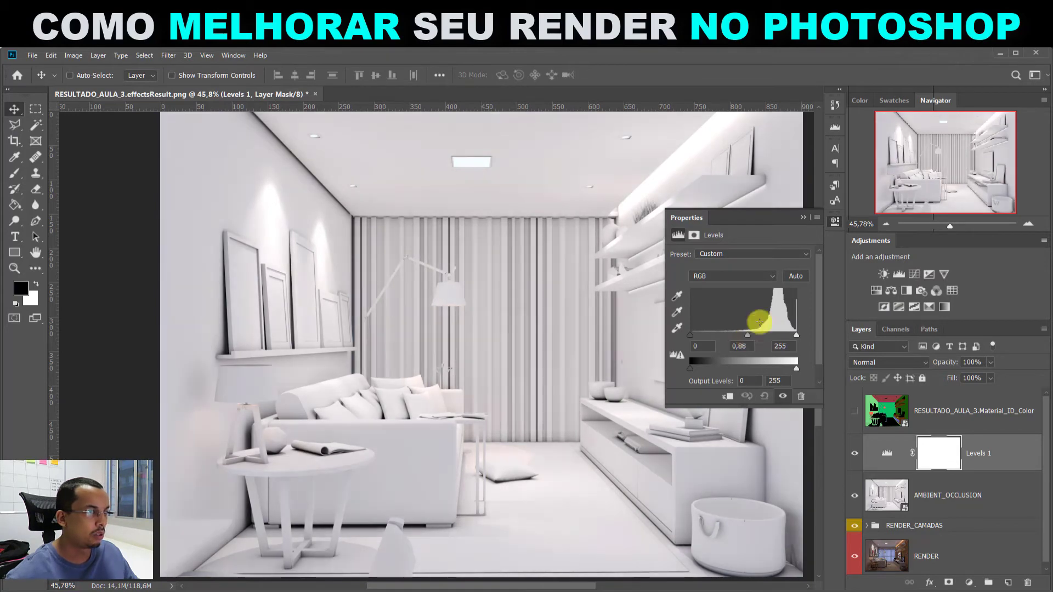
{"action": "left_click", "coordinate": [803, 218]}
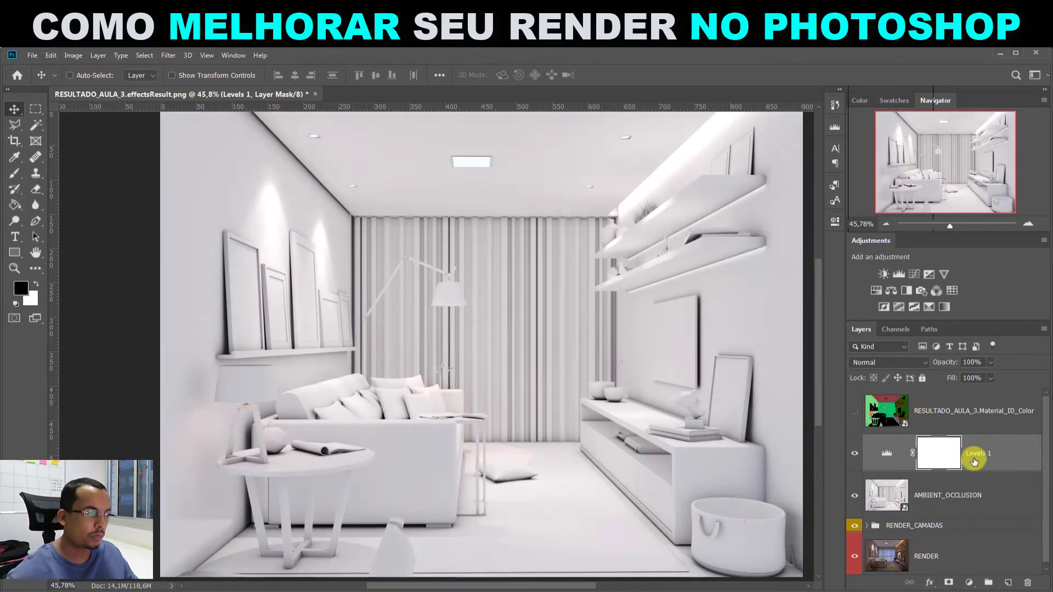
{"action": "left_click_drag", "start_coordinate": [974, 462], "coordinate": [1028, 582]}
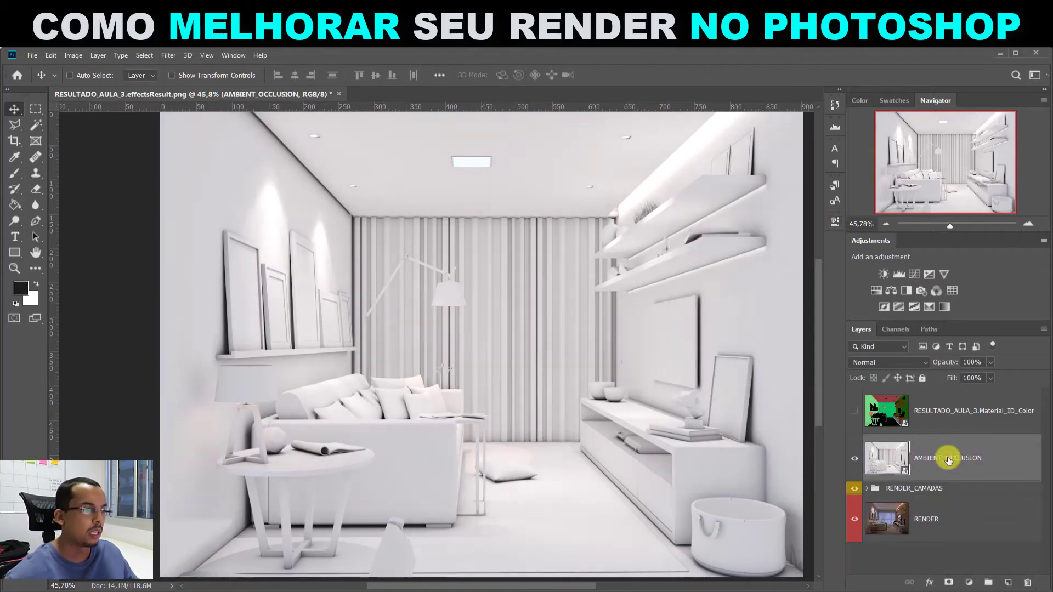
Apply a Camera Raw Filter to AMBIENT_OCCLUSION with vibrance and saturation -100, contrast +59, highlights +9 and exposure -0.05.
{"action": "left_click", "coordinate": [170, 57]}
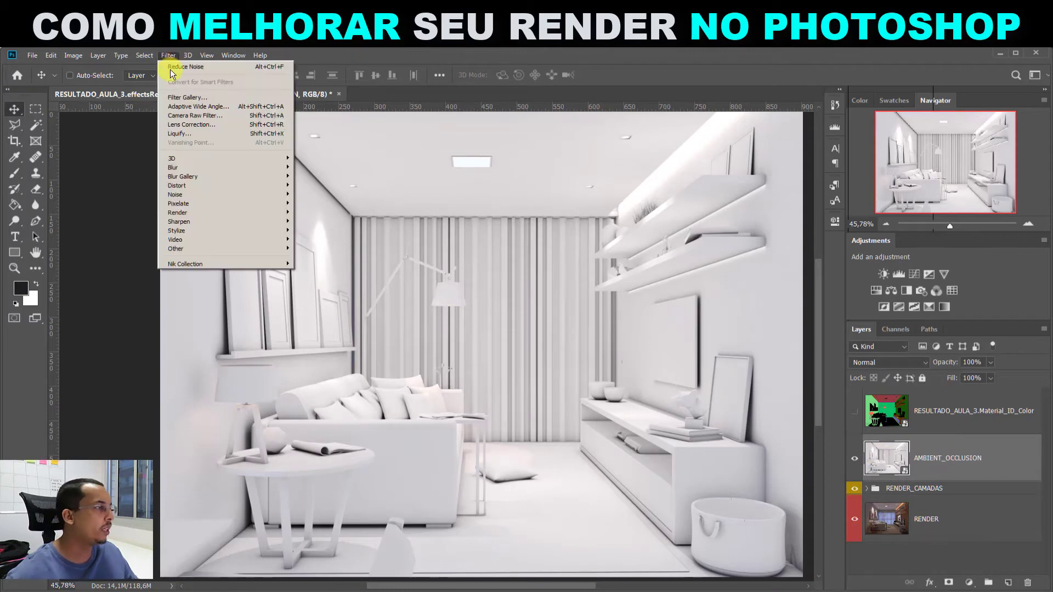
{"action": "left_click", "coordinate": [200, 116]}
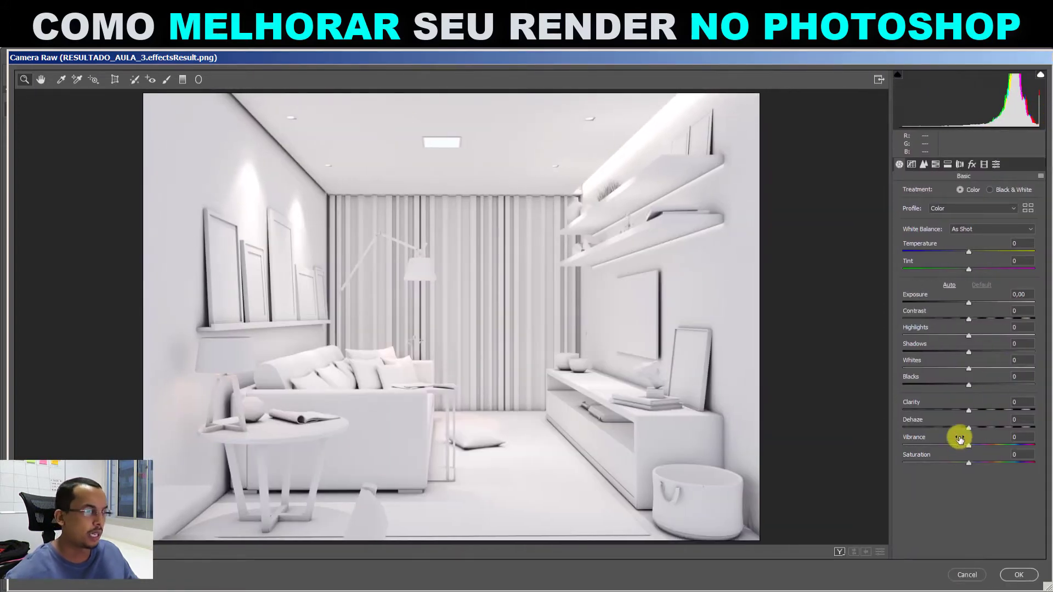
{"action": "left_click_drag", "start_coordinate": [968, 444], "coordinate": [891, 442]}
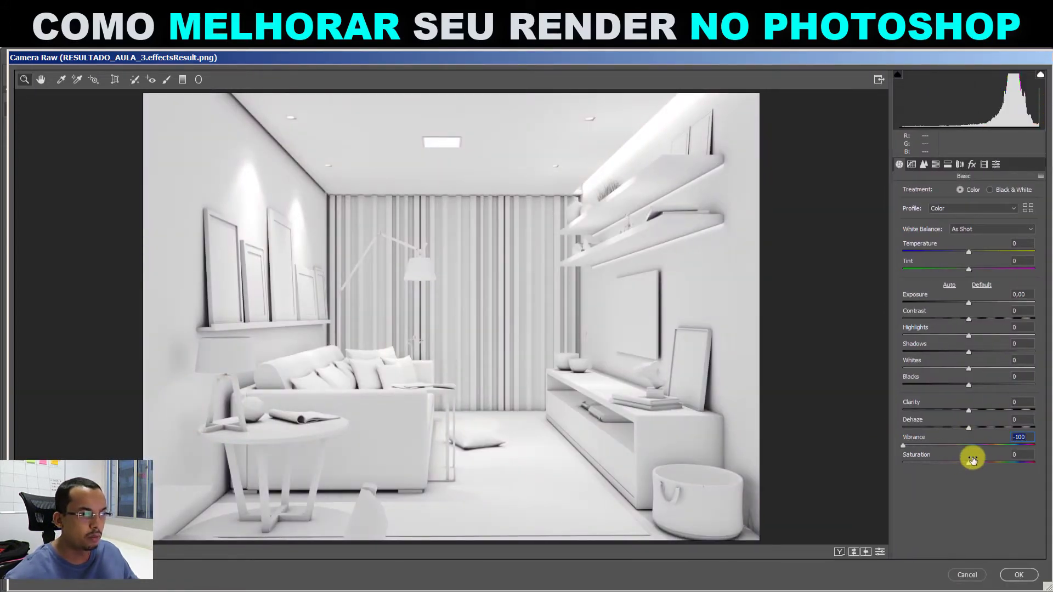
{"action": "left_click_drag", "start_coordinate": [973, 455], "coordinate": [872, 458]}
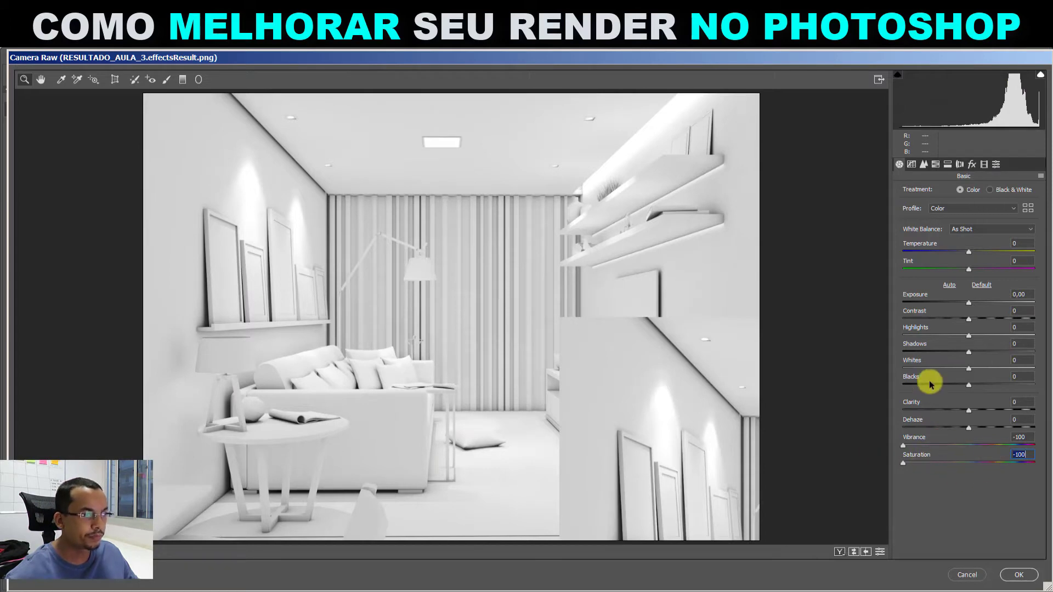
{"action": "left_click_drag", "start_coordinate": [968, 332], "coordinate": [968, 301]}
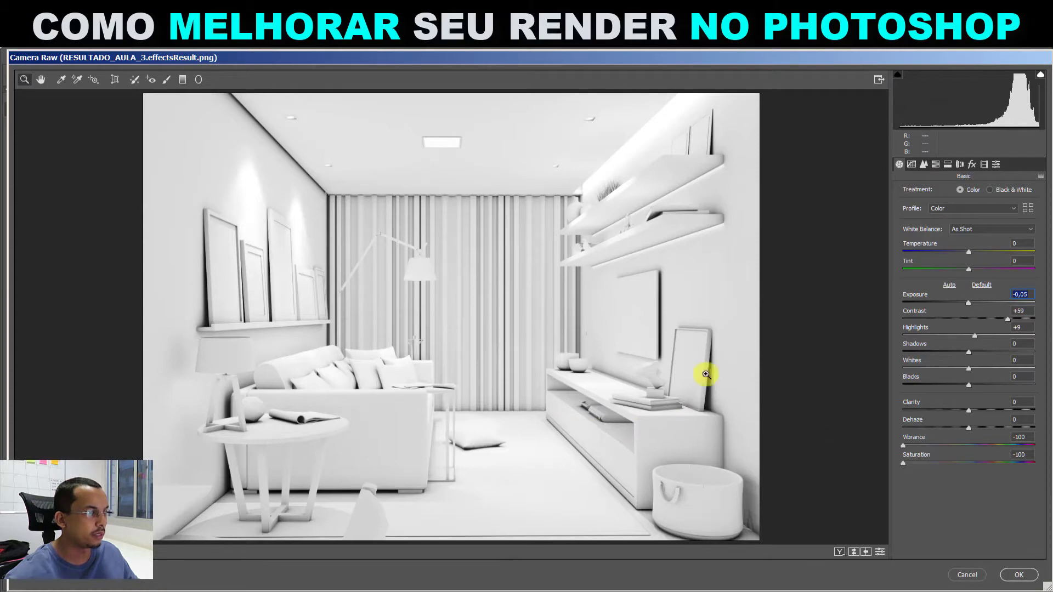
{"action": "left_click", "coordinate": [1018, 575]}
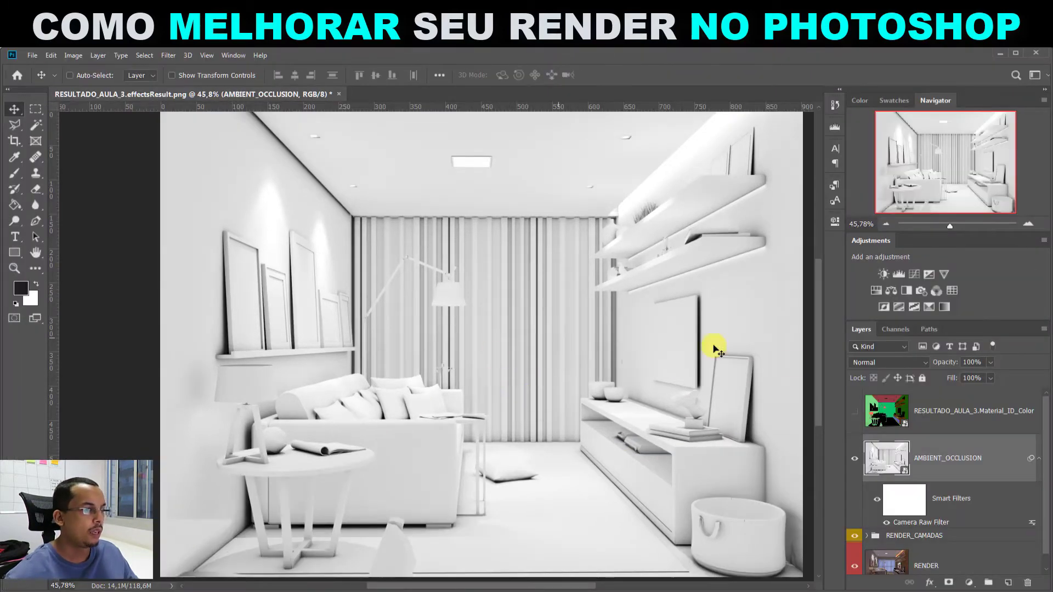
Collapse the smart filter list of AMBIENT_OCCLUSION and set the layer's blend mode to Multiply.
{"action": "left_click_drag", "start_coordinate": [576, 353], "coordinate": [545, 357]}
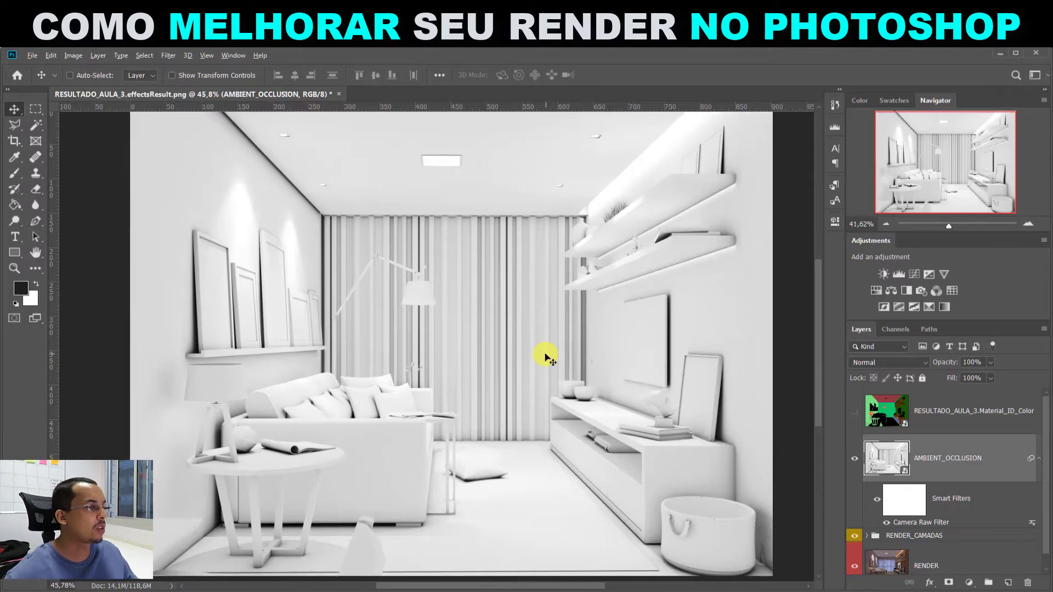
{"action": "scroll", "coordinate": [545, 357], "scroll_direction": "down", "scroll_amount": 1}
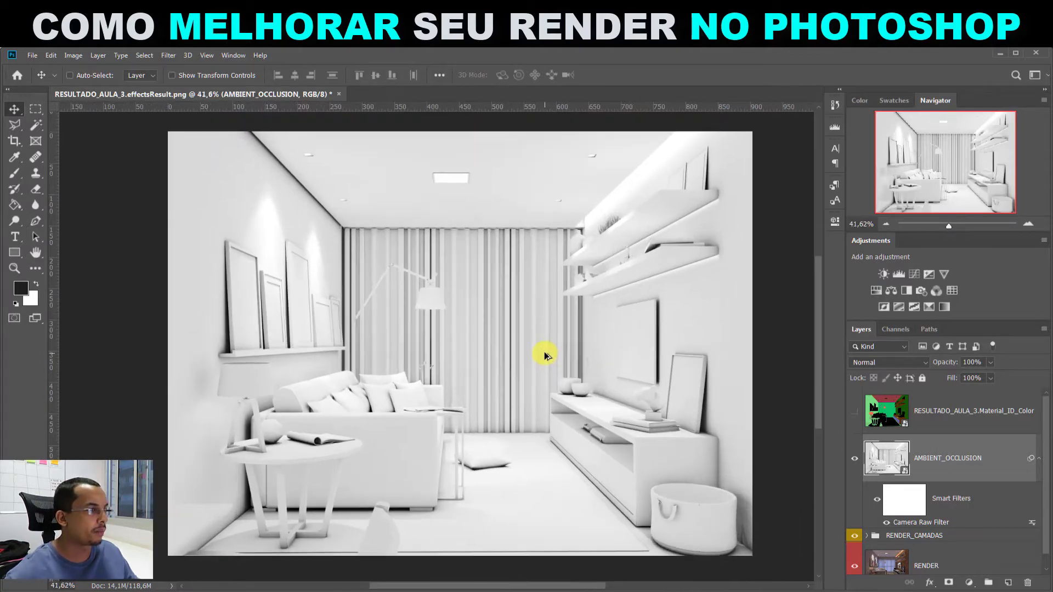
{"action": "left_click", "coordinate": [1038, 458]}
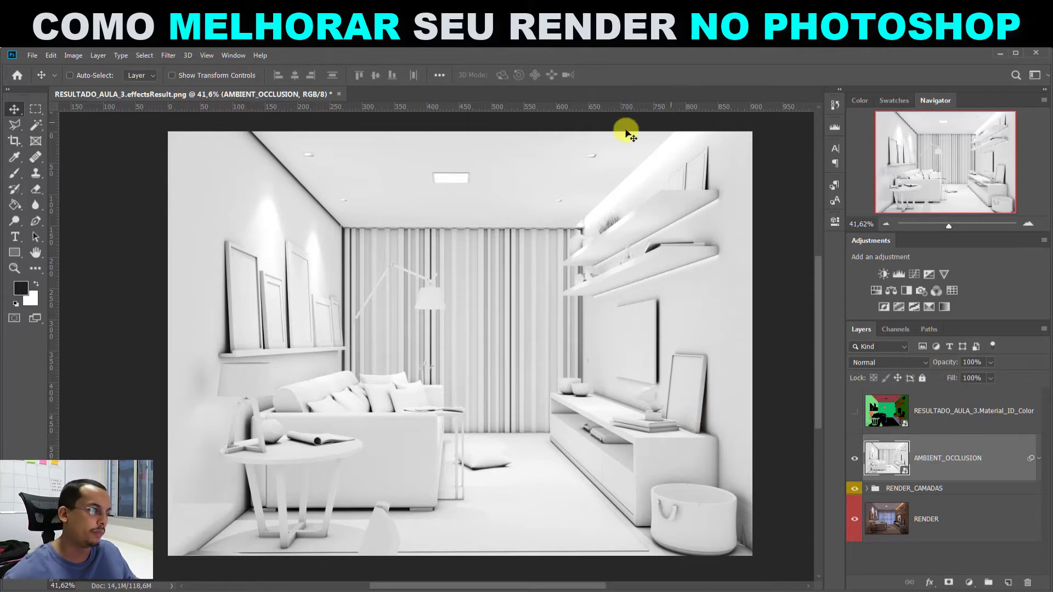
{"action": "left_click", "coordinate": [903, 362]}
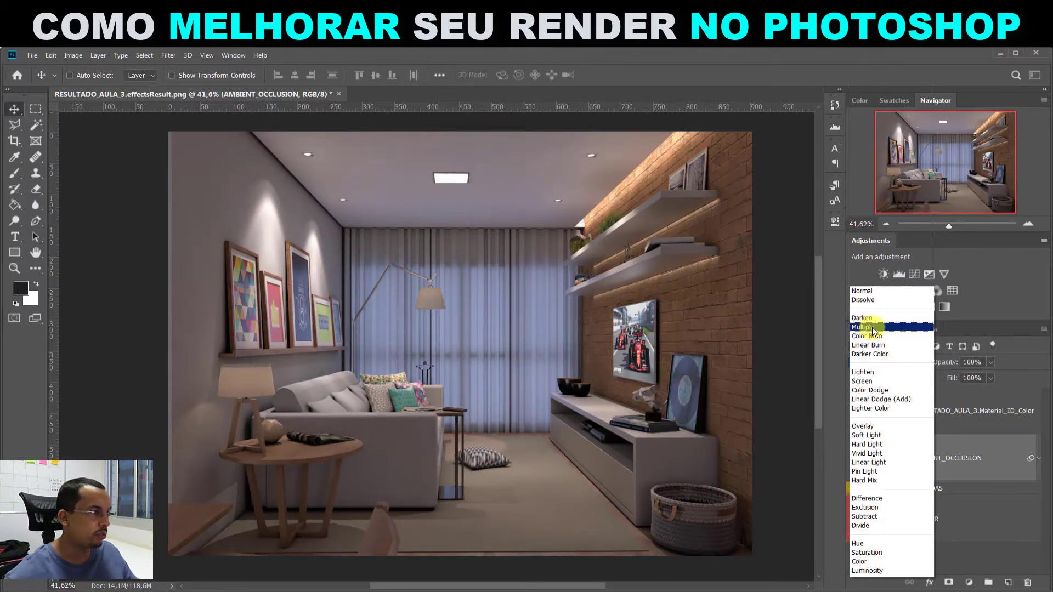
{"action": "left_click", "coordinate": [872, 327]}
Compare the whole render with and without the AMBIENT_OCCLUSION layer at full strength.
{"action": "left_click", "coordinate": [854, 461]}
{"action": "left_click", "coordinate": [853, 461]}
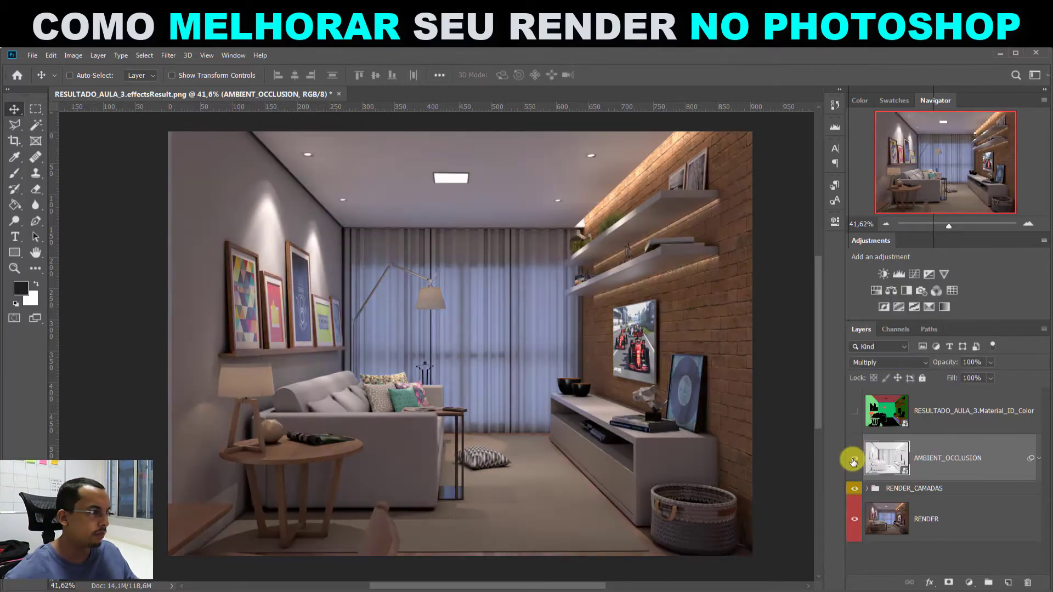
{"action": "left_click", "coordinate": [853, 461]}
{"action": "left_click", "coordinate": [853, 461]}
{"action": "left_click", "coordinate": [853, 461]}
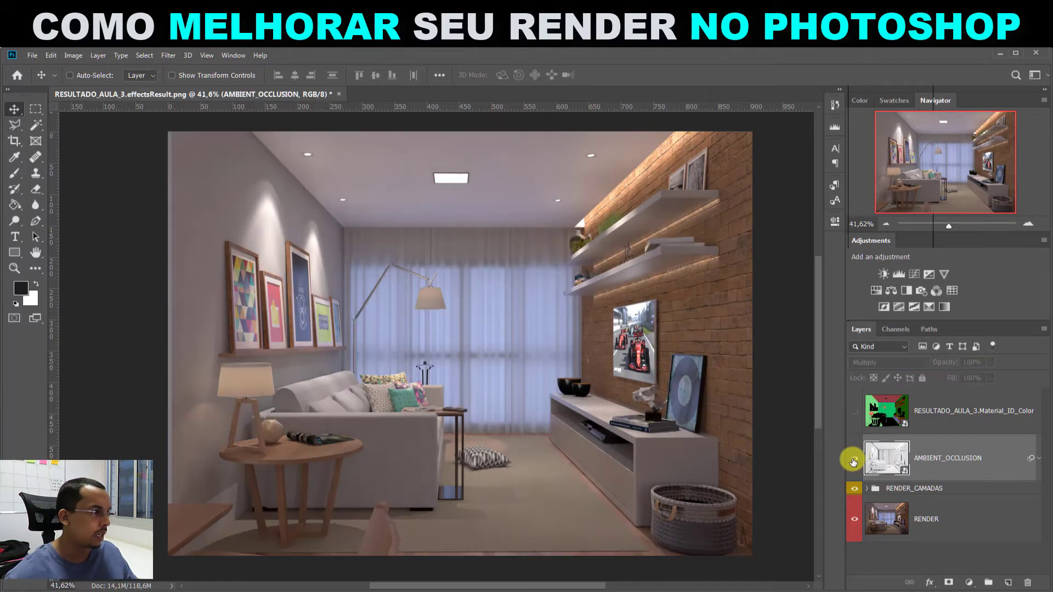
{"action": "left_click", "coordinate": [853, 462]}
{"action": "left_click", "coordinate": [854, 461]}
{"action": "left_click", "coordinate": [853, 461]}
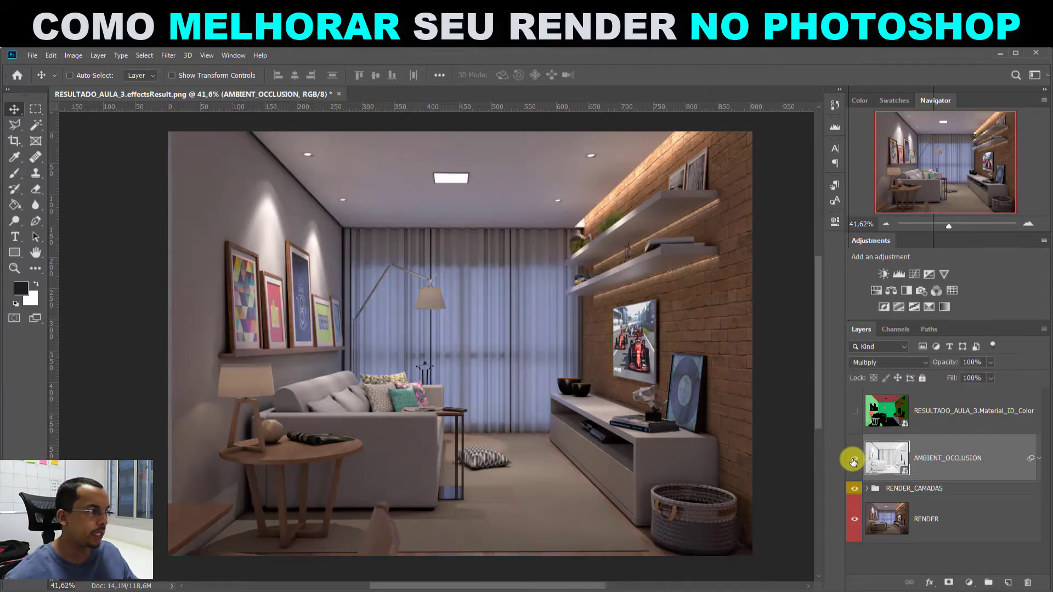
{"action": "left_click", "coordinate": [853, 461]}
{"action": "left_click", "coordinate": [853, 461]}
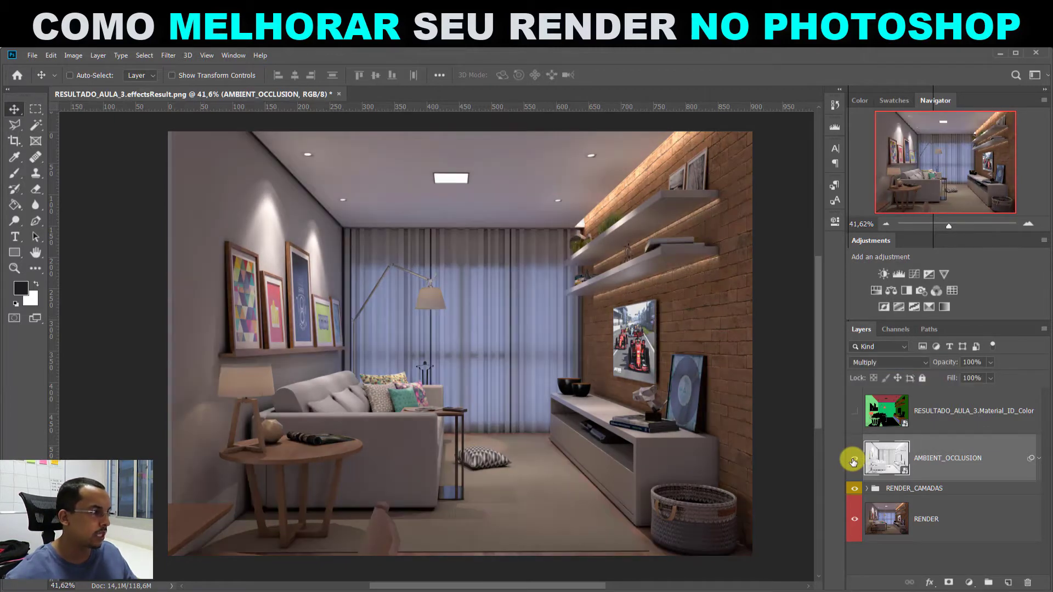
Lower the AMBIENT_OCCLUSION layer's opacity to 20%, judging the effect on a close view of the room.
{"action": "left_click", "coordinate": [1027, 223]}
{"action": "left_click", "coordinate": [1028, 224]}
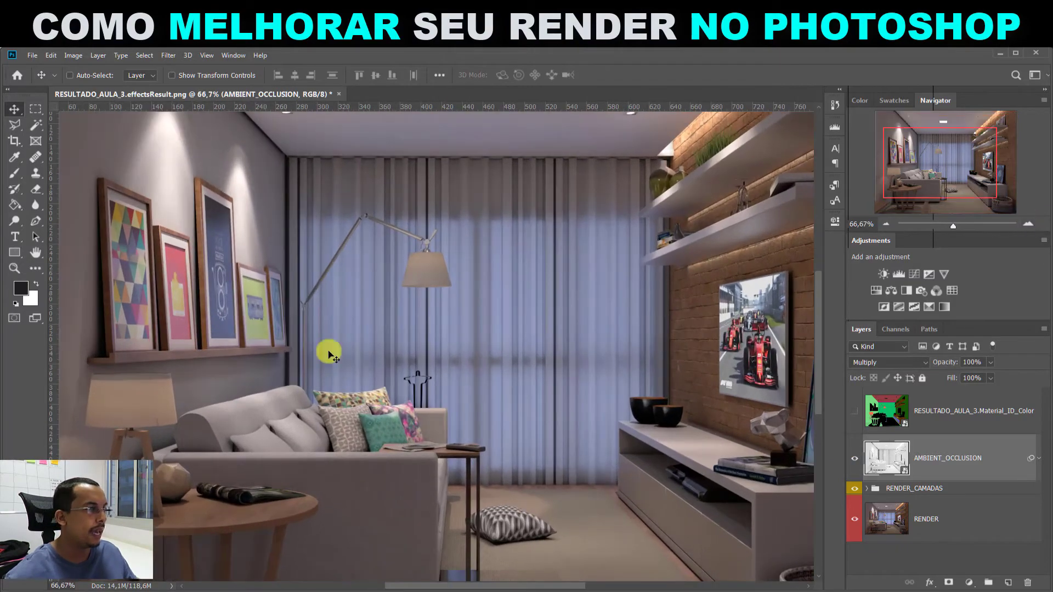
{"action": "left_click_drag", "start_coordinate": [325, 228], "coordinate": [327, 141]}
{"action": "left_click_drag", "start_coordinate": [539, 329], "coordinate": [609, 329]}
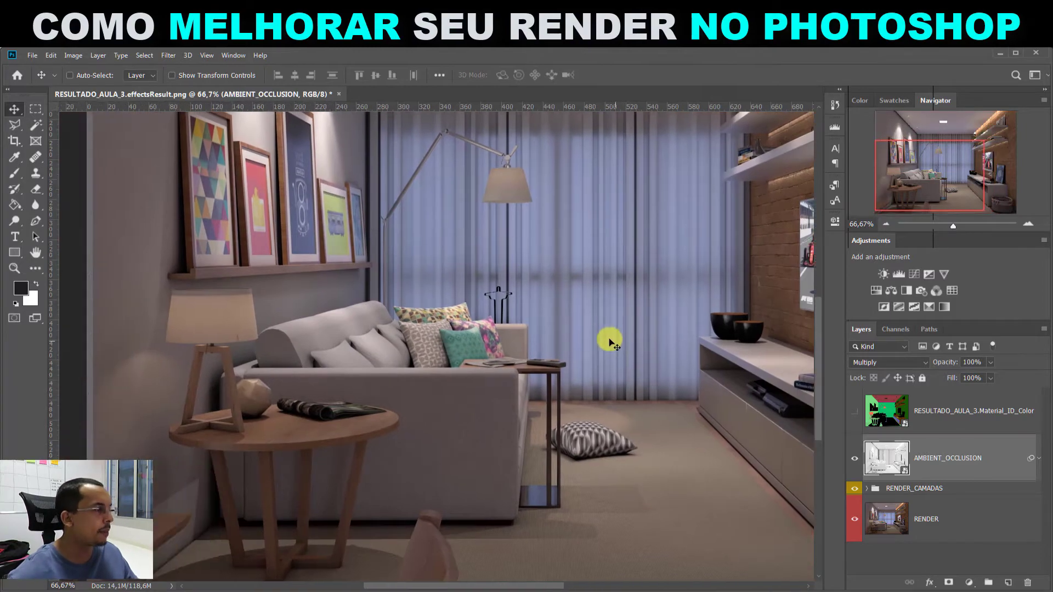
{"action": "left_click_drag", "start_coordinate": [581, 281], "coordinate": [574, 457]}
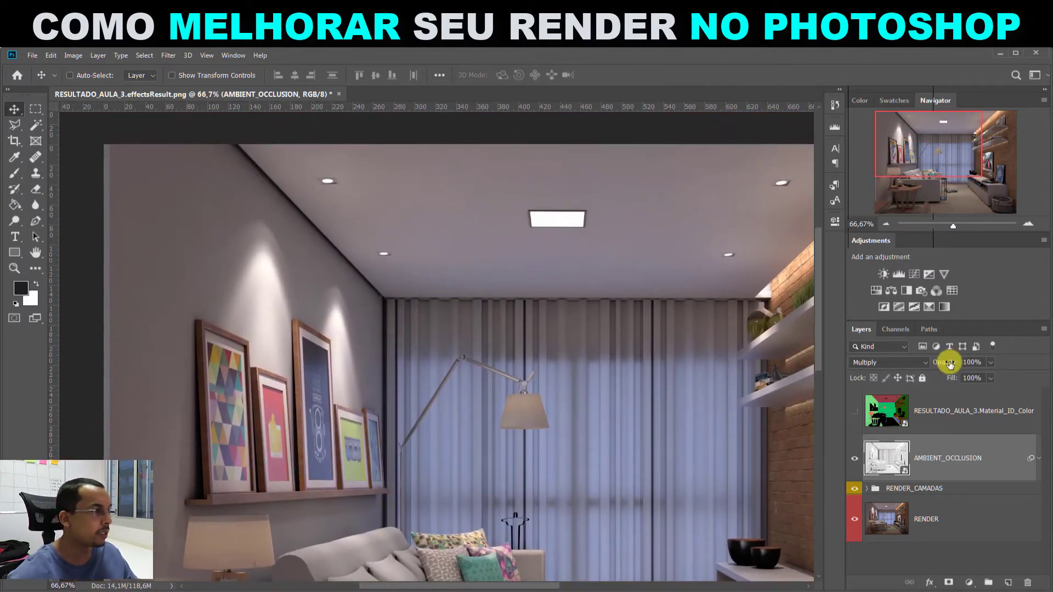
{"action": "left_click_drag", "start_coordinate": [950, 363], "coordinate": [903, 366]}
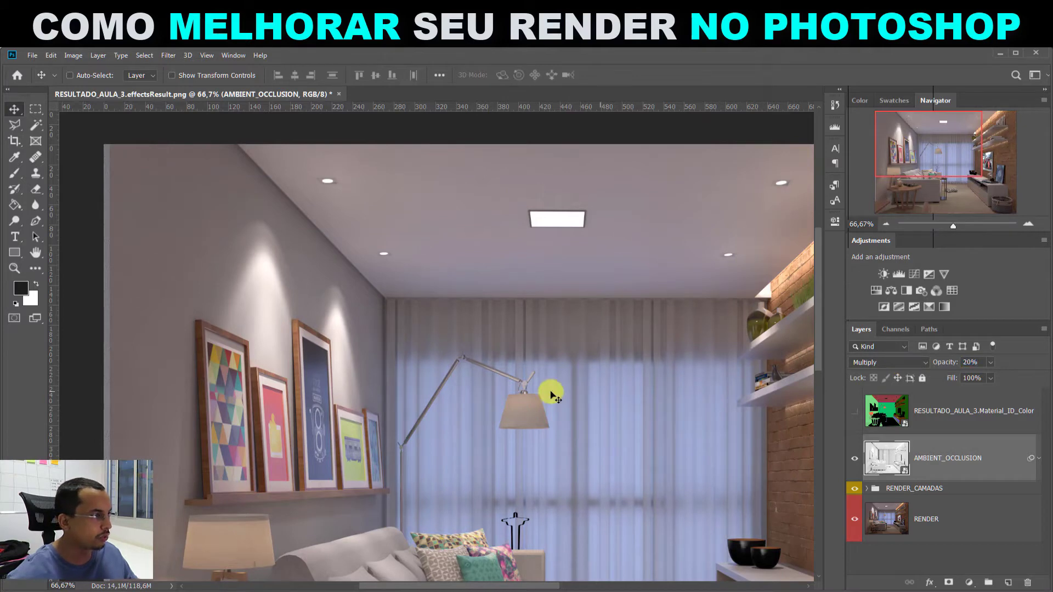
Compare the shelves, brick wall and ceiling with and without the AMBIENT_OCCLUSION layer.
{"action": "left_click_drag", "start_coordinate": [552, 395], "coordinate": [331, 400]}
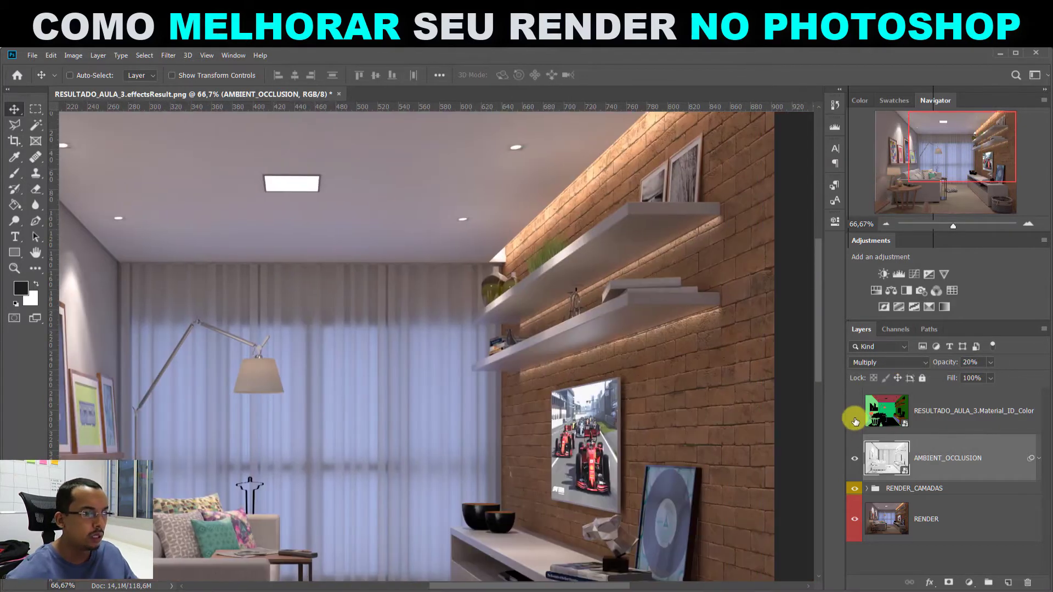
{"action": "left_click", "coordinate": [855, 458]}
{"action": "left_click", "coordinate": [855, 460]}
{"action": "left_click", "coordinate": [854, 459]}
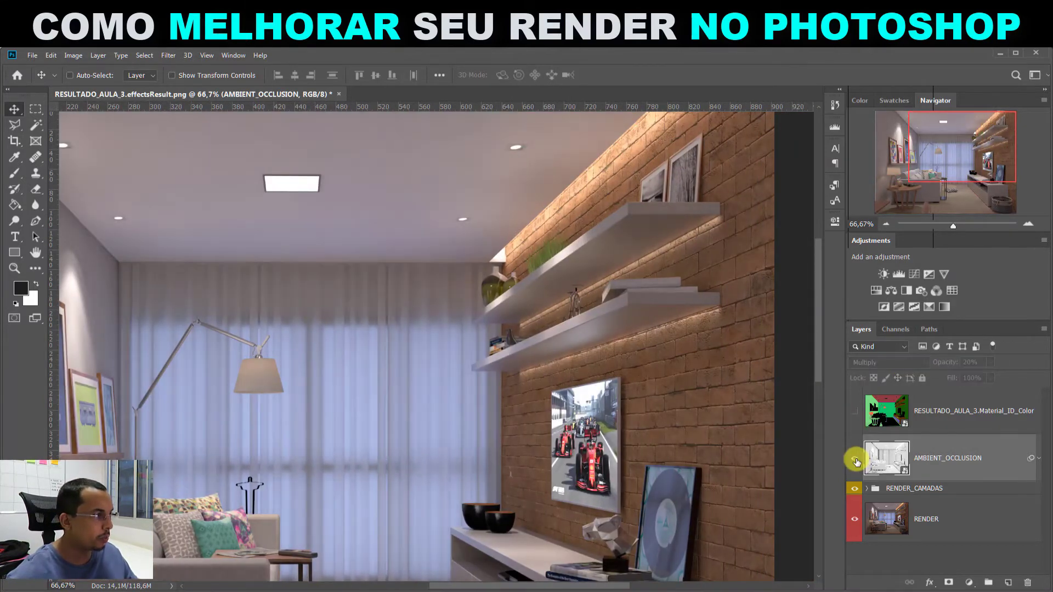
{"action": "left_click", "coordinate": [855, 458]}
{"action": "left_click", "coordinate": [855, 459]}
{"action": "left_click", "coordinate": [855, 458]}
{"action": "left_click_drag", "start_coordinate": [108, 259], "coordinate": [387, 397]}
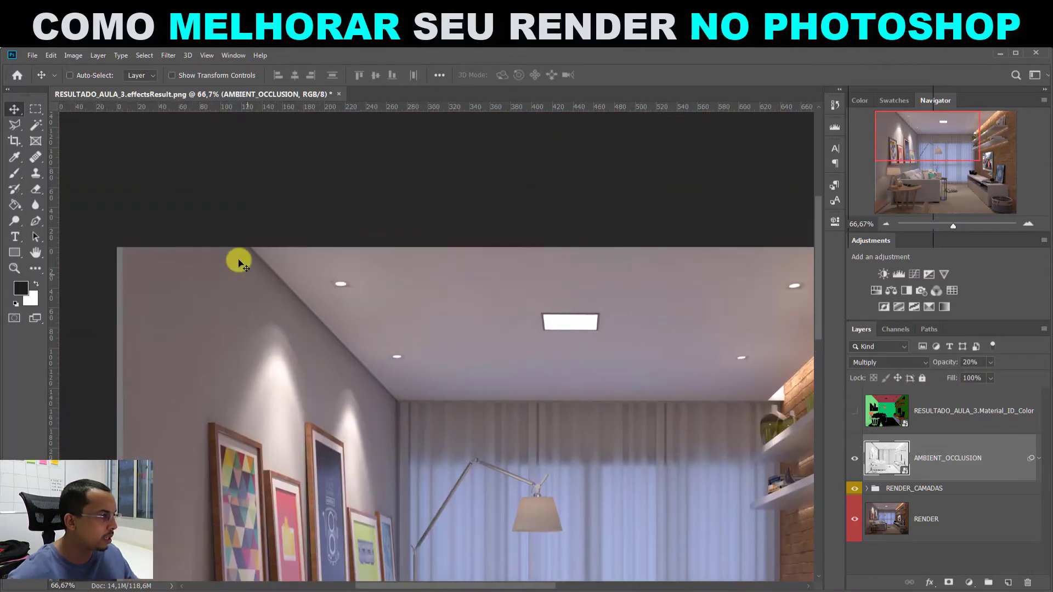
{"action": "left_click", "coordinate": [855, 458]}
{"action": "left_click", "coordinate": [855, 458]}
Compare the framed pictures, sofa and side table with and without the AMBIENT_OCCLUSION layer.
{"action": "left_click_drag", "start_coordinate": [390, 472], "coordinate": [423, 242]}
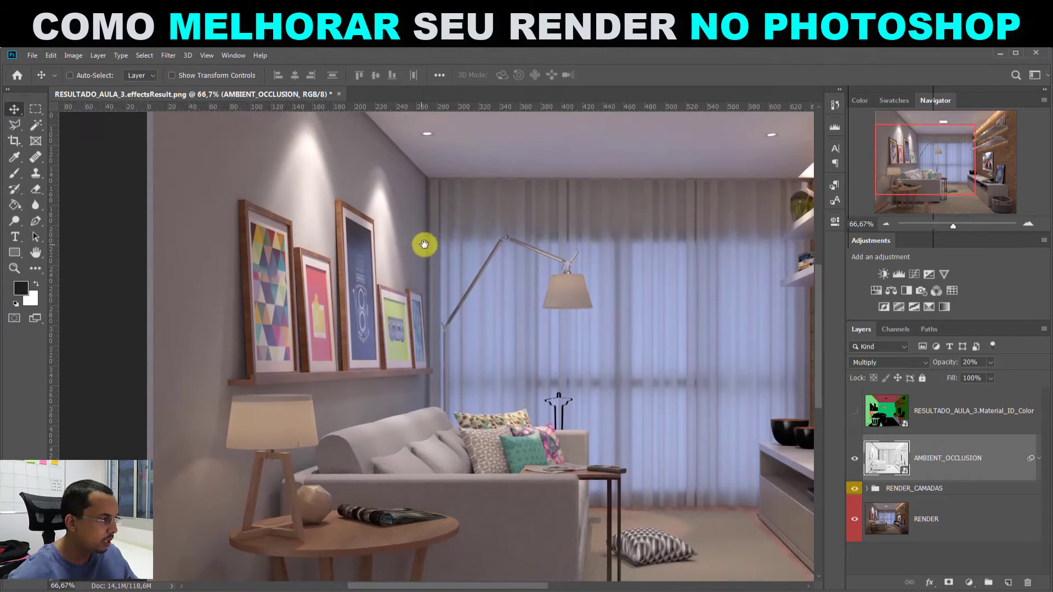
{"action": "left_click", "coordinate": [854, 459]}
{"action": "left_click", "coordinate": [854, 461]}
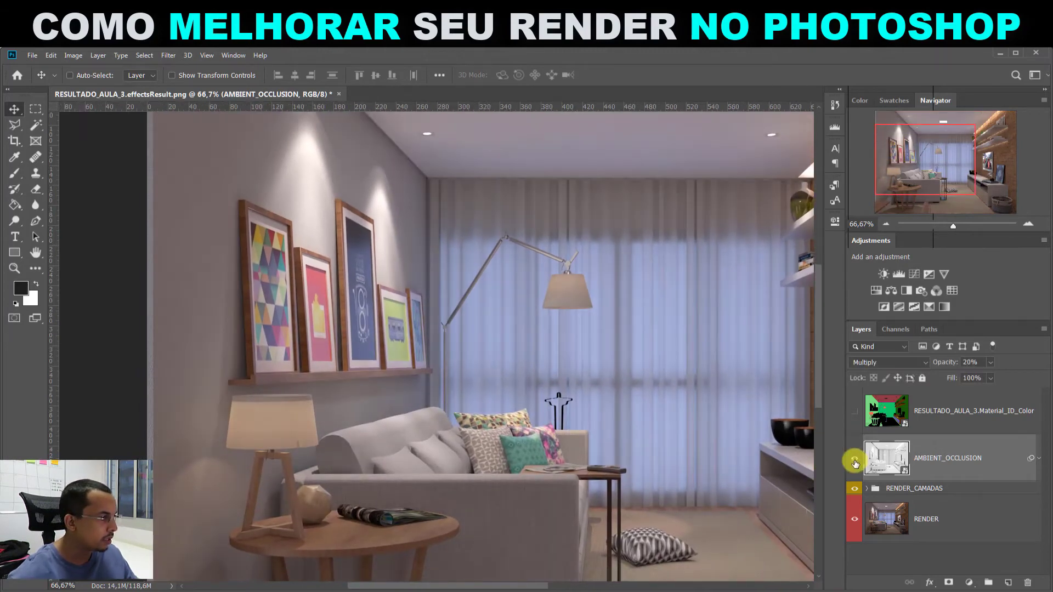
{"action": "left_click", "coordinate": [854, 462]}
{"action": "left_click", "coordinate": [854, 461]}
{"action": "left_click", "coordinate": [854, 462]}
{"action": "left_click", "coordinate": [854, 462]}
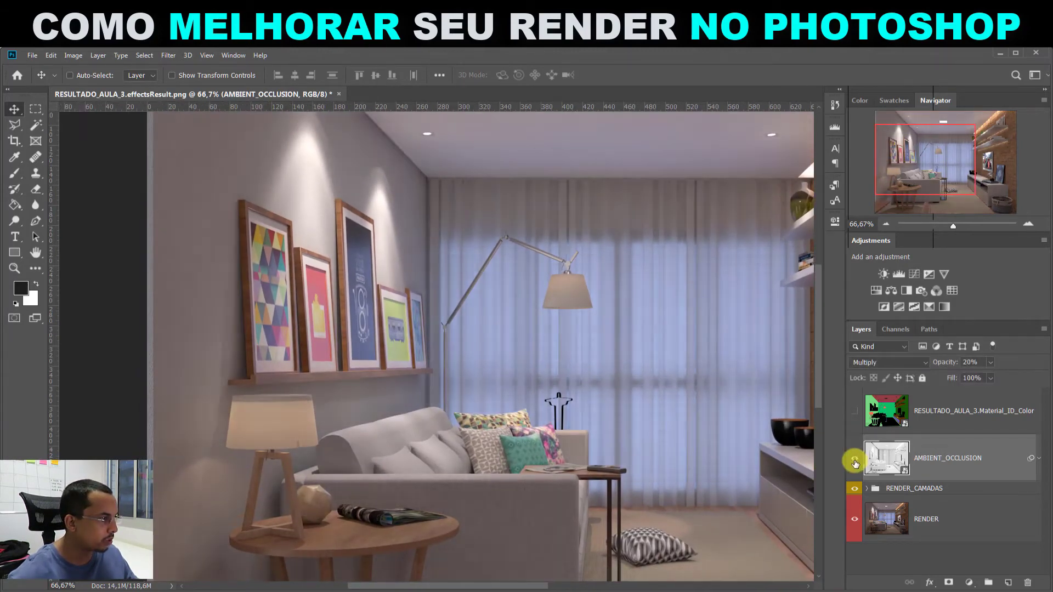
{"action": "left_click", "coordinate": [855, 461]}
{"action": "left_click", "coordinate": [854, 462]}
{"action": "left_click_drag", "start_coordinate": [522, 418], "coordinate": [523, 285]}
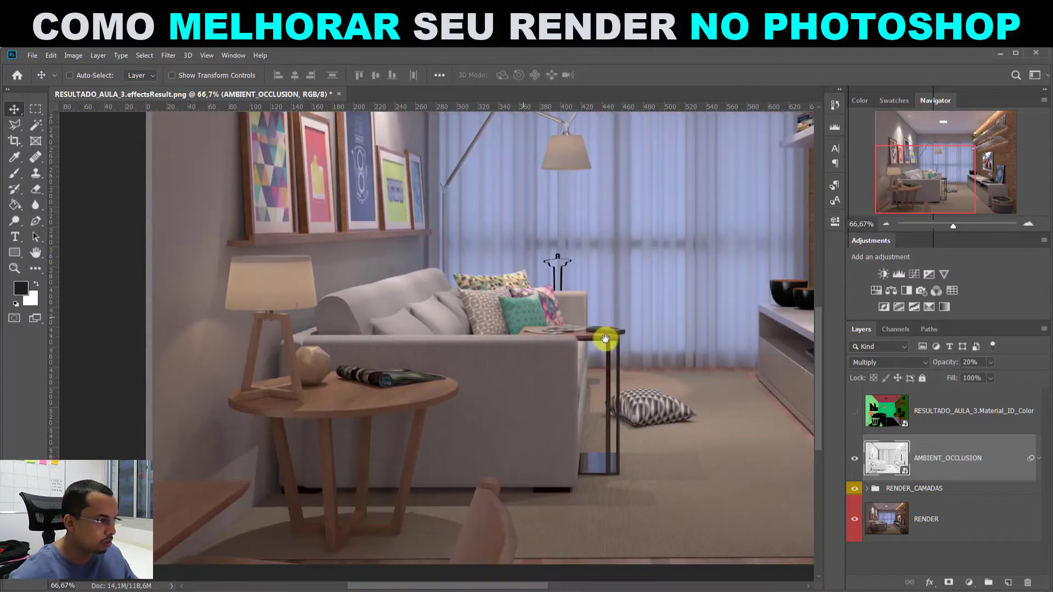
{"action": "left_click", "coordinate": [855, 460]}
{"action": "left_click", "coordinate": [855, 460]}
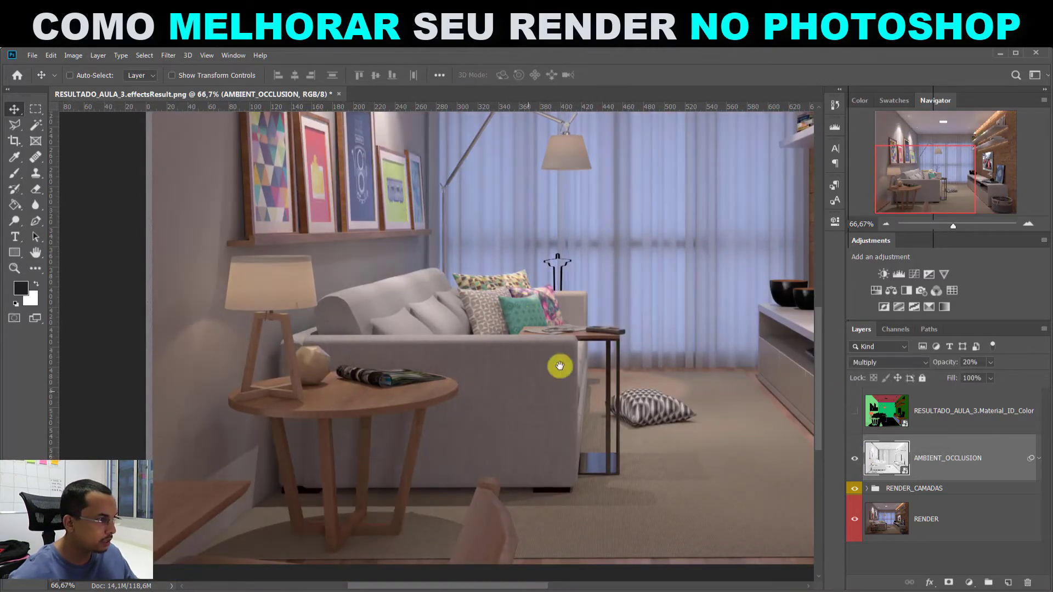
Inspect the TV cabinet, vinyl record picture and lit shelves up close with and without the AMBIENT_OCCLUSION layer.
{"action": "left_click_drag", "start_coordinate": [559, 364], "coordinate": [172, 331]}
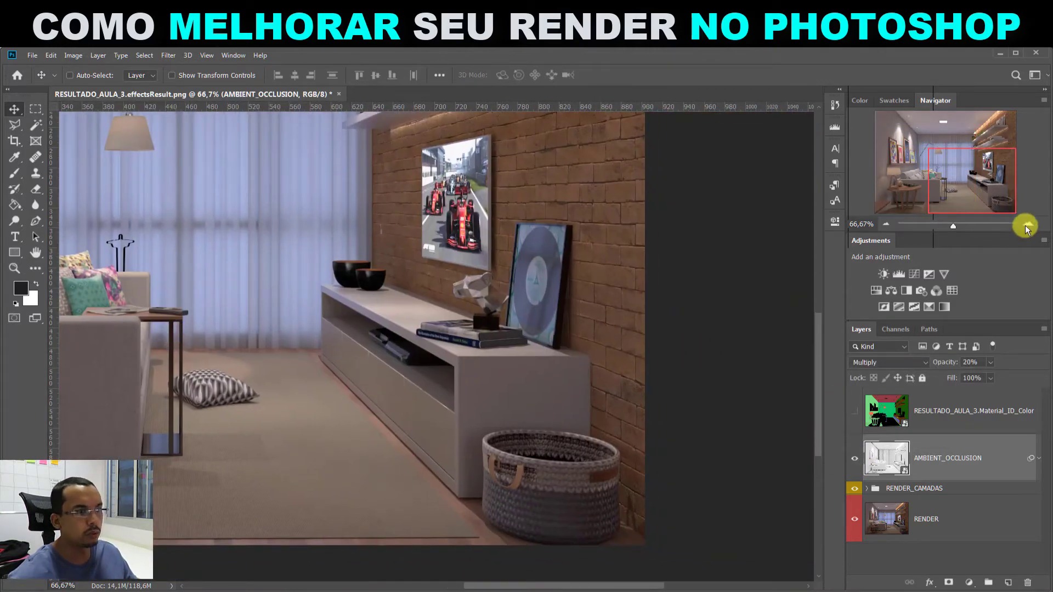
{"action": "left_click", "coordinate": [1028, 225]}
{"action": "left_click", "coordinate": [1028, 225]}
{"action": "left_click_drag", "start_coordinate": [630, 328], "coordinate": [324, 439]}
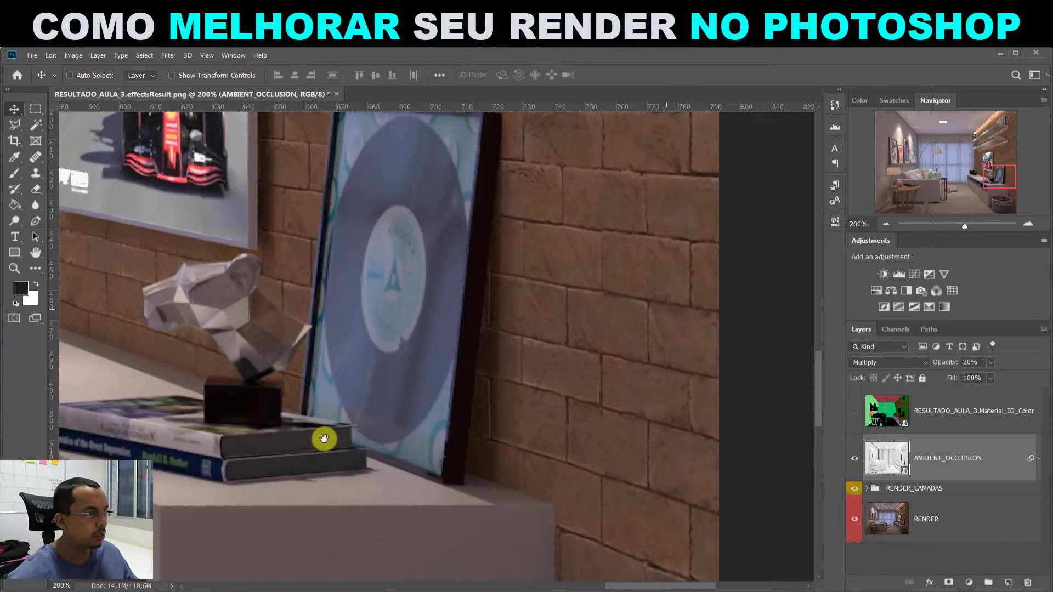
{"action": "left_click", "coordinate": [854, 459]}
{"action": "left_click", "coordinate": [854, 459]}
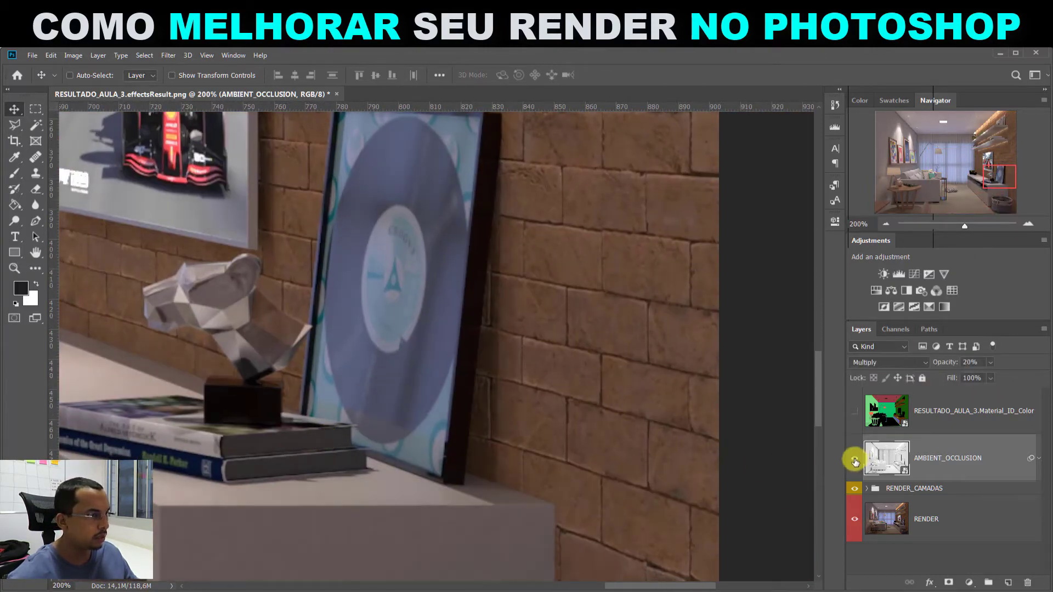
{"action": "left_click", "coordinate": [854, 460]}
{"action": "left_click", "coordinate": [855, 460]}
{"action": "left_click_drag", "start_coordinate": [183, 273], "coordinate": [551, 455]}
{"action": "scroll", "coordinate": [551, 419], "scroll_direction": "down", "scroll_amount": 3}
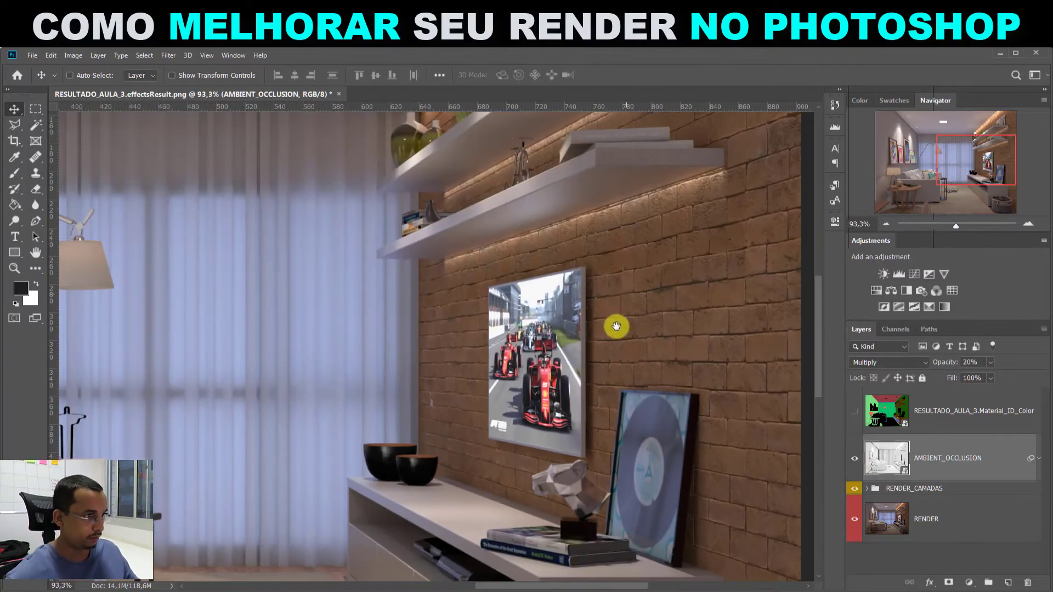
{"action": "left_click_drag", "start_coordinate": [624, 303], "coordinate": [550, 488]}
{"action": "left_click", "coordinate": [855, 460]}
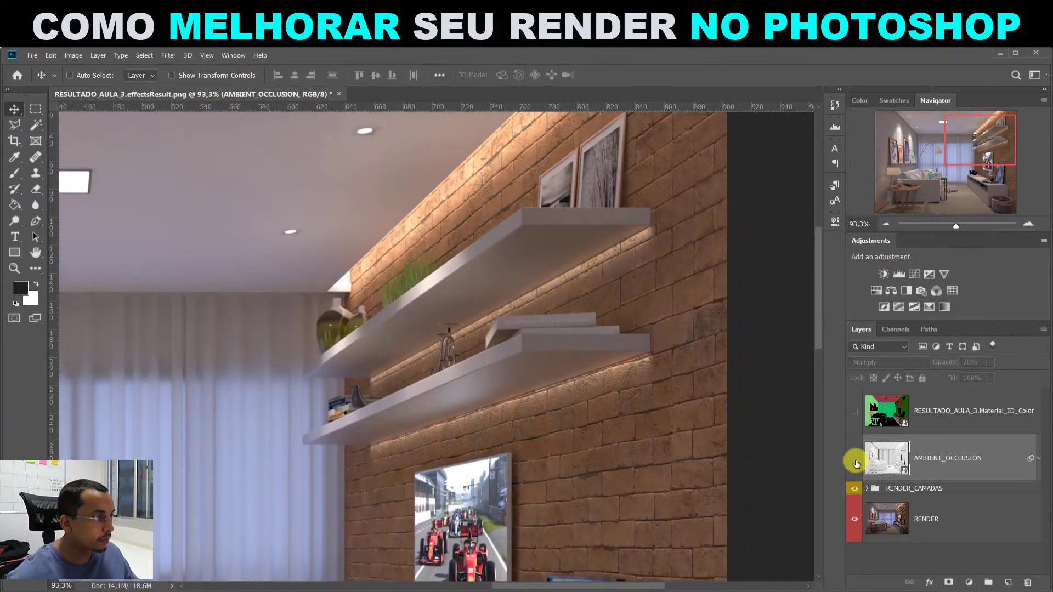
{"action": "left_click", "coordinate": [855, 462]}
{"action": "scroll", "coordinate": [455, 349], "scroll_direction": "down", "scroll_amount": 3}
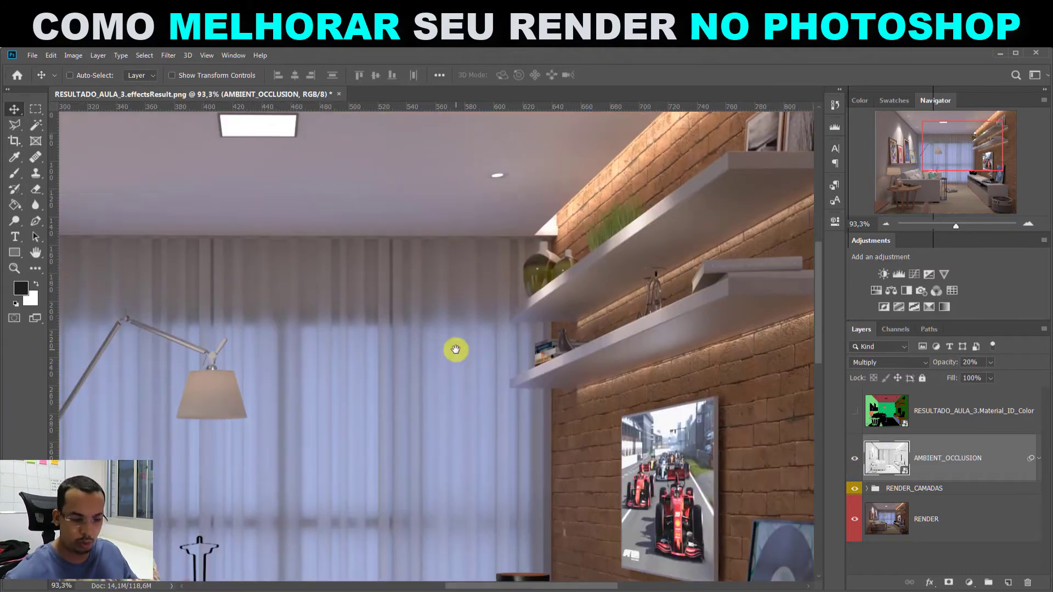
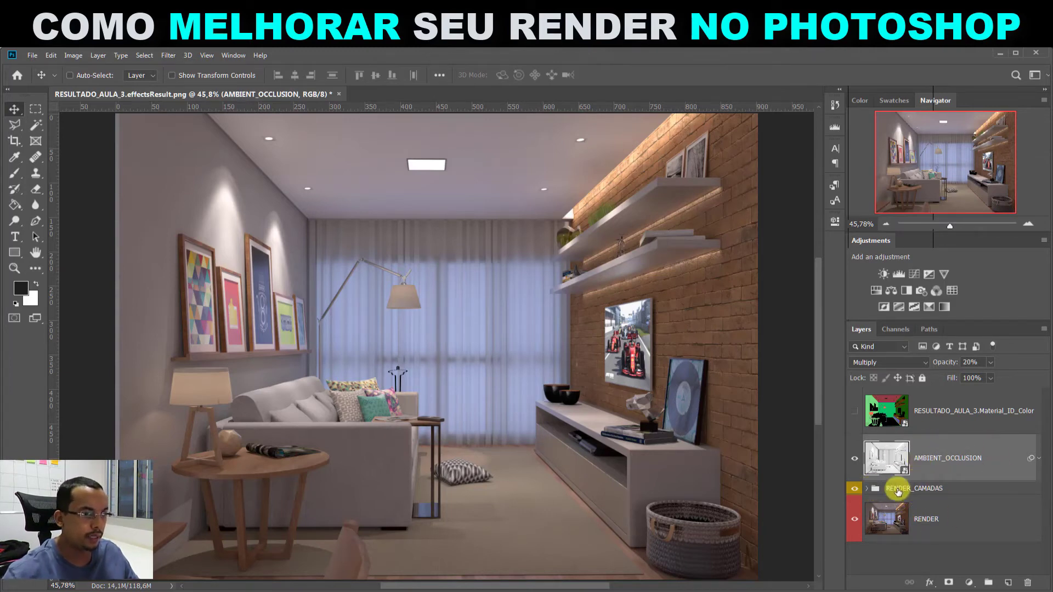
Review the pass layers inside the RENDER_CAMADAS group and collapse the group again.
{"action": "left_click", "coordinate": [868, 488]}
{"action": "scroll", "coordinate": [946, 459], "scroll_direction": "down", "scroll_amount": 4}
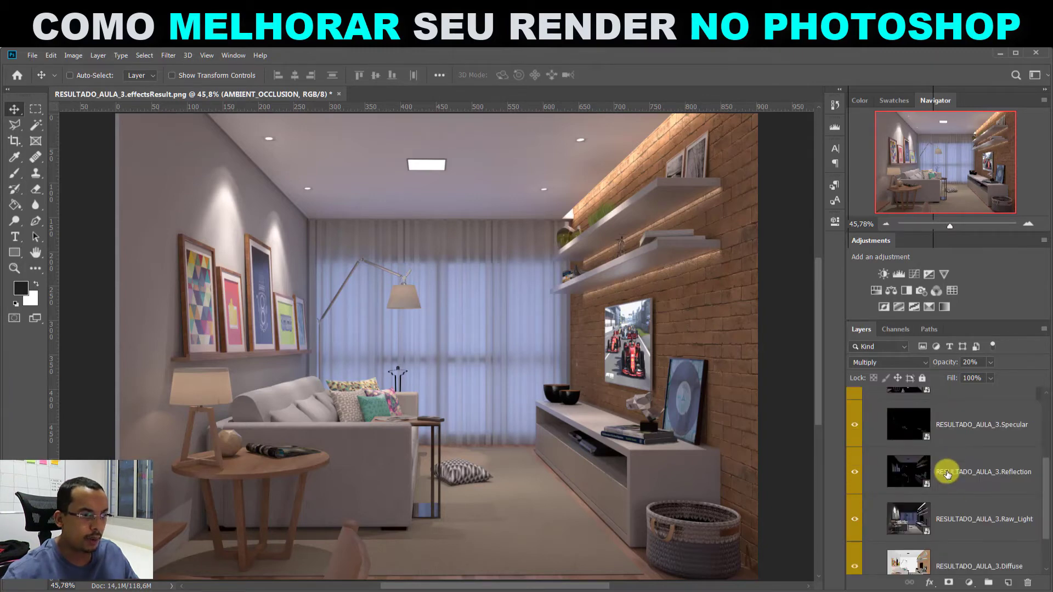
{"action": "scroll", "coordinate": [944, 518], "scroll_direction": "up", "scroll_amount": 4}
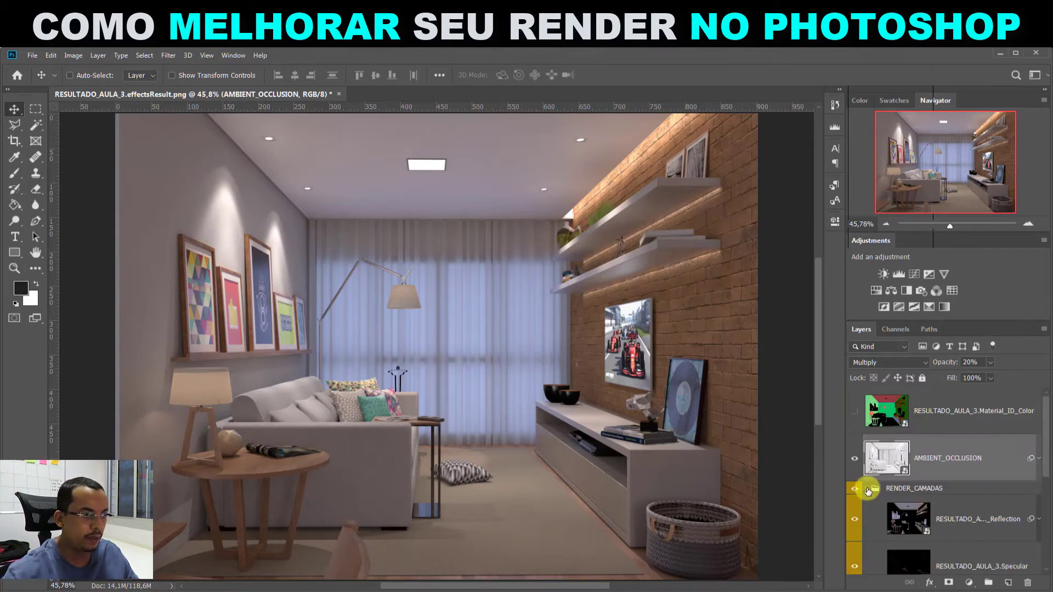
{"action": "left_click", "coordinate": [867, 489]}
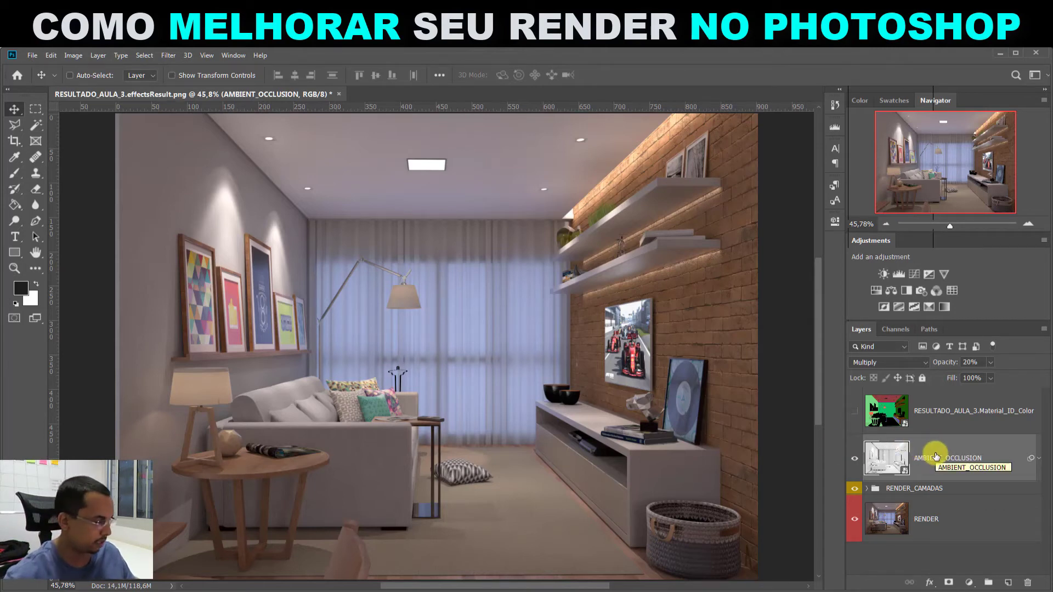
Stamp all visible layers into a new layer above AMBIENT_OCCLUSION and hide AMBIENT_OCCLUSION, RENDER_CAMADAS and the original RENDER layer.
{"action": "key", "text": "ctrl+alt+shift+e"}
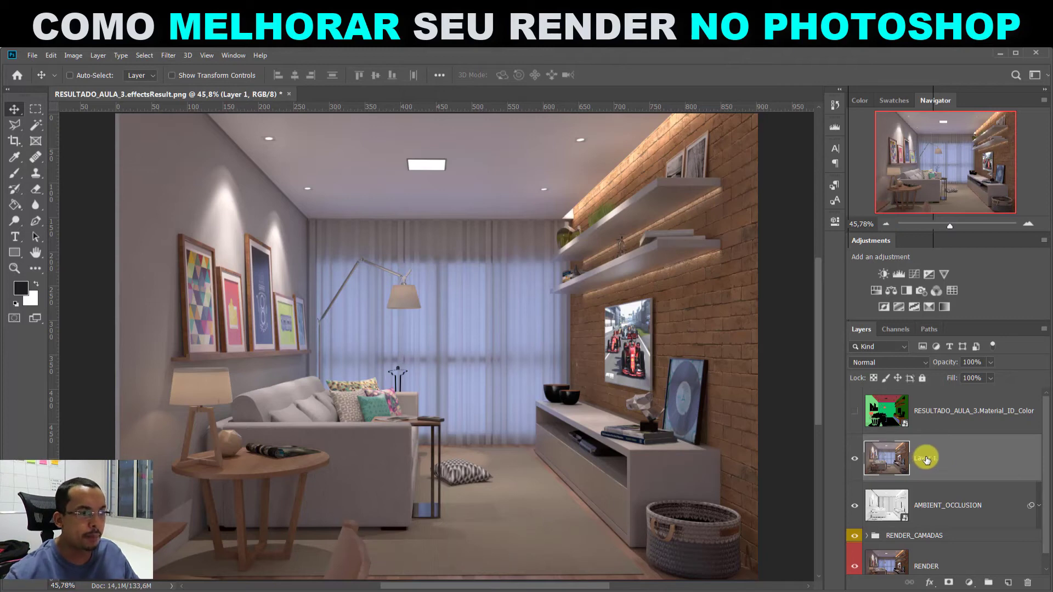
{"action": "left_click", "coordinate": [855, 461]}
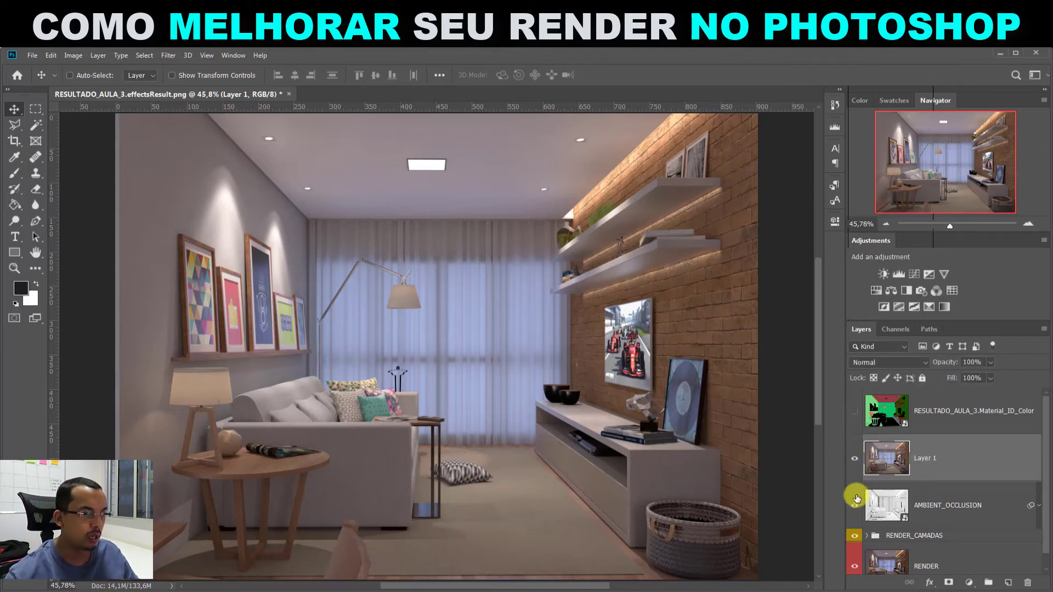
{"action": "left_click_drag", "start_coordinate": [853, 506], "coordinate": [853, 570]}
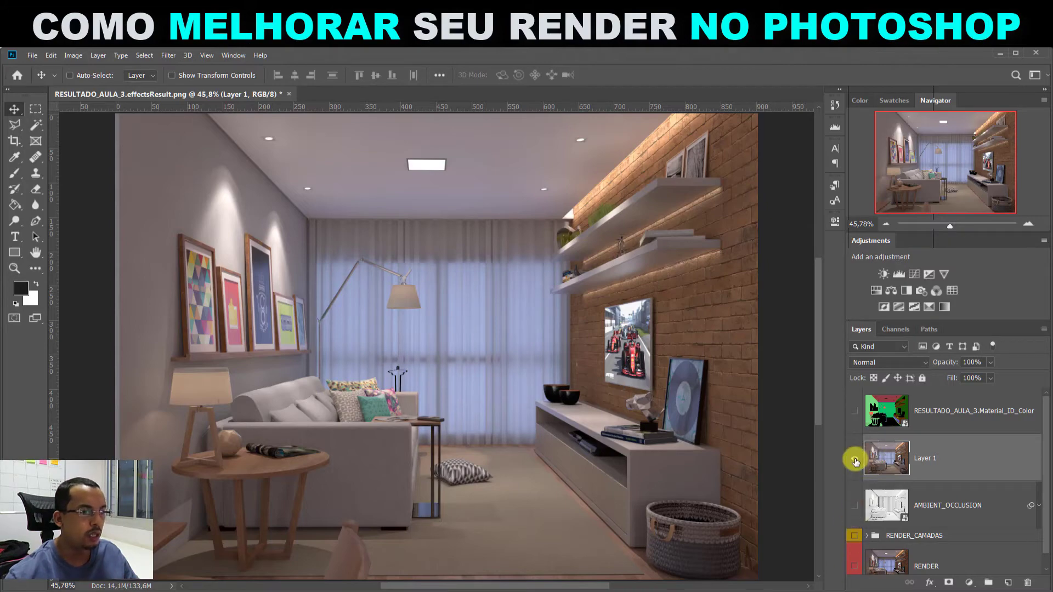
{"action": "left_click", "coordinate": [854, 462]}
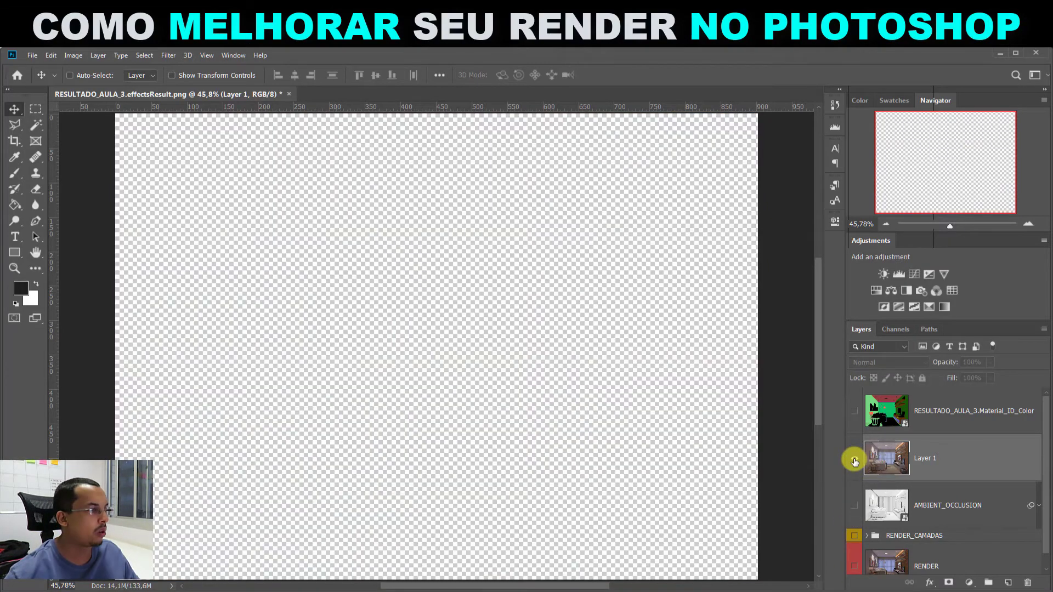
{"action": "left_click", "coordinate": [855, 462]}
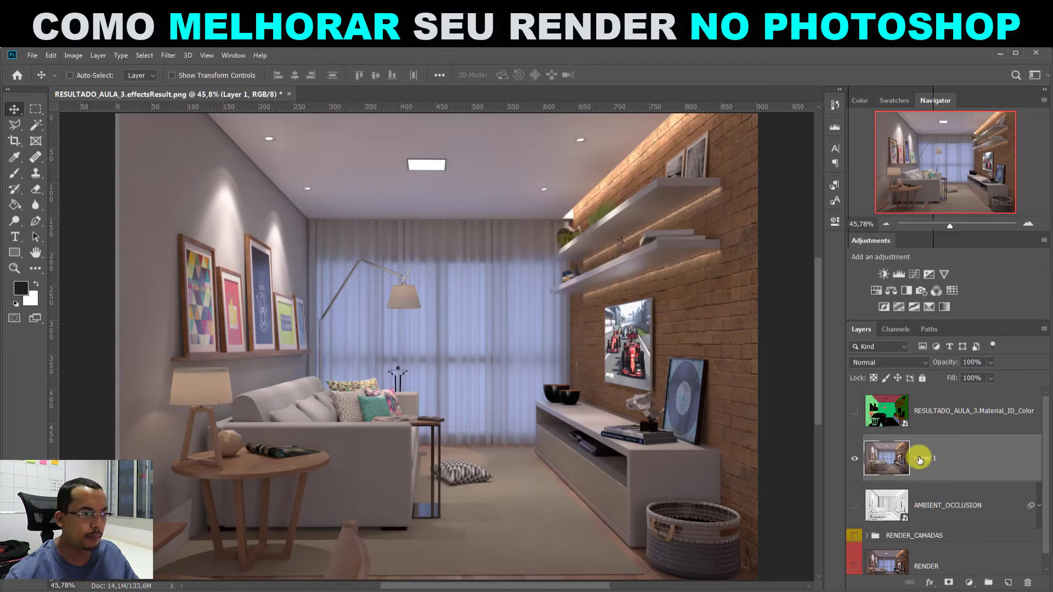
Rename the stamped layer as RENDER and give it a red colour label.
{"action": "double_click", "coordinate": [920, 459]}
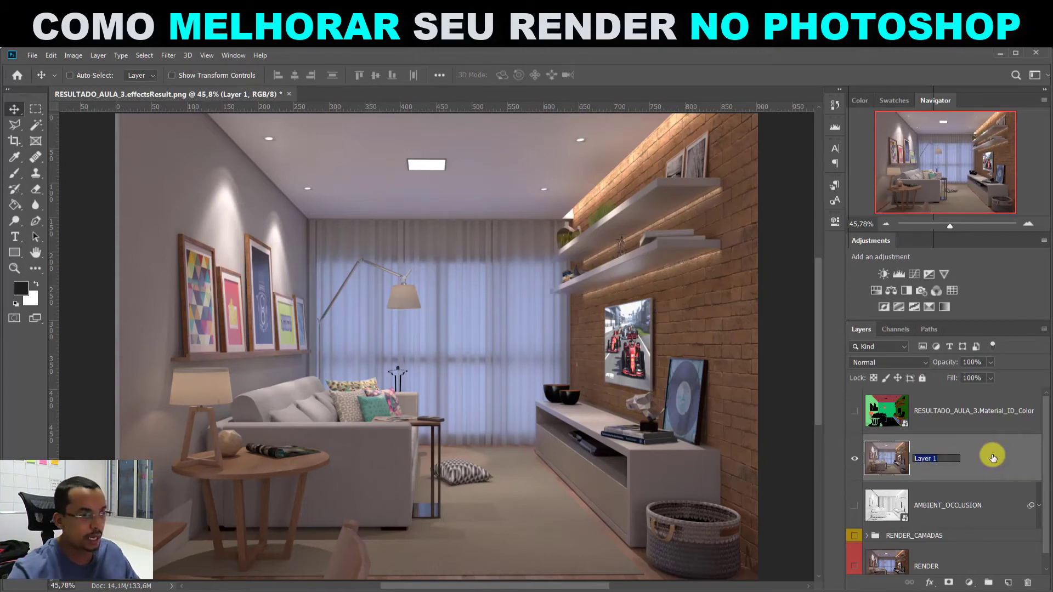
{"action": "key", "text": "Return"}
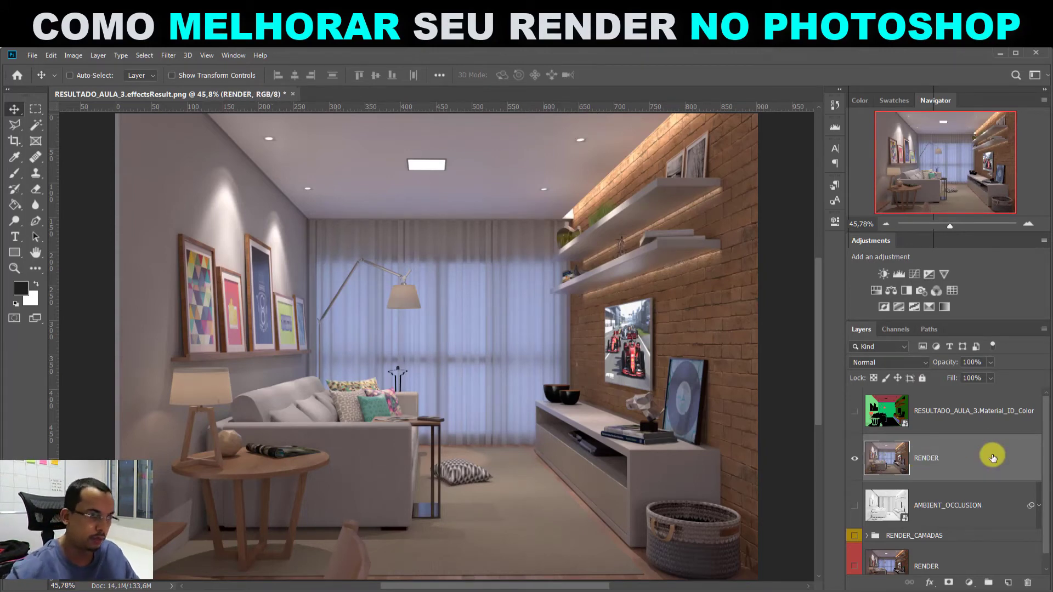
{"action": "right_click", "coordinate": [856, 459]}
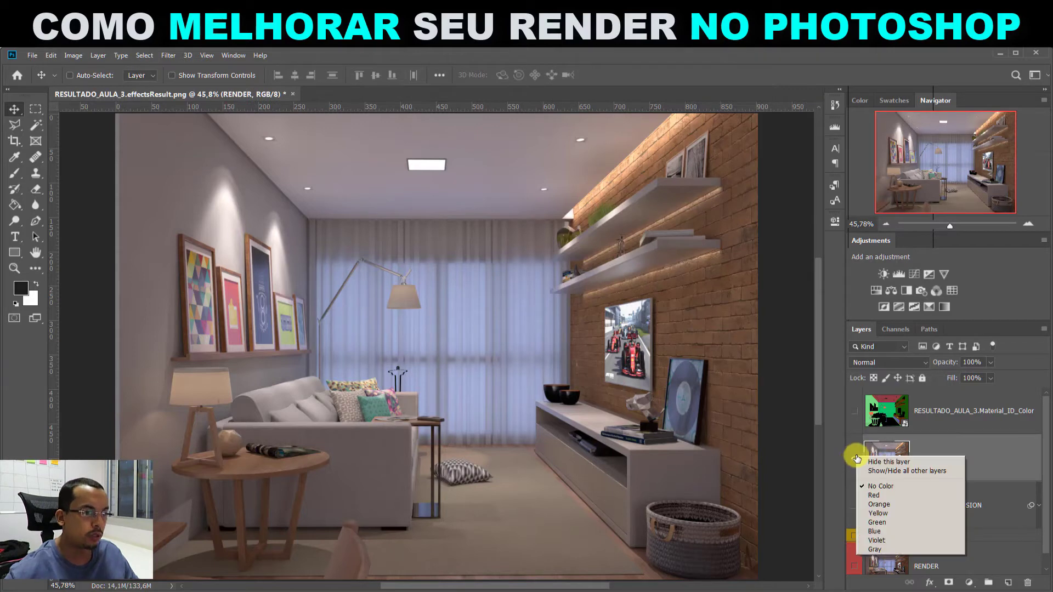
{"action": "left_click", "coordinate": [876, 496]}
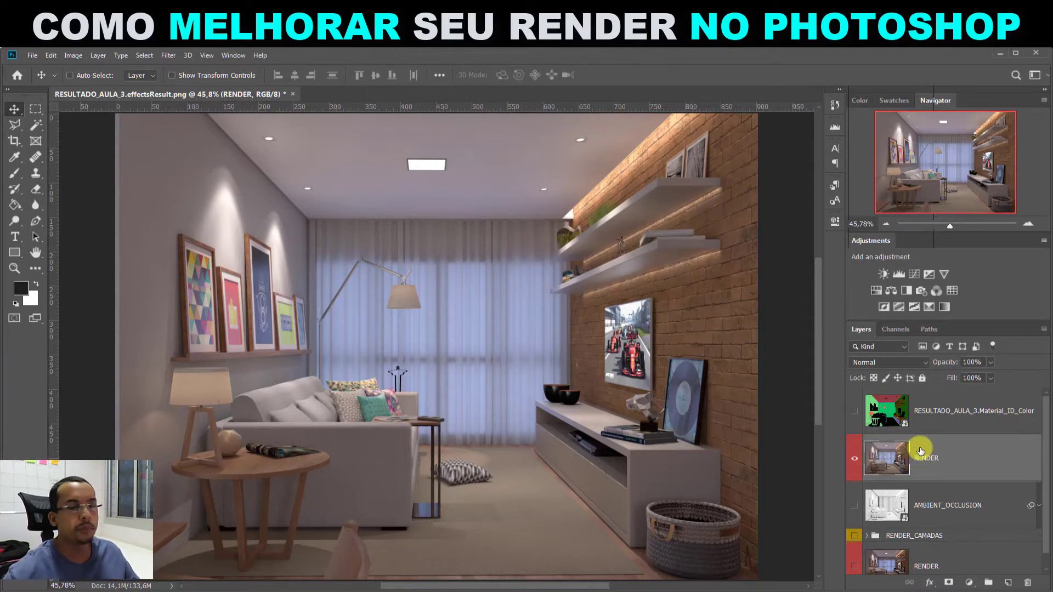
Open the Camera Raw Filter on the visible RENDER layer and set its white balance to Auto, refining the tint to -15.
{"action": "left_click", "coordinate": [168, 56]}
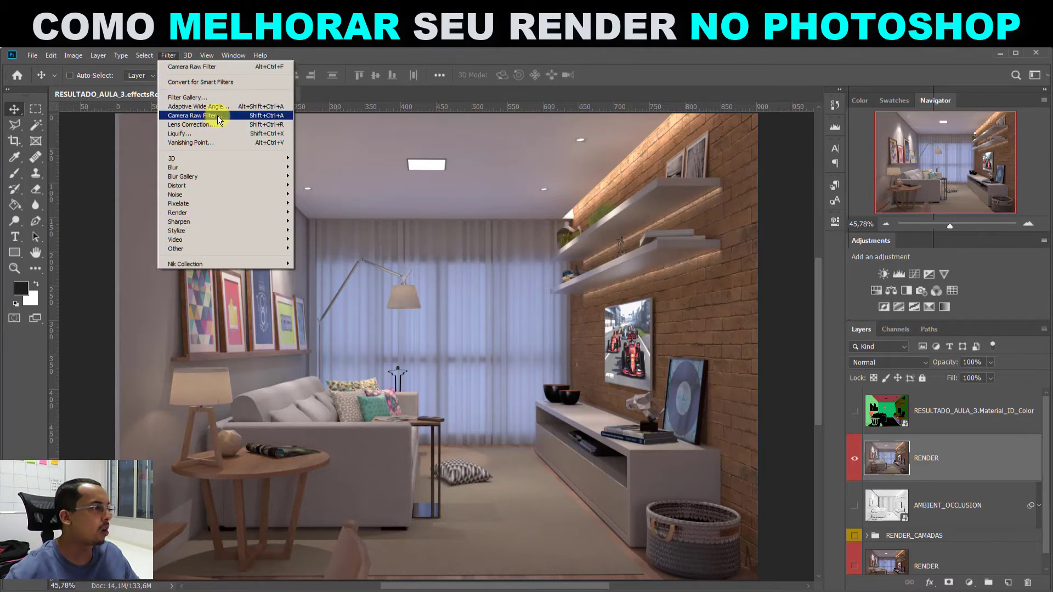
{"action": "left_click", "coordinate": [237, 114]}
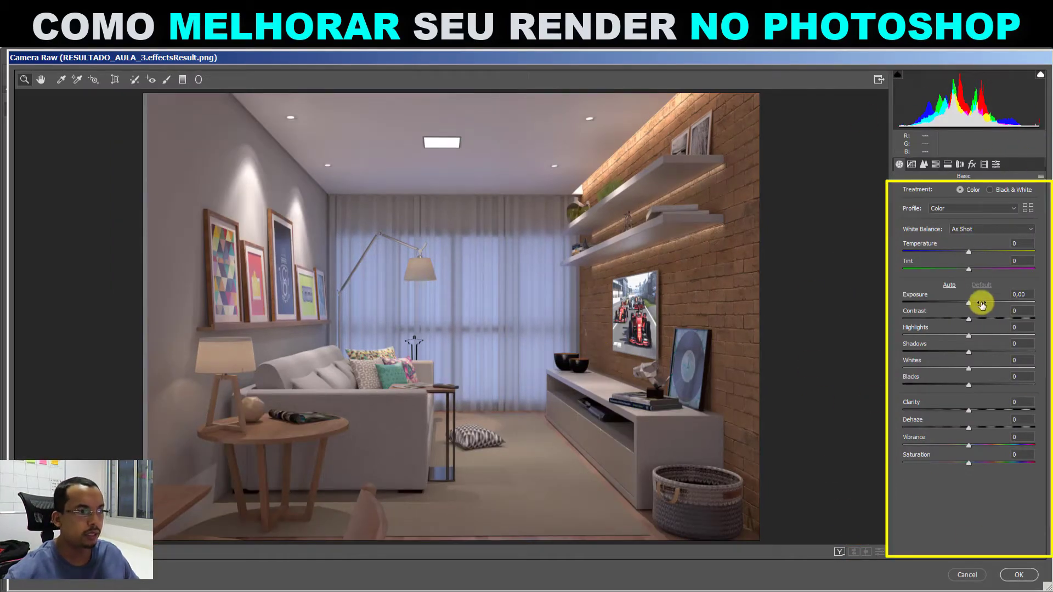
{"action": "left_click", "coordinate": [976, 230]}
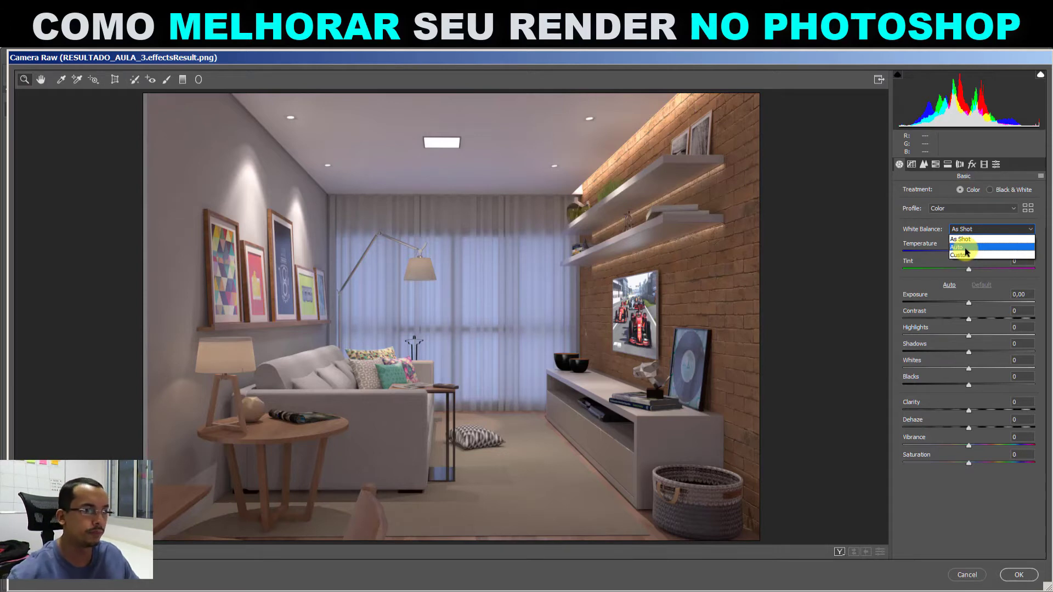
{"action": "left_click", "coordinate": [965, 248]}
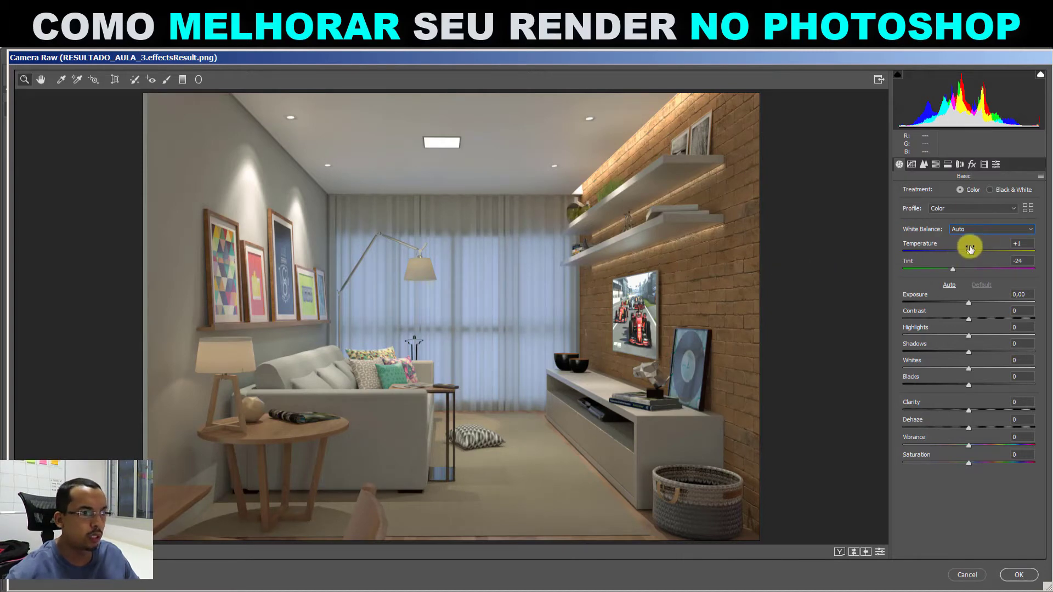
{"action": "left_click_drag", "start_coordinate": [954, 267], "coordinate": [958, 267]}
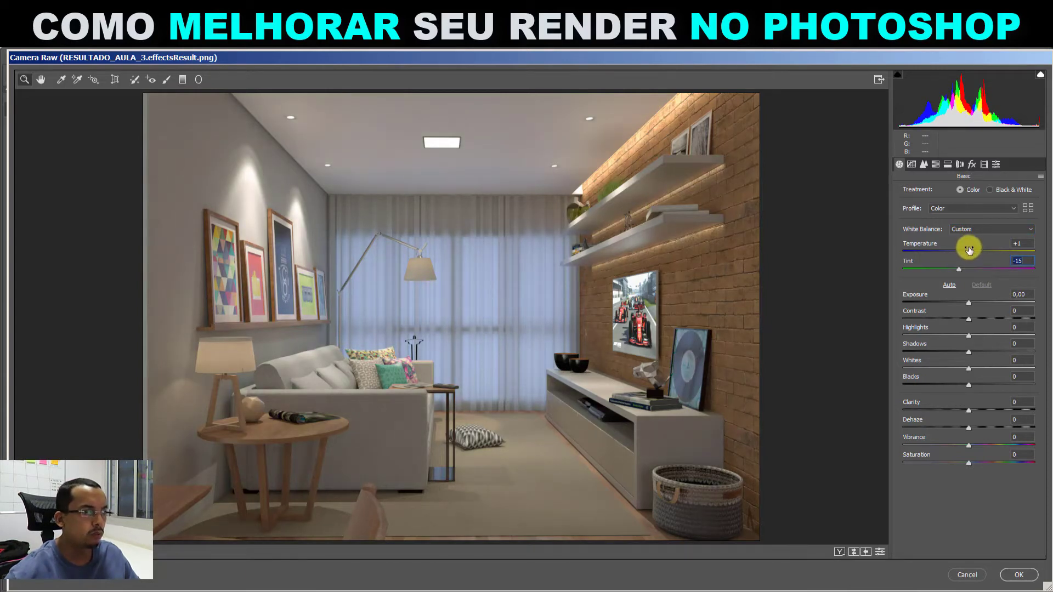
{"action": "mouse_move", "coordinate": [969, 249]}
{"action": "left_mouse_down"}
{"action": "mouse_move", "coordinate": [981, 249]}
{"action": "mouse_move", "coordinate": [961, 252]}
{"action": "mouse_move", "coordinate": [970, 251]}
{"action": "left_mouse_up"}
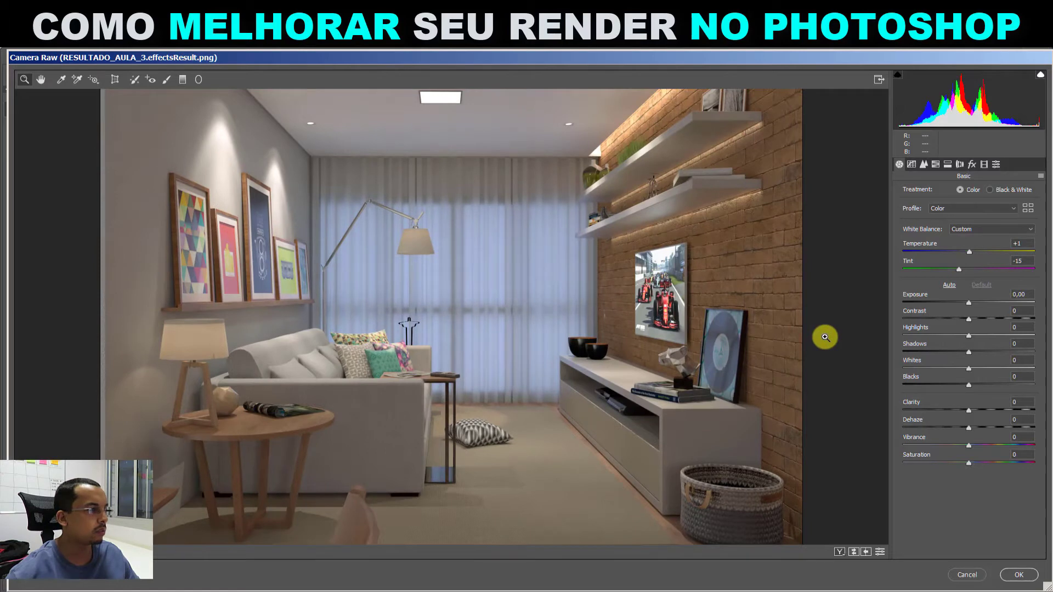
Show the before and after views side by side and set the temperature to +2 and the tint to -11.
{"action": "left_click", "coordinate": [767, 319], "text": "alt"}
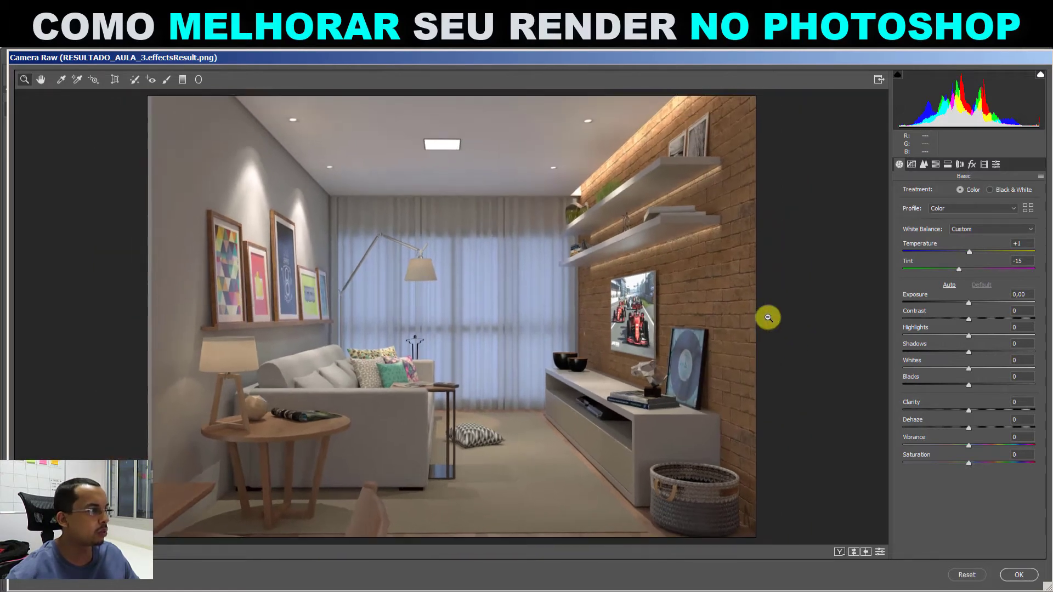
{"action": "left_click", "coordinate": [839, 551]}
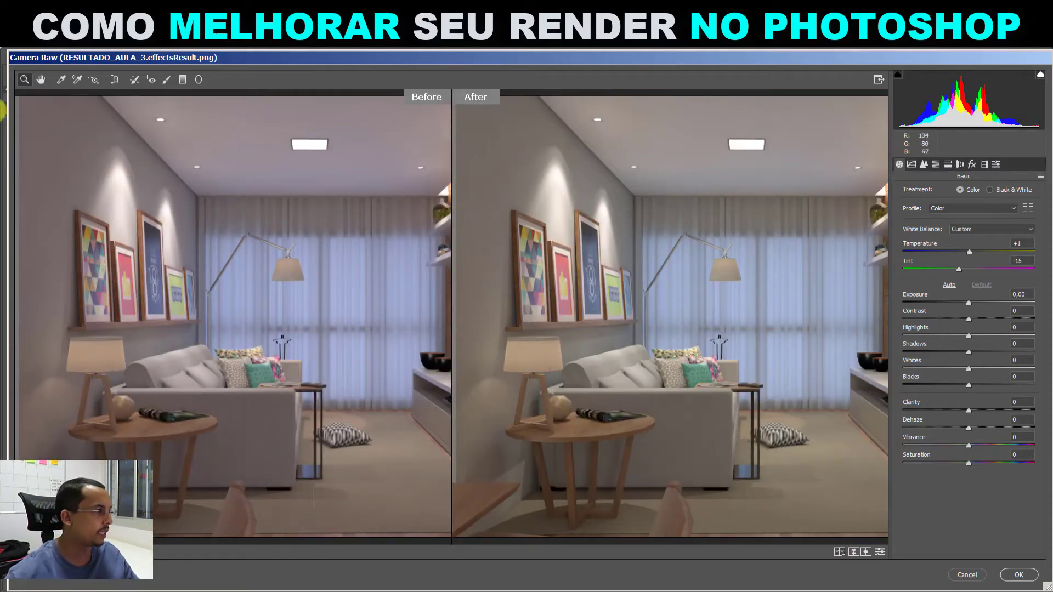
{"action": "left_click_drag", "start_coordinate": [386, 316], "coordinate": [308, 329]}
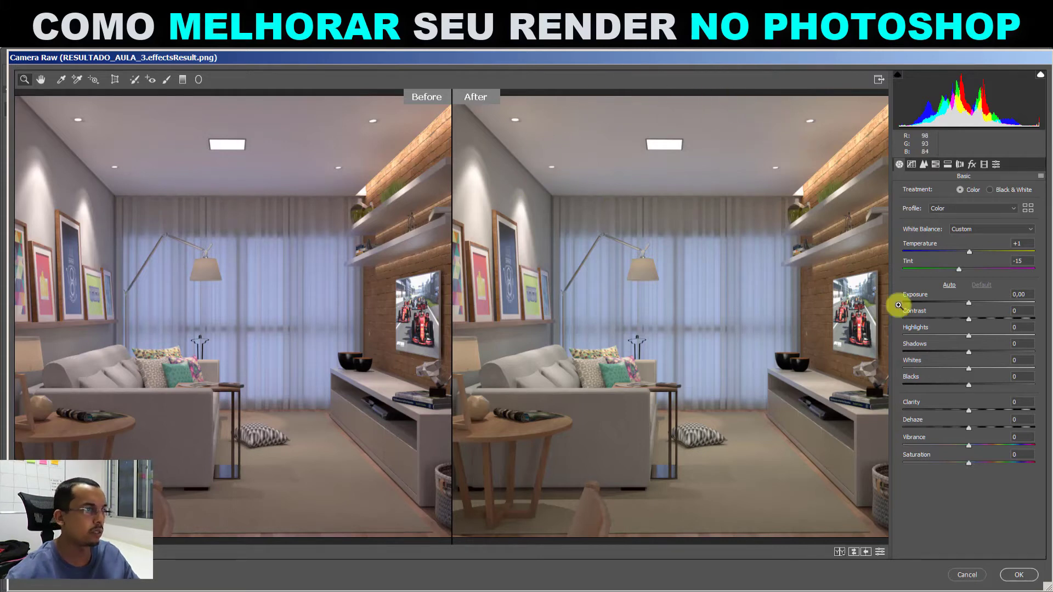
{"action": "left_click_drag", "start_coordinate": [969, 250], "coordinate": [959, 265]}
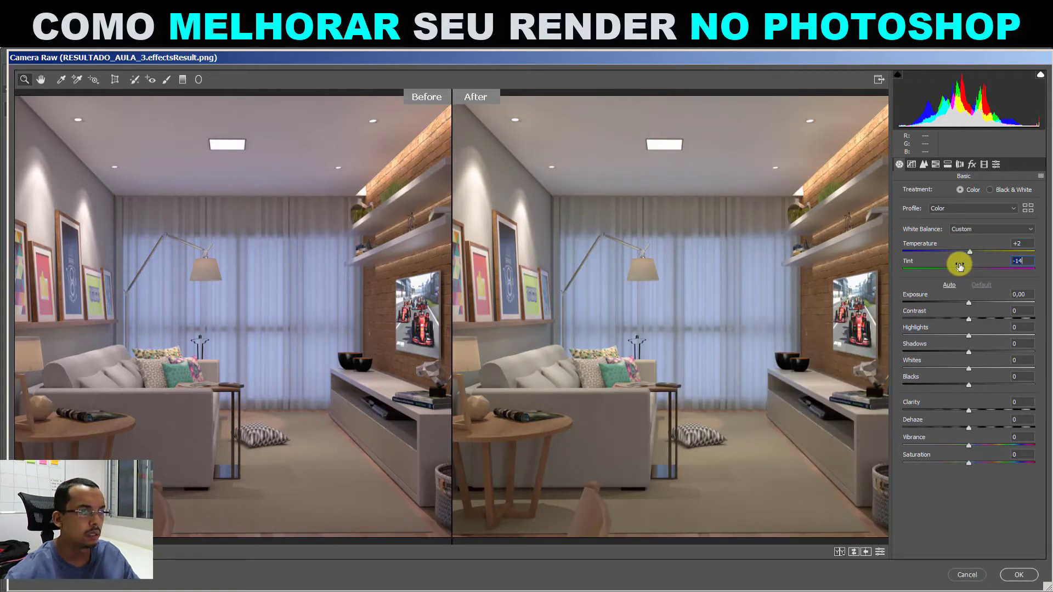
{"action": "left_click_drag", "start_coordinate": [960, 266], "coordinate": [961, 266]}
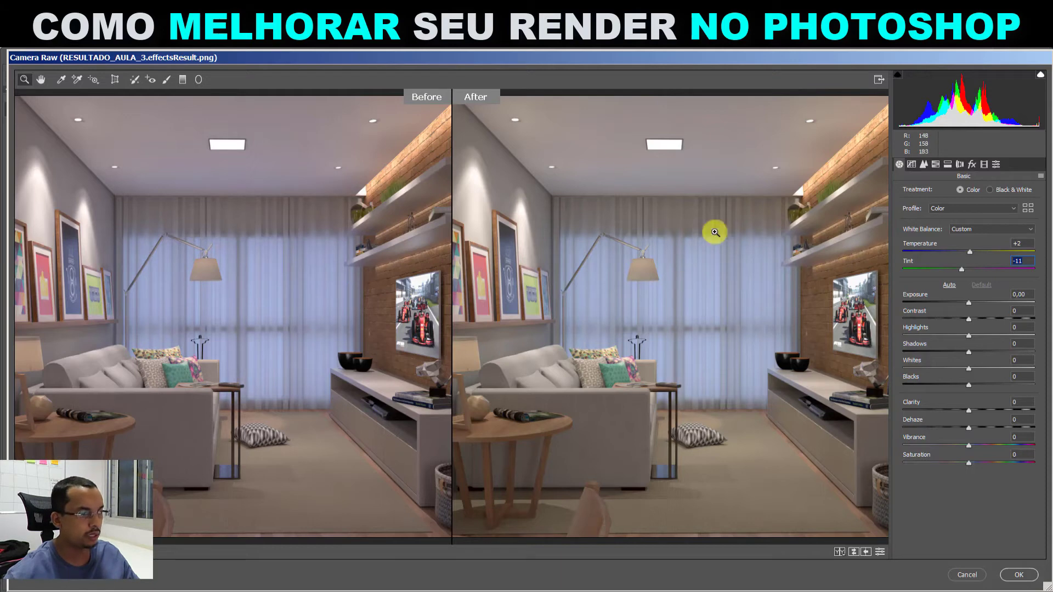
Compare the white balance correction with the original in the swapped, split and stacked before/after layouts, and return to the single fitted view.
{"action": "left_click", "coordinate": [854, 553]}
{"action": "left_click", "coordinate": [853, 553]}
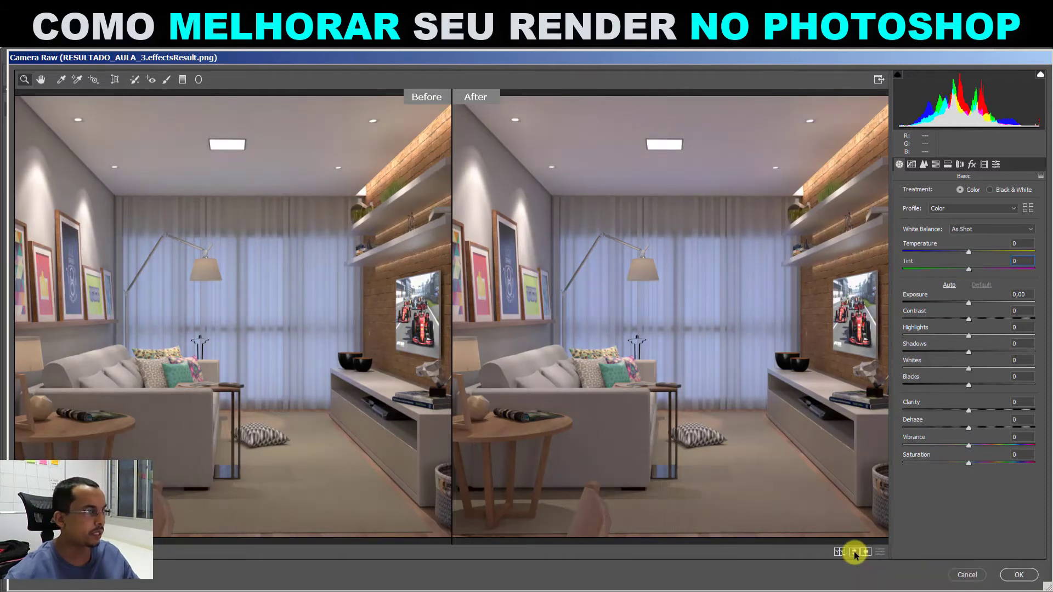
{"action": "left_click", "coordinate": [838, 551]}
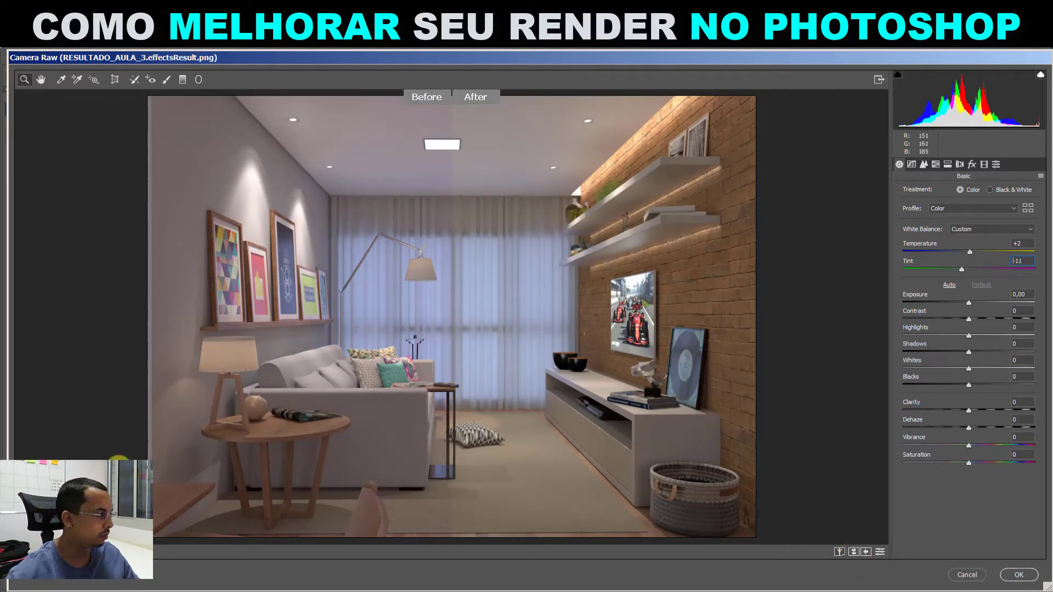
{"action": "left_click", "coordinate": [451, 108]}
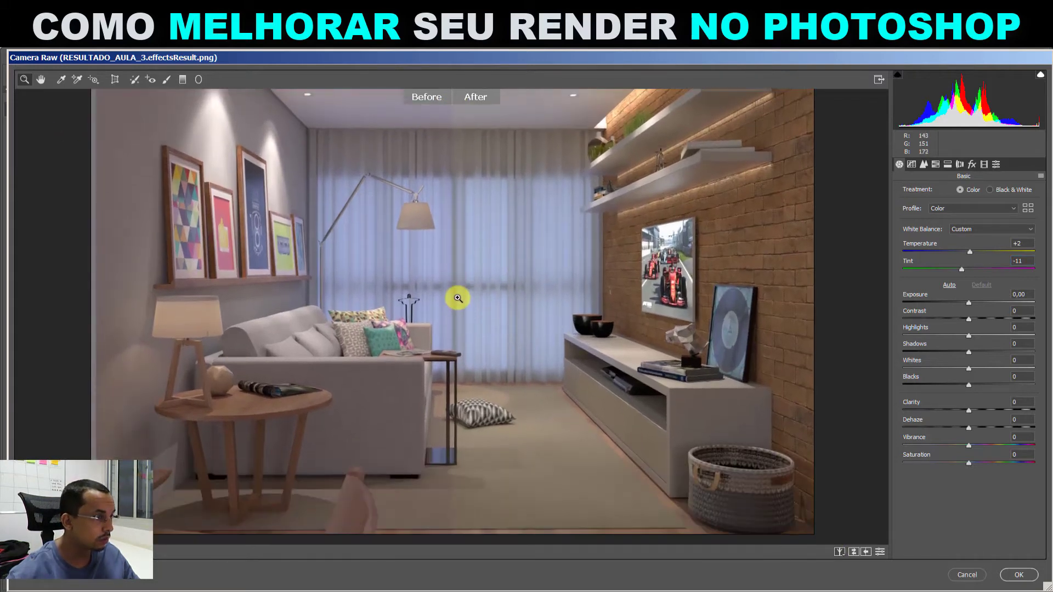
{"action": "left_click", "coordinate": [839, 552]}
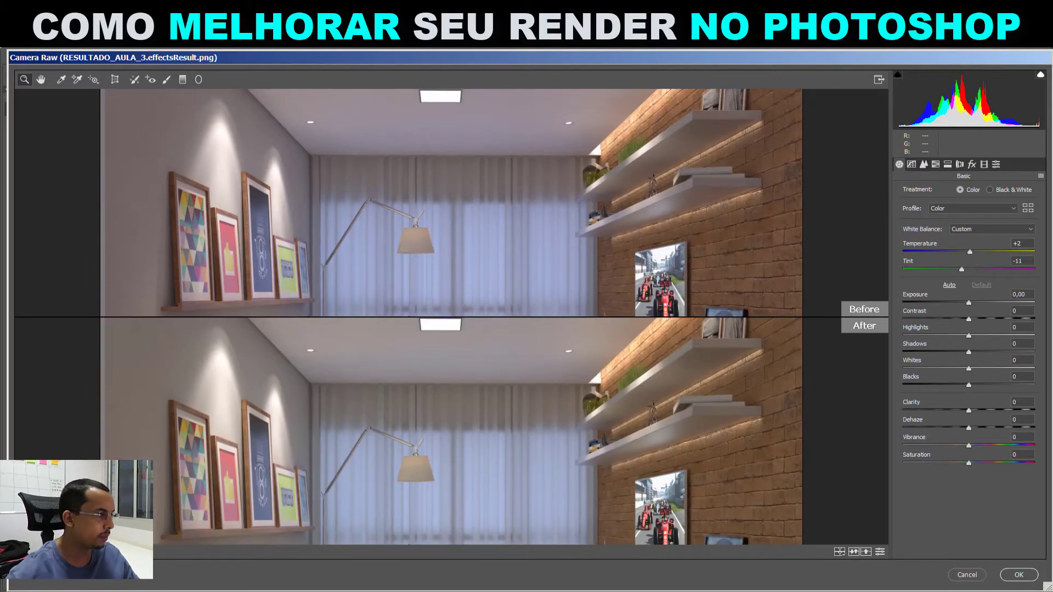
{"action": "key", "text": "ctrl+minus"}
{"action": "key", "text": "ctrl+minus"}
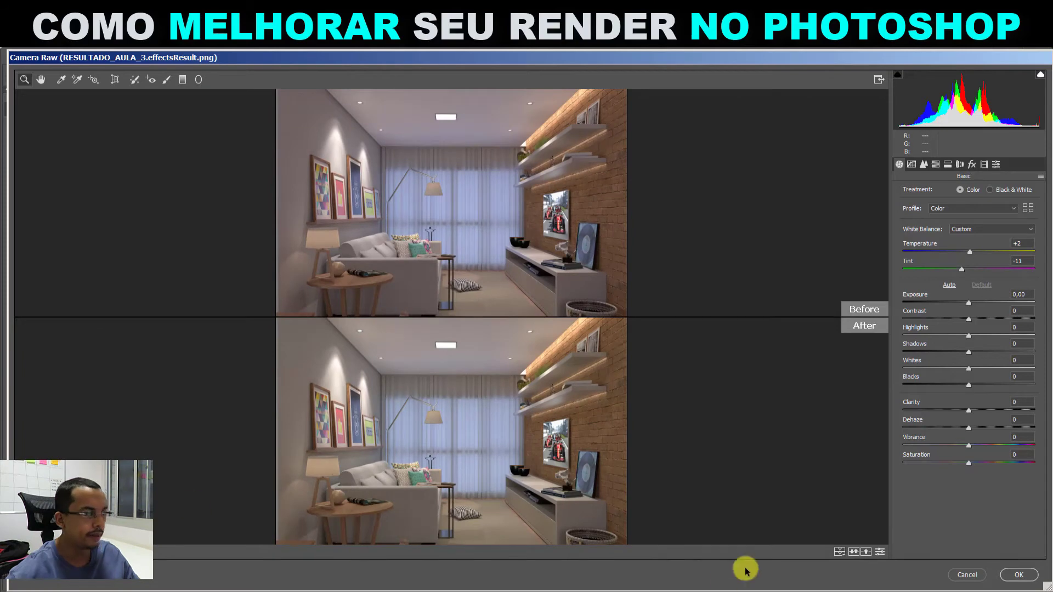
{"action": "left_click", "coordinate": [839, 551]}
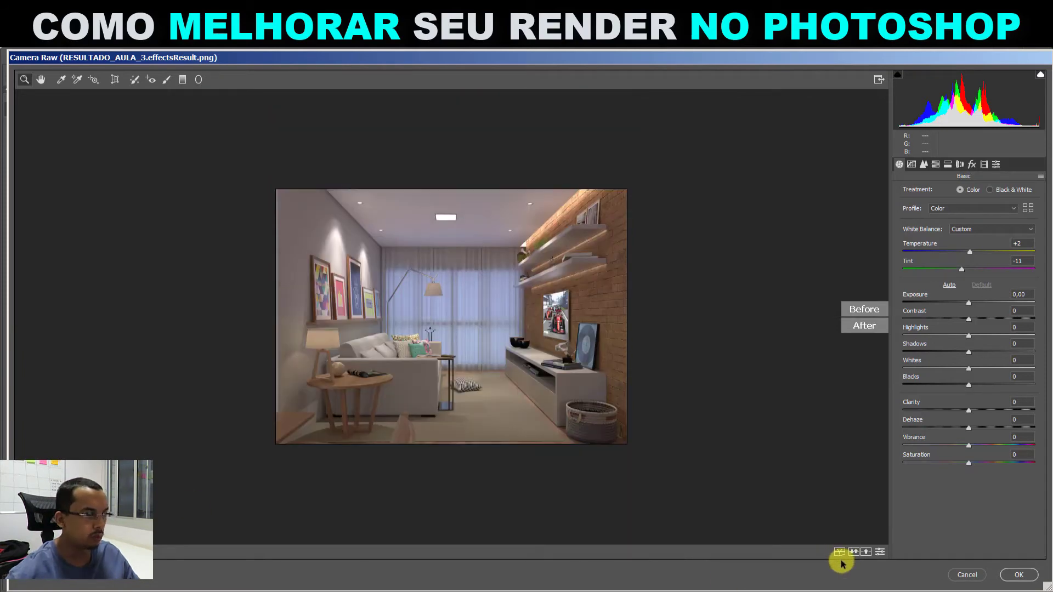
{"action": "left_click", "coordinate": [841, 555]}
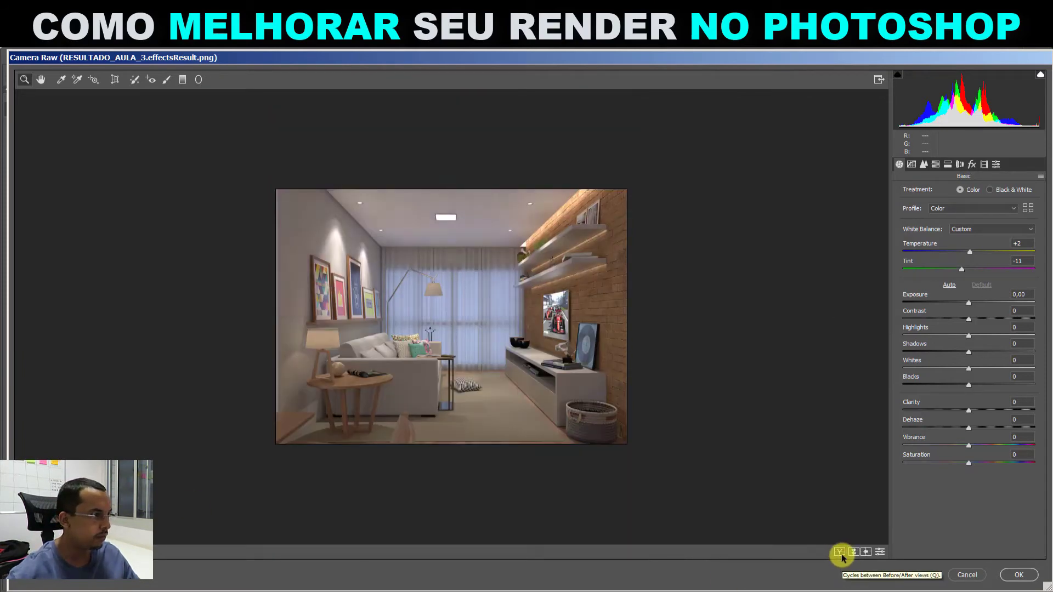
{"action": "left_click", "coordinate": [547, 307]}
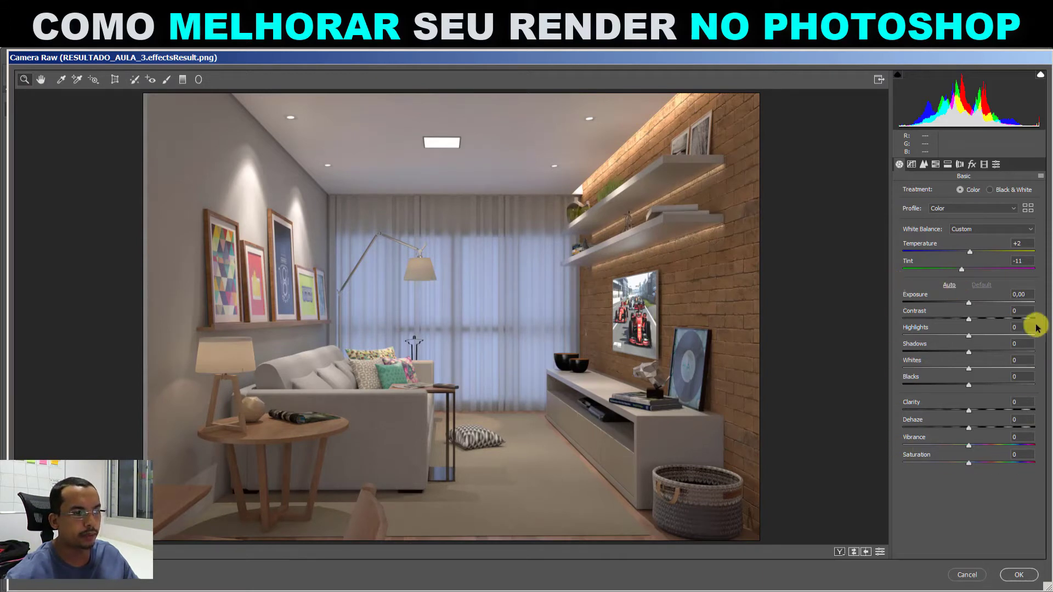
Set the contrast to +19, highlights to -18, shadows to -19, whites to -11 and blacks to -3.
{"action": "left_click", "coordinate": [948, 285]}
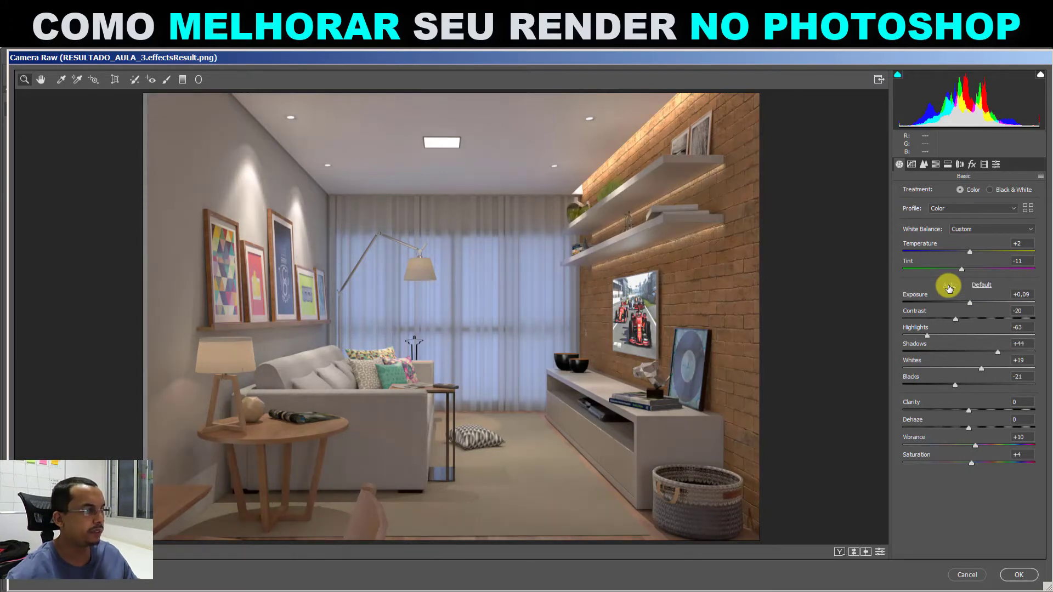
{"action": "left_click", "coordinate": [981, 285]}
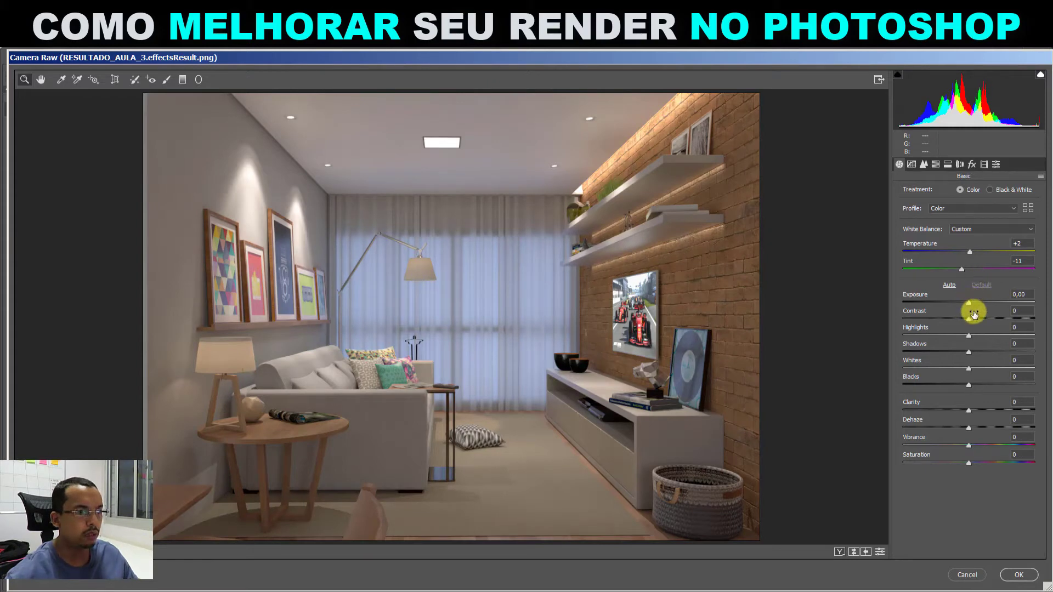
{"action": "left_click_drag", "start_coordinate": [969, 316], "coordinate": [966, 339]}
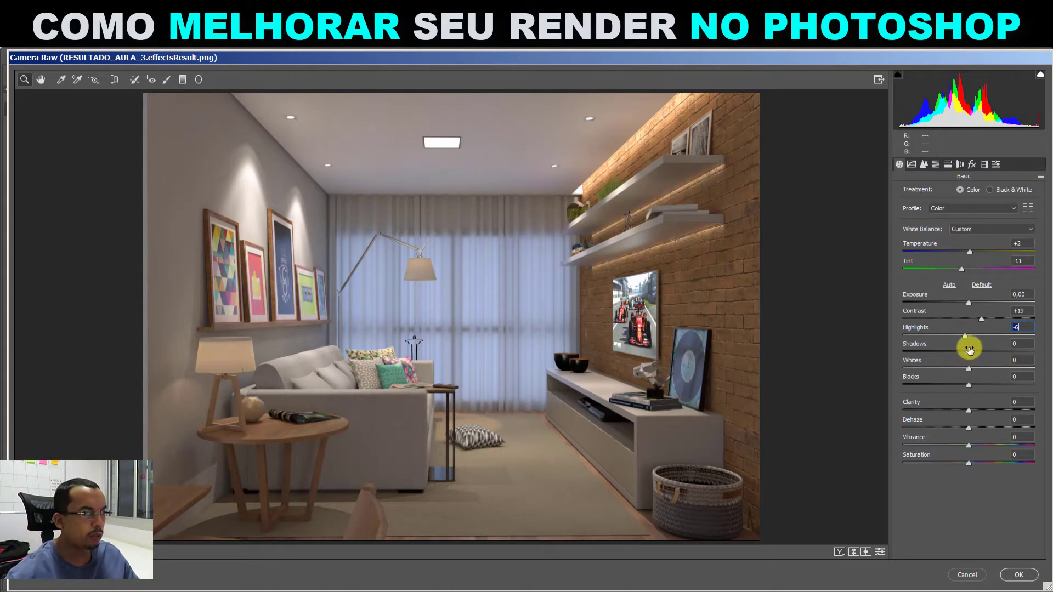
{"action": "mouse_move", "coordinate": [969, 350]}
{"action": "left_mouse_down"}
{"action": "mouse_move", "coordinate": [1022, 355]}
{"action": "mouse_move", "coordinate": [939, 356]}
{"action": "mouse_move", "coordinate": [959, 356]}
{"action": "left_mouse_up"}
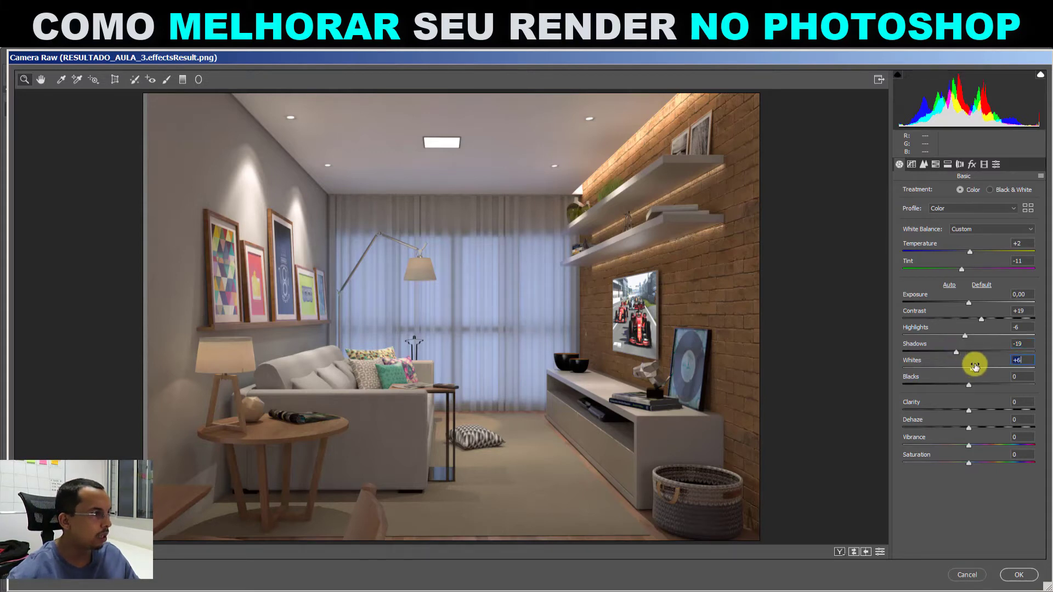
{"action": "mouse_move", "coordinate": [970, 366]}
{"action": "left_mouse_down"}
{"action": "mouse_move", "coordinate": [961, 368]}
{"action": "mouse_move", "coordinate": [993, 367]}
{"action": "mouse_move", "coordinate": [968, 371]}
{"action": "left_mouse_up"}
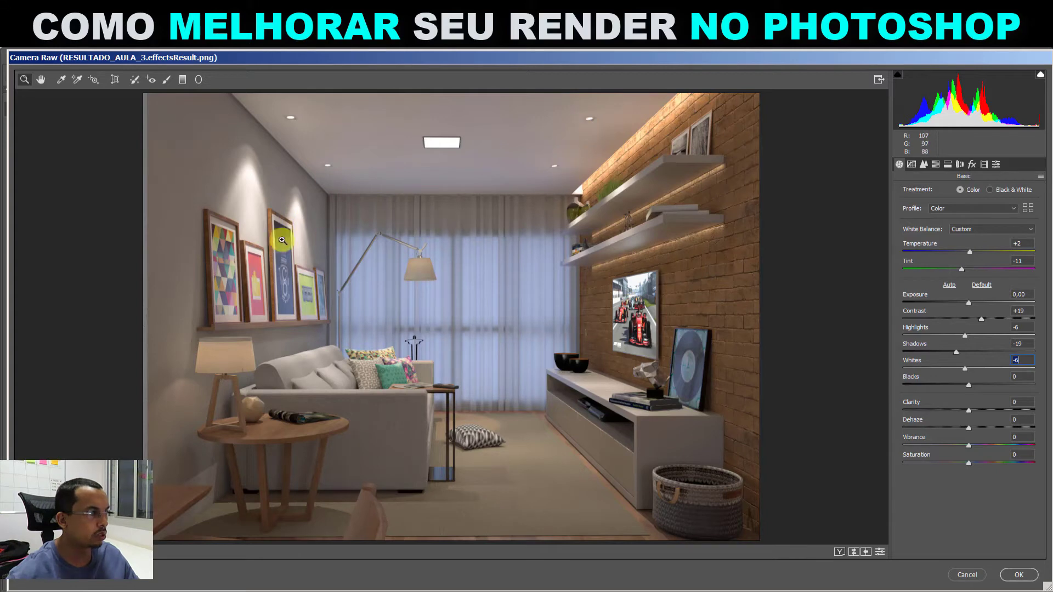
{"action": "left_click", "coordinate": [965, 332]}
{"action": "left_click_drag", "start_coordinate": [965, 333], "coordinate": [968, 392]}
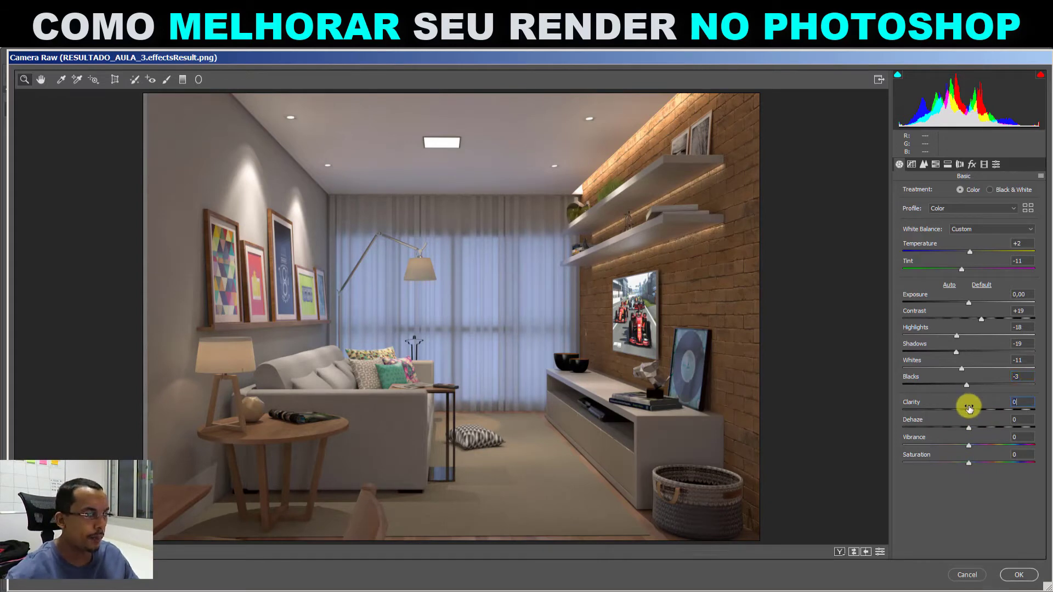
Set the clarity to +2, vibrance to +8 and saturation to -13.
{"action": "left_click_drag", "start_coordinate": [969, 407], "coordinate": [1036, 420]}
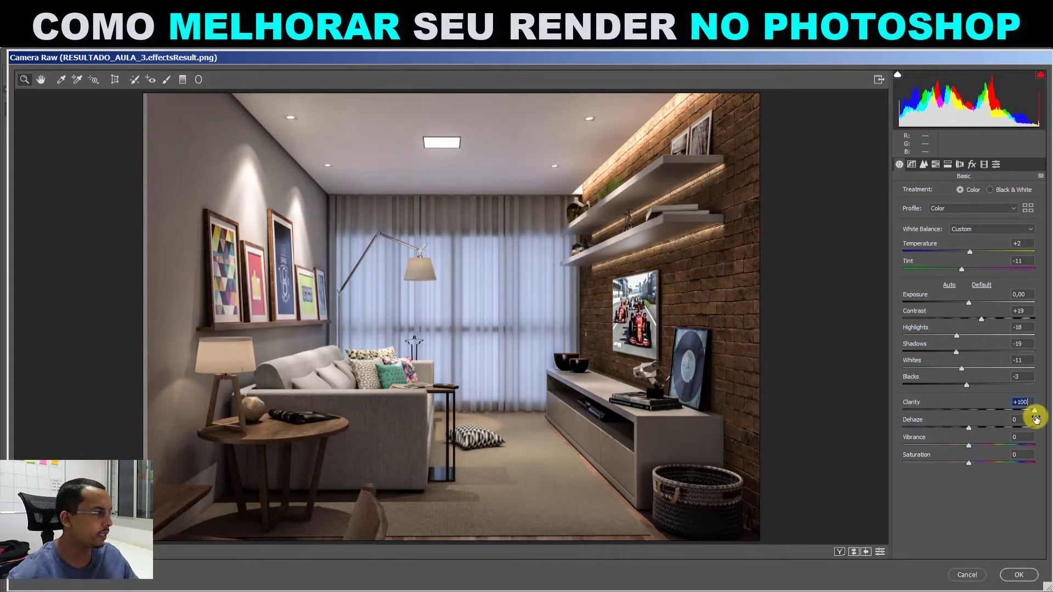
{"action": "left_click_drag", "start_coordinate": [1036, 418], "coordinate": [983, 426]}
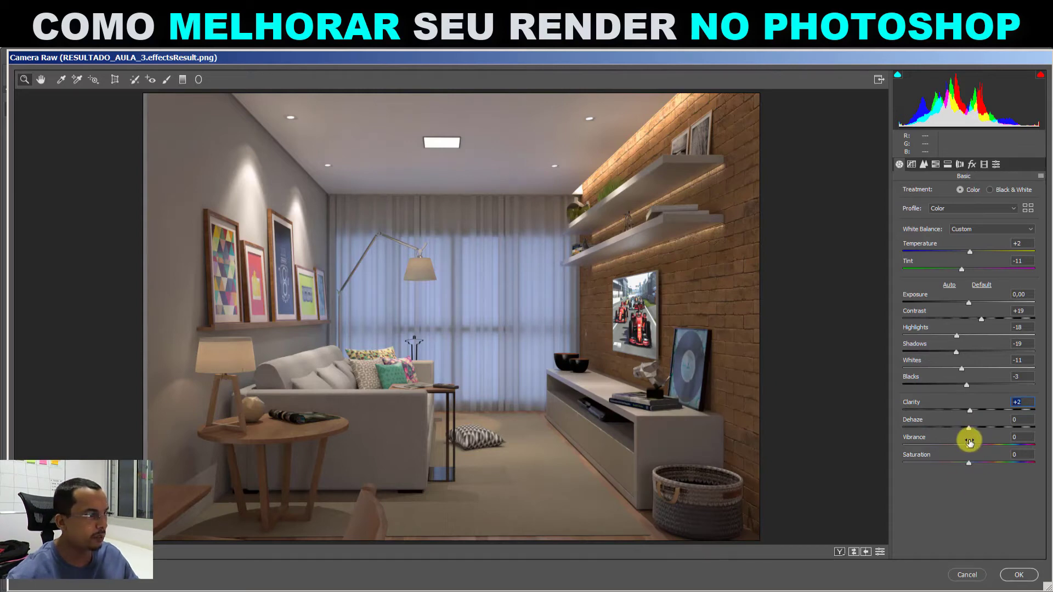
{"action": "mouse_move", "coordinate": [969, 442]}
{"action": "left_mouse_down"}
{"action": "mouse_move", "coordinate": [978, 442]}
{"action": "mouse_move", "coordinate": [956, 462]}
{"action": "mouse_move", "coordinate": [966, 464]}
{"action": "mouse_move", "coordinate": [973, 443]}
{"action": "left_mouse_up"}
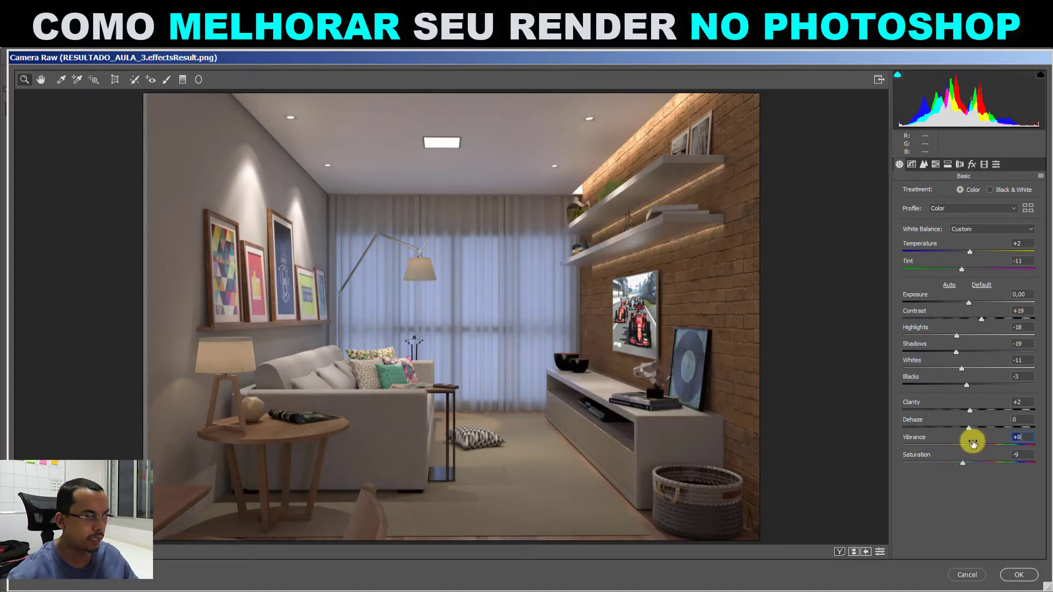
{"action": "left_click", "coordinate": [962, 461]}
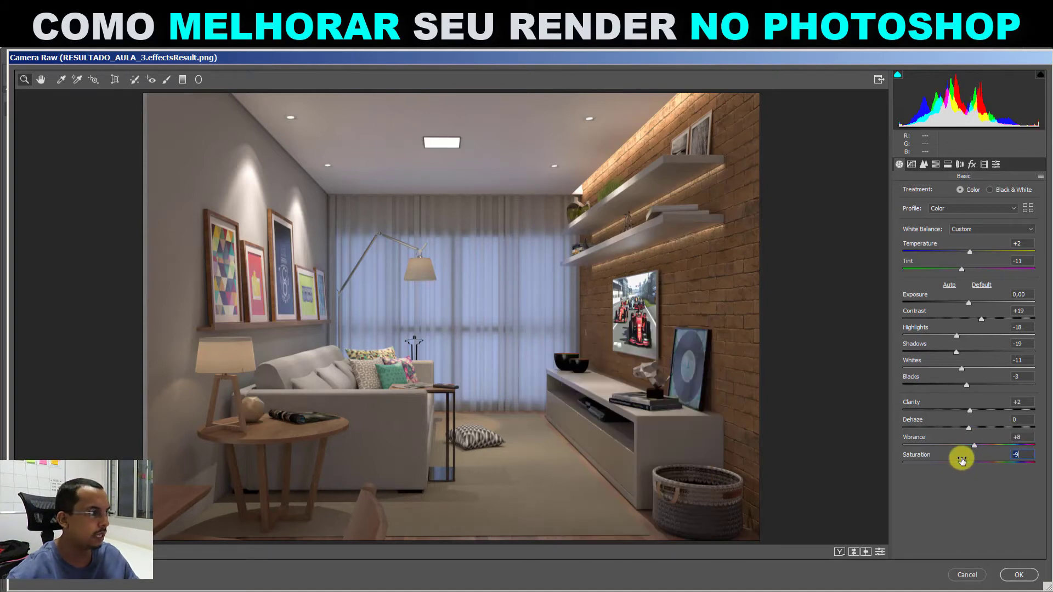
{"action": "left_click_drag", "start_coordinate": [961, 460], "coordinate": [959, 460]}
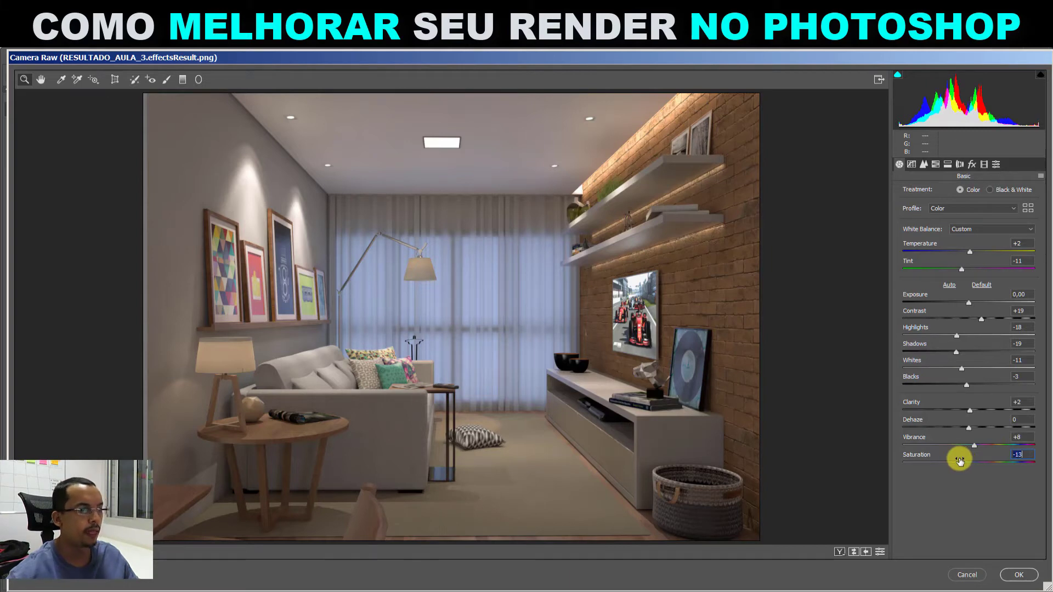
Apply the Camera Raw adjustments to the RENDER layer and compare the result with the unfiltered image.
{"action": "left_click", "coordinate": [1018, 575]}
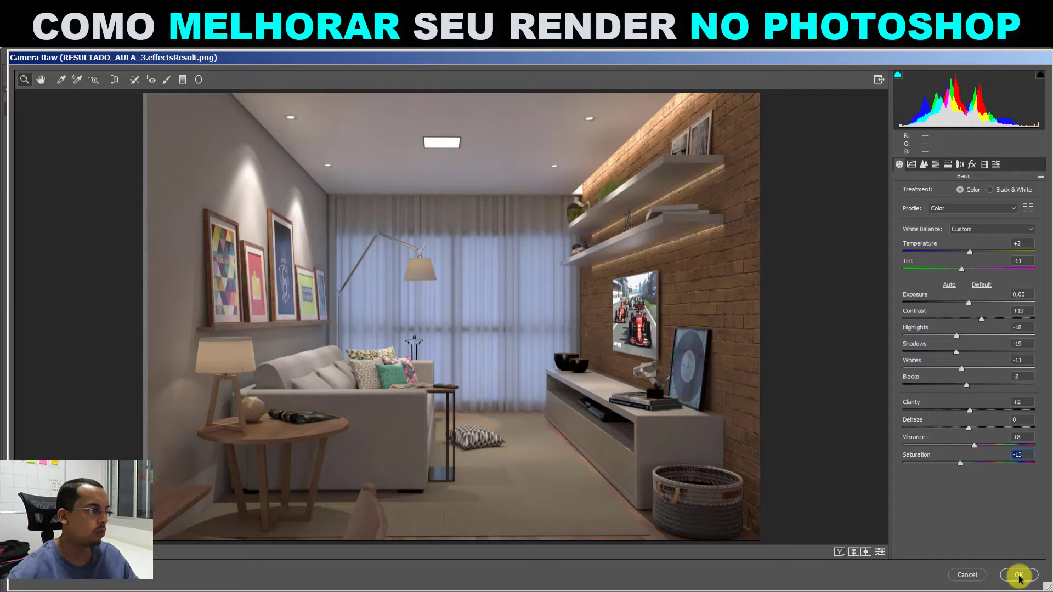
{"action": "left_click", "coordinate": [839, 551]}
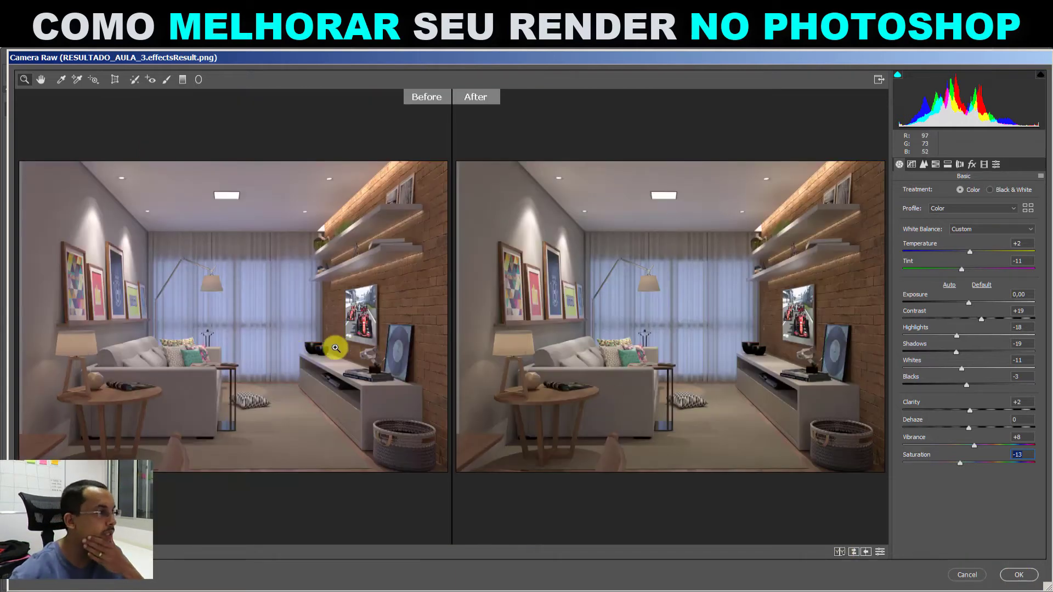
{"action": "left_click", "coordinate": [1019, 576]}
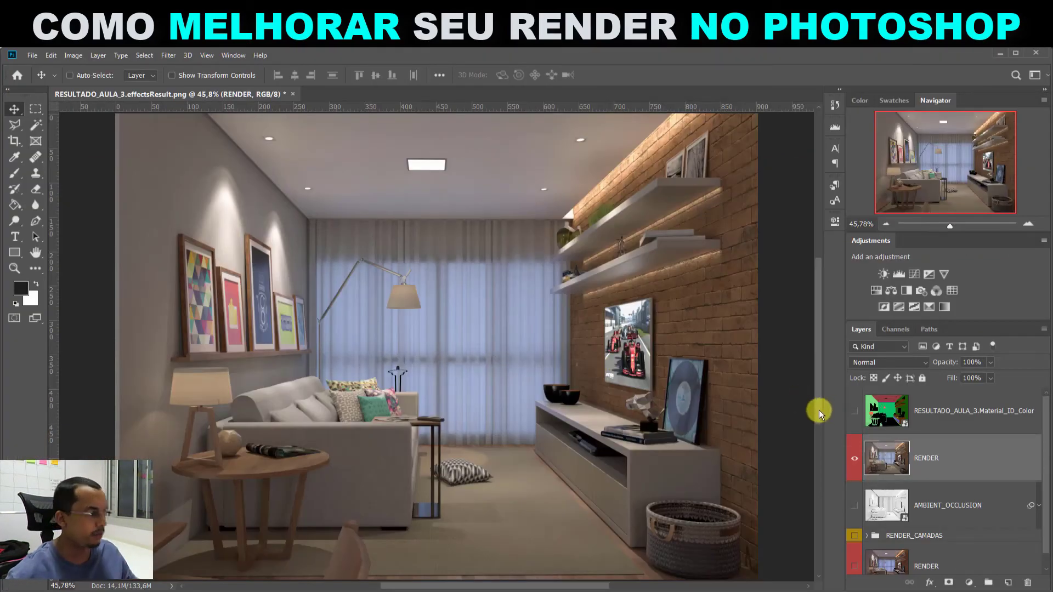
{"action": "key", "text": "ctrl"}
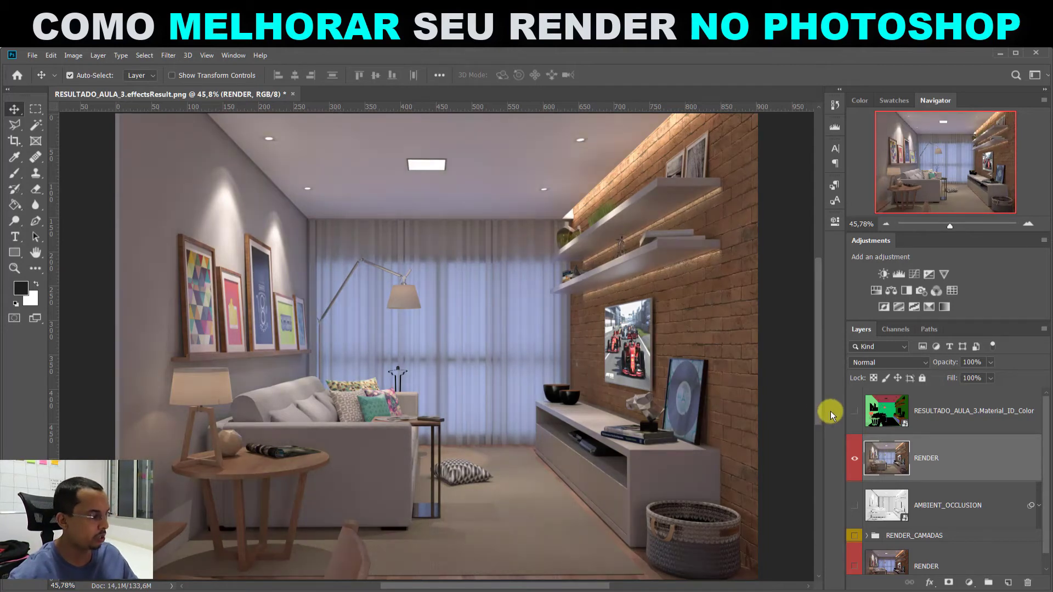
{"action": "key", "text": "ctrl"}
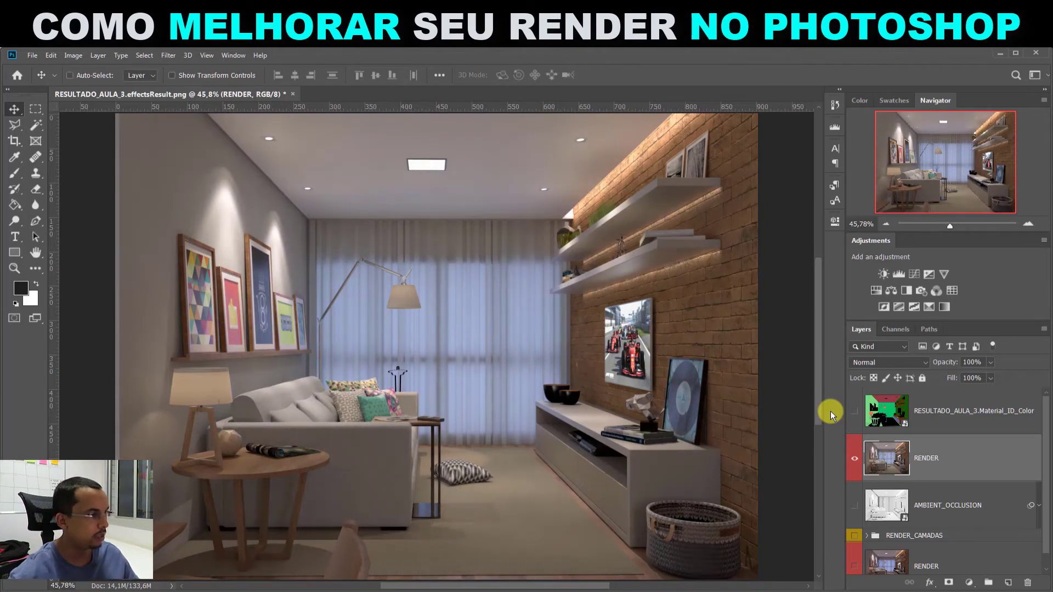
Select the RESULTADO_AULA_3.Material_ID_Color layer and display it over the render.
{"action": "key", "text": "ctrl+z"}
{"action": "key", "text": "ctrl+z"}
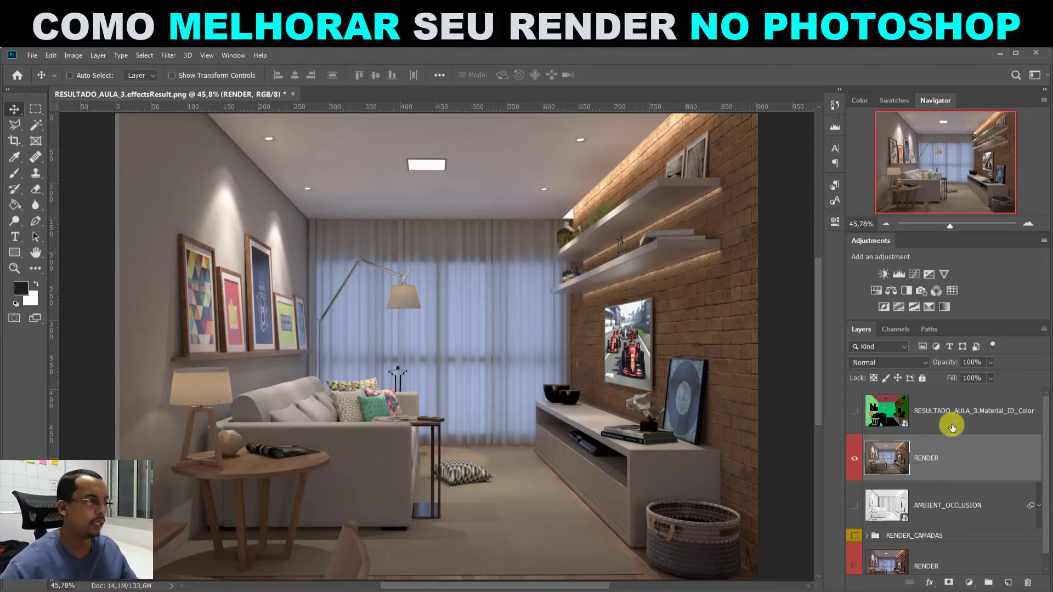
{"action": "left_click", "coordinate": [877, 414]}
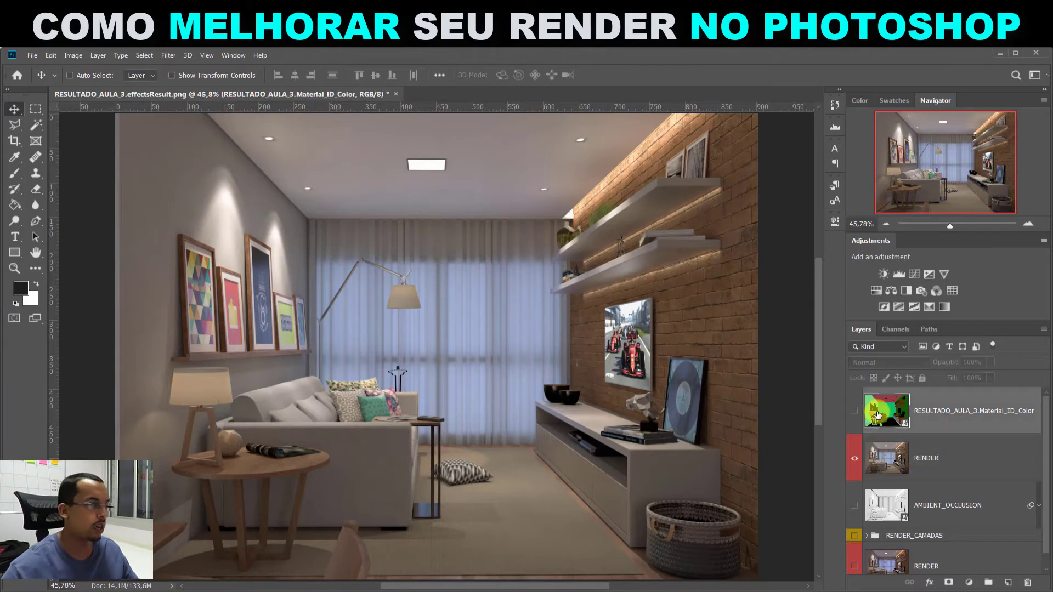
{"action": "left_click", "coordinate": [855, 415]}
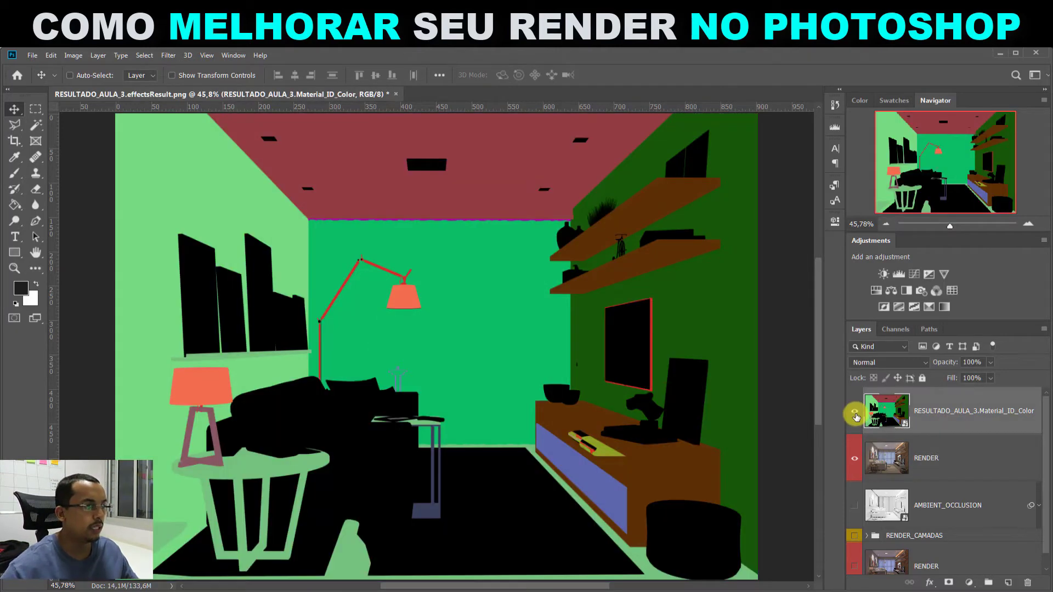
{"action": "left_click", "coordinate": [855, 414]}
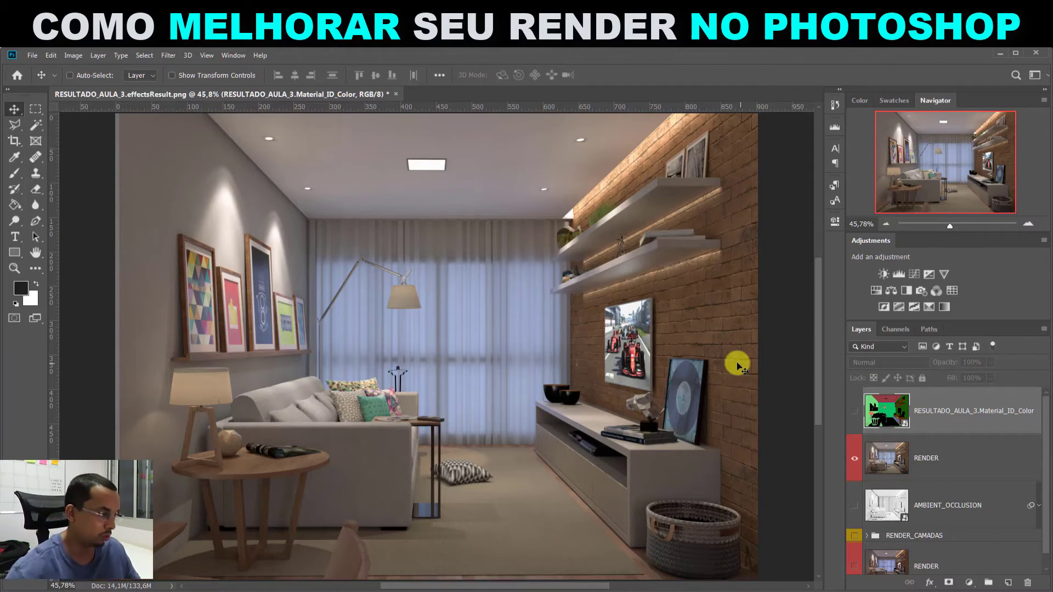
{"action": "left_click", "coordinate": [854, 411]}
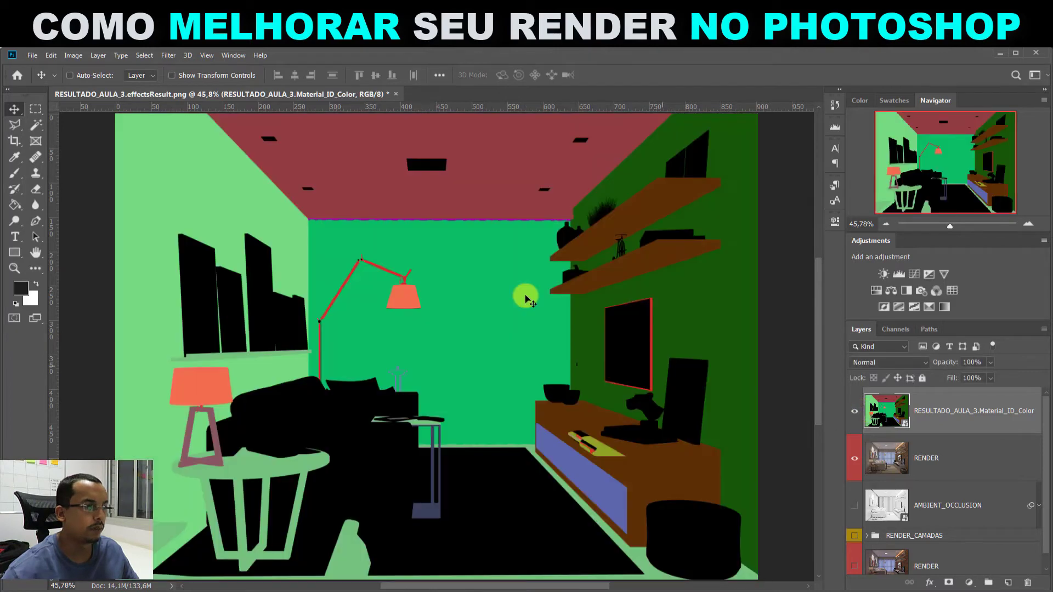
Select the brick wall's dark green area with the non-contiguous Magic Wand at tolerance 7, and hide the Material_ID_Color layer.
{"action": "left_click", "coordinate": [36, 127]}
{"action": "left_click", "coordinate": [76, 137]}
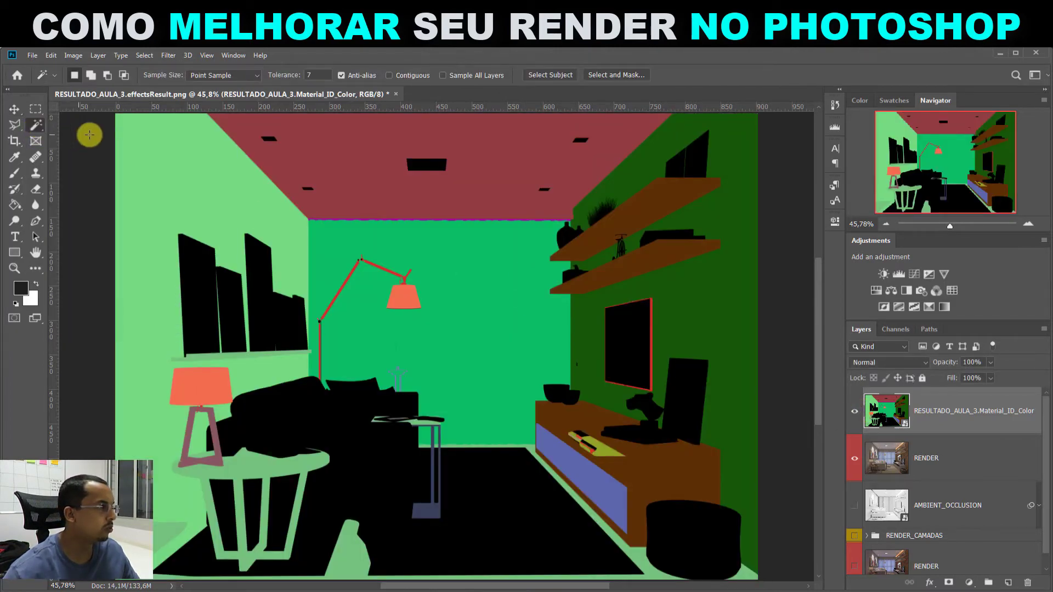
{"action": "left_click", "coordinate": [748, 321]}
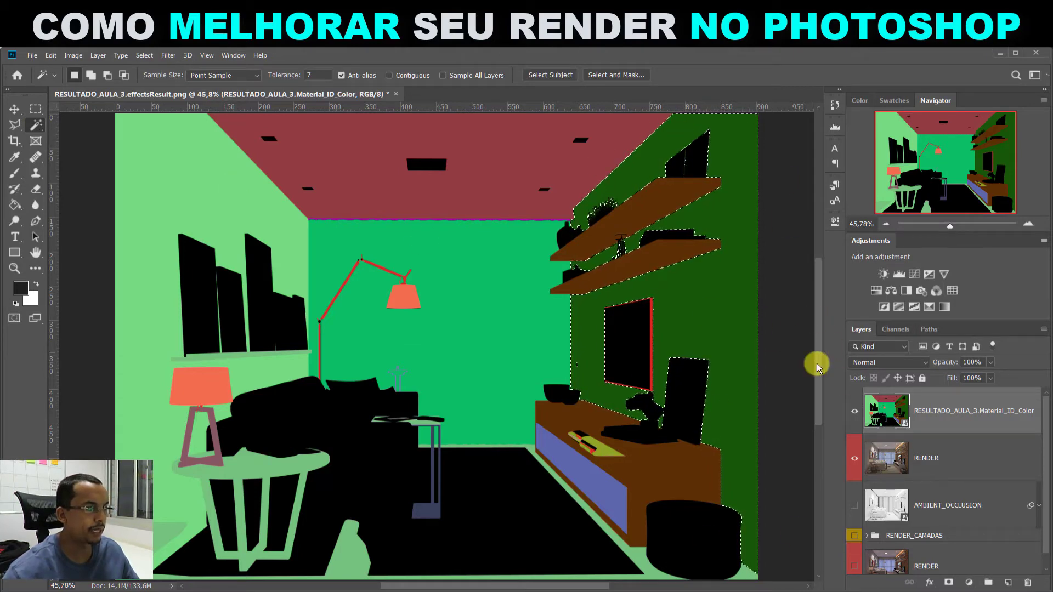
{"action": "key", "text": "ctrl+d"}
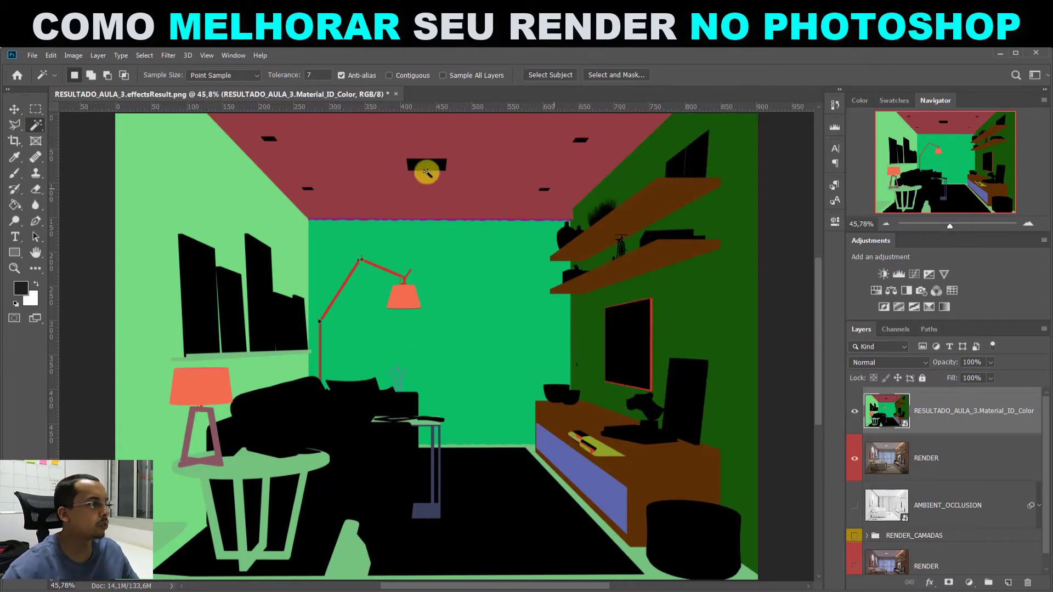
{"action": "left_click", "coordinate": [390, 75]}
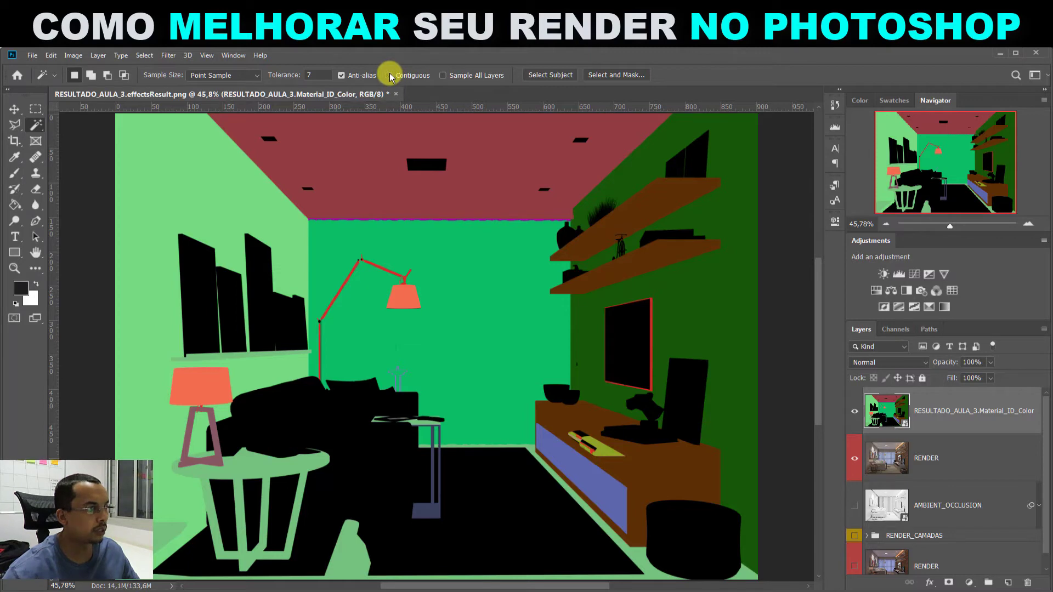
{"action": "left_click", "coordinate": [742, 154]}
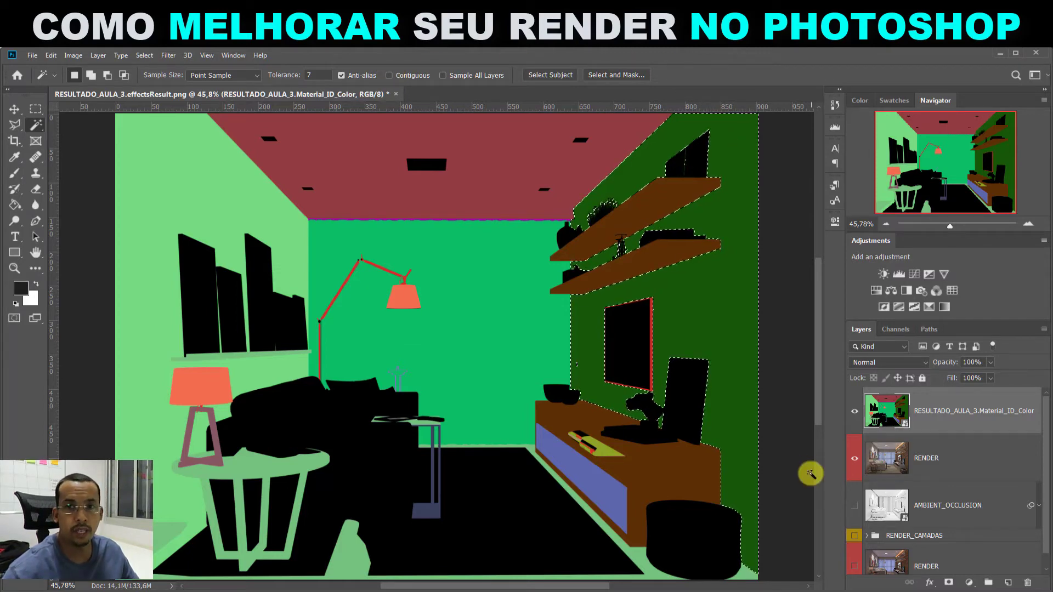
{"action": "left_click", "coordinate": [855, 411]}
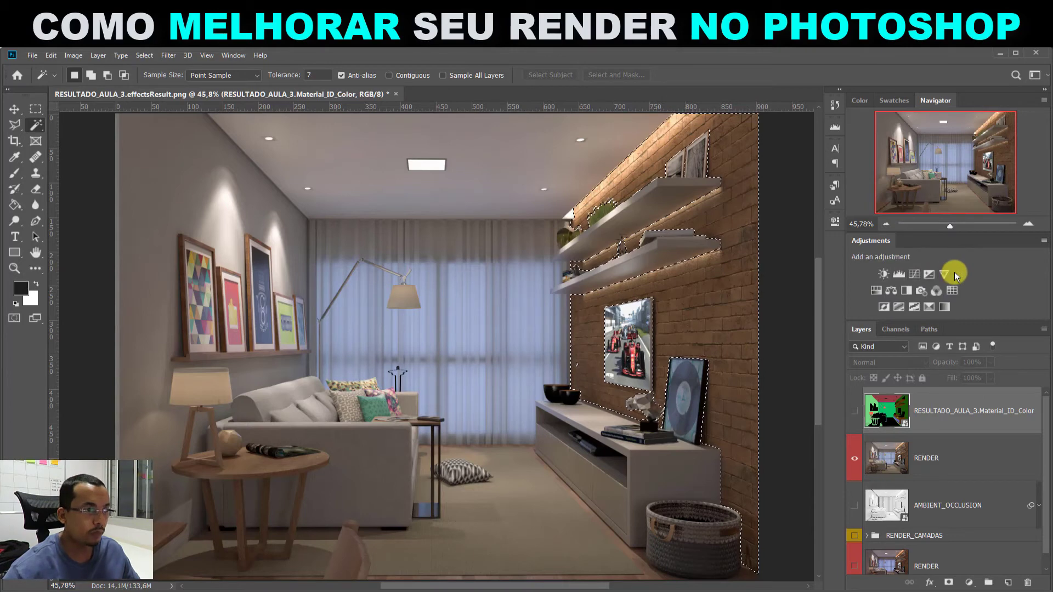
Add a Levels adjustment masked to the brick wall, with black input 8 and white input 244, and fine-tune the midtones.
{"action": "left_click", "coordinate": [897, 275]}
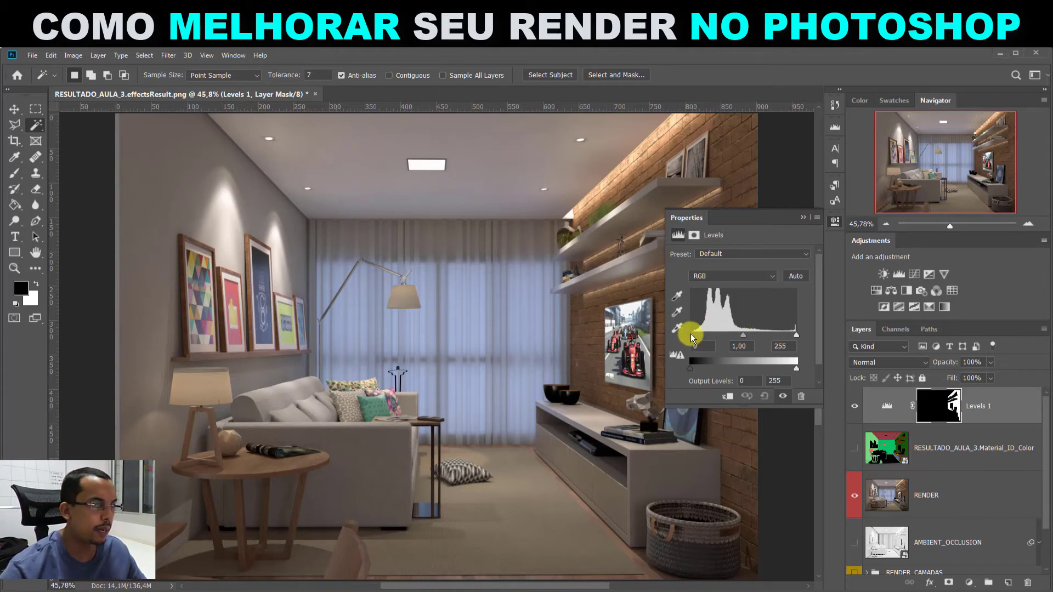
{"action": "left_click_drag", "start_coordinate": [690, 335], "coordinate": [789, 335]}
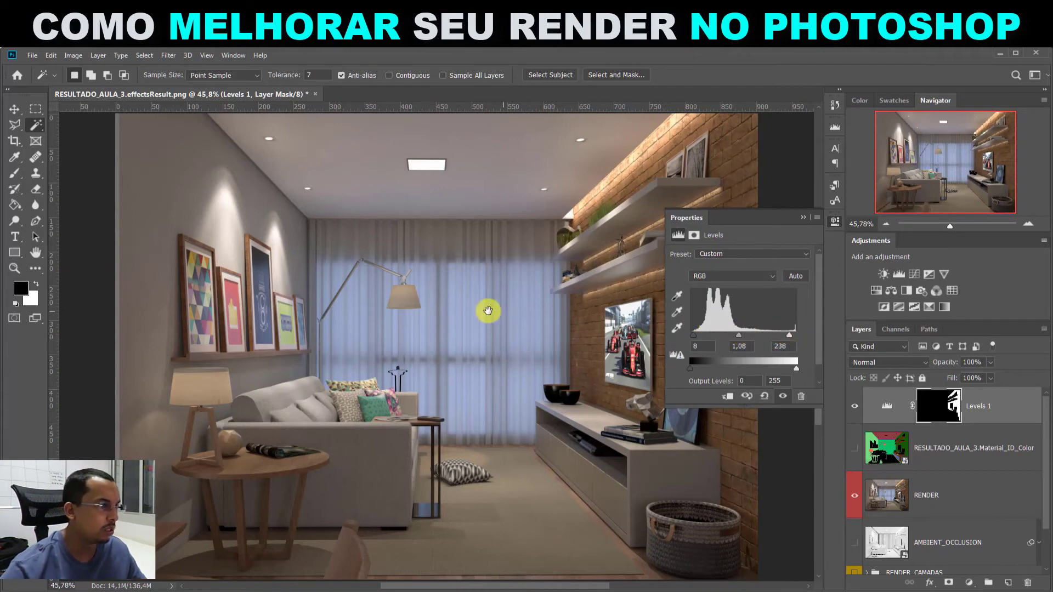
{"action": "left_click_drag", "start_coordinate": [488, 311], "coordinate": [376, 308]}
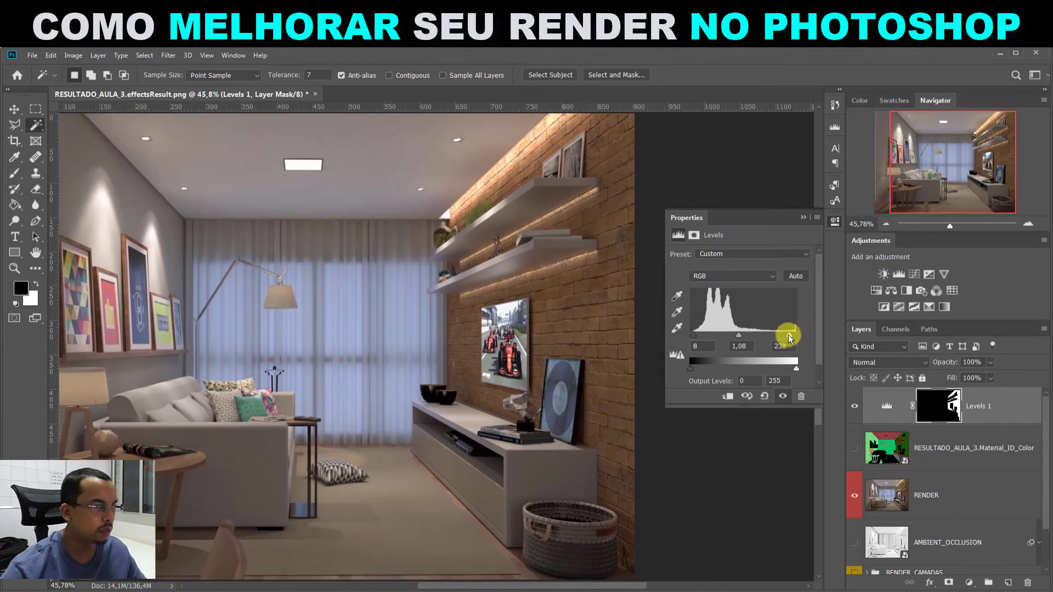
{"action": "left_click_drag", "start_coordinate": [789, 335], "coordinate": [738, 336]}
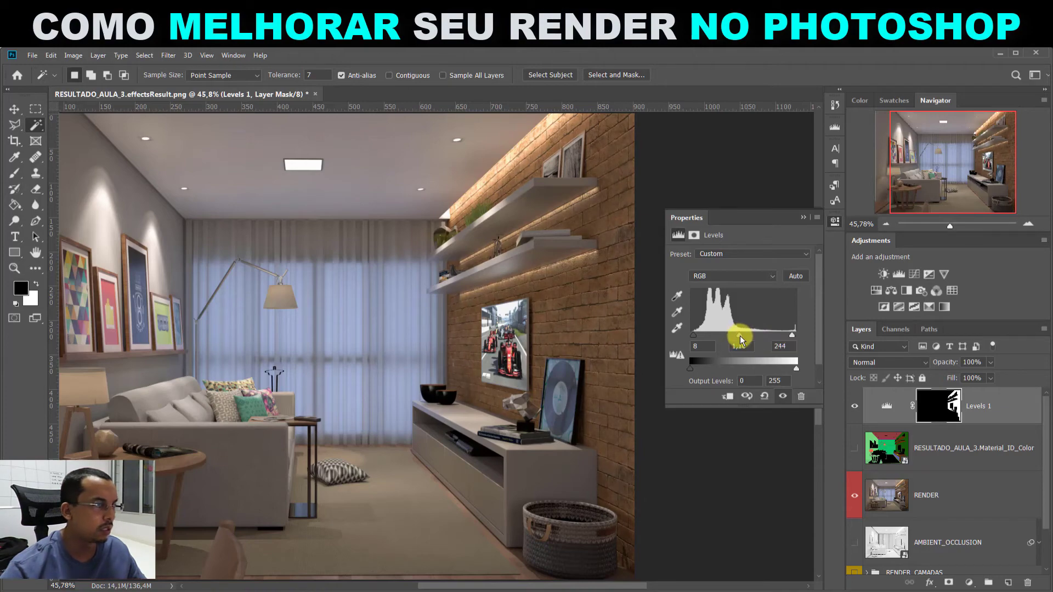
{"action": "left_click", "coordinate": [803, 218]}
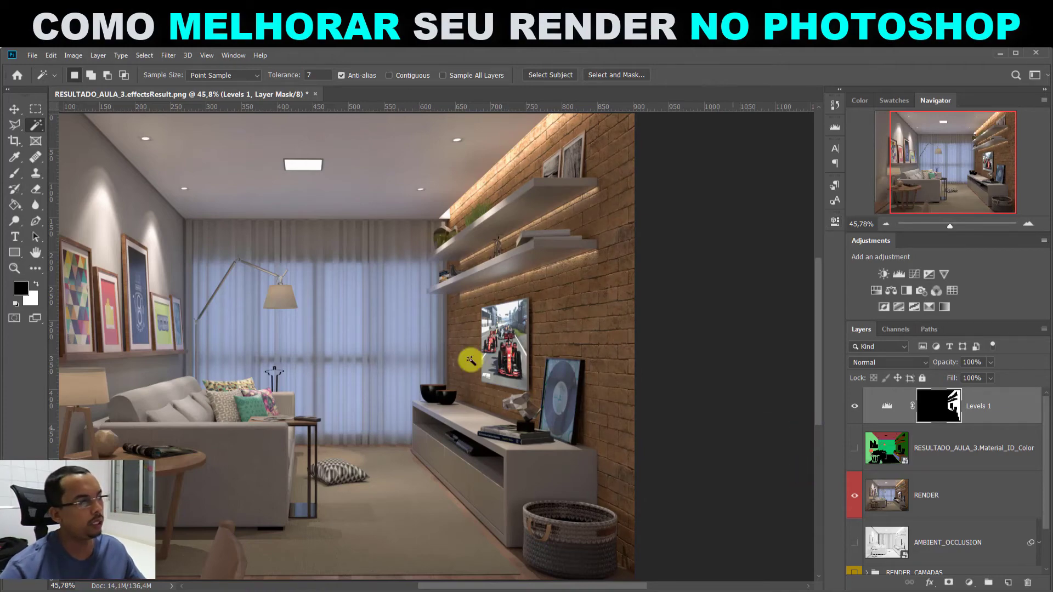
{"action": "left_click_drag", "start_coordinate": [286, 325], "coordinate": [364, 340]}
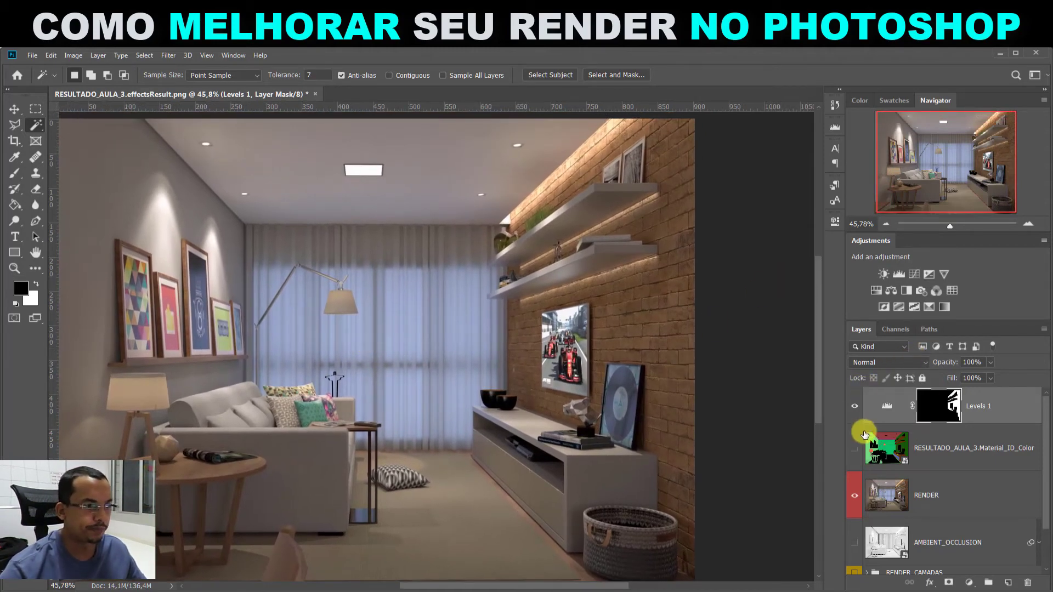
Reselect the brick wall above the Material_ID_Color layer and add a Vibrance adjustment with vibrance +15 and saturation +1.
{"action": "left_click", "coordinate": [886, 454]}
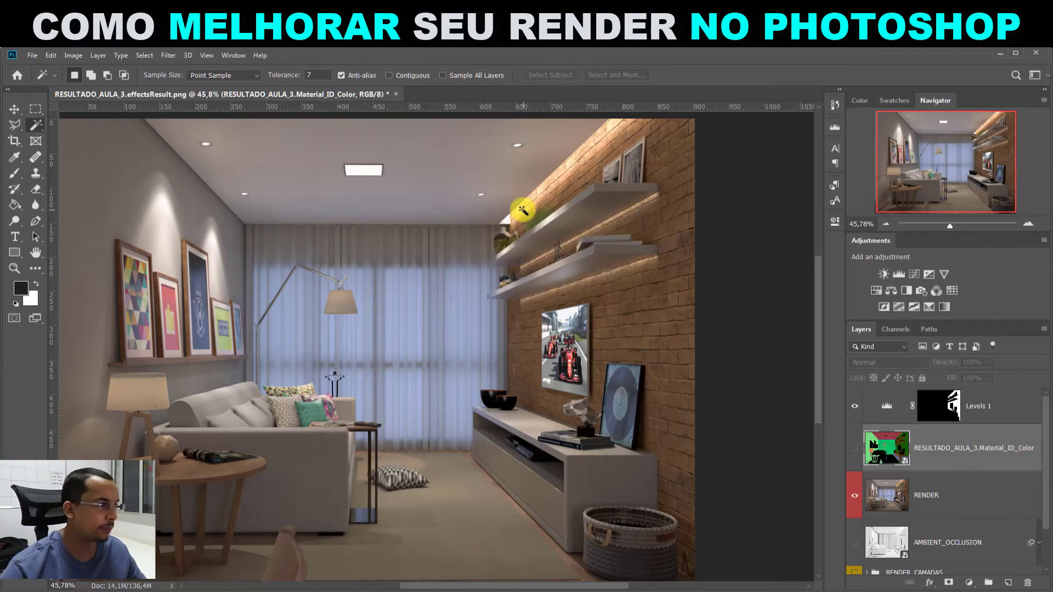
{"action": "left_click", "coordinate": [680, 296]}
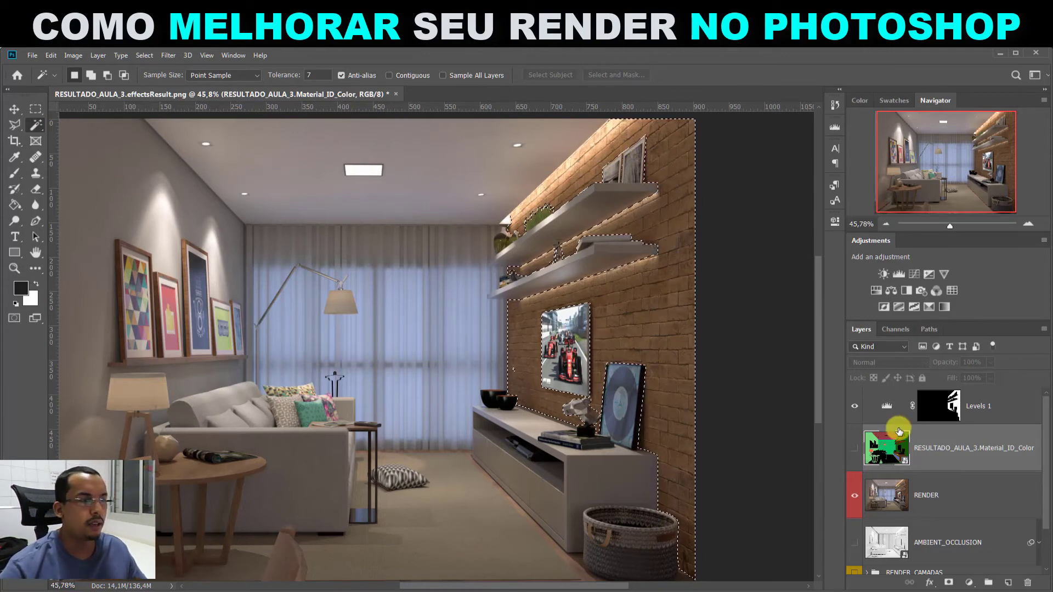
{"action": "left_click", "coordinate": [943, 272]}
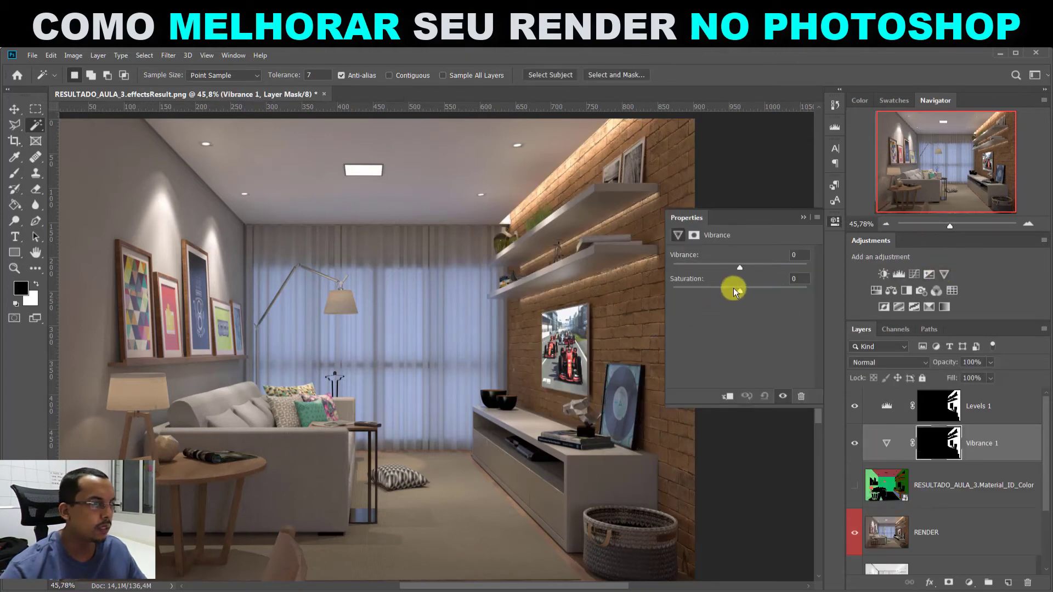
{"action": "left_click_drag", "start_coordinate": [739, 291], "coordinate": [747, 265]}
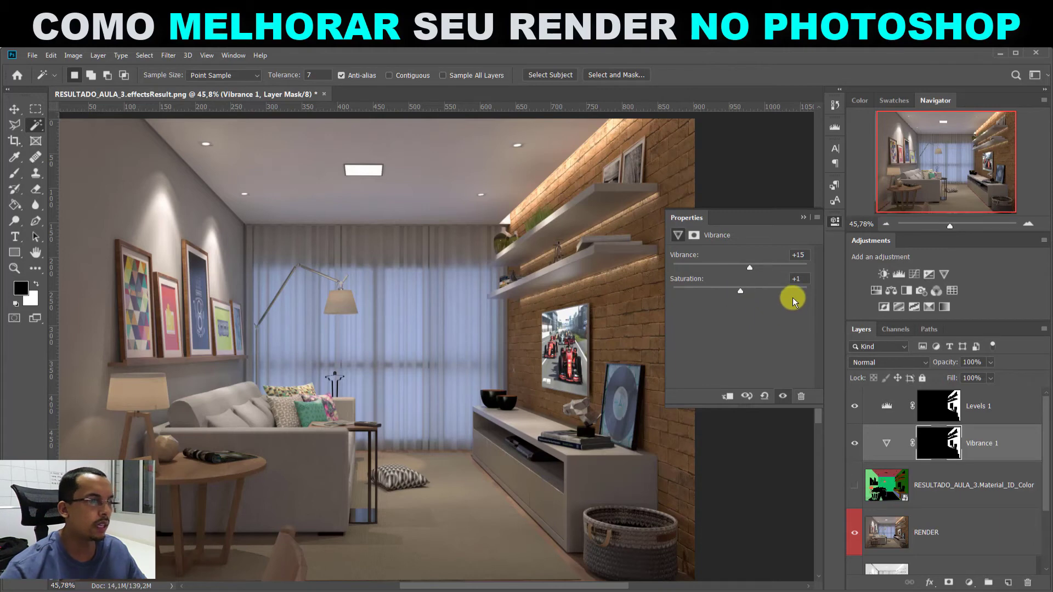
{"action": "left_click", "coordinate": [803, 217]}
Compare the brick wall with and without the Vibrance and Levels adjustments, leaving both visible.
{"action": "left_click", "coordinate": [854, 444]}
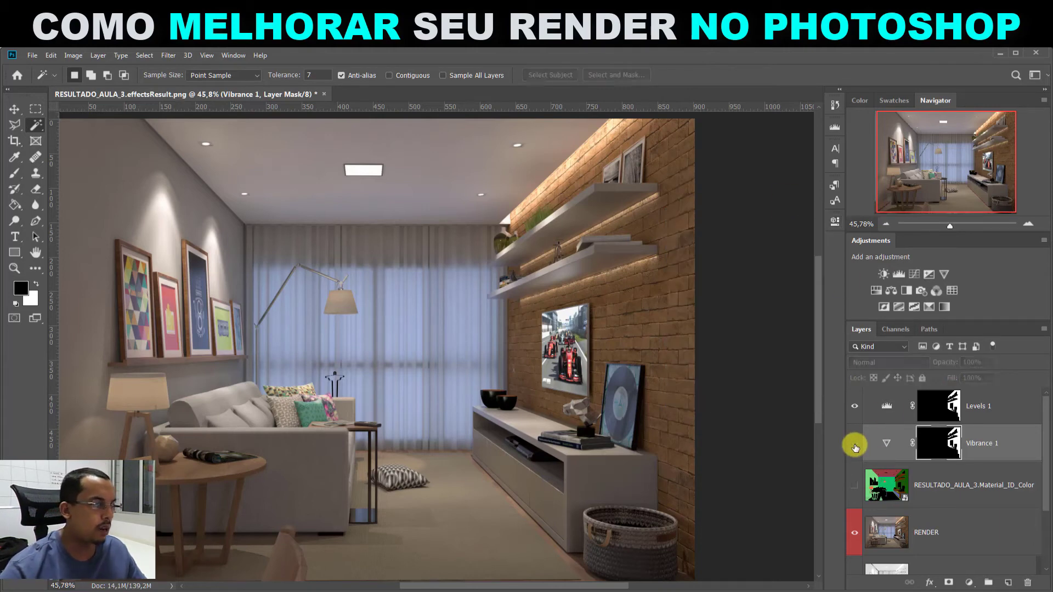
{"action": "left_click", "coordinate": [854, 444]}
{"action": "left_click", "coordinate": [854, 444]}
{"action": "left_click", "coordinate": [854, 444]}
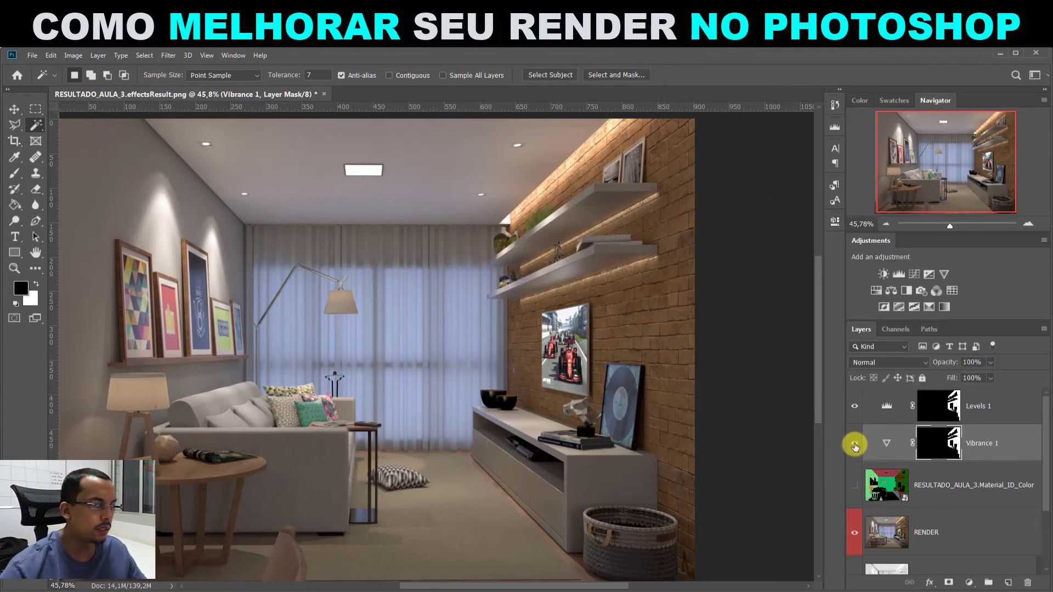
{"action": "left_click", "coordinate": [854, 406]}
{"action": "left_click", "coordinate": [854, 407]}
{"action": "left_click", "coordinate": [854, 407]}
{"action": "left_click", "coordinate": [854, 407]}
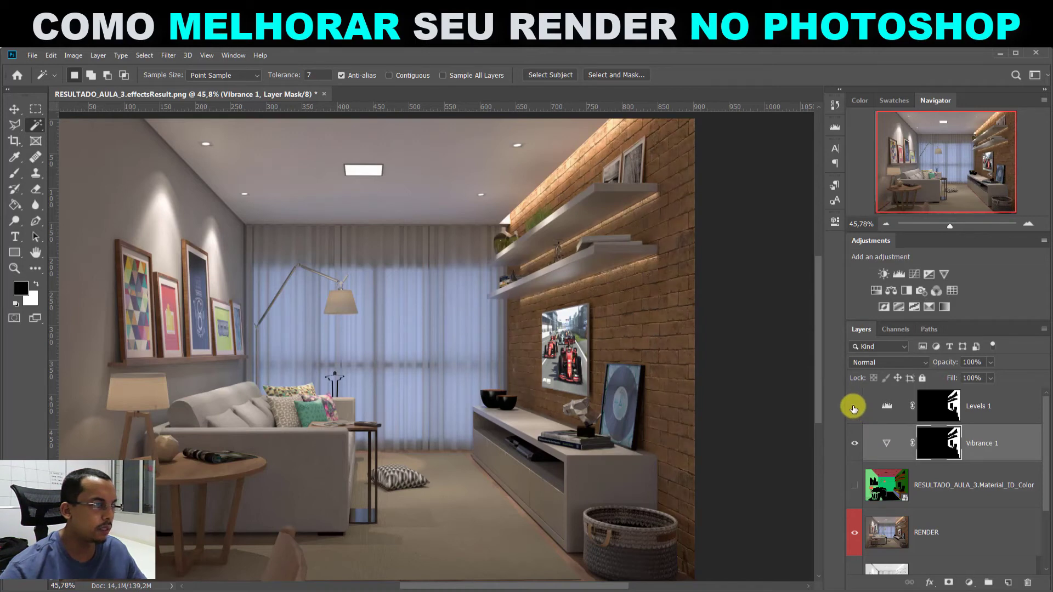
{"action": "left_click", "coordinate": [853, 407]}
{"action": "left_click_drag", "start_coordinate": [393, 300], "coordinate": [516, 307]}
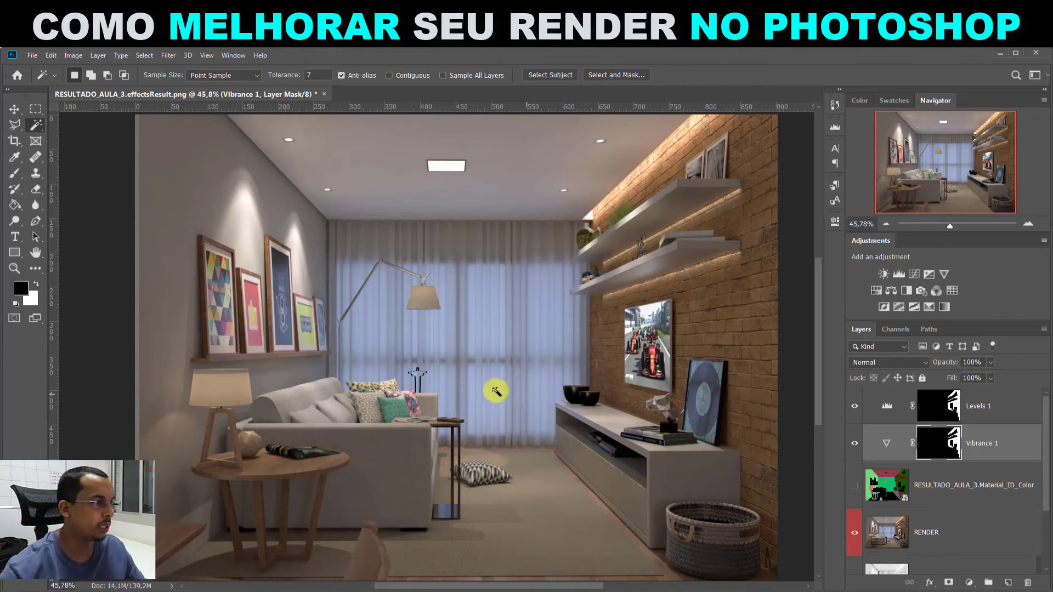
{"action": "scroll", "coordinate": [484, 384], "scroll_direction": "down", "scroll_amount": 2}
{"action": "scroll", "coordinate": [483, 384], "scroll_direction": "up", "scroll_amount": 2}
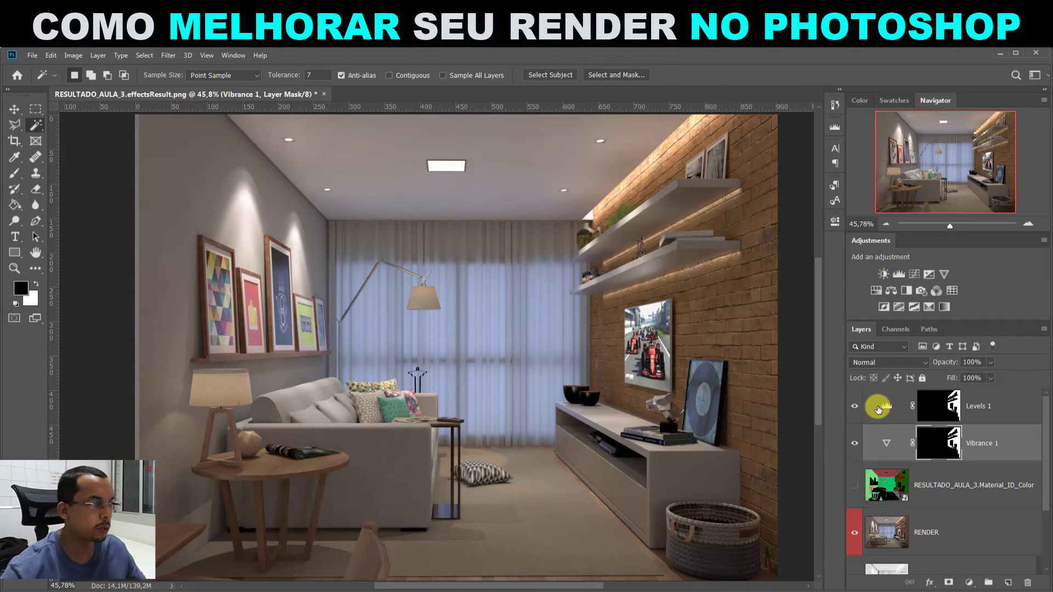
Group the Levels 1 and Vibrance 1 layers, name the group AJUSTES_PONTUAIS and give it the orange colour label.
{"action": "left_click", "coordinate": [1025, 410]}
{"action": "left_click", "coordinate": [984, 445], "text": "shift"}
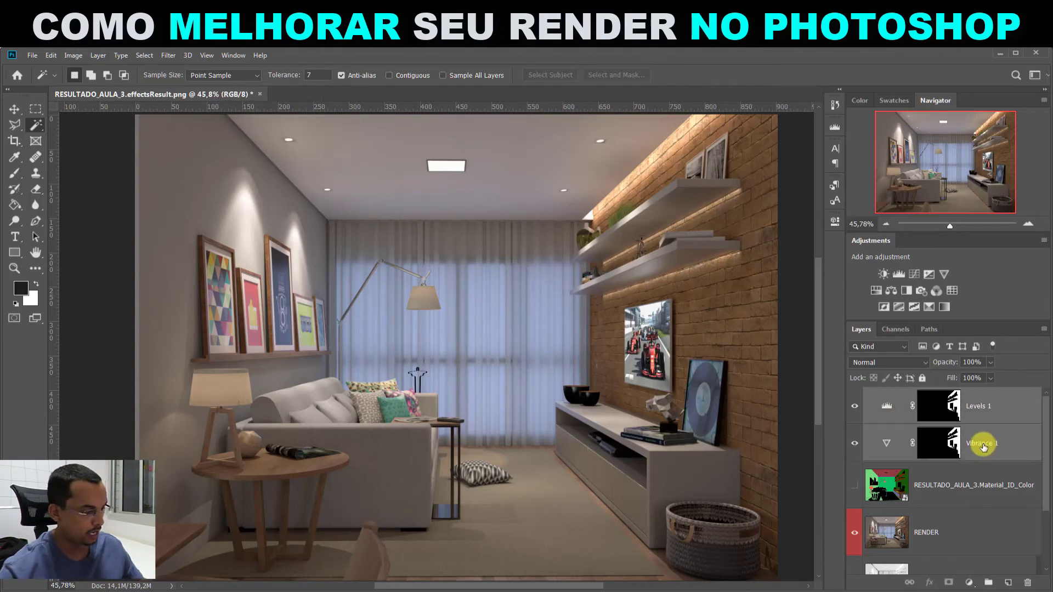
{"action": "key", "text": "ctrl+g"}
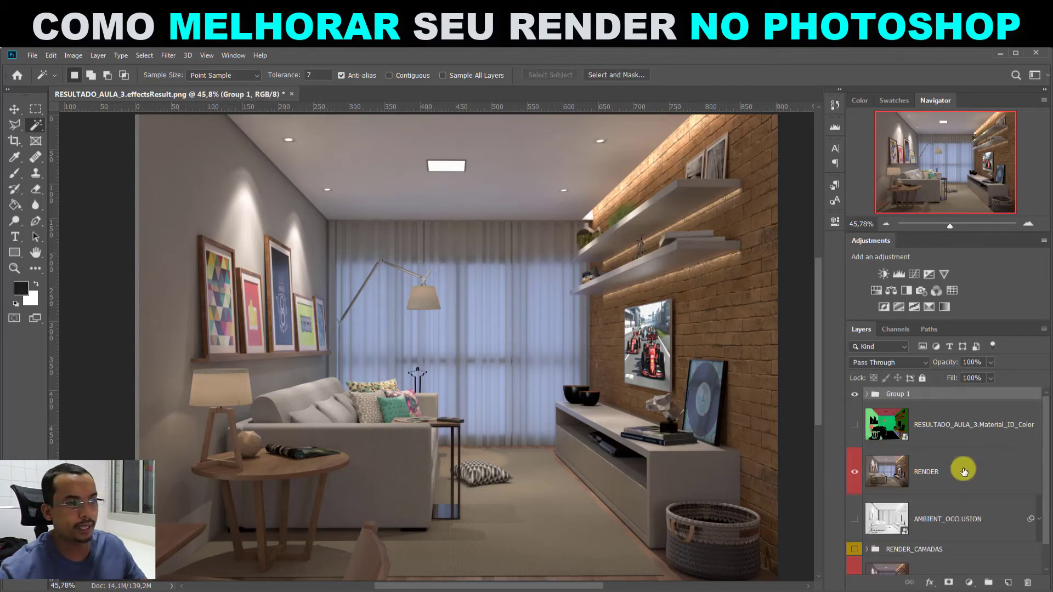
{"action": "double_click", "coordinate": [899, 395]}
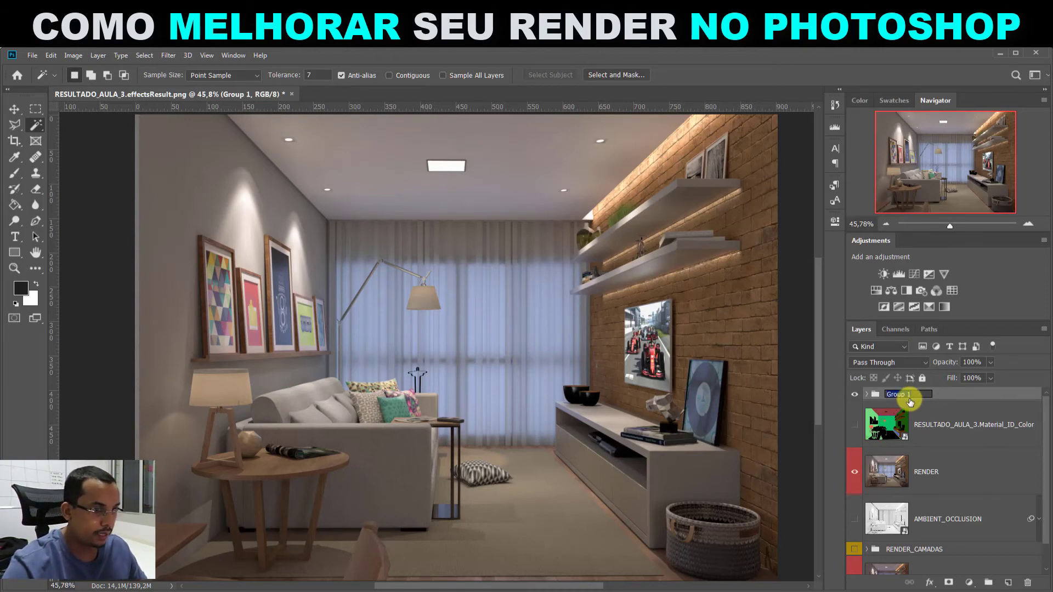
{"action": "type", "text": "A"}
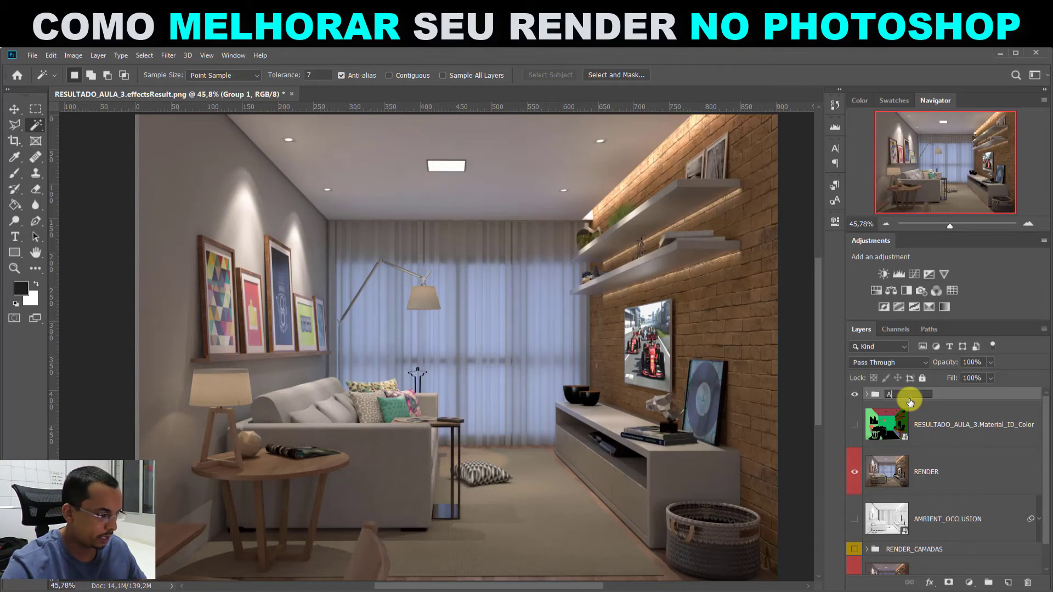
{"action": "type", "text": "JUSTES"}
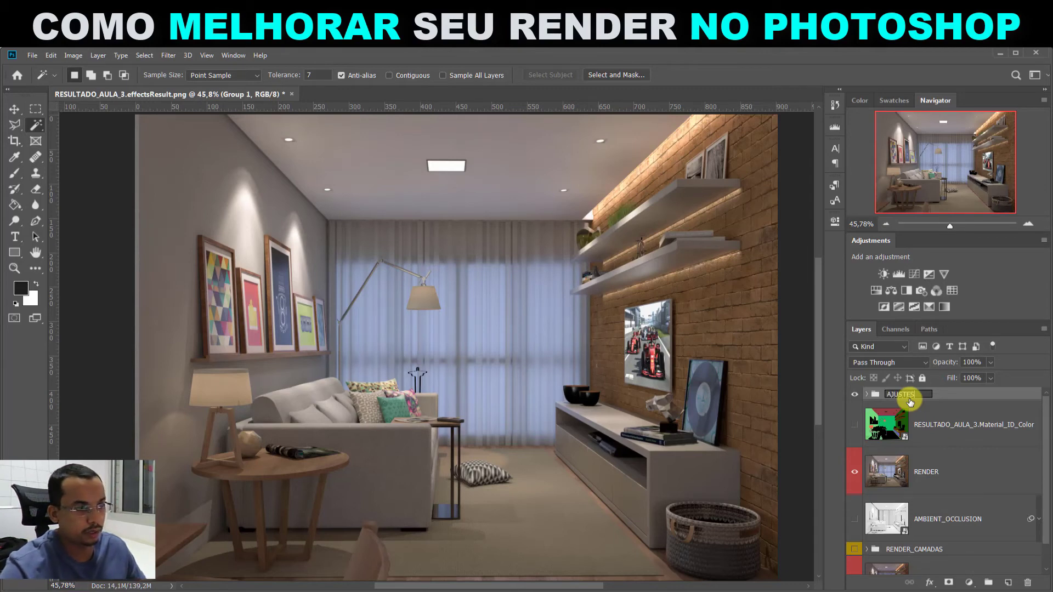
{"action": "type", "text": "_PONTUAIS"}
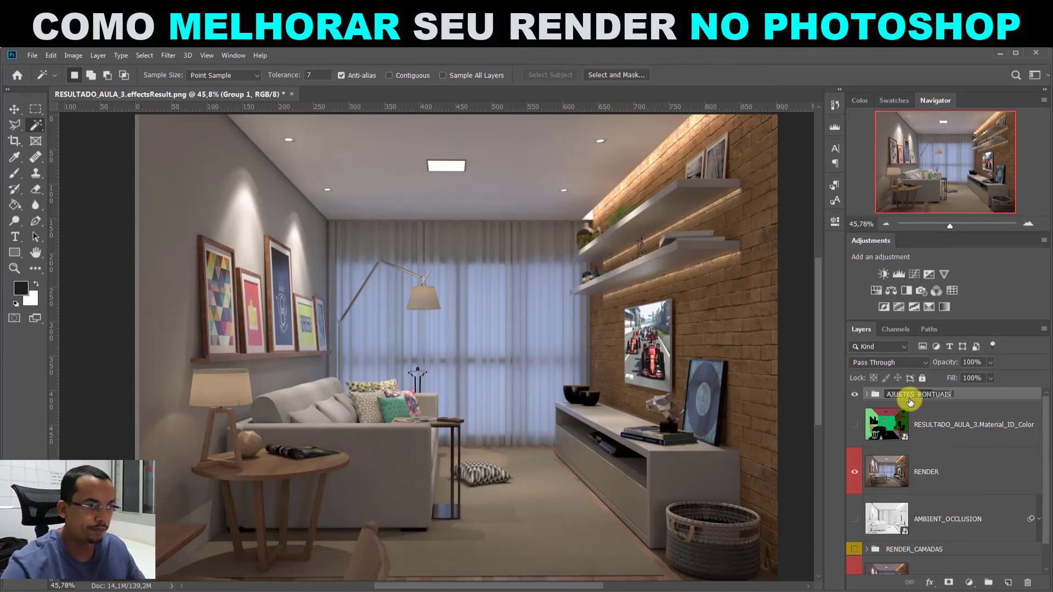
{"action": "key", "text": "Return"}
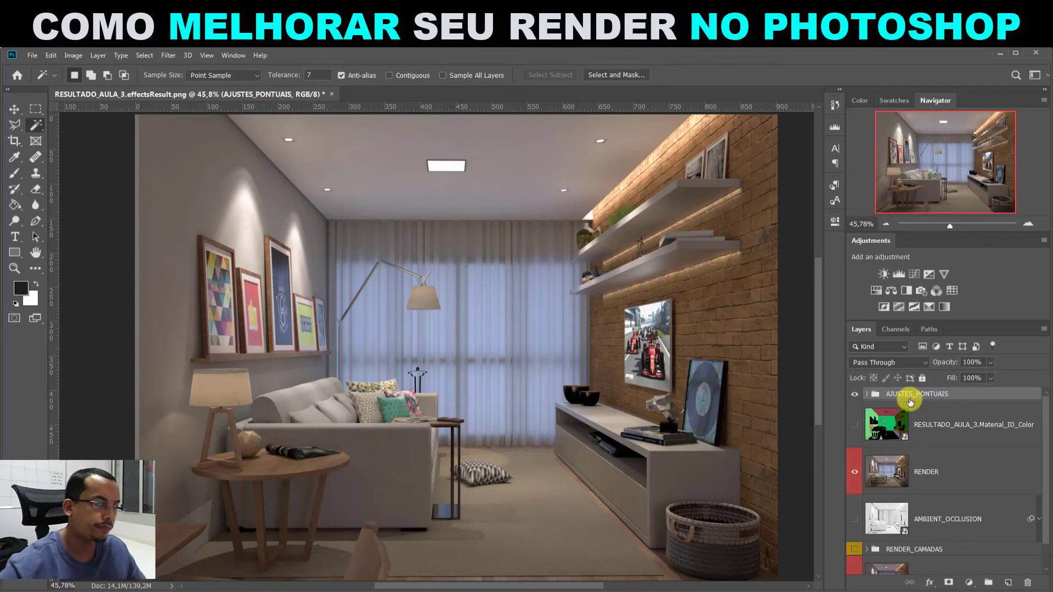
{"action": "right_click", "coordinate": [855, 393]}
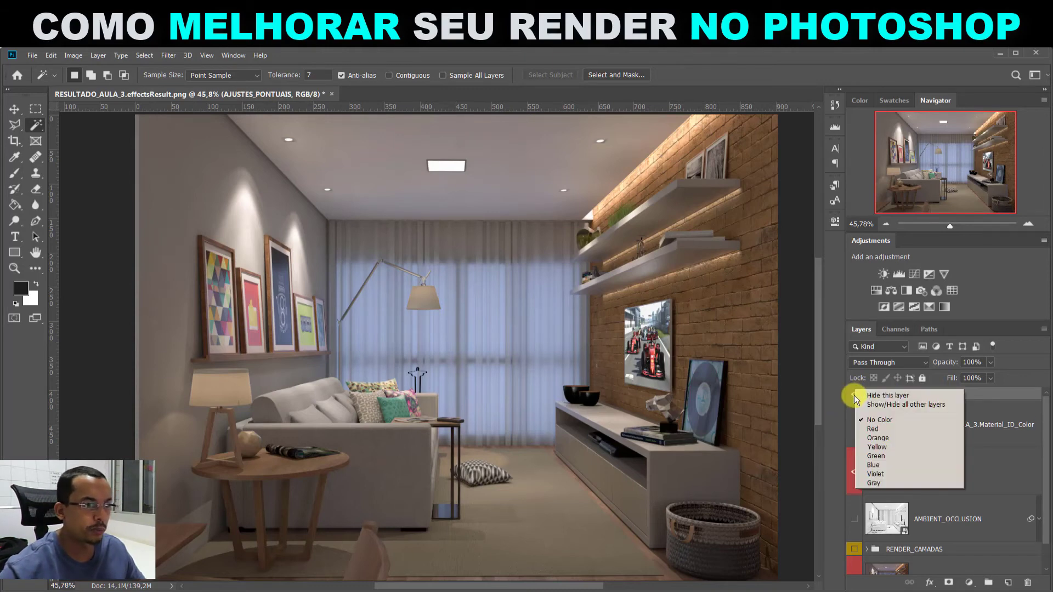
{"action": "left_click", "coordinate": [877, 438]}
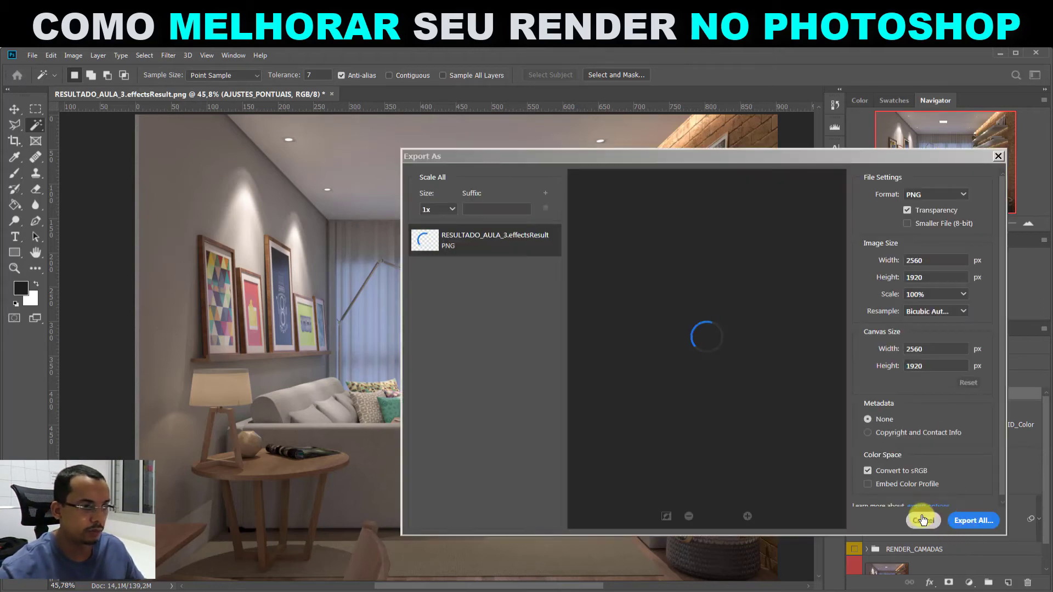
Cancel the export, merge the visible layers into a new top layer, give it the red colour label and name it RENDER.
{"action": "left_click", "coordinate": [922, 520]}
{"action": "key", "text": "ctrl+alt+shift+e"}
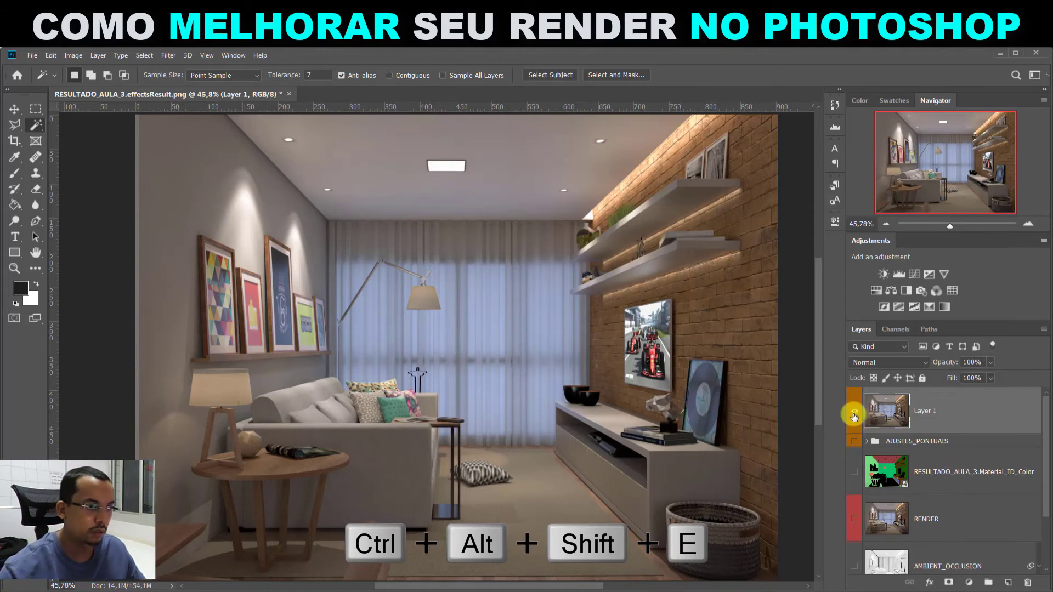
{"action": "right_click", "coordinate": [854, 412]}
{"action": "left_click", "coordinate": [875, 450]}
{"action": "double_click", "coordinate": [927, 411]}
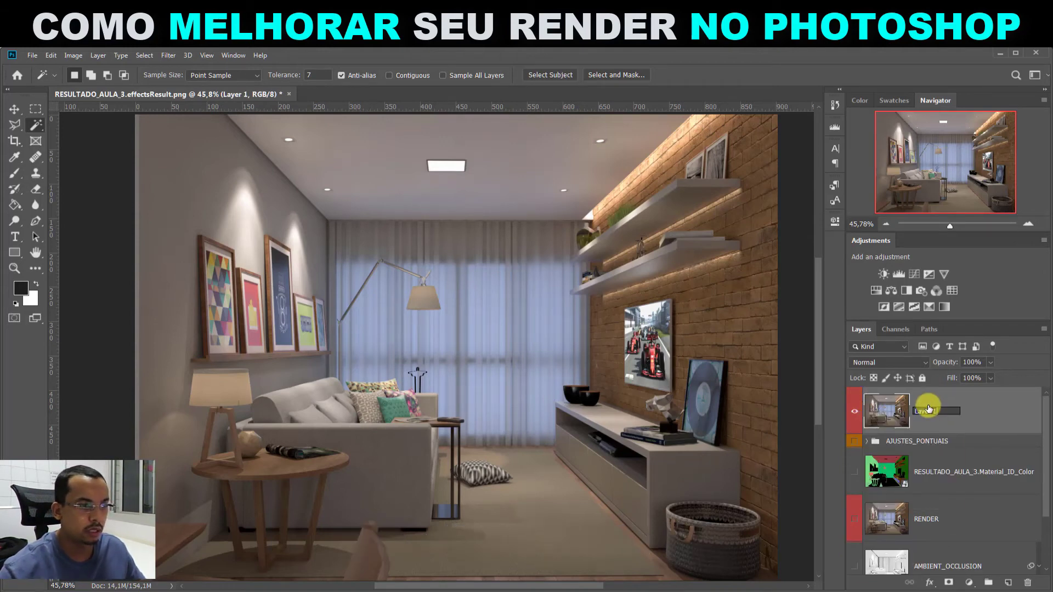
{"action": "type", "text": "RENDER"}
{"action": "key", "text": "Return"}
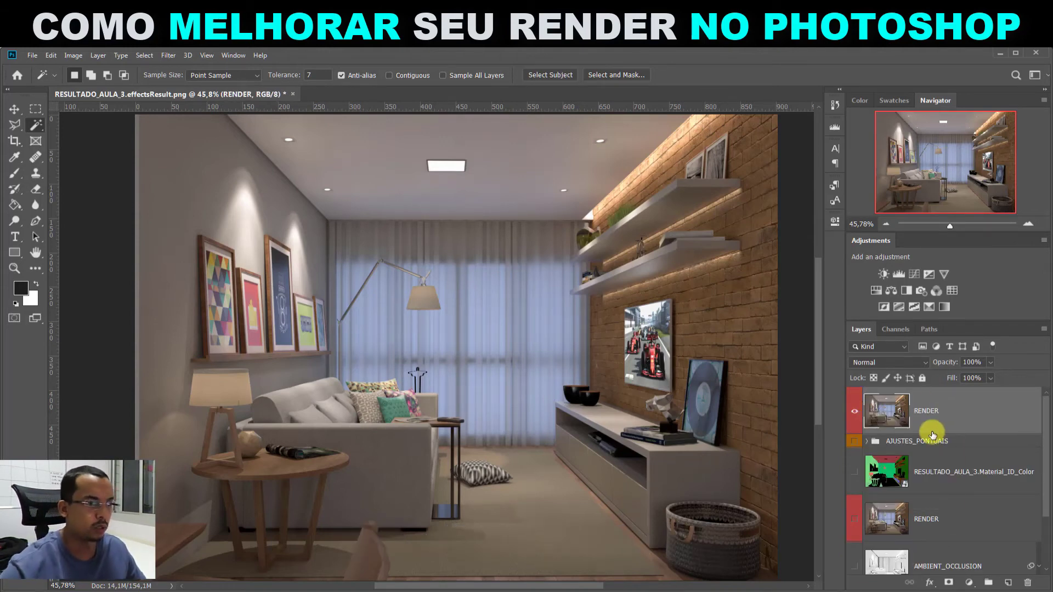
{"action": "left_click", "coordinate": [855, 412]}
{"action": "left_click", "coordinate": [855, 412]}
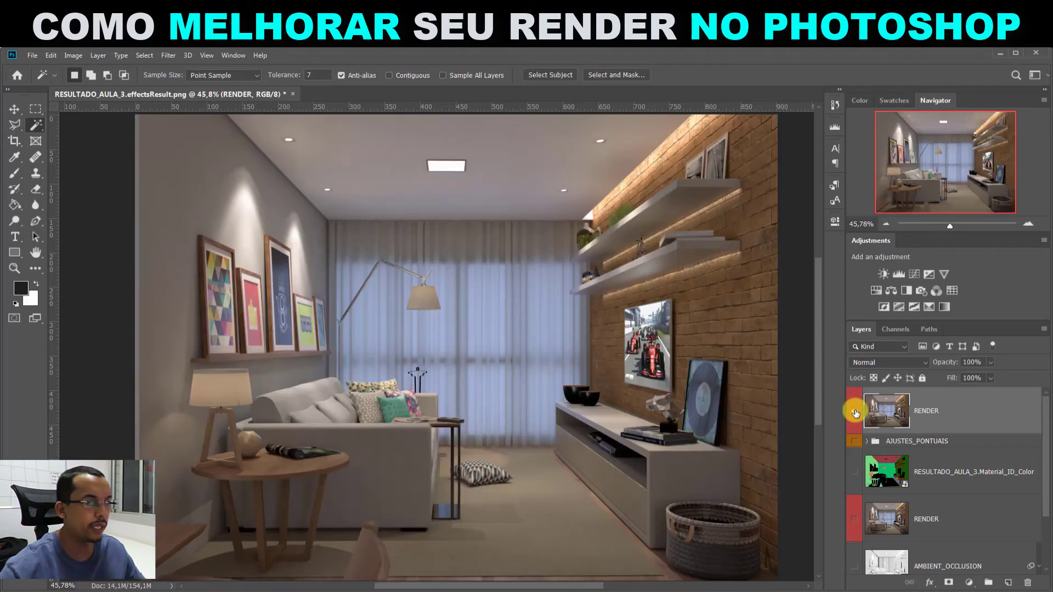
Add a Color Lookup adjustment above the top RENDER layer using the Fuji ETERNA 250D Fuji 3510 3D LUT.
{"action": "left_click", "coordinate": [952, 289]}
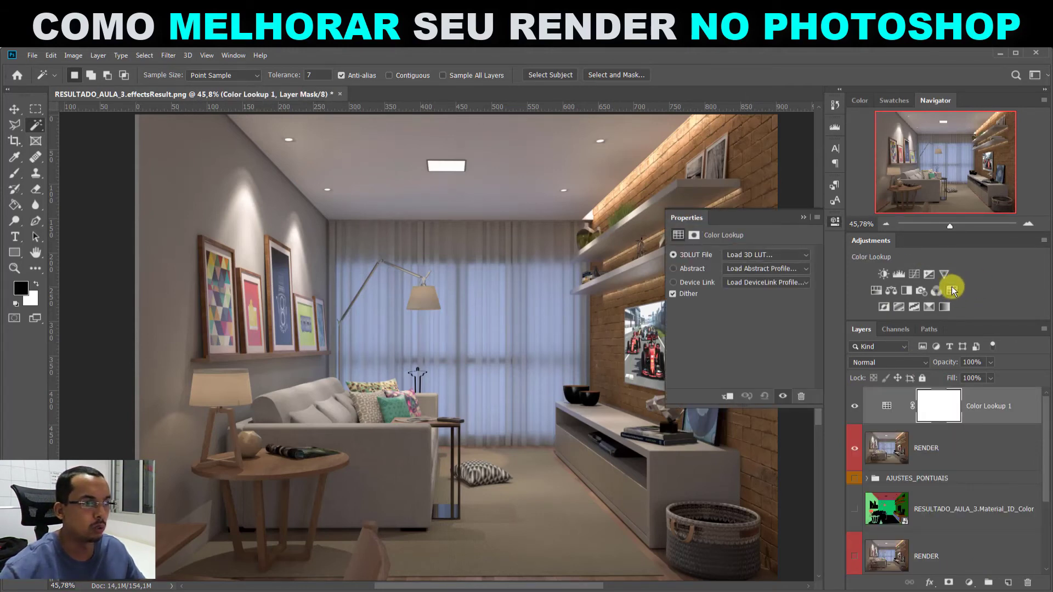
{"action": "left_click", "coordinate": [798, 255]}
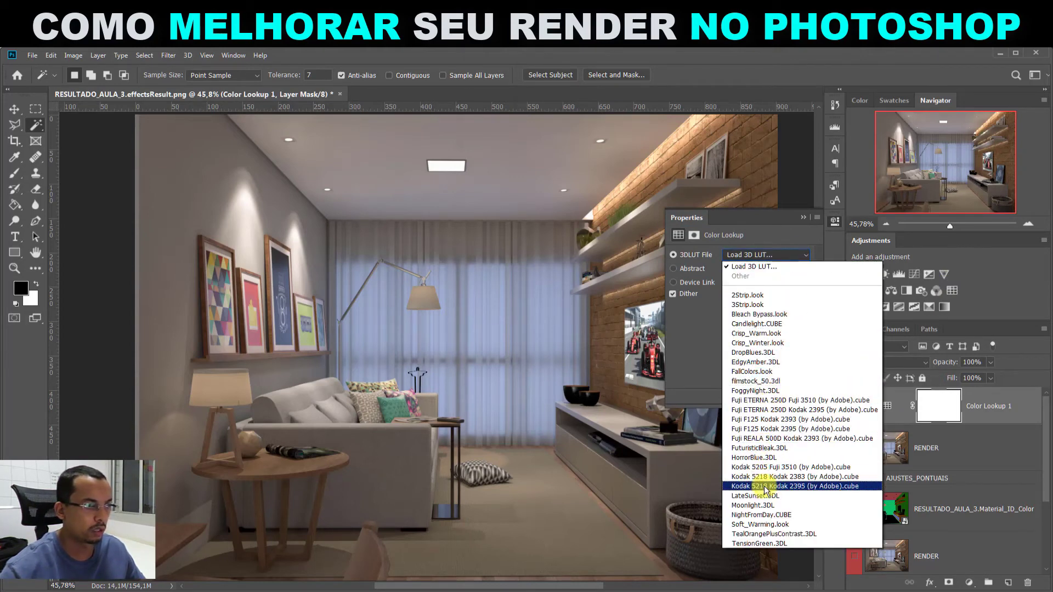
{"action": "left_click", "coordinate": [764, 400]}
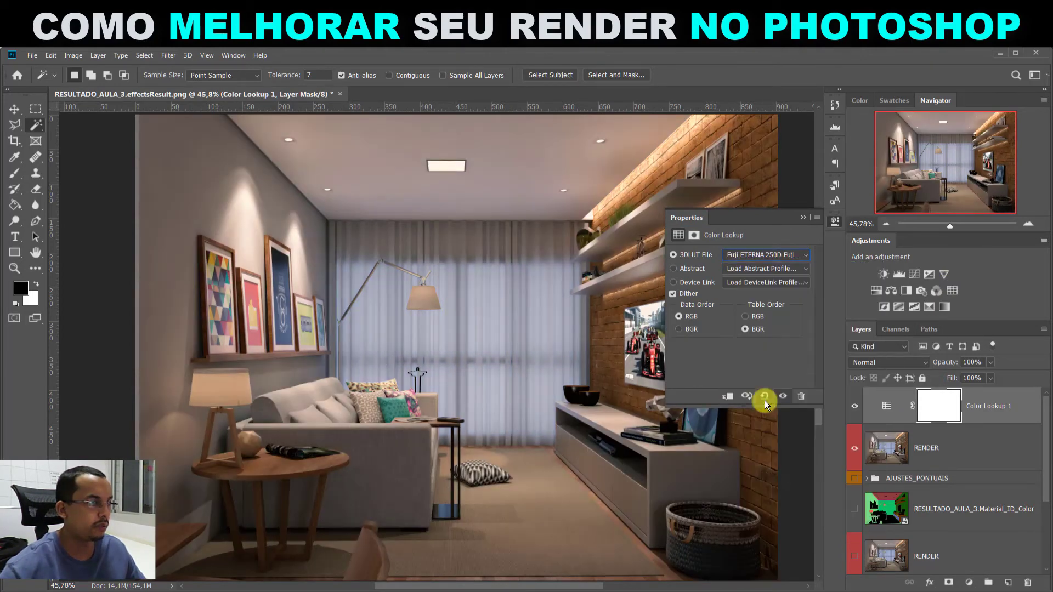
Preview the following Fuji and Kodak 3D LUTs and apply Kodak 5218 Kodak 2383 to the Color Lookup adjustment.
{"action": "key", "text": "Down"}
{"action": "key", "text": "Down"}
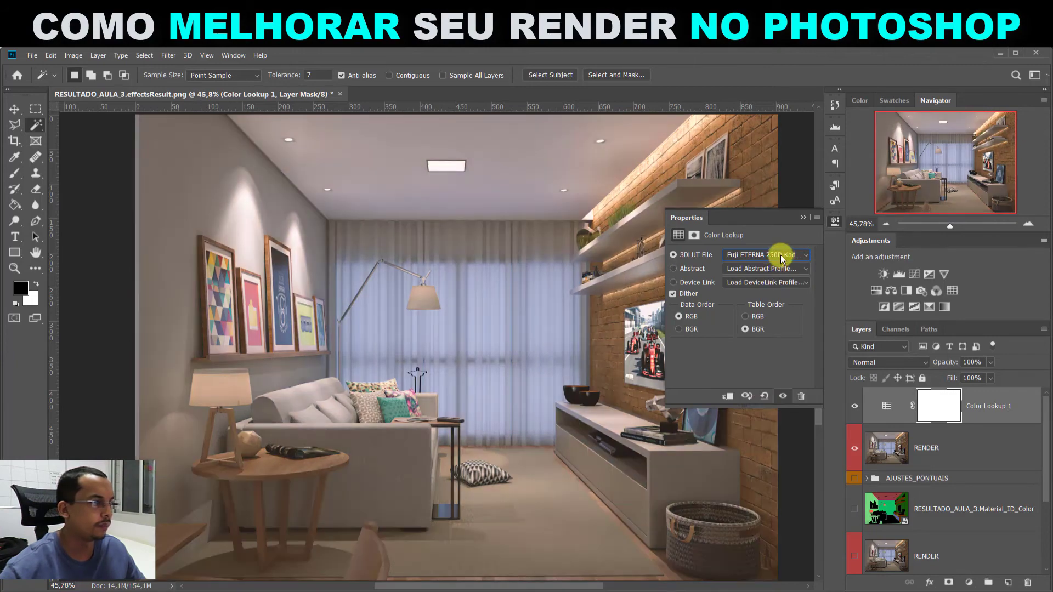
{"action": "key", "text": "Down"}
{"action": "key", "text": "Down"}
{"action": "key", "text": "Down"}
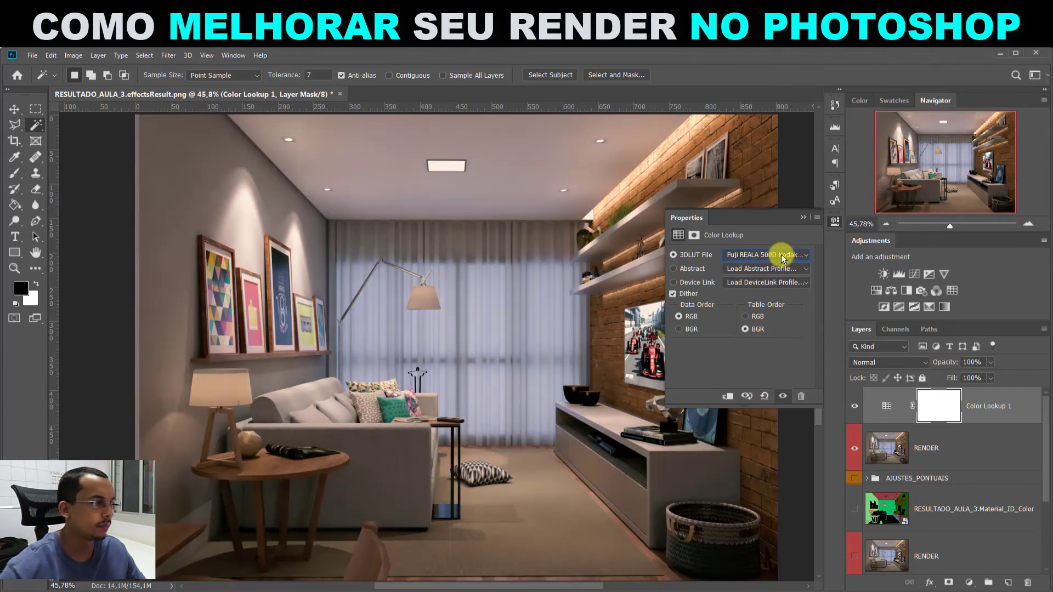
{"action": "key", "text": "Down"}
{"action": "key", "text": "Down"}
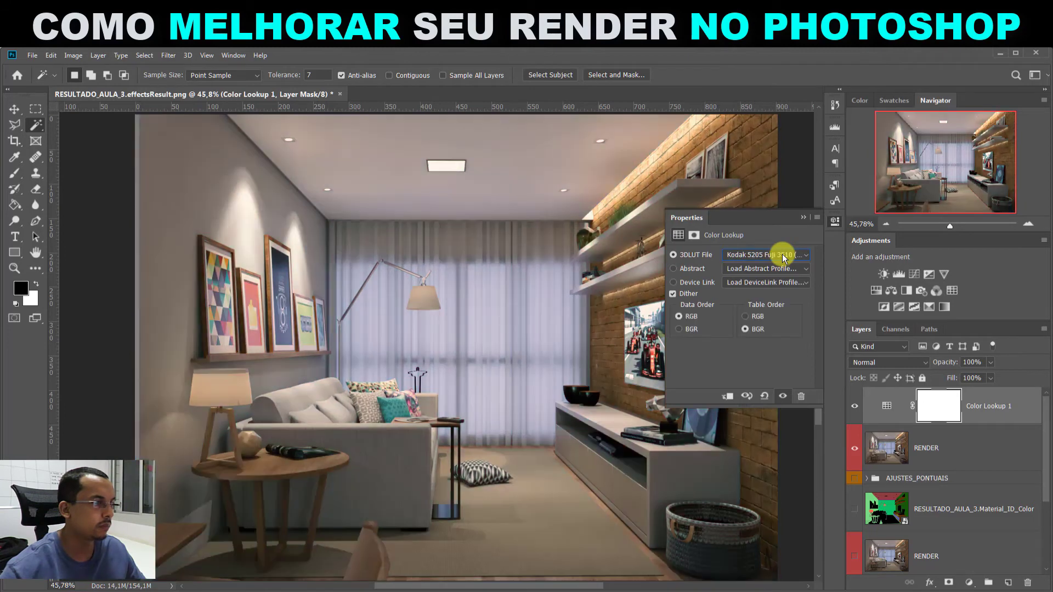
{"action": "key", "text": "Down"}
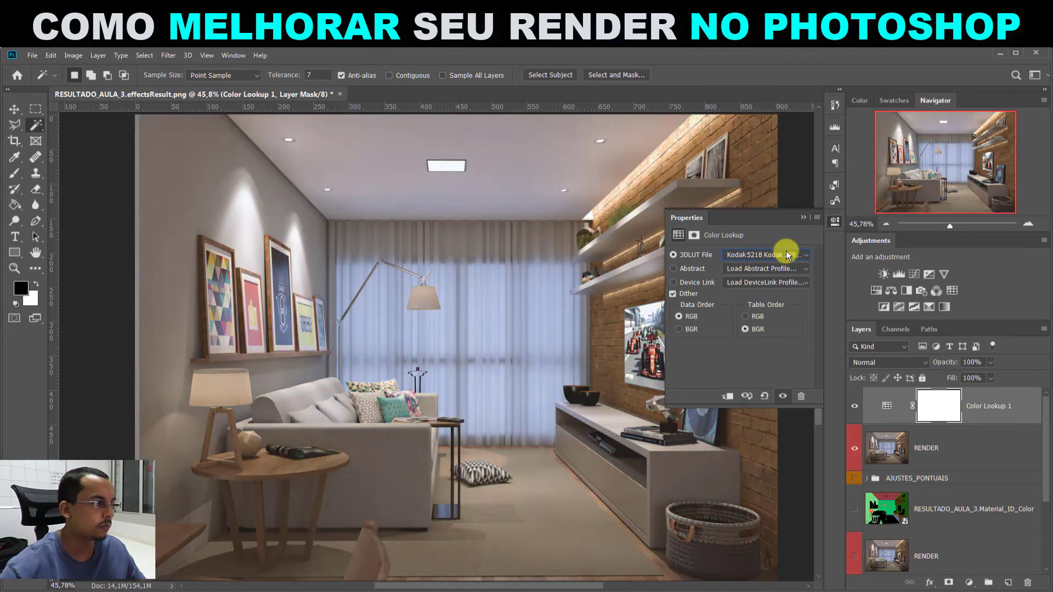
{"action": "left_click", "coordinate": [788, 255]}
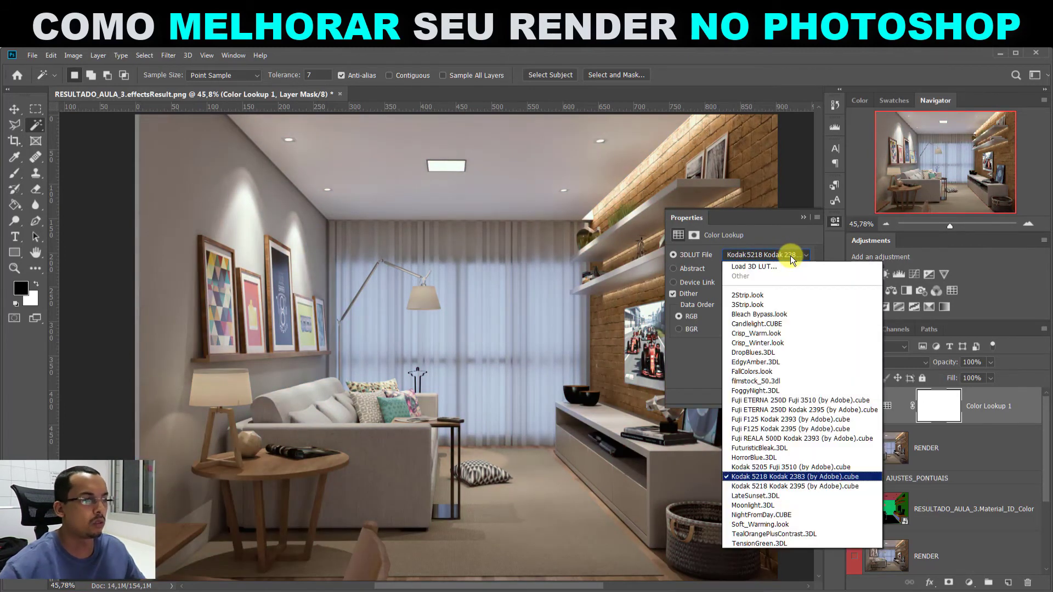
{"action": "left_click", "coordinate": [804, 477]}
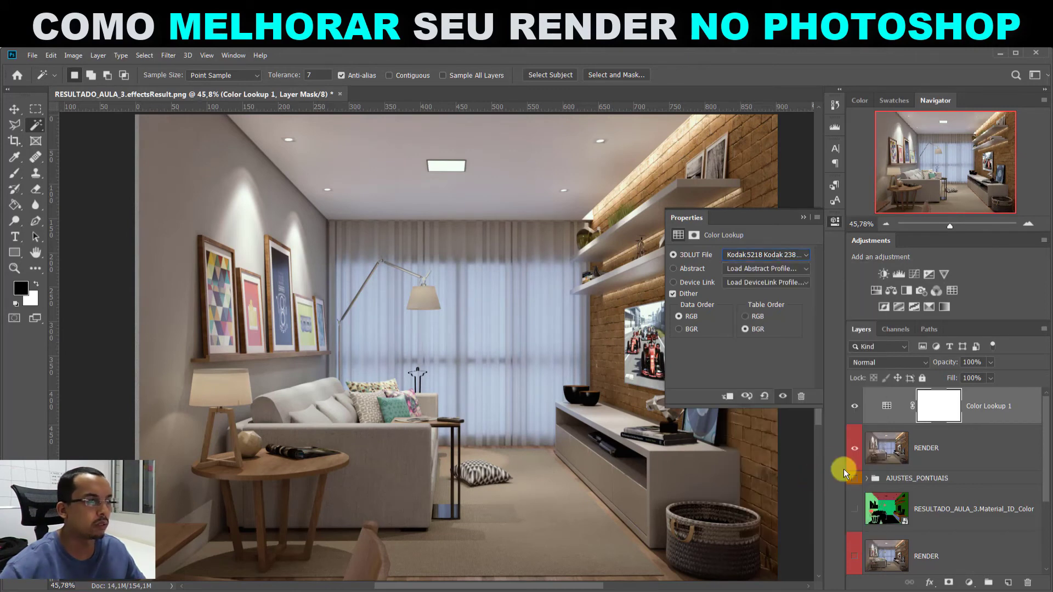
{"action": "left_click", "coordinate": [802, 217]}
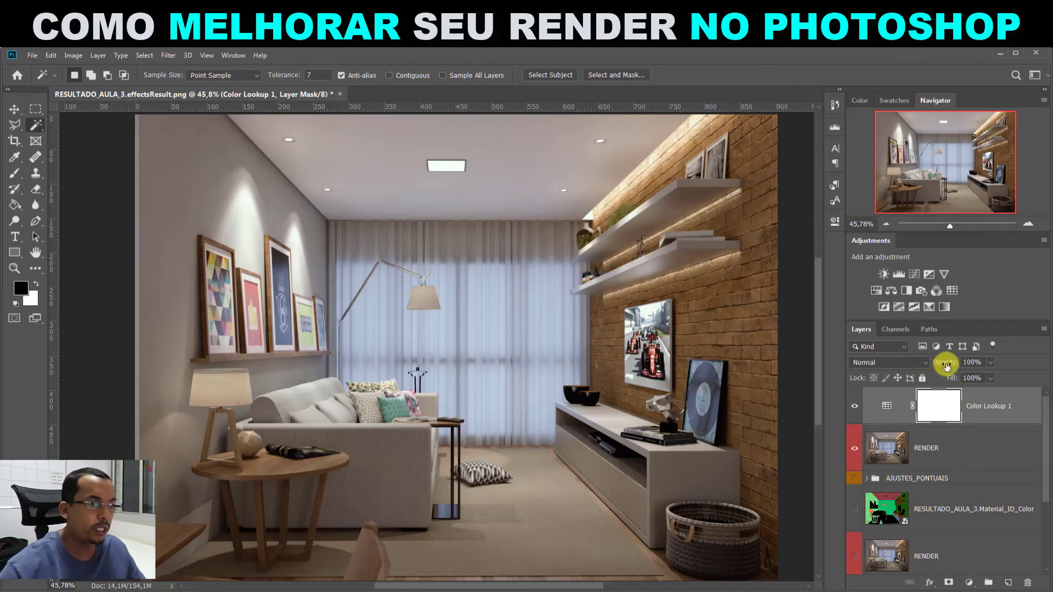
Set the Color Lookup 1 layer's opacity to 50% and compare the image with and without it, leaving it visible.
{"action": "mouse_move", "coordinate": [947, 364]}
{"action": "left_mouse_down"}
{"action": "mouse_move", "coordinate": [914, 365]}
{"action": "mouse_move", "coordinate": [973, 366]}
{"action": "mouse_move", "coordinate": [905, 366]}
{"action": "mouse_move", "coordinate": [935, 365]}
{"action": "left_mouse_up"}
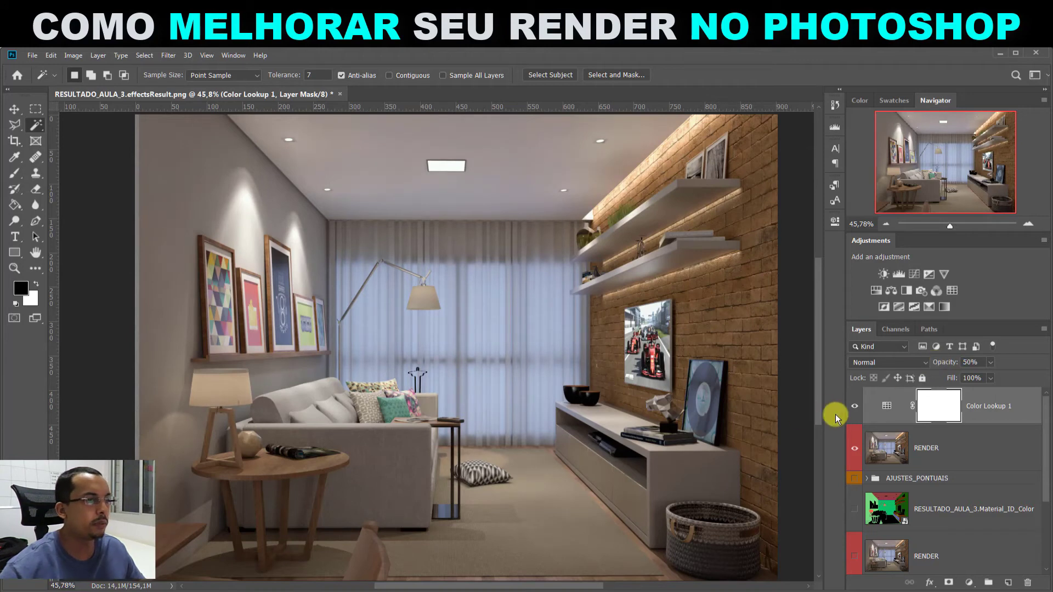
{"action": "left_click", "coordinate": [854, 406]}
{"action": "left_click", "coordinate": [854, 406]}
{"action": "left_click", "coordinate": [854, 406]}
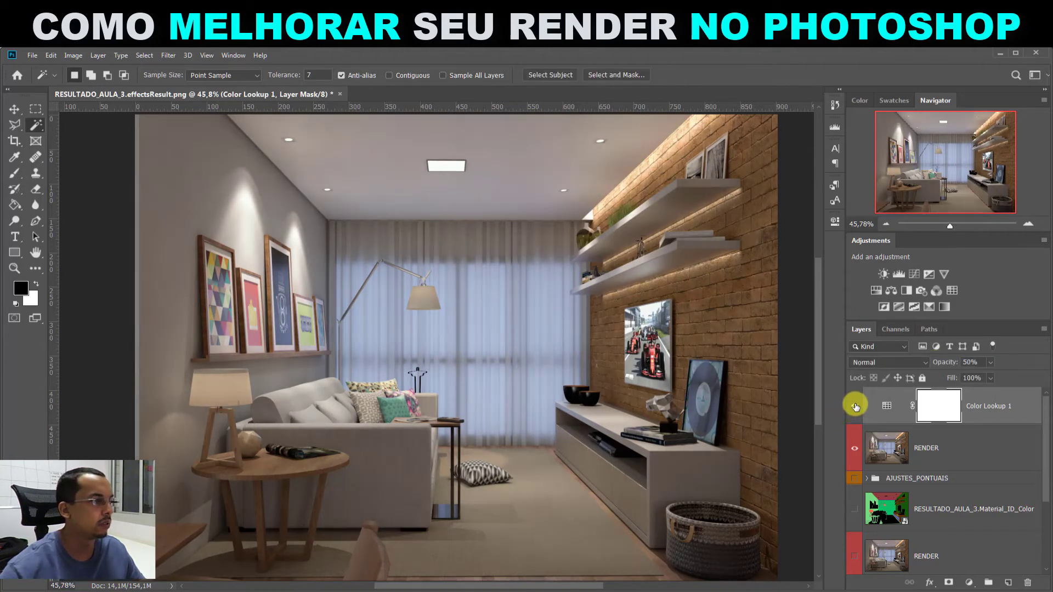
{"action": "left_click", "coordinate": [855, 406]}
{"action": "left_click", "coordinate": [854, 406]}
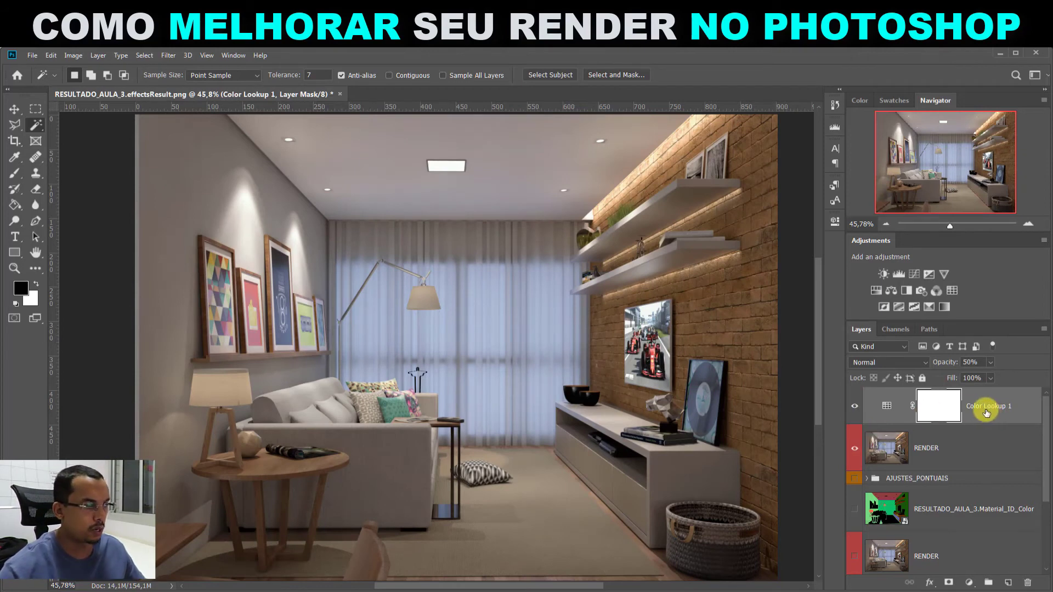
Merge the visible layers into a new layer above Color Lookup 1, hide the other layers and label the new layer red.
{"action": "key", "text": "ctrl+alt+shift+e"}
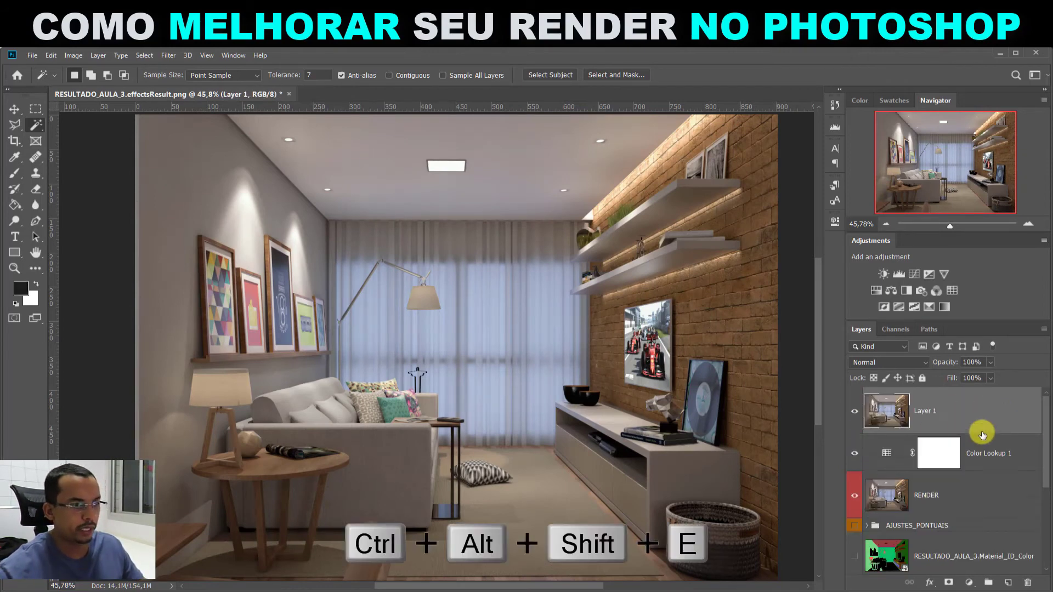
{"action": "right_click", "coordinate": [855, 411]}
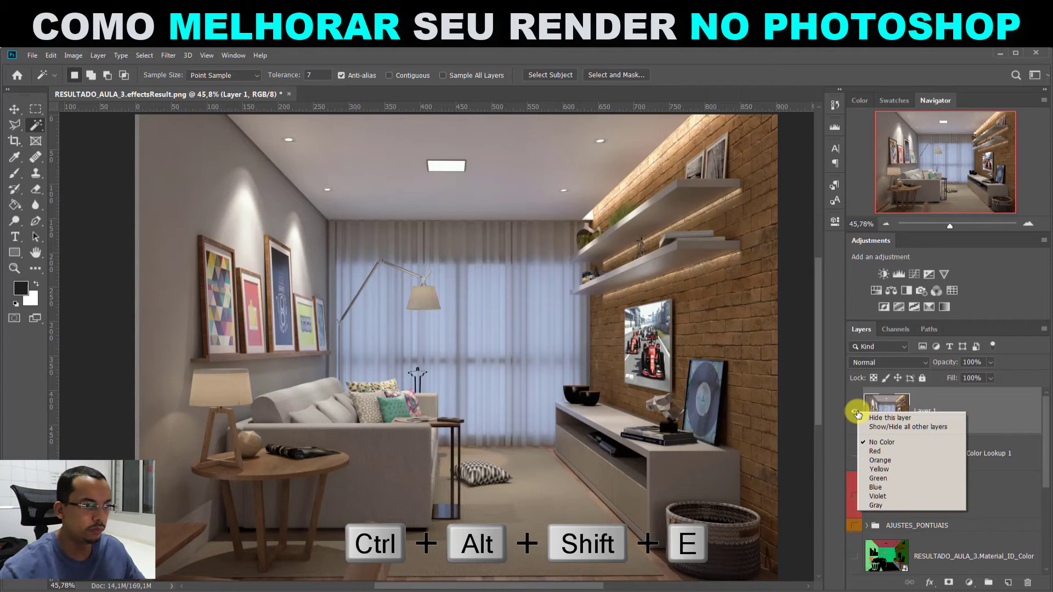
{"action": "left_click", "coordinate": [882, 453]}
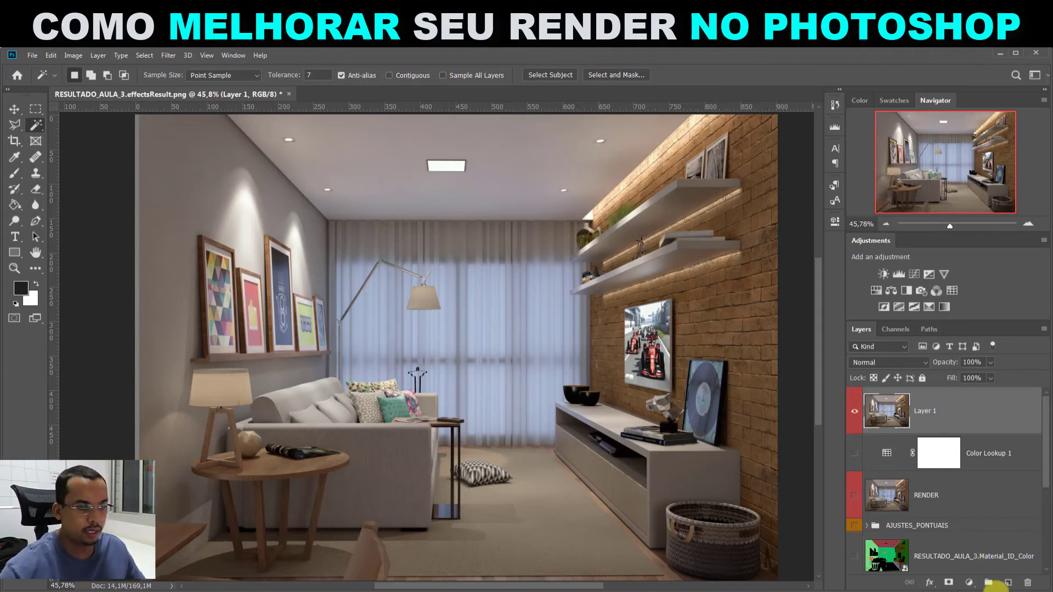
Create an empty layer above the red merged layer and name it LIGHT.
{"action": "left_click", "coordinate": [1009, 585]}
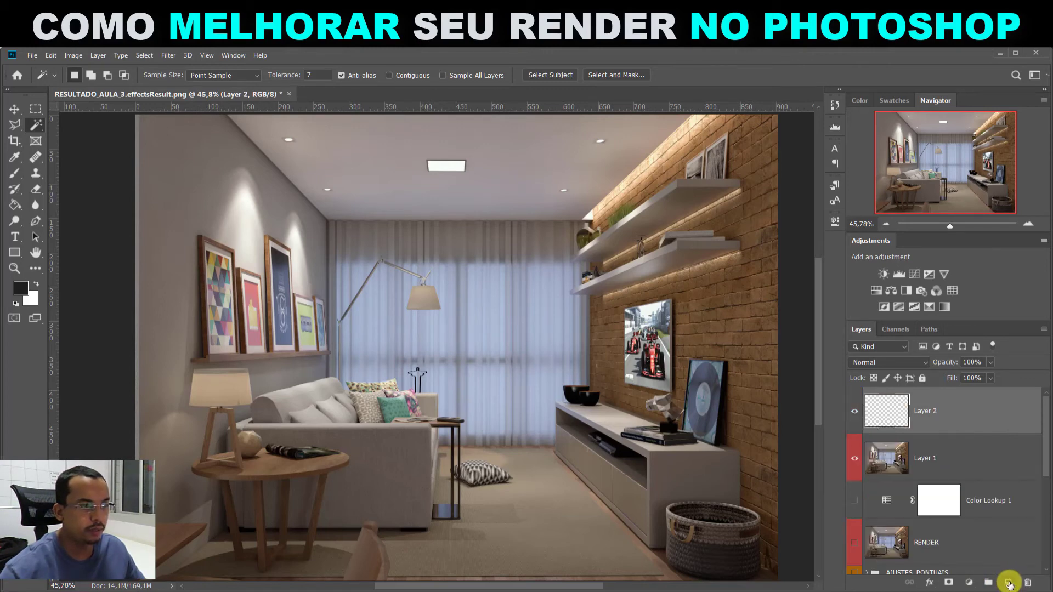
{"action": "double_click", "coordinate": [927, 411]}
{"action": "type", "text": "B"}
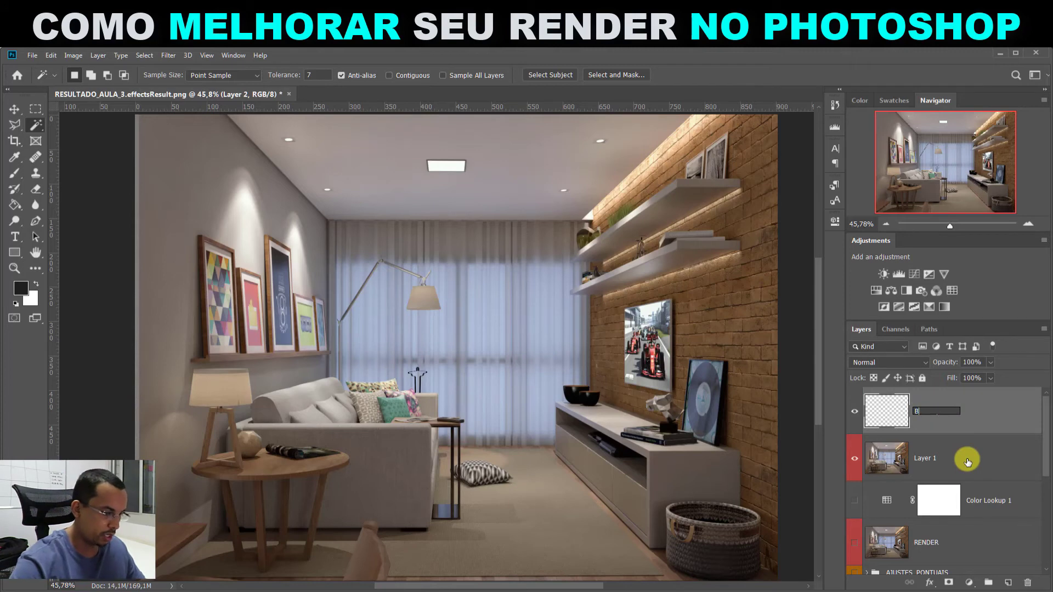
{"action": "type", "text": "RSH"}
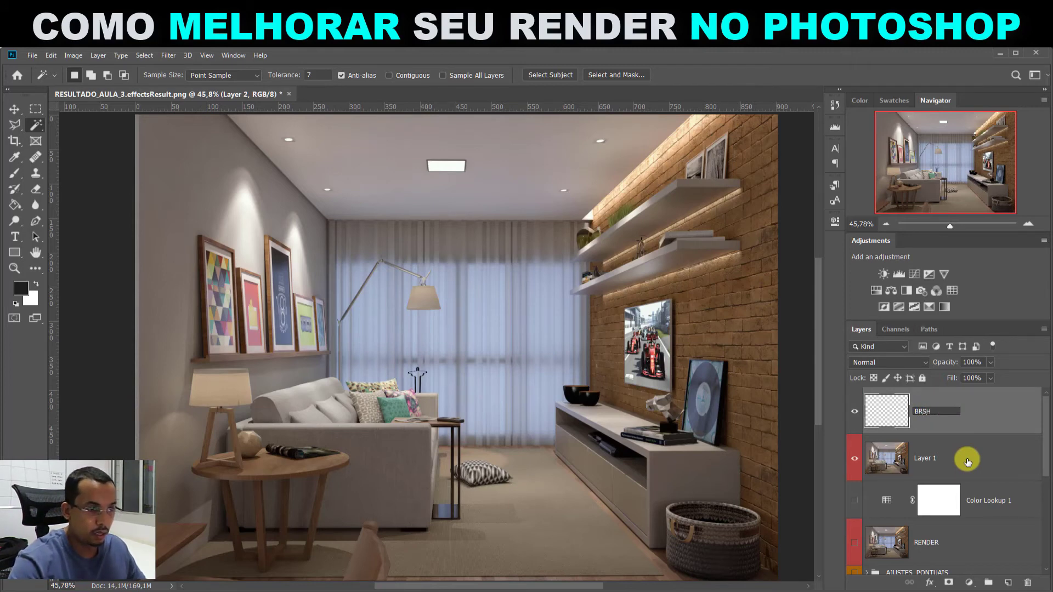
{"action": "key", "text": "BackSpace"}
{"action": "key", "text": "BackSpace"}
{"action": "key", "text": "BackSpace"}
{"action": "key", "text": "BackSpace"}
{"action": "type", "text": "L"}
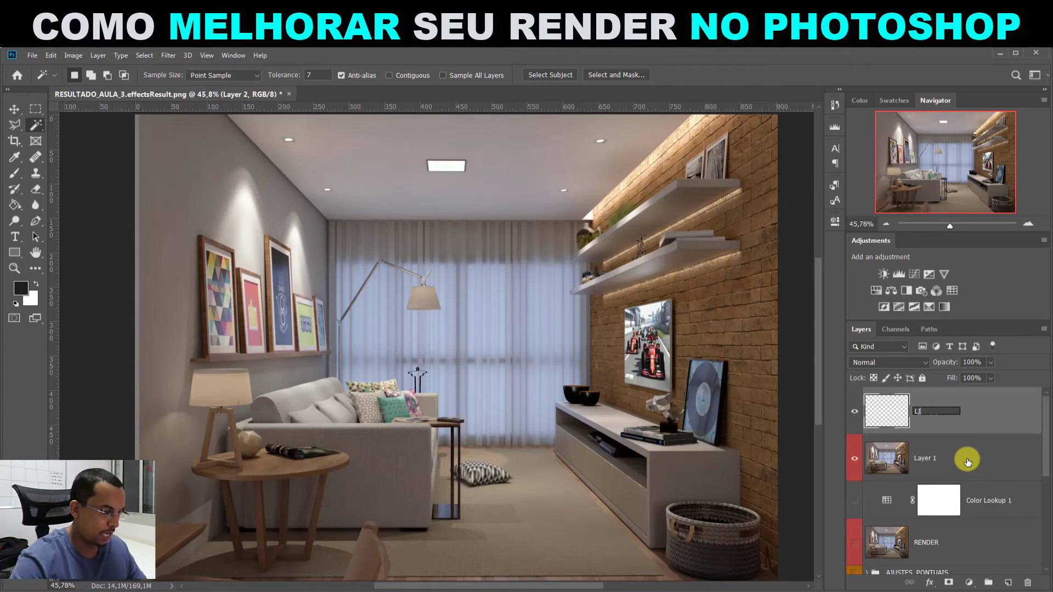
{"action": "type", "text": "IGHT"}
{"action": "key", "text": "Return"}
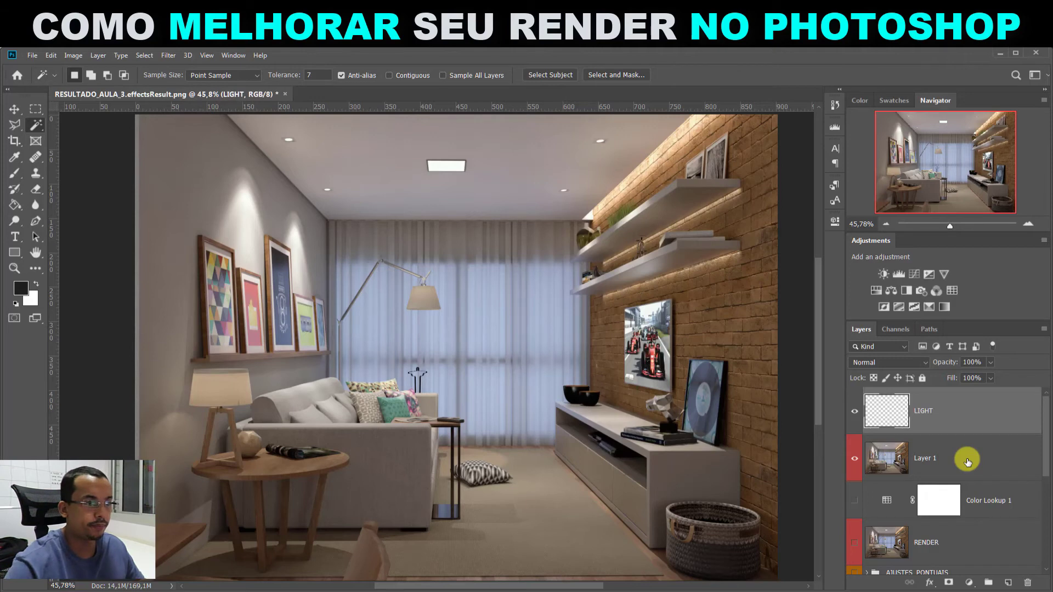
Choose the Brush tool with the star-shaped light glow preset of 754 px default size and reduce its size to 102 px.
{"action": "left_click", "coordinate": [16, 175]}
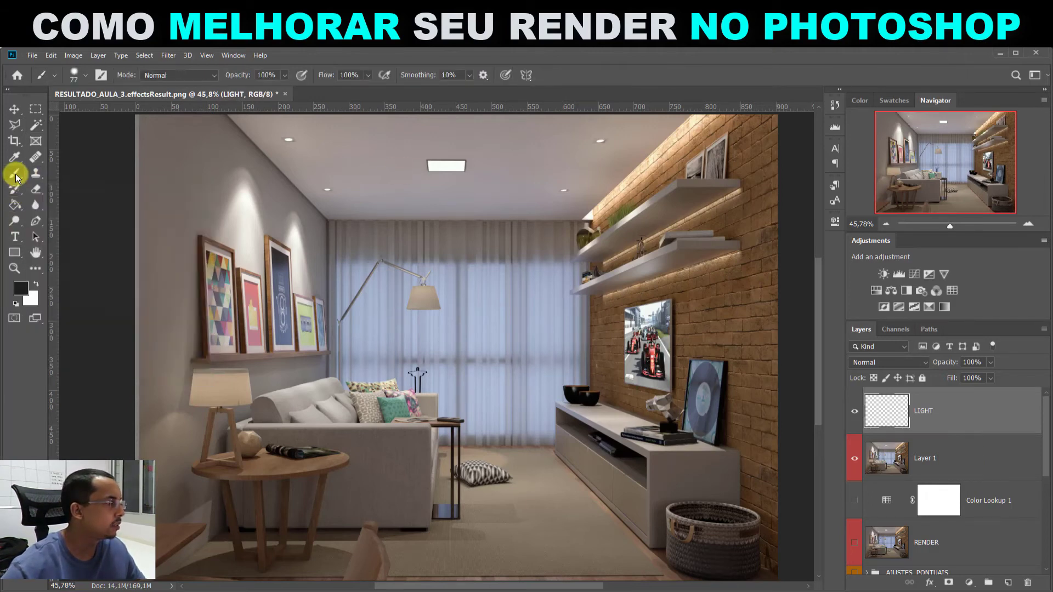
{"action": "right_click", "coordinate": [479, 270]}
{"action": "scroll", "coordinate": [874, 329], "scroll_direction": "down", "scroll_amount": 1}
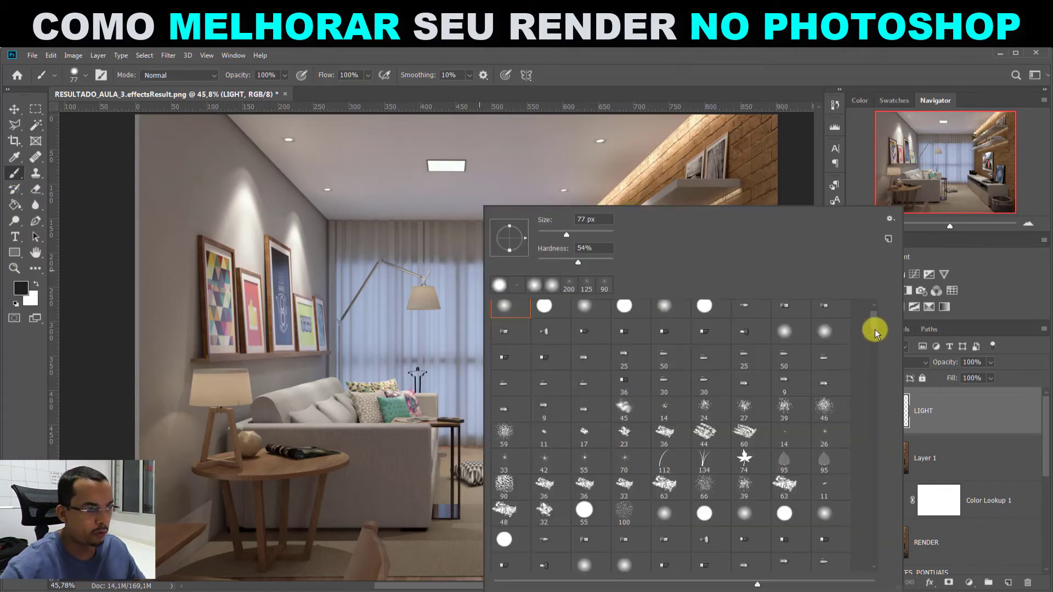
{"action": "left_click_drag", "start_coordinate": [874, 329], "coordinate": [881, 374]}
{"action": "left_click_drag", "start_coordinate": [880, 391], "coordinate": [879, 472]}
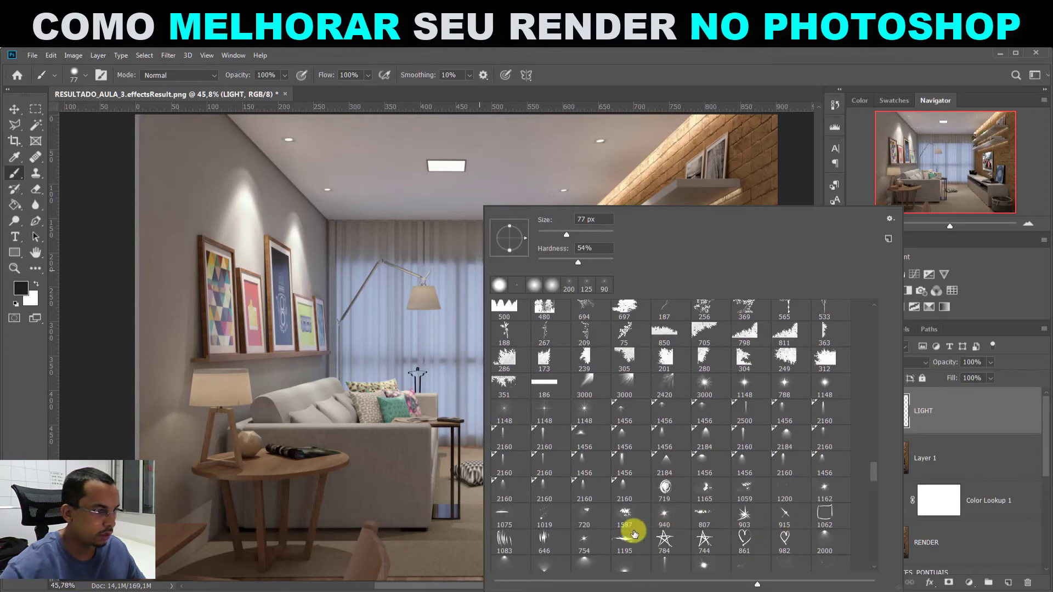
{"action": "left_click", "coordinate": [584, 539]}
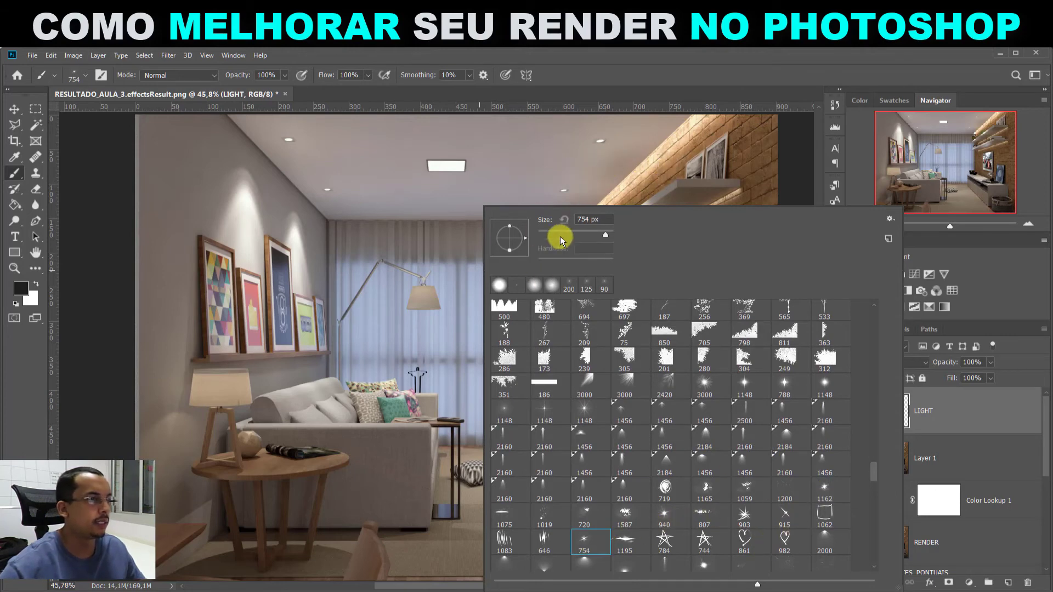
{"action": "left_click", "coordinate": [70, 296]}
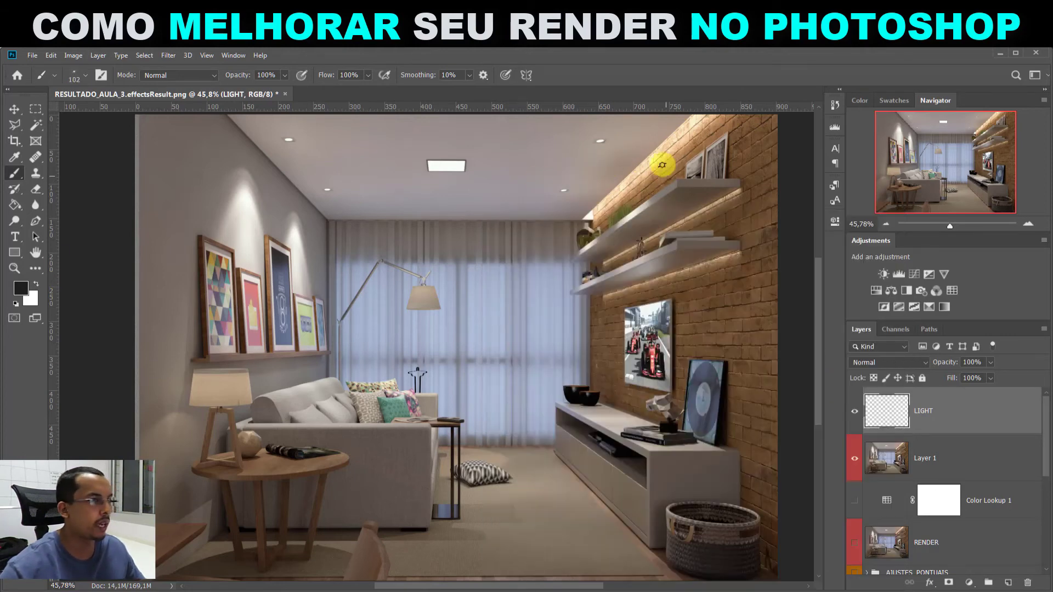
Set the star brush to 200 px for the ceiling spotlight beside the brick wall and sample the lamp's white as the foreground colour.
{"action": "scroll", "coordinate": [613, 135], "scroll_direction": "up", "scroll_amount": 6}
{"action": "scroll", "coordinate": [613, 135], "scroll_direction": "up", "scroll_amount": 7}
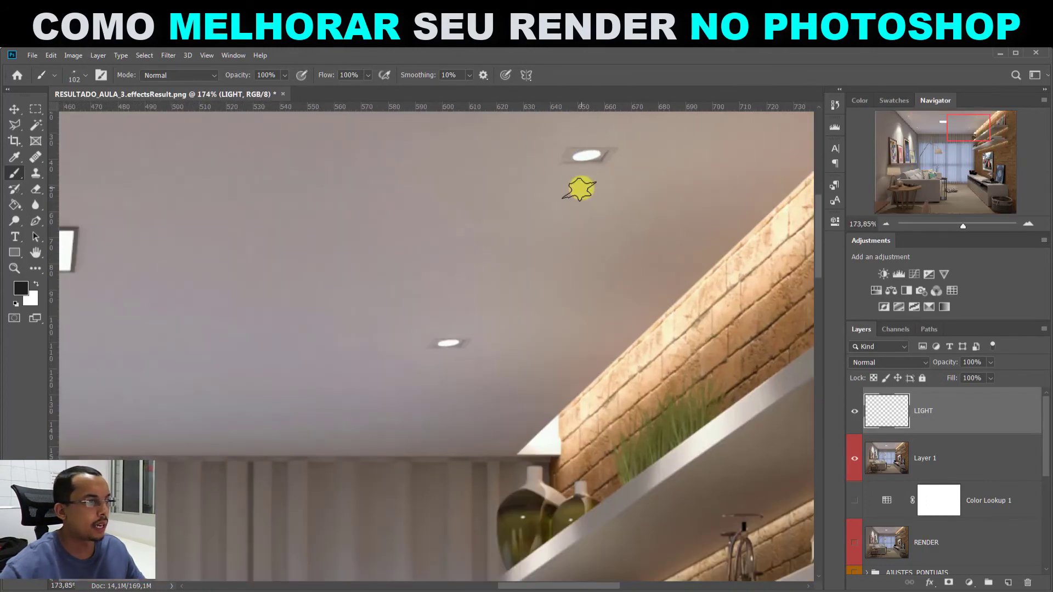
{"action": "scroll", "coordinate": [604, 219], "scroll_direction": "up", "scroll_amount": 1}
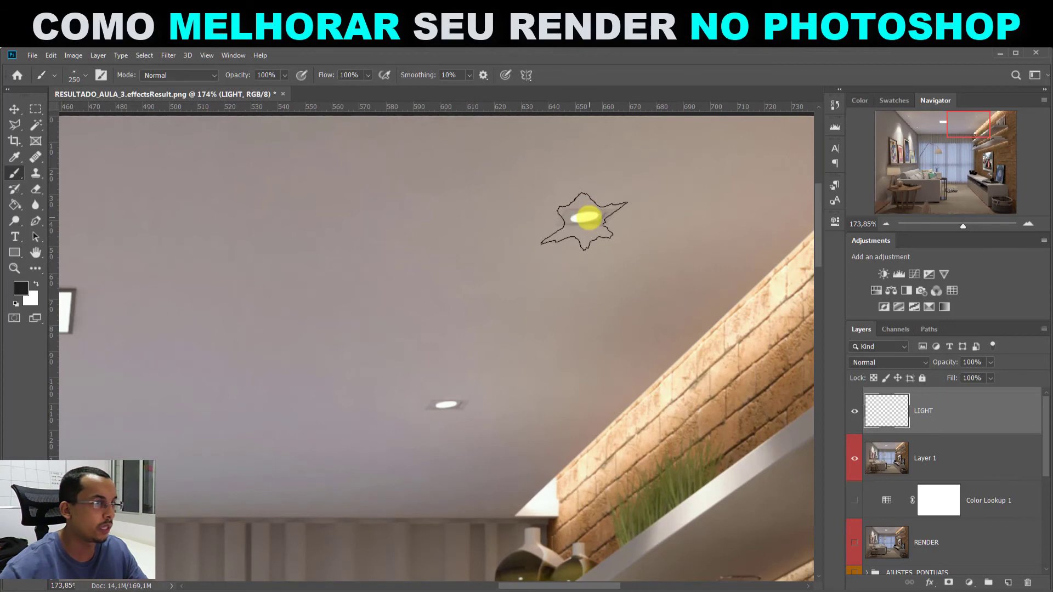
{"action": "right_click", "coordinate": [439, 248]}
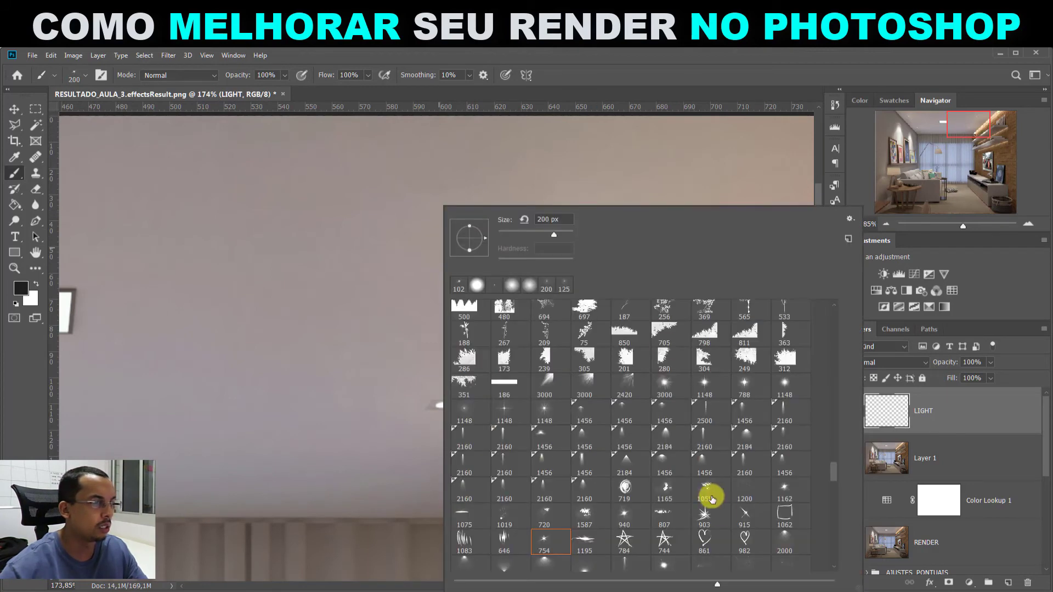
{"action": "left_click", "coordinate": [648, 74]}
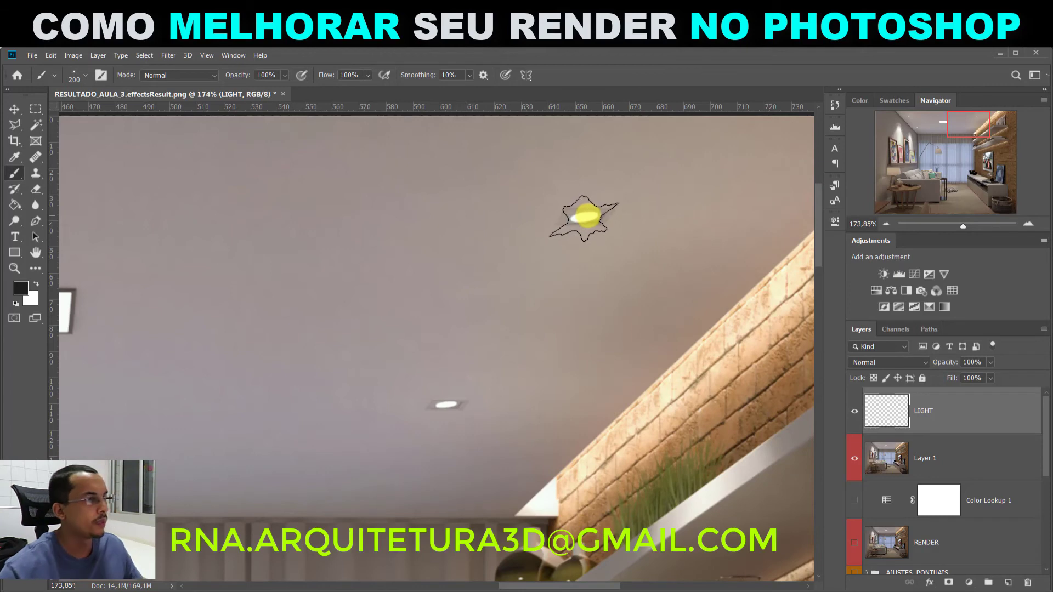
{"action": "left_click", "coordinate": [591, 208], "text": "alt"}
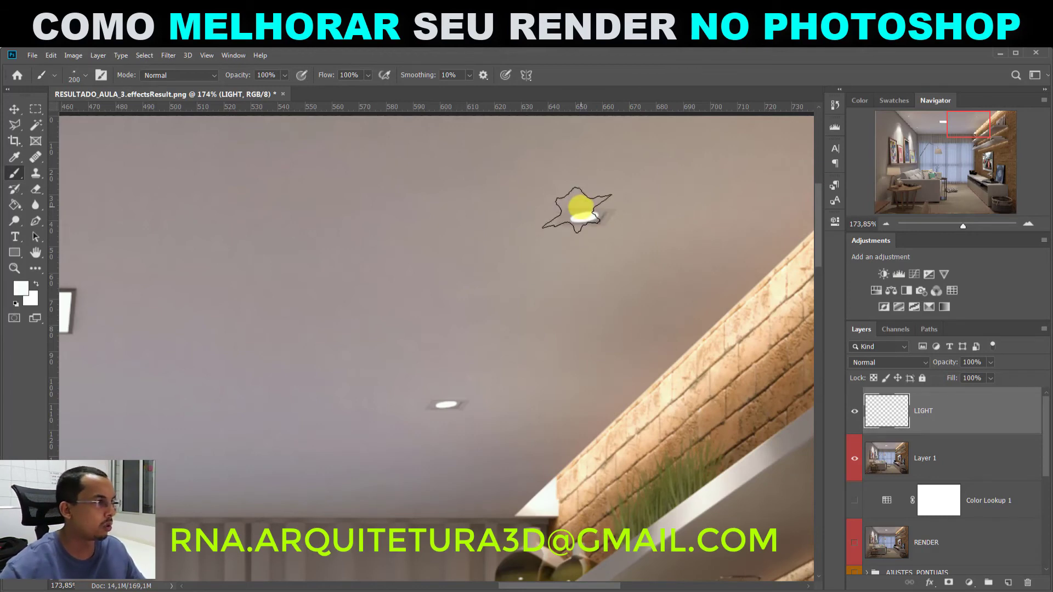
Stamp the star glow at 31% brush opacity on the ceiling spotlights, using 200 px for the near ones and 100 px for the far ones.
{"action": "left_click_drag", "start_coordinate": [234, 75], "coordinate": [200, 76]}
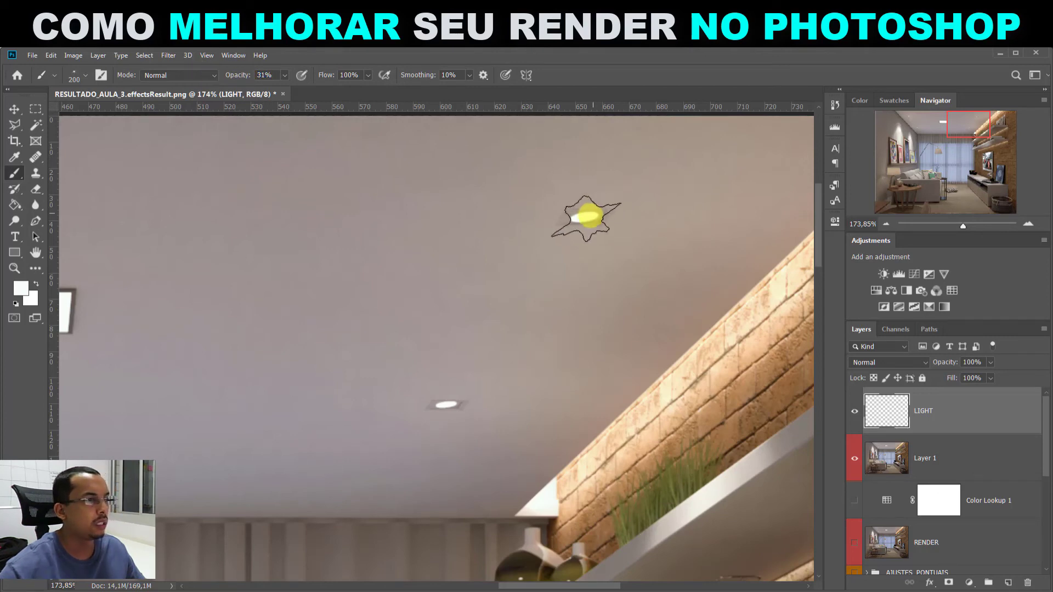
{"action": "left_click", "coordinate": [586, 216]}
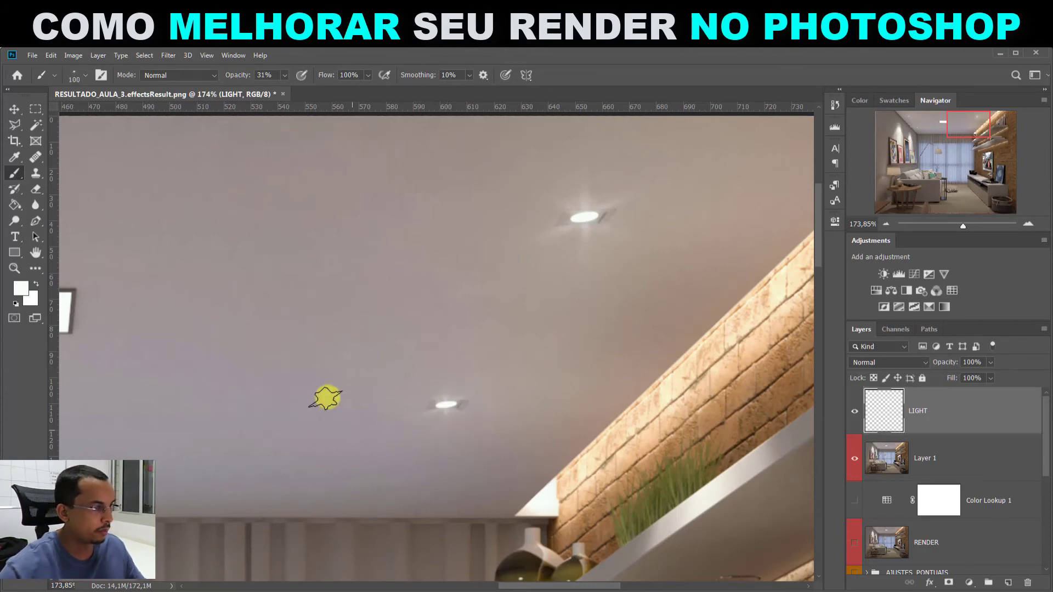
{"action": "left_click_drag", "start_coordinate": [322, 400], "coordinate": [723, 285]}
{"action": "left_click_drag", "start_coordinate": [353, 277], "coordinate": [593, 268]}
{"action": "left_click", "coordinate": [533, 261]}
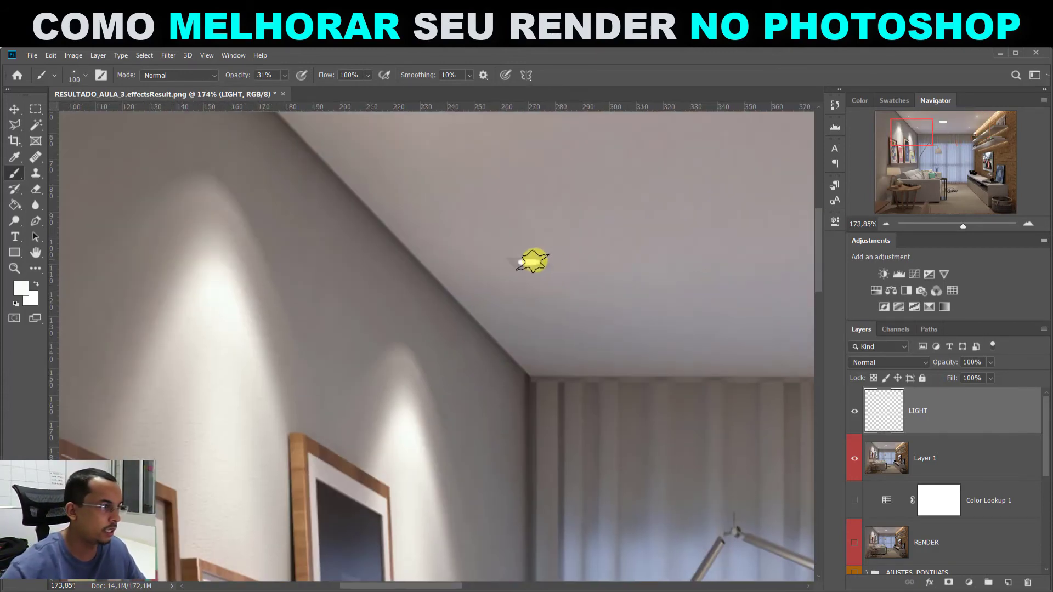
{"action": "left_click_drag", "start_coordinate": [388, 160], "coordinate": [709, 316]}
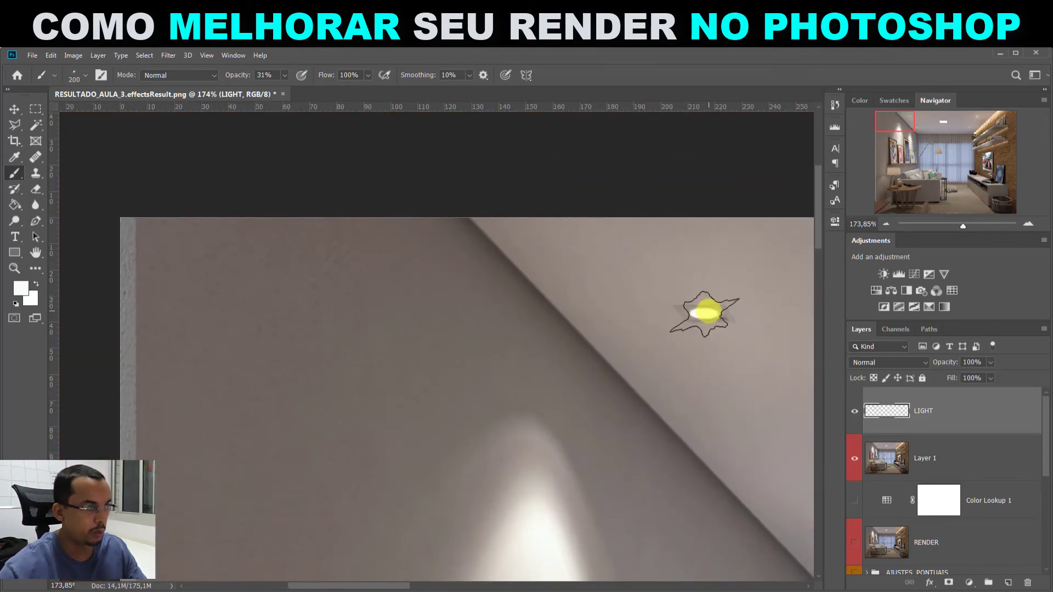
{"action": "key", "text": "ctrl+0"}
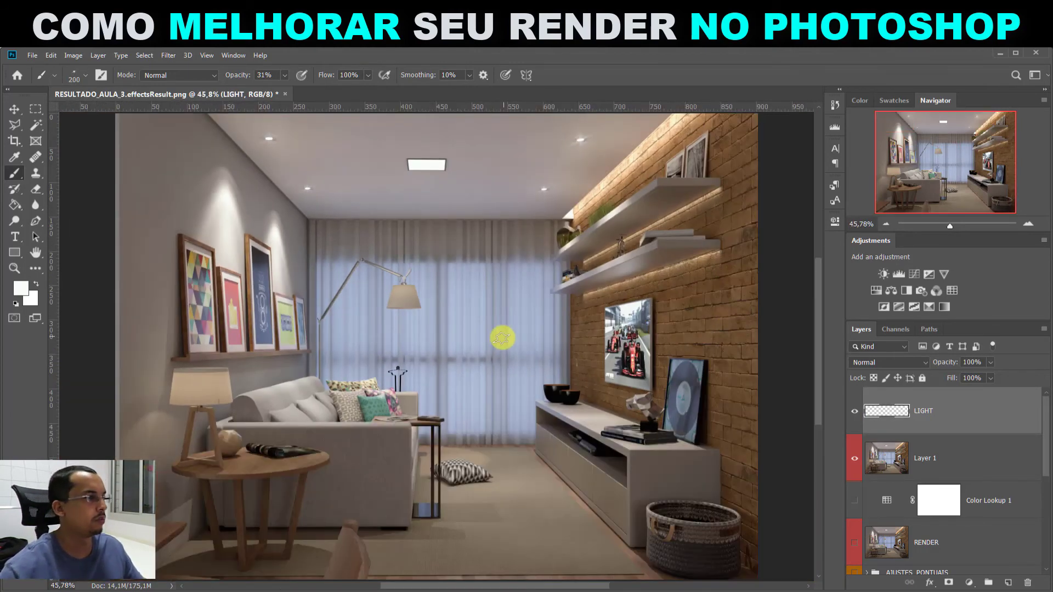
Choose the soft round glow brush preset of 1148 px default size and stamp it over the square ceiling lamp.
{"action": "right_click", "coordinate": [402, 264]}
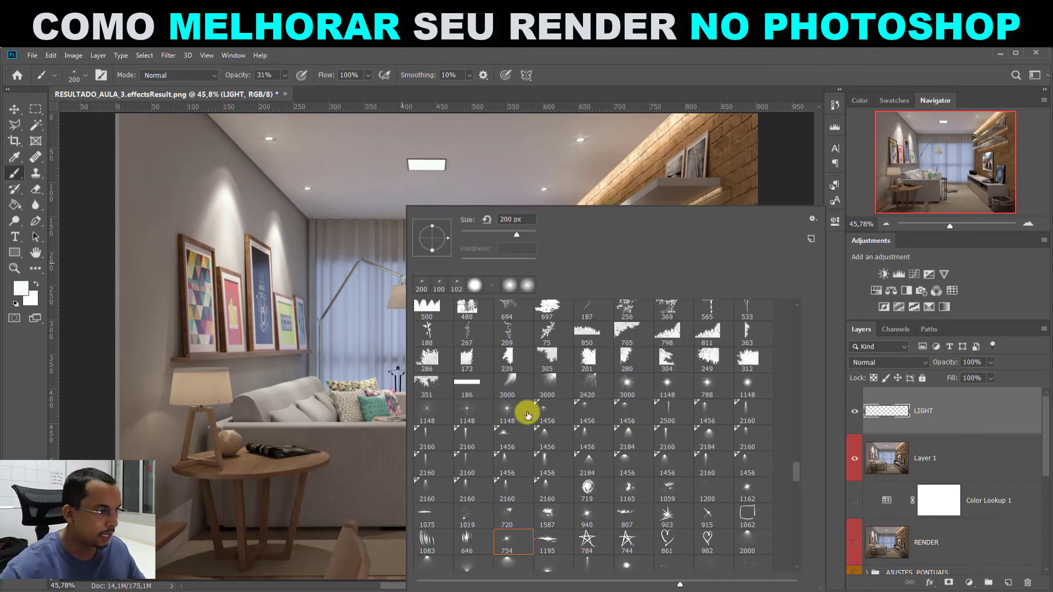
{"action": "left_click", "coordinate": [426, 411]}
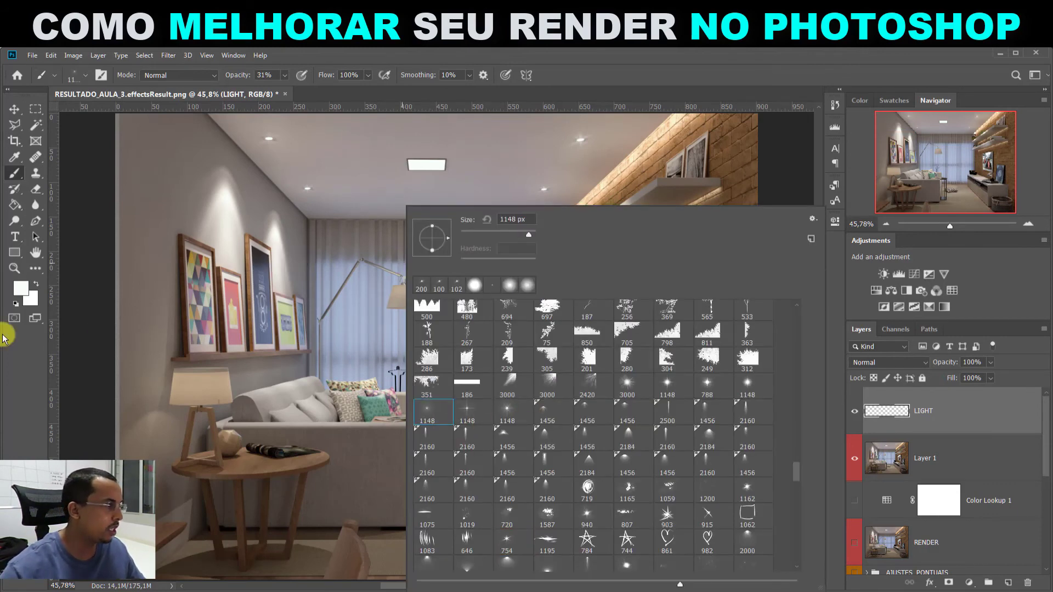
{"action": "left_click", "coordinate": [19, 346]}
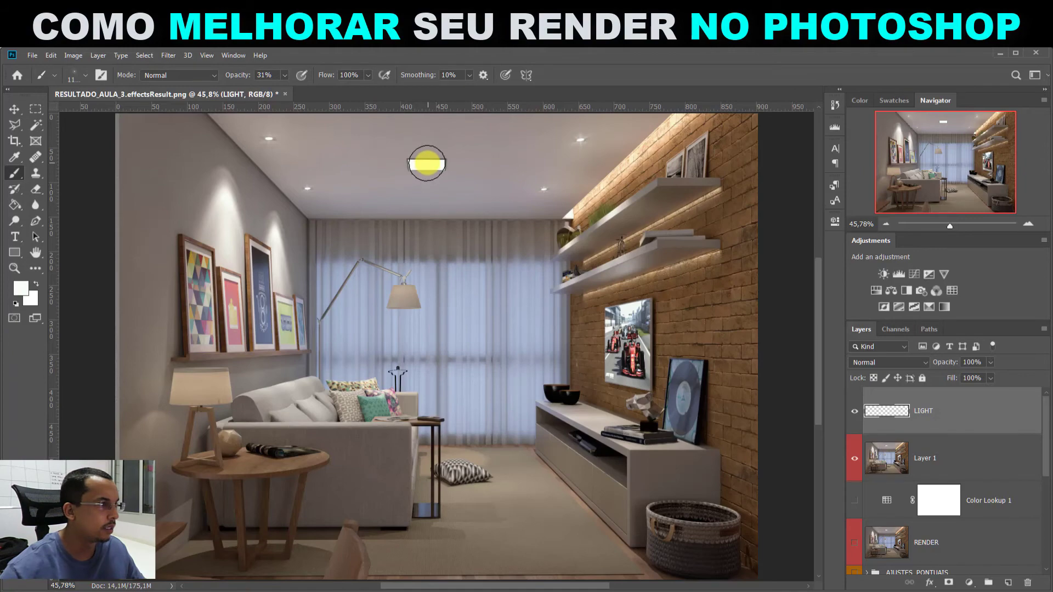
{"action": "left_click", "coordinate": [426, 163]}
{"action": "scroll", "coordinate": [632, 181], "scroll_direction": "up", "scroll_amount": 2}
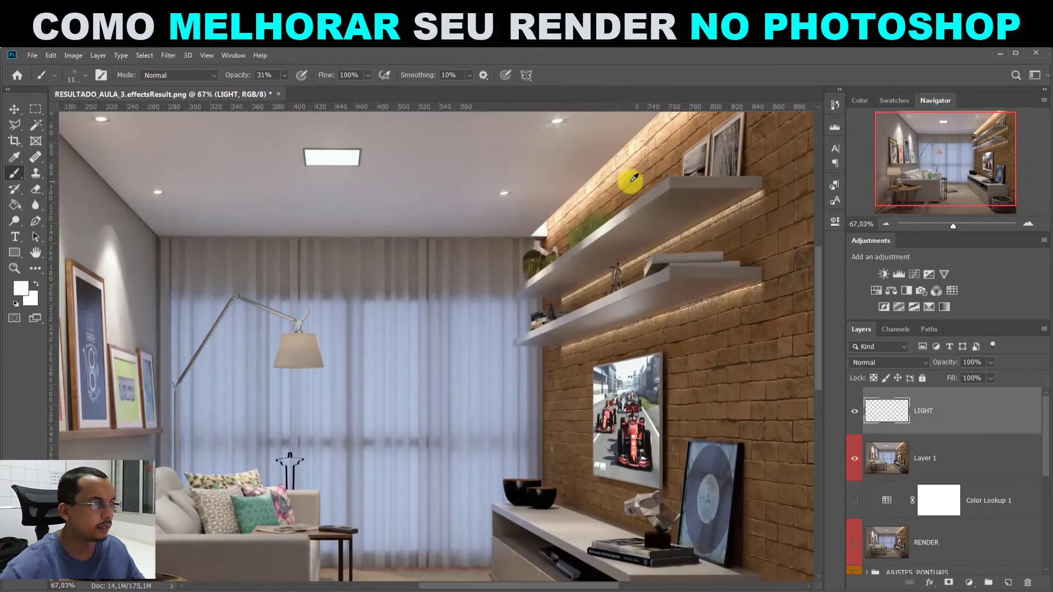
{"action": "scroll", "coordinate": [633, 180], "scroll_direction": "up", "scroll_amount": 2}
{"action": "left_click_drag", "start_coordinate": [339, 216], "coordinate": [552, 298]}
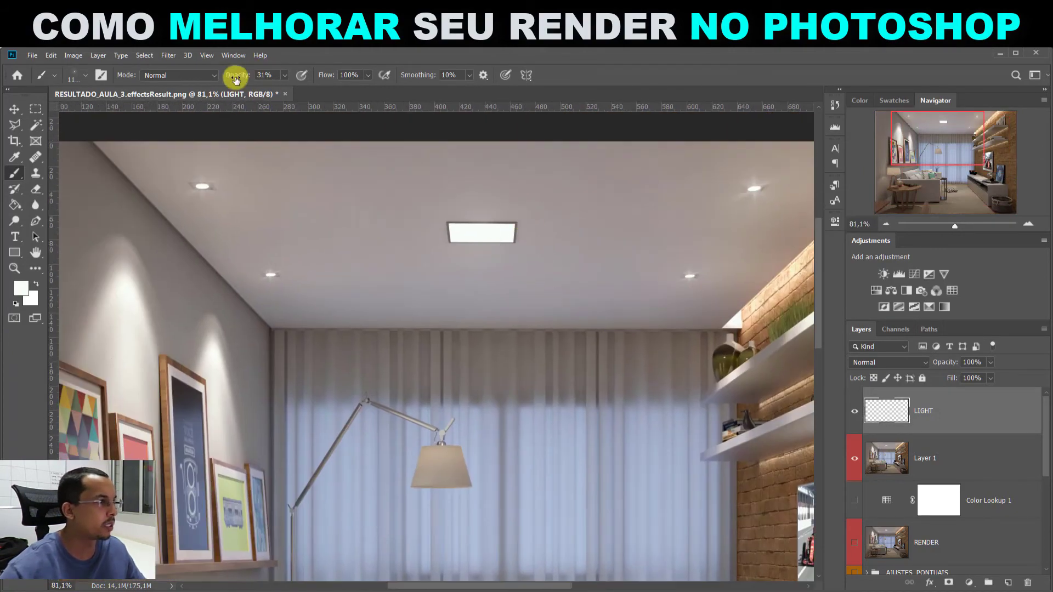
Try the round glow at 100% brush opacity on the bare ceiling beside the square lamp, and undo it.
{"action": "left_click_drag", "start_coordinate": [236, 79], "coordinate": [482, 87]}
{"action": "left_click", "coordinate": [599, 214]}
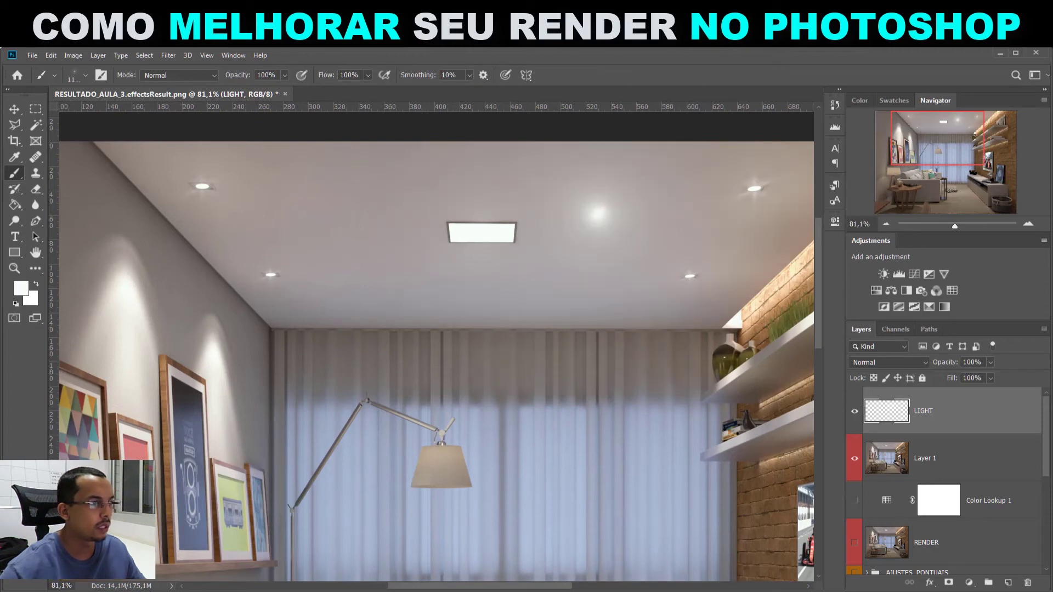
{"action": "key", "text": "ctrl+z"}
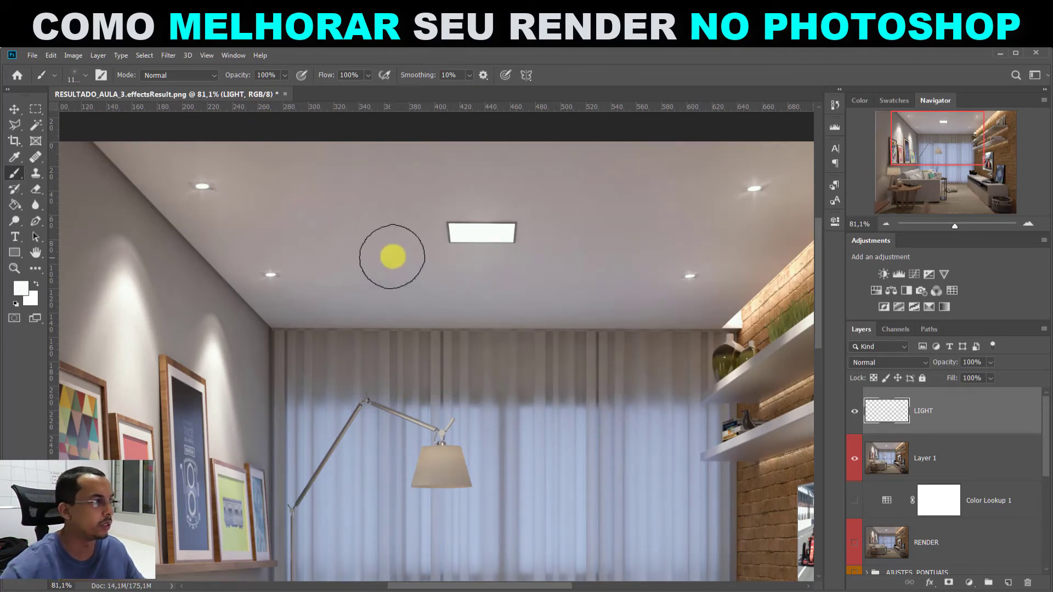
Set the round glow brush to 25% opacity for the square ceiling lamp and reduce its size to 300 px for the small spotlights.
{"action": "left_click_drag", "start_coordinate": [235, 81], "coordinate": [204, 76]}
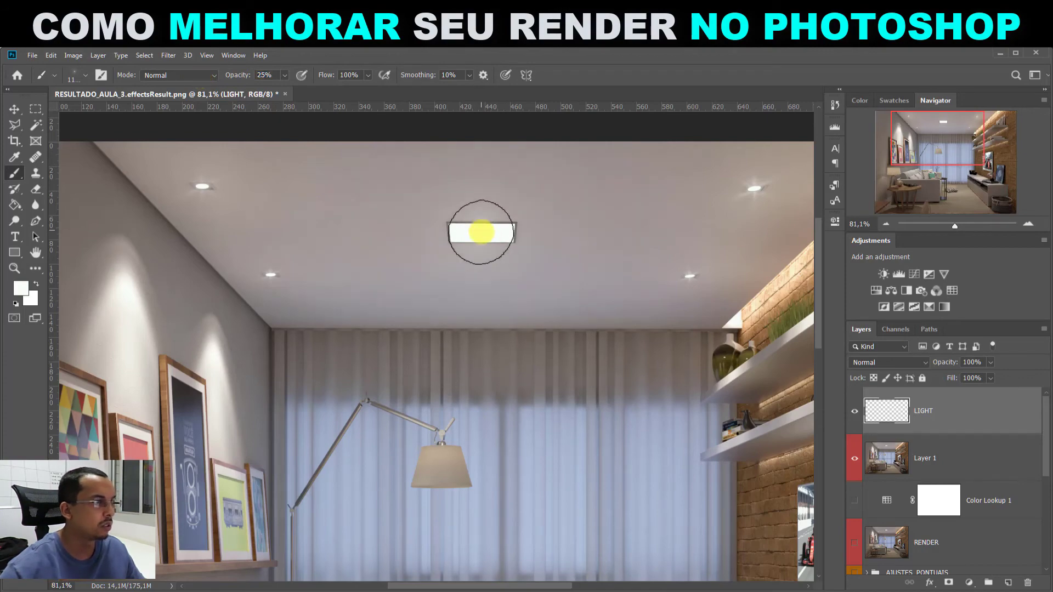
{"action": "left_click_drag", "start_coordinate": [560, 396], "coordinate": [212, 172]}
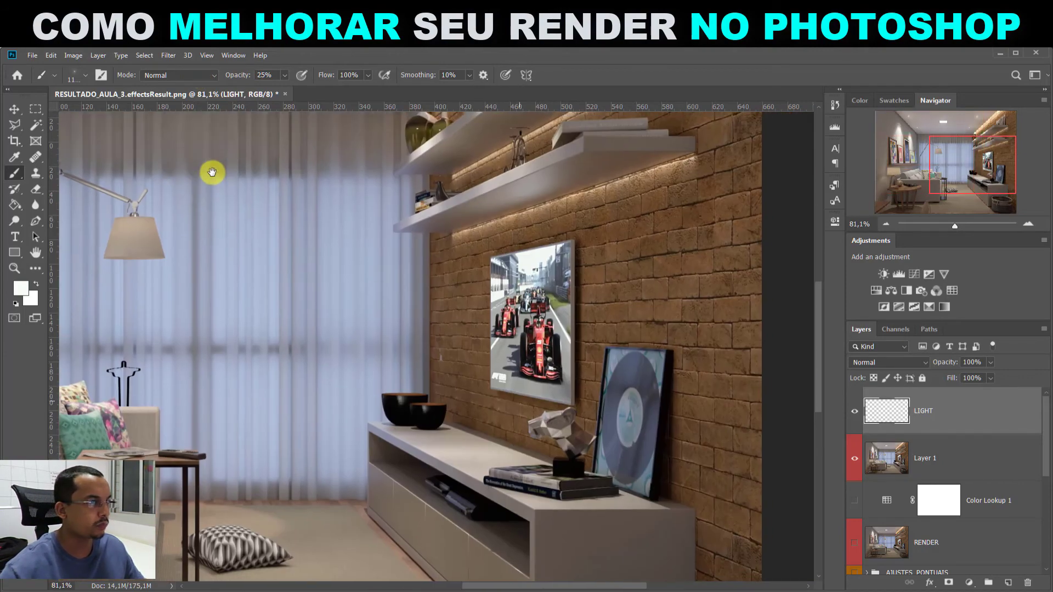
{"action": "left_click_drag", "start_coordinate": [505, 179], "coordinate": [676, 181]}
{"action": "left_click_drag", "start_coordinate": [500, 319], "coordinate": [783, 539]}
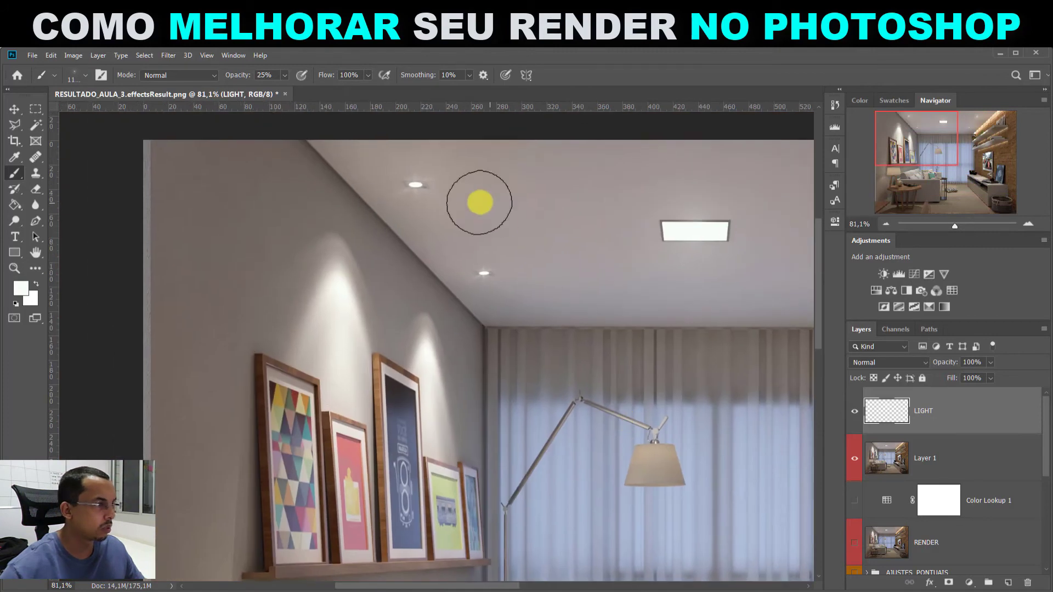
{"action": "key", "text": "bracketleft"}
{"action": "key", "text": "bracketleft"}
{"action": "key", "text": "bracketleft"}
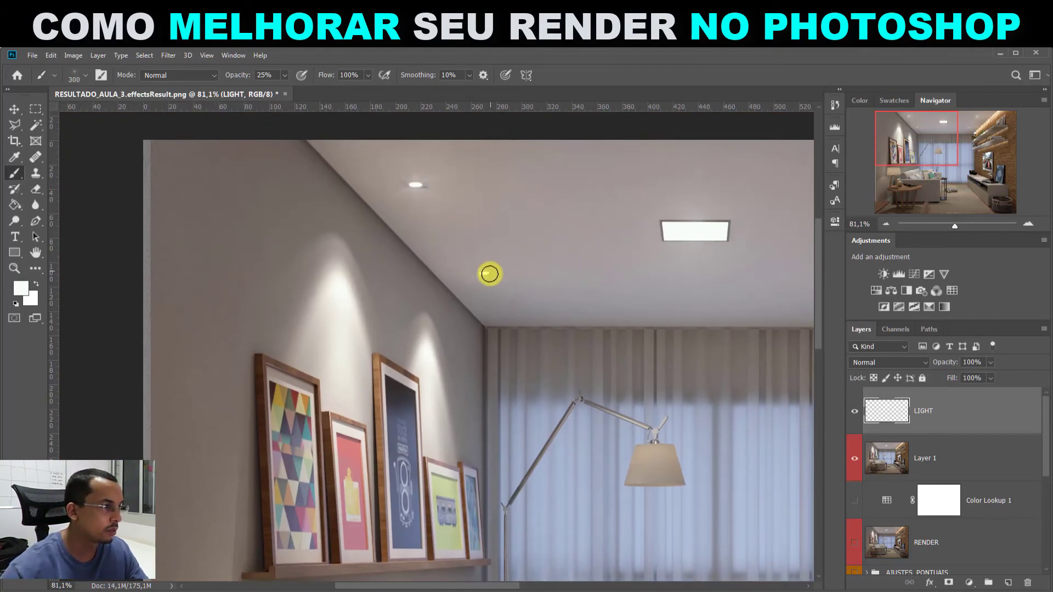
{"action": "left_click_drag", "start_coordinate": [696, 263], "coordinate": [352, 245]}
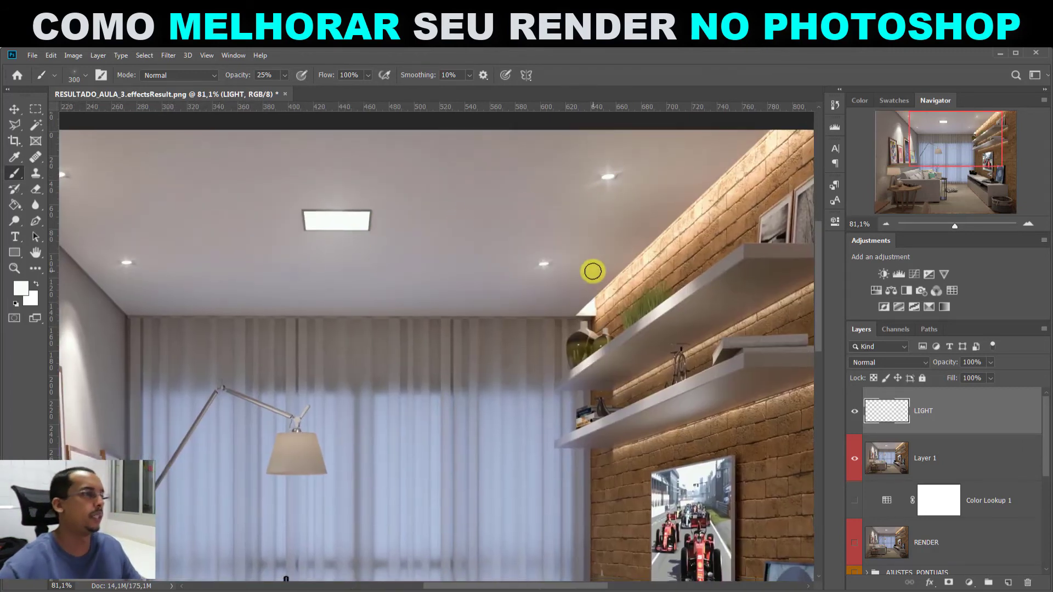
Compare the whole render with the LIGHT layer hidden and shown.
{"action": "key", "text": "ctrl+0"}
{"action": "left_click", "coordinate": [854, 412]}
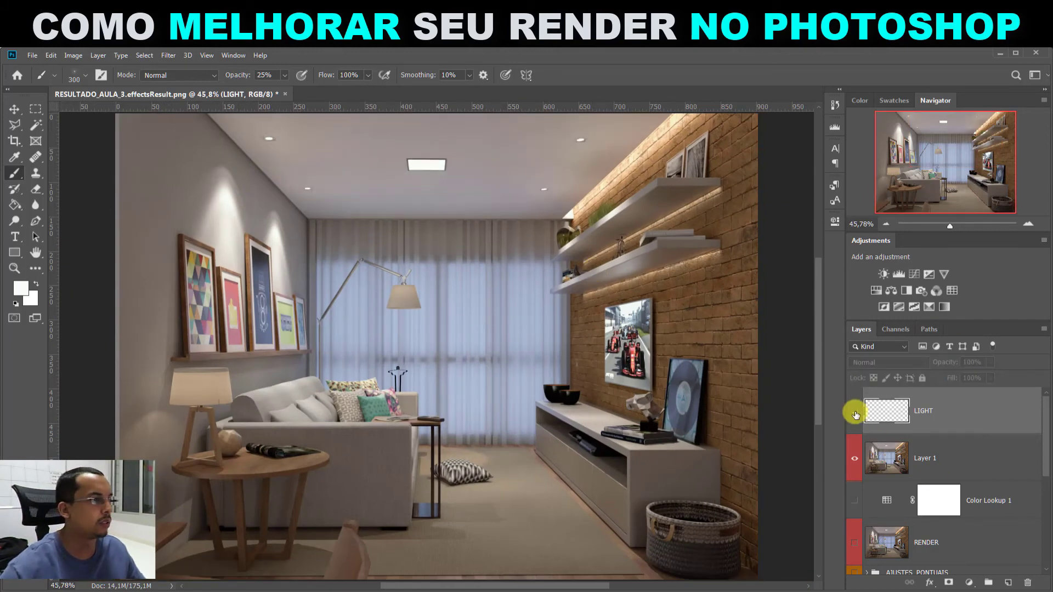
{"action": "left_click", "coordinate": [854, 412]}
{"action": "left_click", "coordinate": [855, 412]}
{"action": "left_click", "coordinate": [854, 412]}
{"action": "left_click", "coordinate": [855, 413]}
{"action": "left_click", "coordinate": [854, 412]}
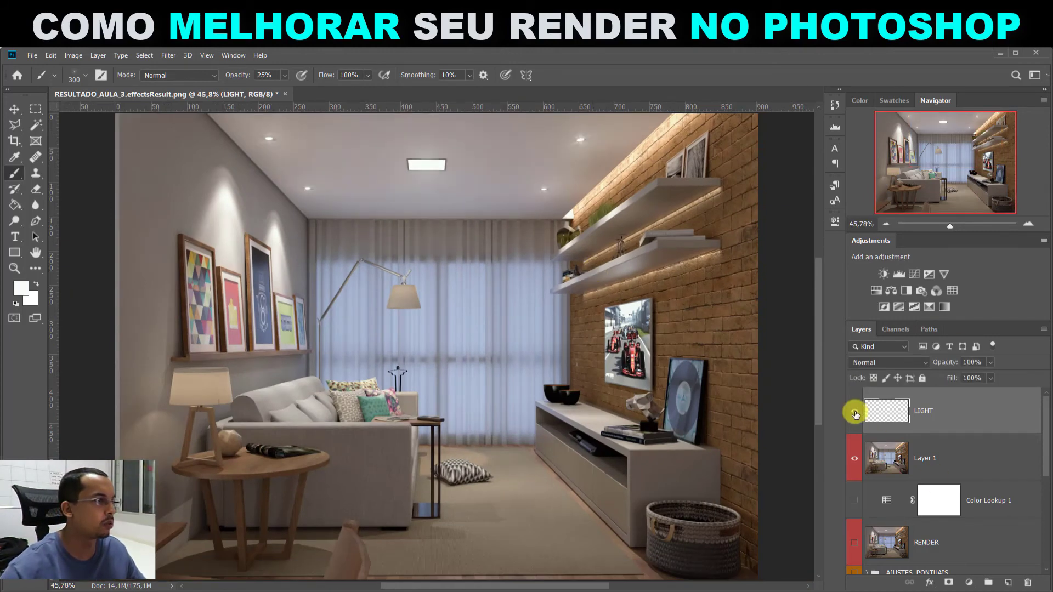
{"action": "left_click", "coordinate": [855, 412]}
{"action": "left_click", "coordinate": [854, 412]}
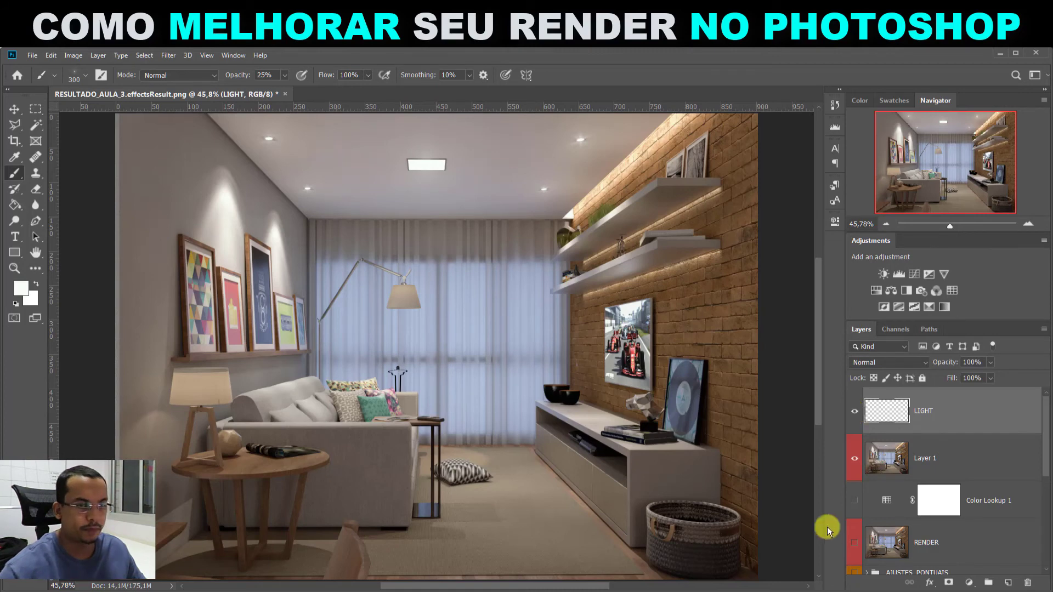
Create an empty layer above LIGHT, name it BRILHO and set its blend mode to Overlay.
{"action": "left_click", "coordinate": [1011, 585]}
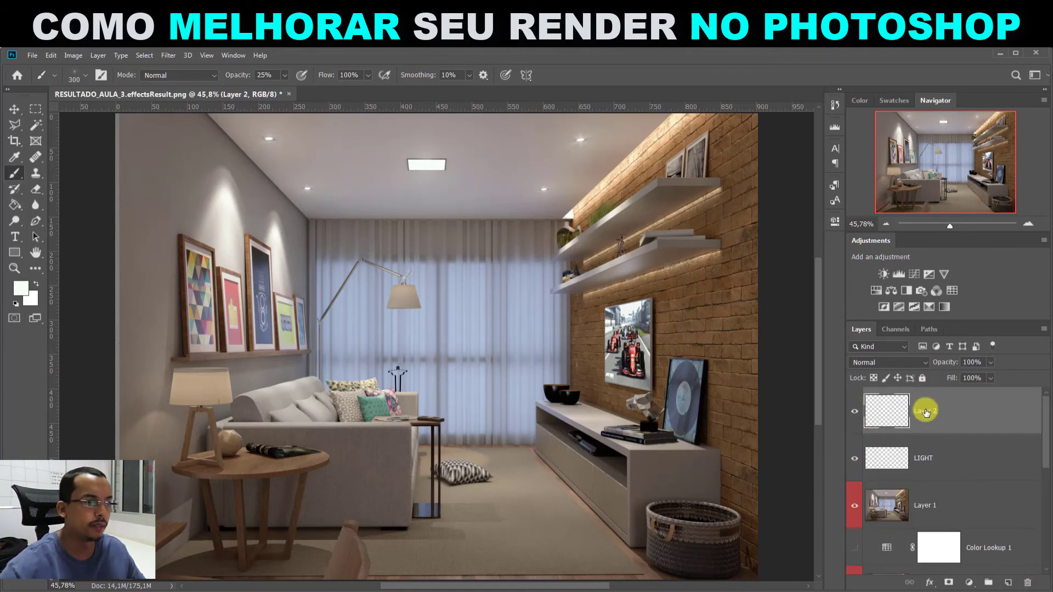
{"action": "double_click", "coordinate": [926, 413]}
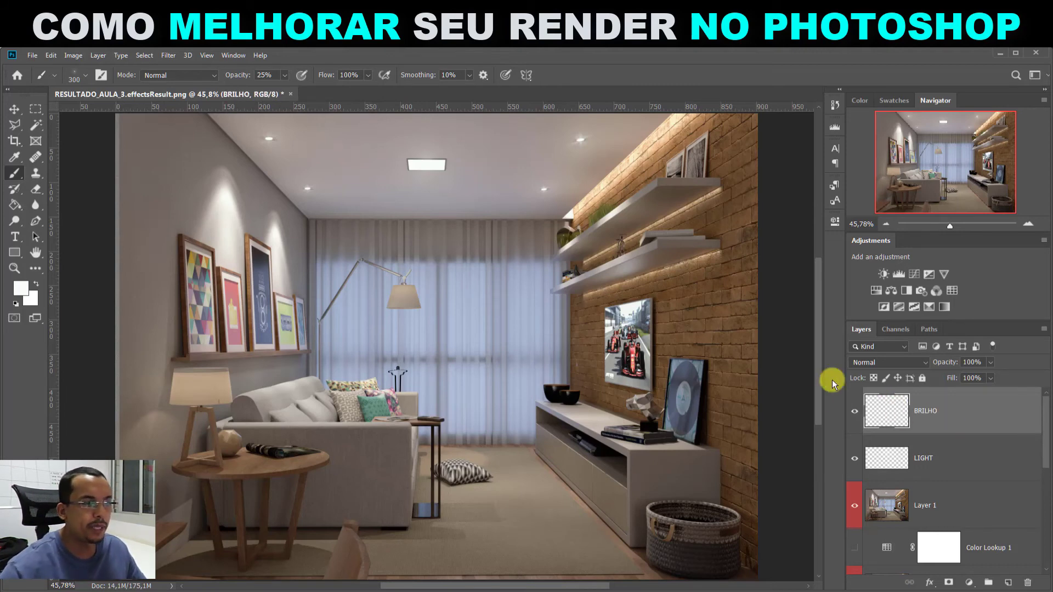
{"action": "left_click", "coordinate": [905, 362]}
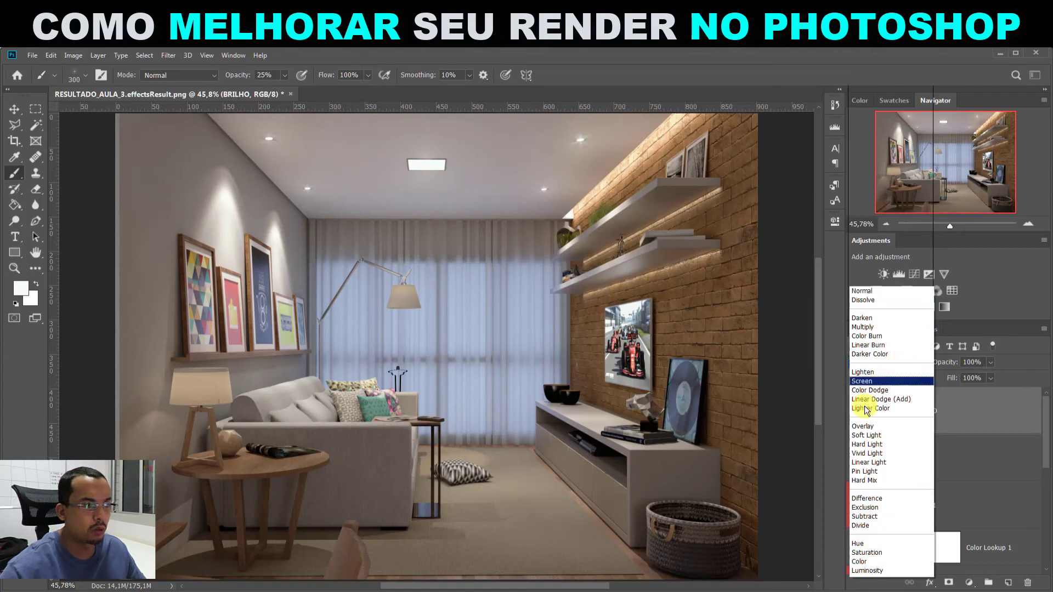
{"action": "left_click", "coordinate": [869, 425]}
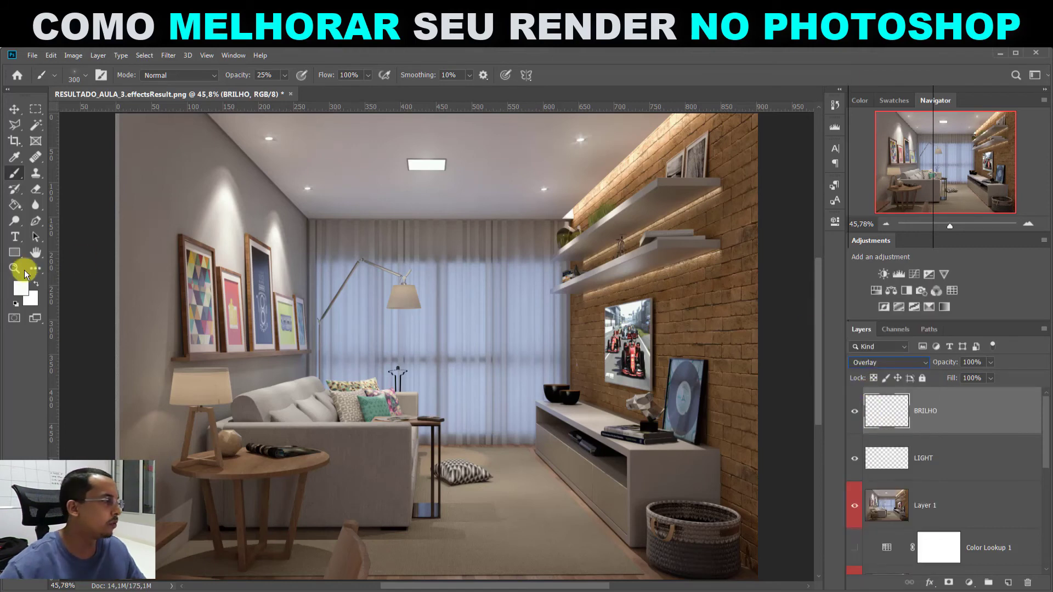
Switch the brush to the basic soft round tip at 300 px with 0% hardness.
{"action": "right_click", "coordinate": [434, 253]}
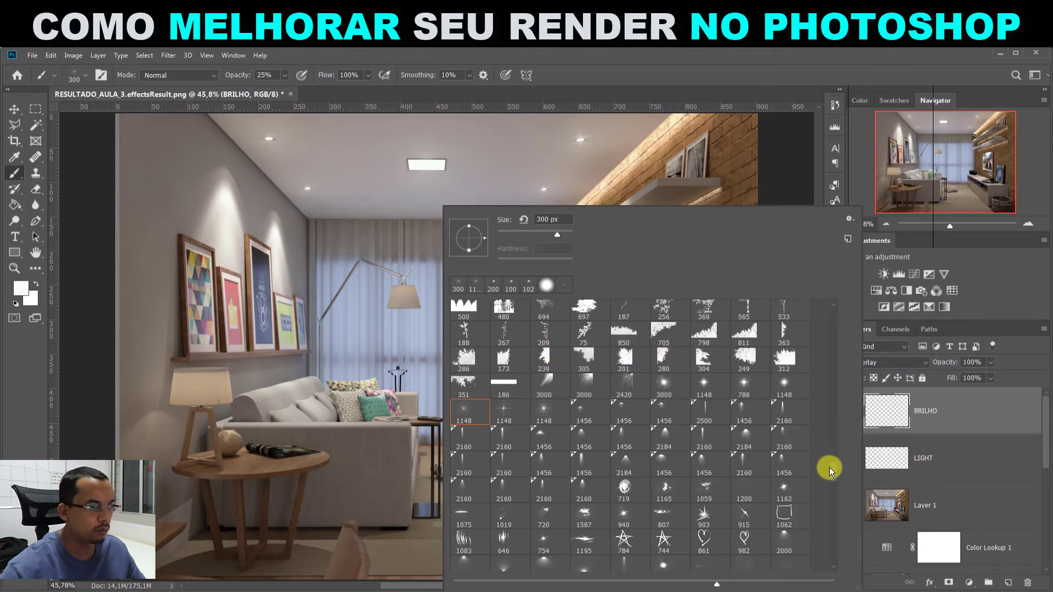
{"action": "left_click_drag", "start_coordinate": [829, 467], "coordinate": [833, 307]}
{"action": "left_click", "coordinate": [466, 310]}
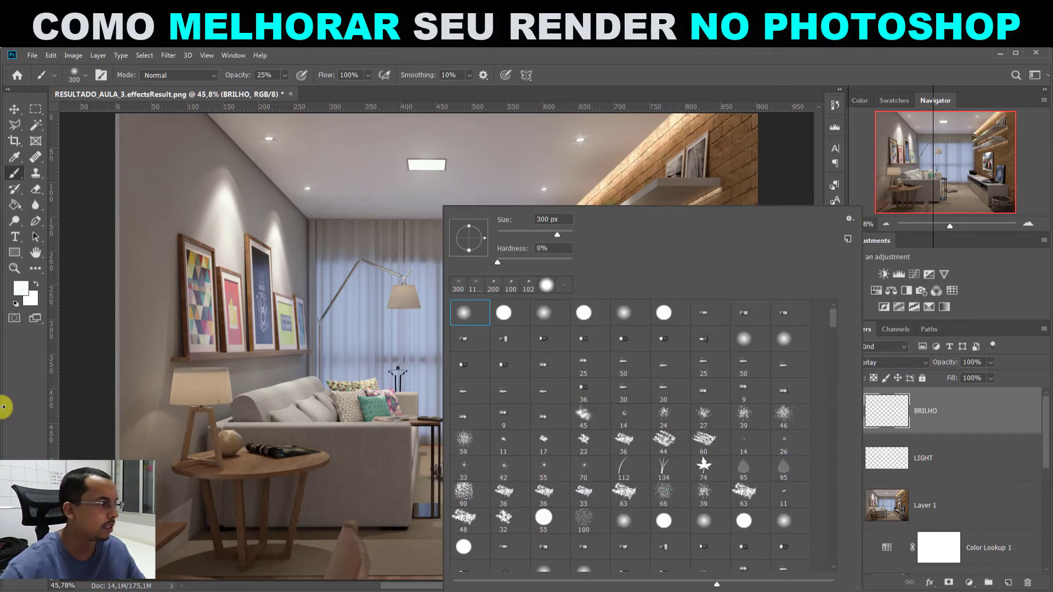
{"action": "left_click", "coordinate": [9, 378]}
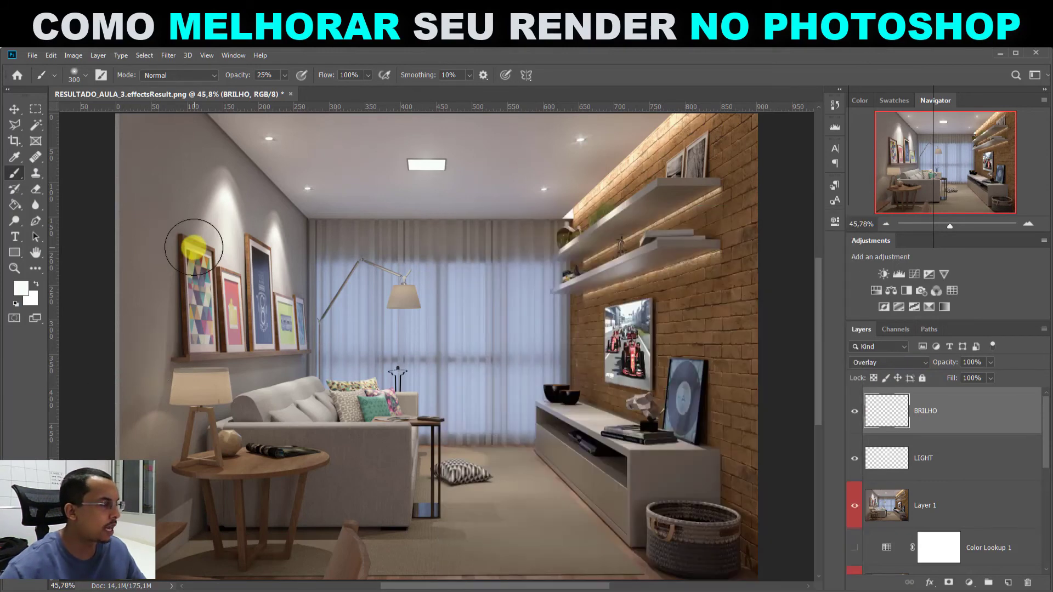
Paint white at 25% brush opacity on BRILHO over the picture wall and towards the sofa, and compare with the layer hidden and shown.
{"action": "mouse_move", "coordinate": [188, 330]}
{"action": "left_mouse_down"}
{"action": "mouse_move", "coordinate": [246, 157]}
{"action": "mouse_move", "coordinate": [310, 380]}
{"action": "left_mouse_up"}
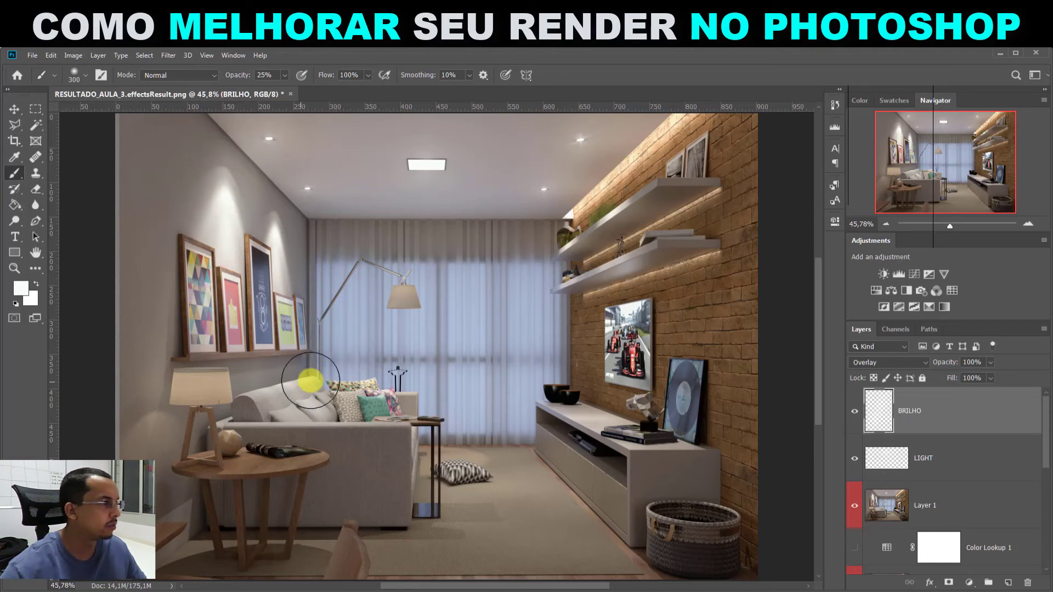
{"action": "left_click", "coordinate": [854, 412]}
{"action": "left_click", "coordinate": [854, 411]}
{"action": "left_click", "coordinate": [854, 411]}
{"action": "left_click", "coordinate": [854, 411]}
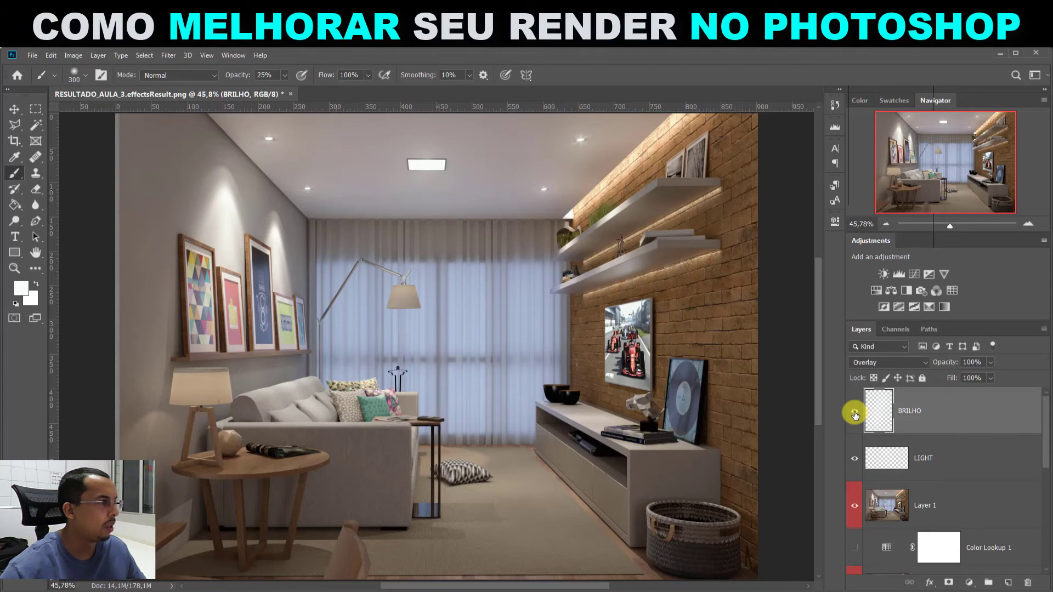
{"action": "left_click", "coordinate": [854, 411]}
{"action": "left_click", "coordinate": [855, 411]}
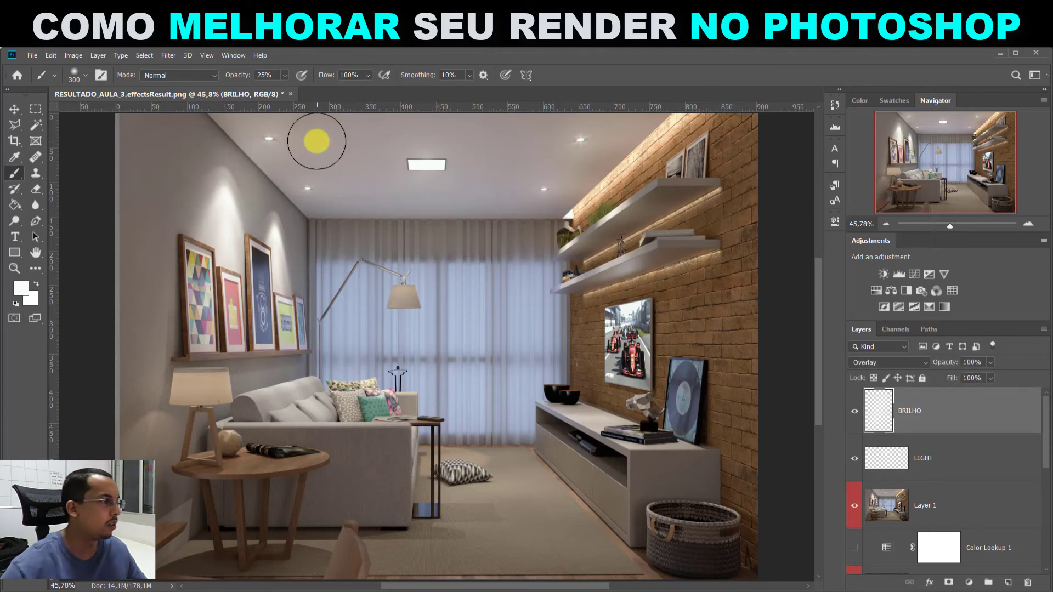
Delete the painted BRILHO layer and create a new empty BRILHO layer above LIGHT in Overlay blend mode.
{"action": "key", "text": "ctrl+z"}
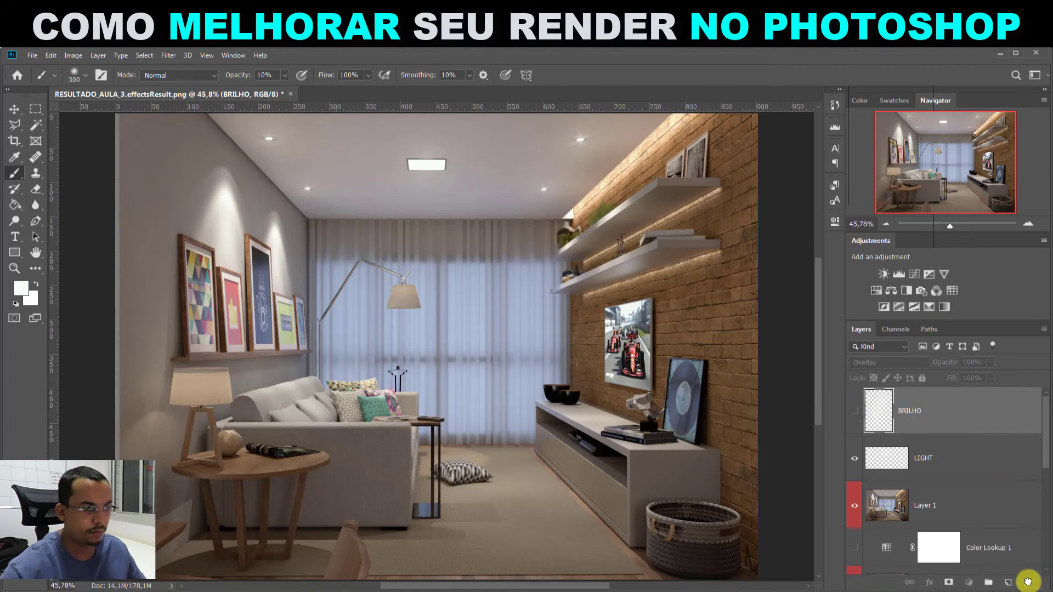
{"action": "key", "text": "Delete"}
{"action": "left_click", "coordinate": [998, 585]}
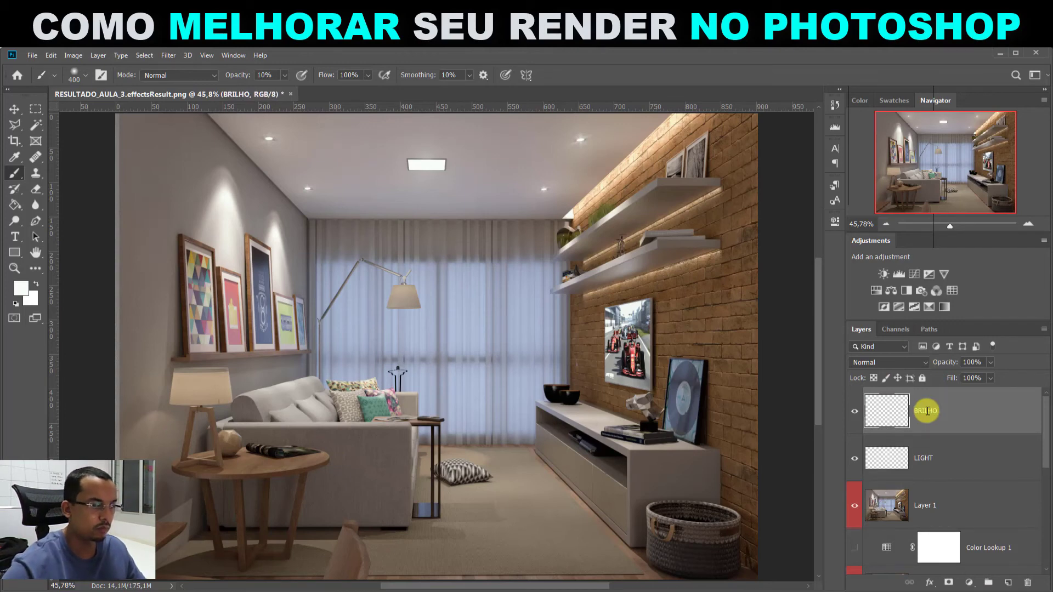
{"action": "left_click", "coordinate": [908, 362]}
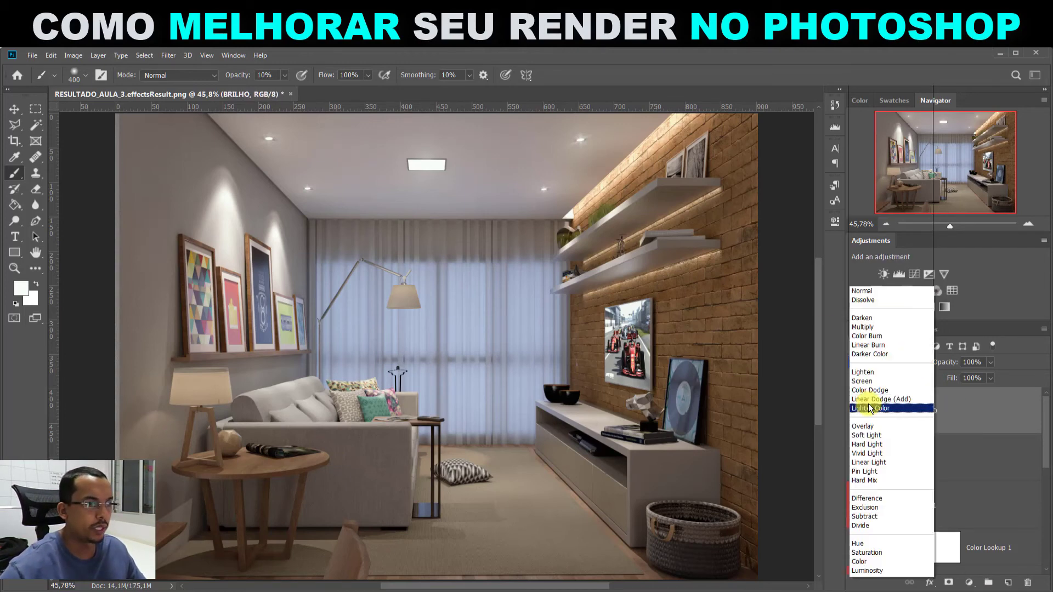
{"action": "left_click", "coordinate": [869, 426]}
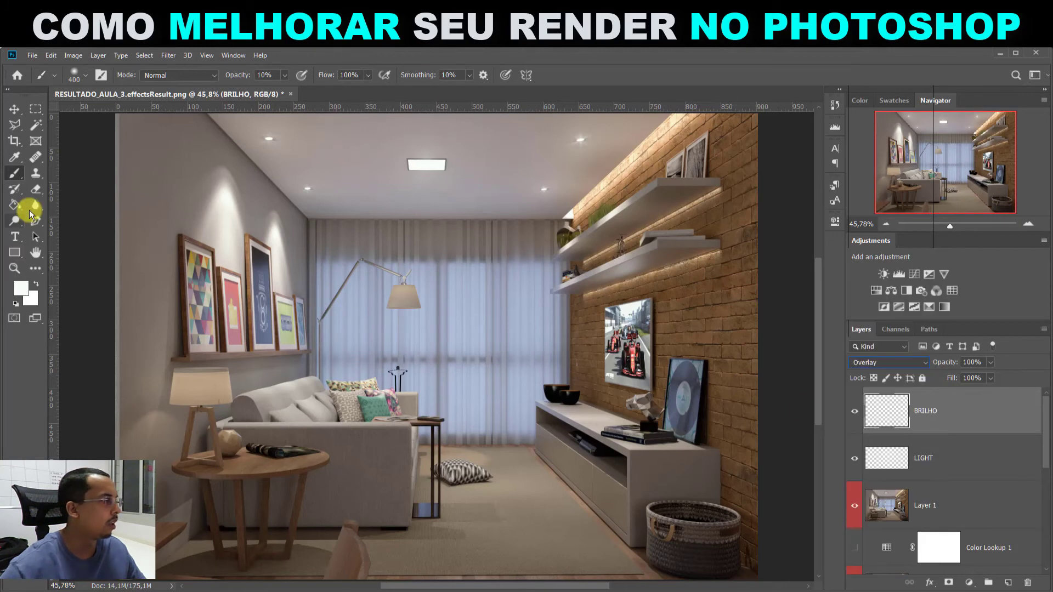
Choose the soft round brush with 0% hardness and accept a near-white foreground color.
{"action": "right_click", "coordinate": [377, 220]}
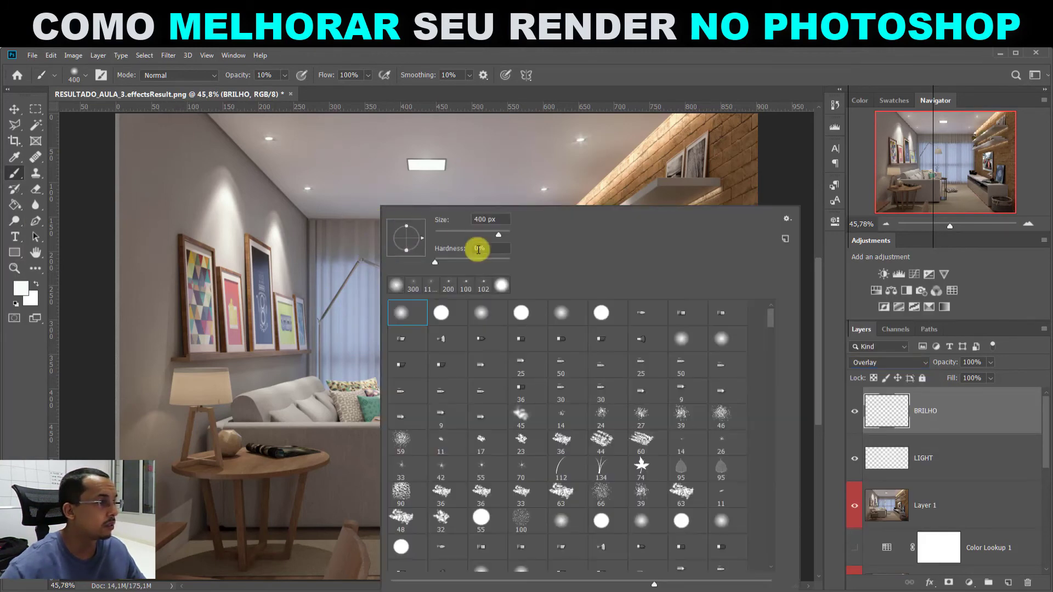
{"action": "left_click", "coordinate": [406, 314]}
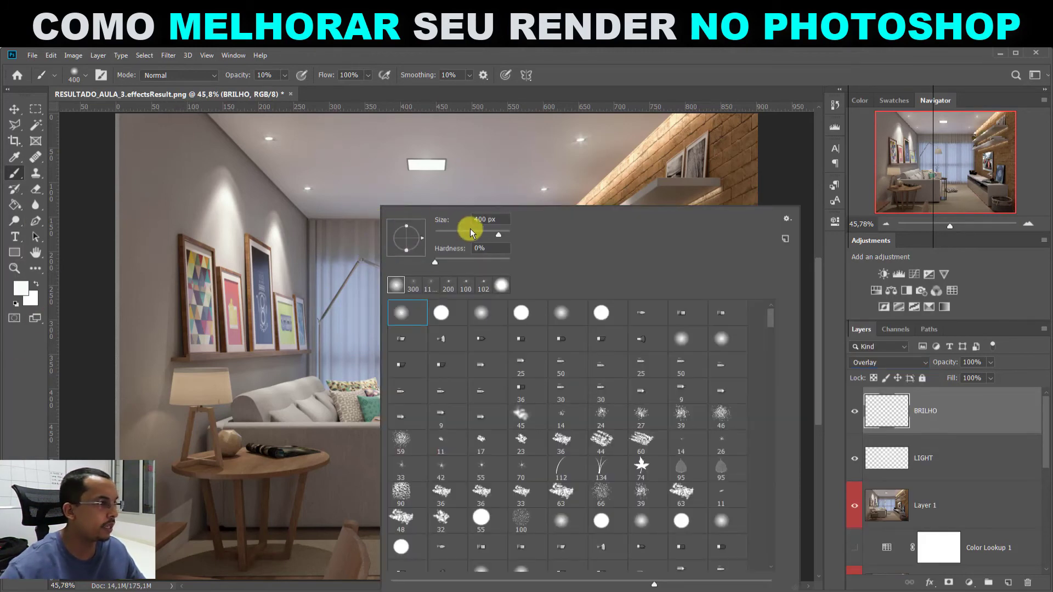
{"action": "left_click", "coordinate": [470, 231]}
{"action": "left_click", "coordinate": [35, 376]}
{"action": "left_click", "coordinate": [20, 289]}
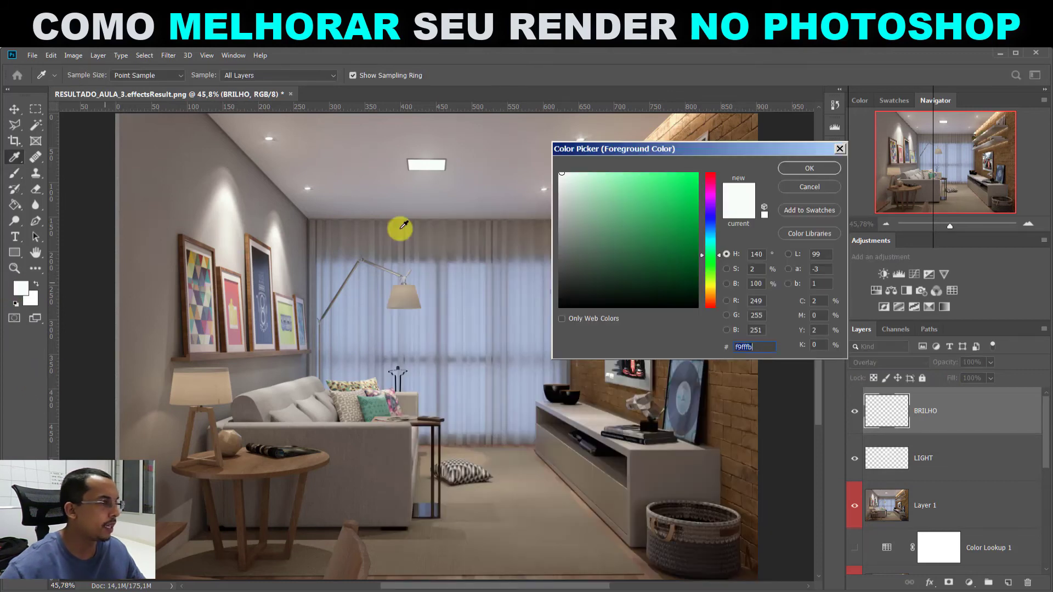
{"action": "left_click", "coordinate": [804, 169]}
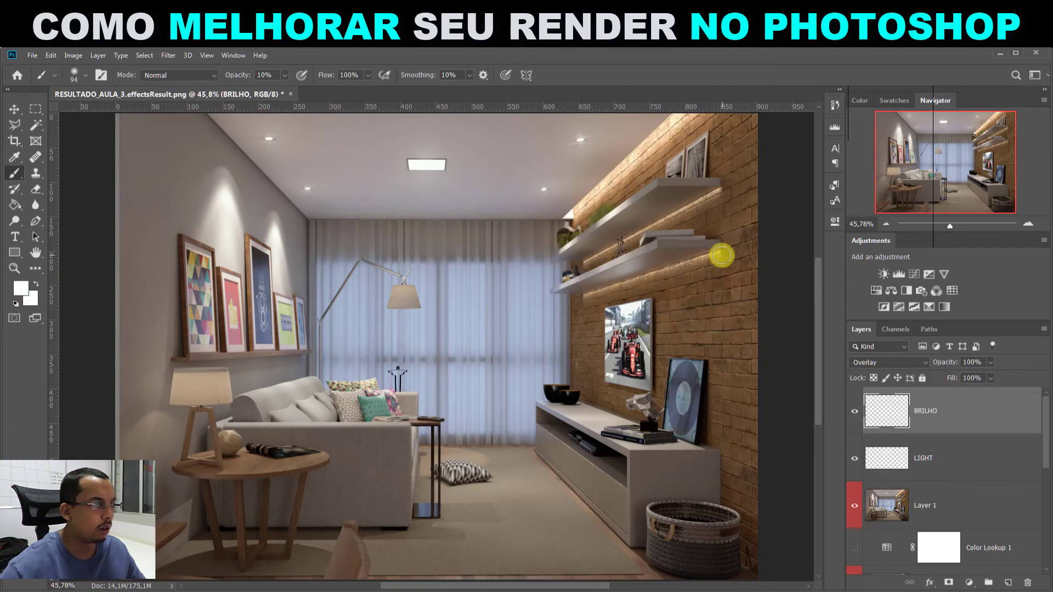
Paint light strokes at 10% brush opacity with a 94 px brush under both wall shelves, and compare with BRILHO hidden and shown.
{"action": "left_click_drag", "start_coordinate": [725, 255], "coordinate": [588, 289]}
{"action": "left_click_drag", "start_coordinate": [660, 279], "coordinate": [722, 270]}
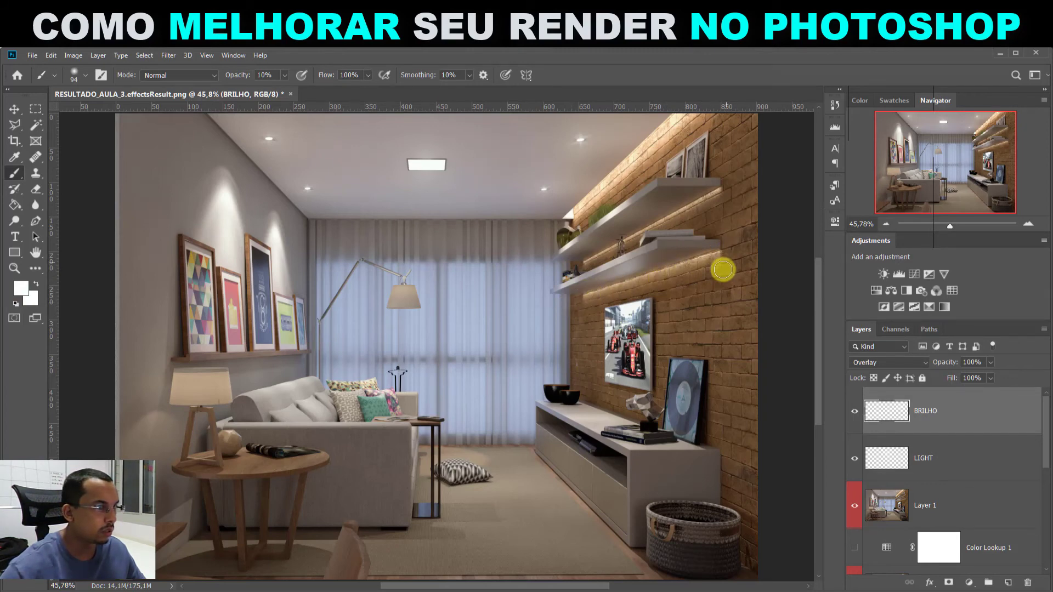
{"action": "left_click_drag", "start_coordinate": [719, 195], "coordinate": [567, 257]}
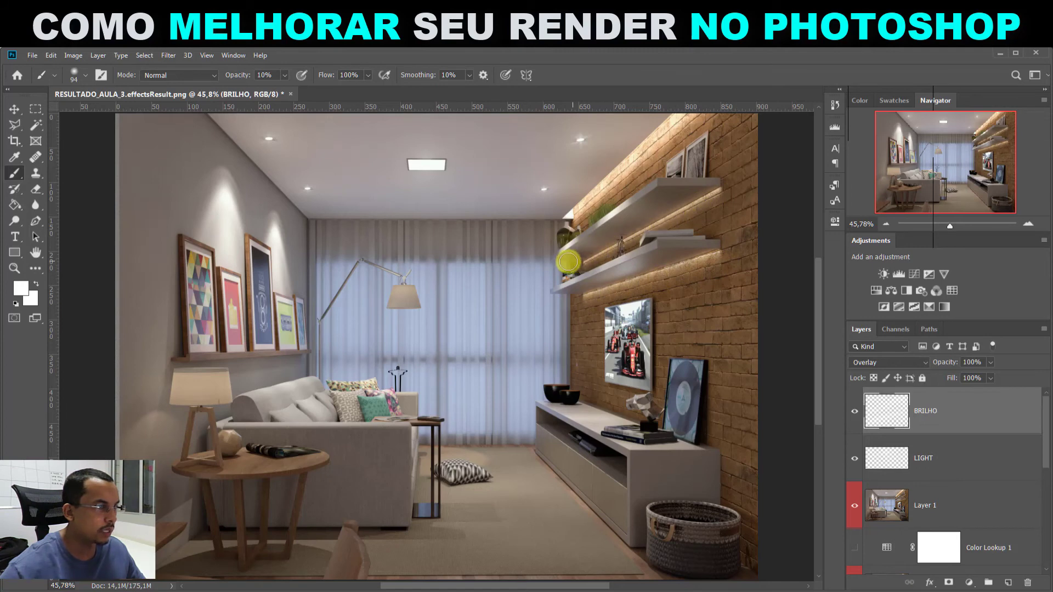
{"action": "left_click", "coordinate": [854, 412]}
{"action": "left_click", "coordinate": [854, 413]}
{"action": "left_click", "coordinate": [855, 413]}
{"action": "left_click", "coordinate": [854, 413]}
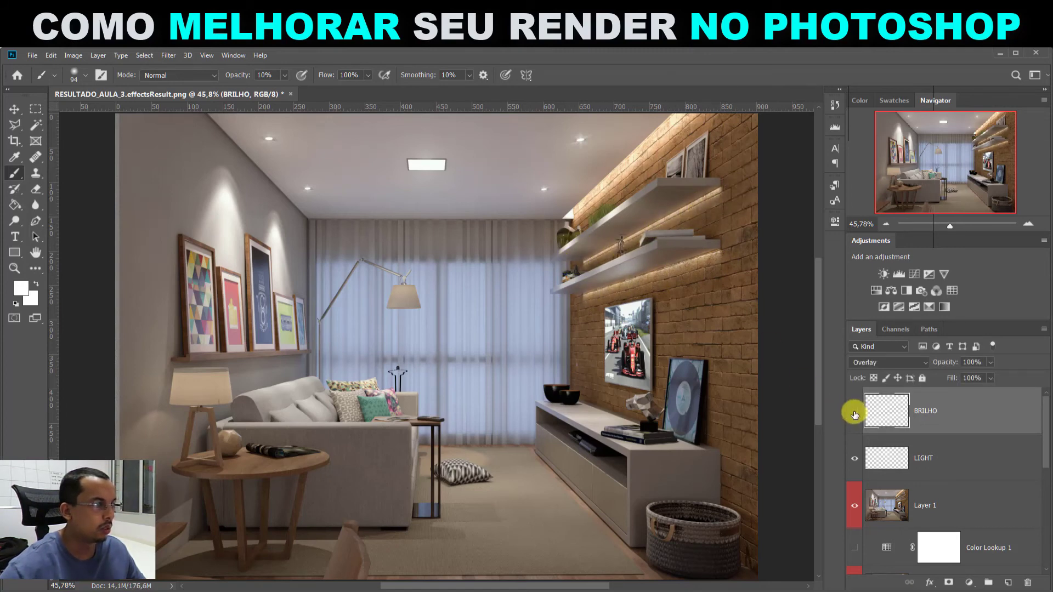
{"action": "left_click", "coordinate": [854, 412]}
{"action": "left_click", "coordinate": [854, 412]}
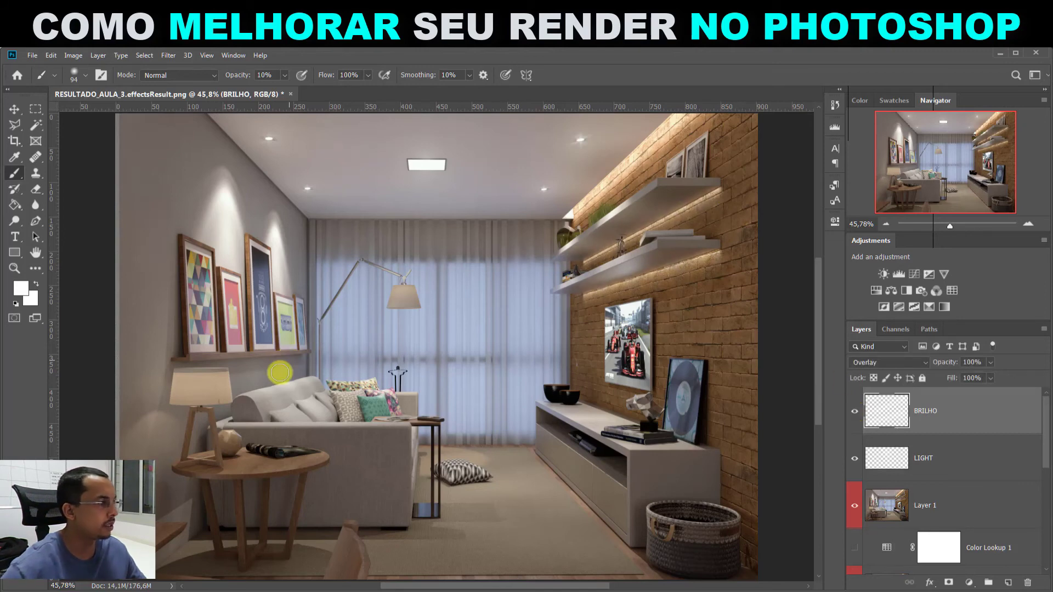
Sample the table lamp shade's color and lighten it to ffecd3 as the foreground color.
{"action": "scroll", "coordinate": [280, 372], "scroll_direction": "up", "scroll_amount": 2}
{"action": "scroll", "coordinate": [254, 367], "scroll_direction": "up", "scroll_amount": 2}
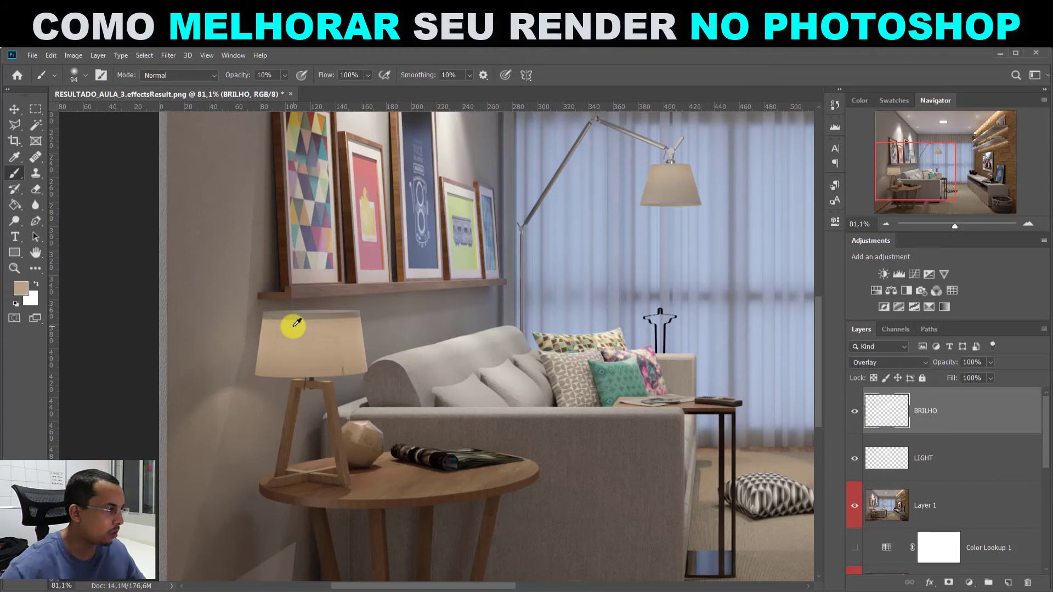
{"action": "left_click", "coordinate": [24, 295]}
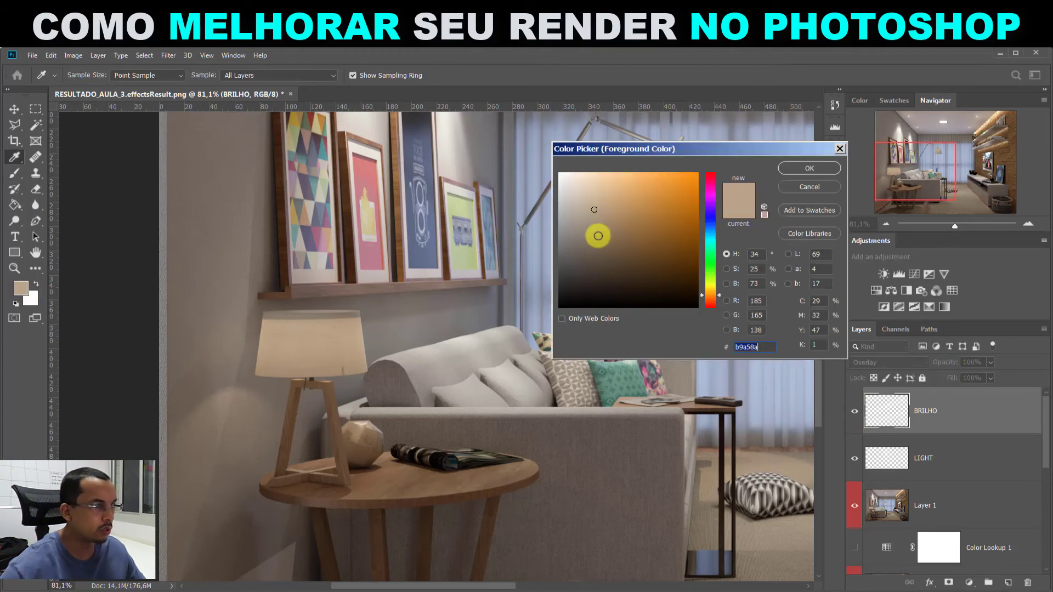
{"action": "left_click_drag", "start_coordinate": [595, 209], "coordinate": [580, 177]}
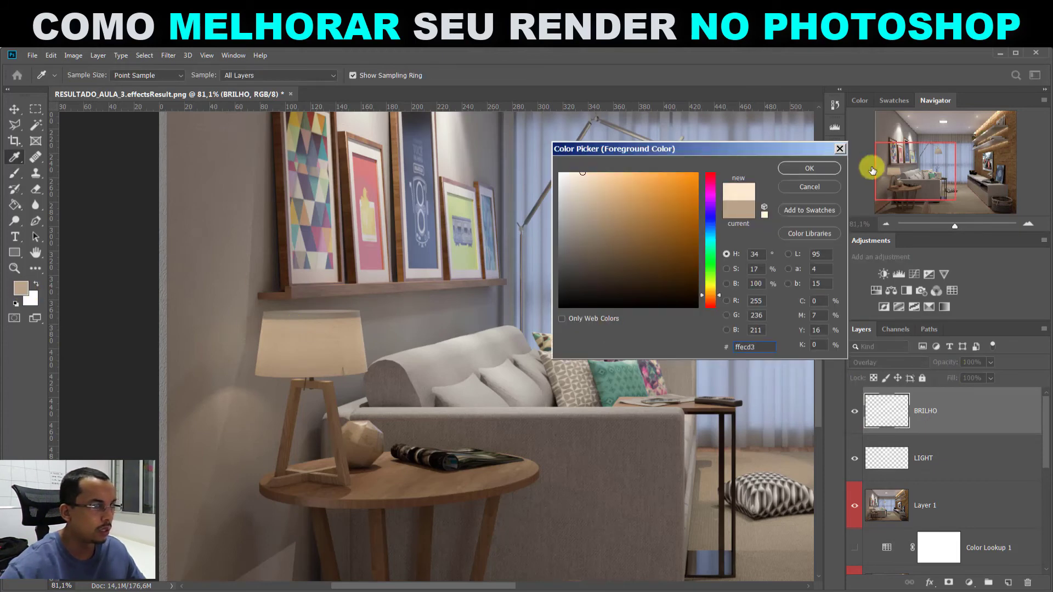
{"action": "left_click", "coordinate": [808, 170]}
Enlarge the brush to 300 px and paint a warm glow on BRILHO over the wall around the table lamp.
{"action": "left_click_drag", "start_coordinate": [341, 324], "coordinate": [423, 263]}
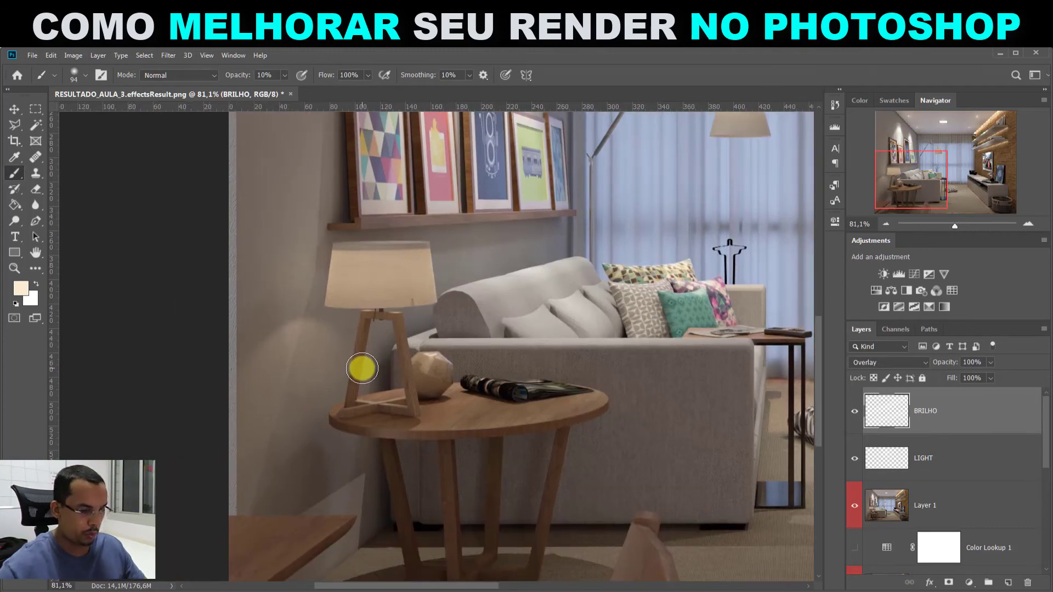
{"action": "key", "text": "bracketright"}
{"action": "key", "text": "bracketright"}
{"action": "key", "text": "bracketright"}
{"action": "key", "text": "bracketright"}
{"action": "key", "text": "bracketright"}
{"action": "key", "text": "bracketright"}
{"action": "key", "text": "bracketright"}
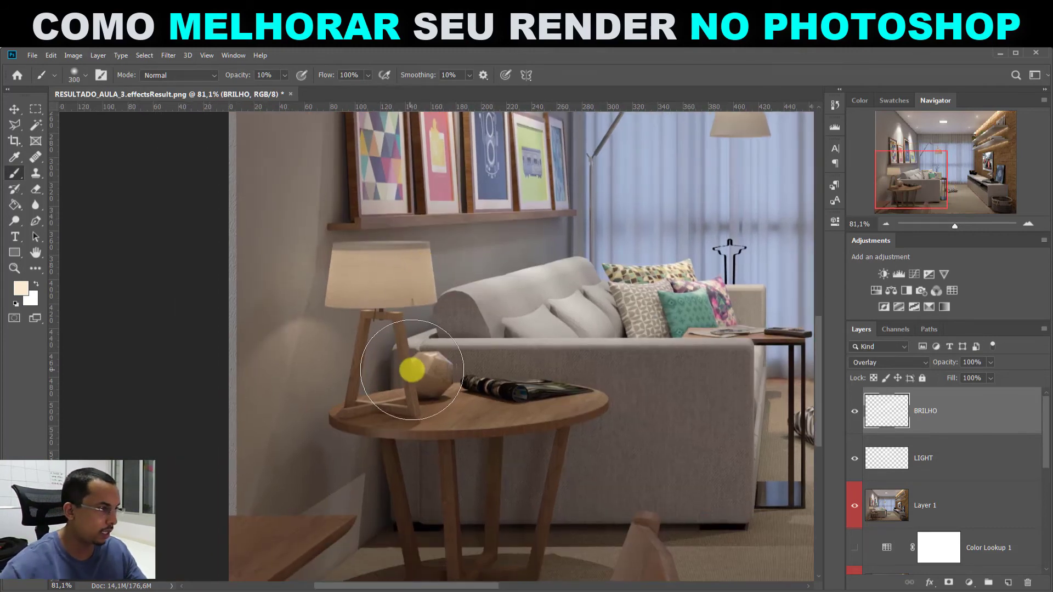
{"action": "mouse_move", "coordinate": [320, 395]}
{"action": "left_mouse_down"}
{"action": "mouse_move", "coordinate": [312, 371]}
{"action": "mouse_move", "coordinate": [330, 362]}
{"action": "left_mouse_up"}
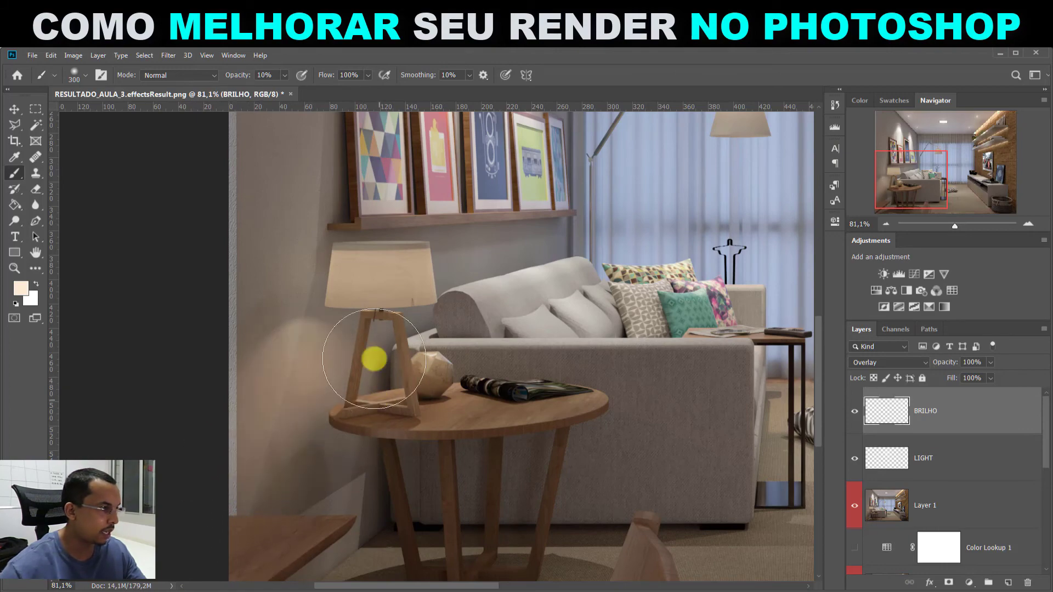
Reduce the brush to 150 px and paint a warm glow over the arc floor lamp's shade.
{"action": "left_click_drag", "start_coordinate": [652, 218], "coordinate": [517, 404]}
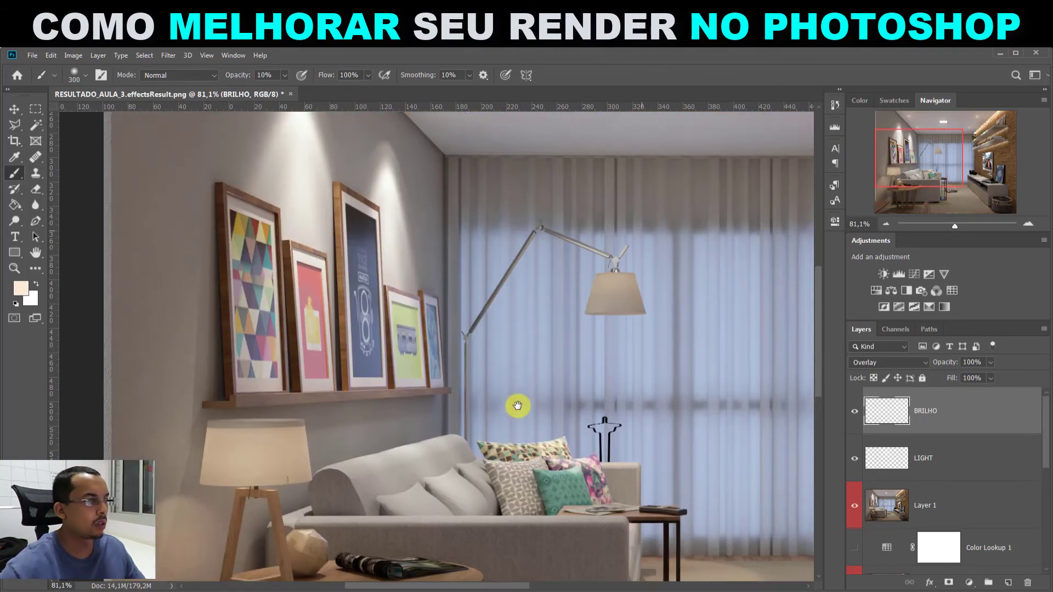
{"action": "key", "text": "bracketleft"}
{"action": "key", "text": "bracketleft"}
{"action": "key", "text": "bracketleft"}
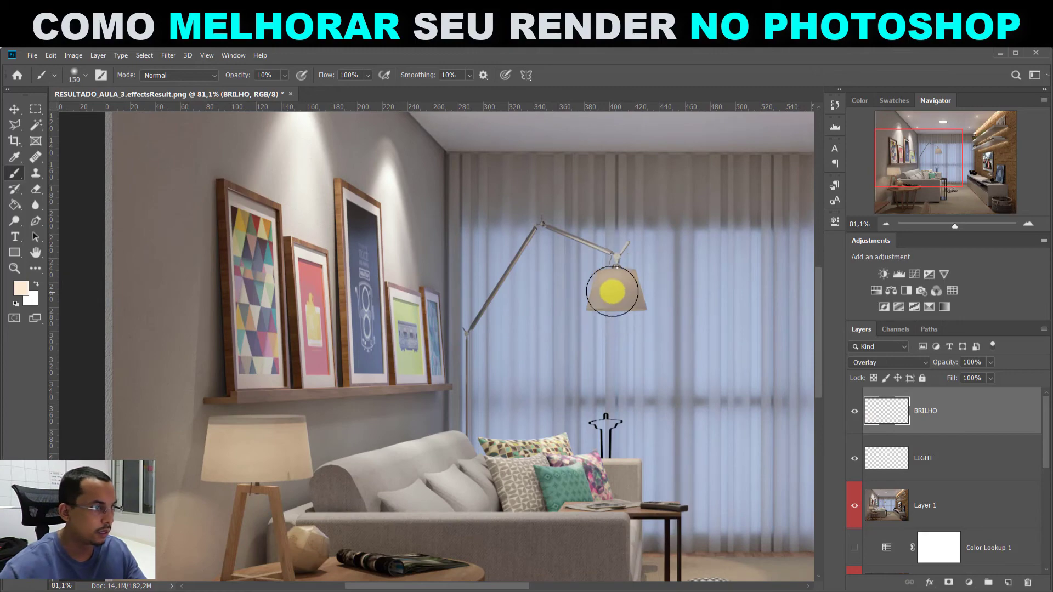
{"action": "left_click_drag", "start_coordinate": [614, 289], "coordinate": [619, 299]}
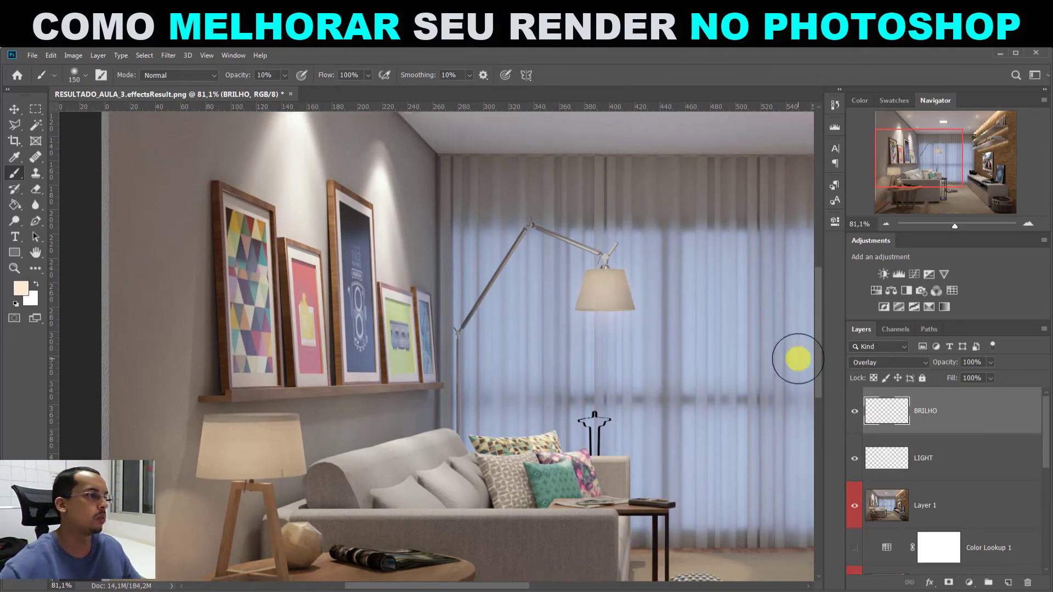
Compare the whole render with the BRILHO layer hidden and shown.
{"action": "key", "text": "ctrl+0"}
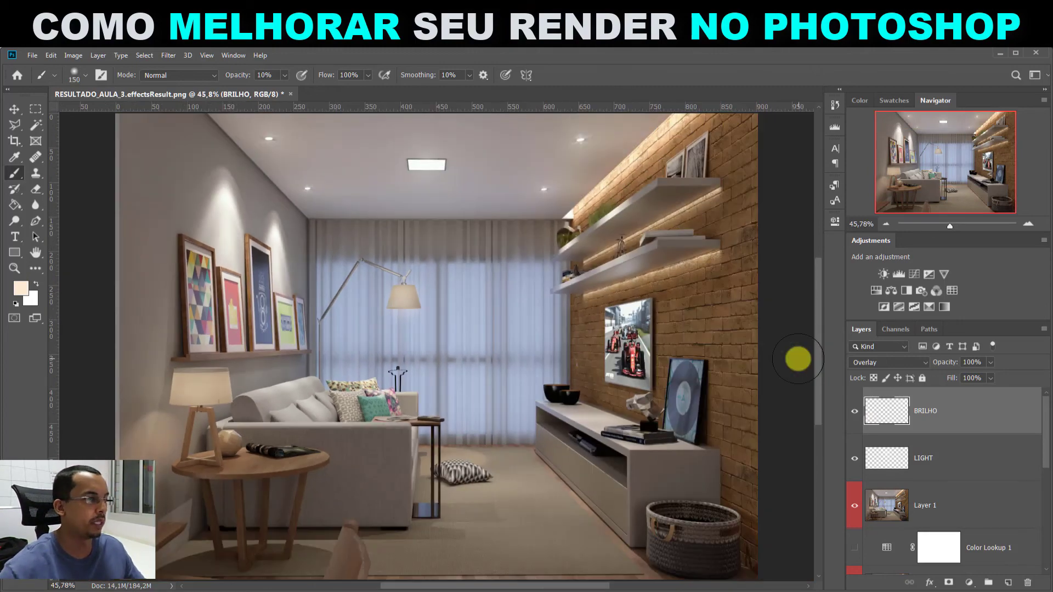
{"action": "left_click", "coordinate": [855, 412]}
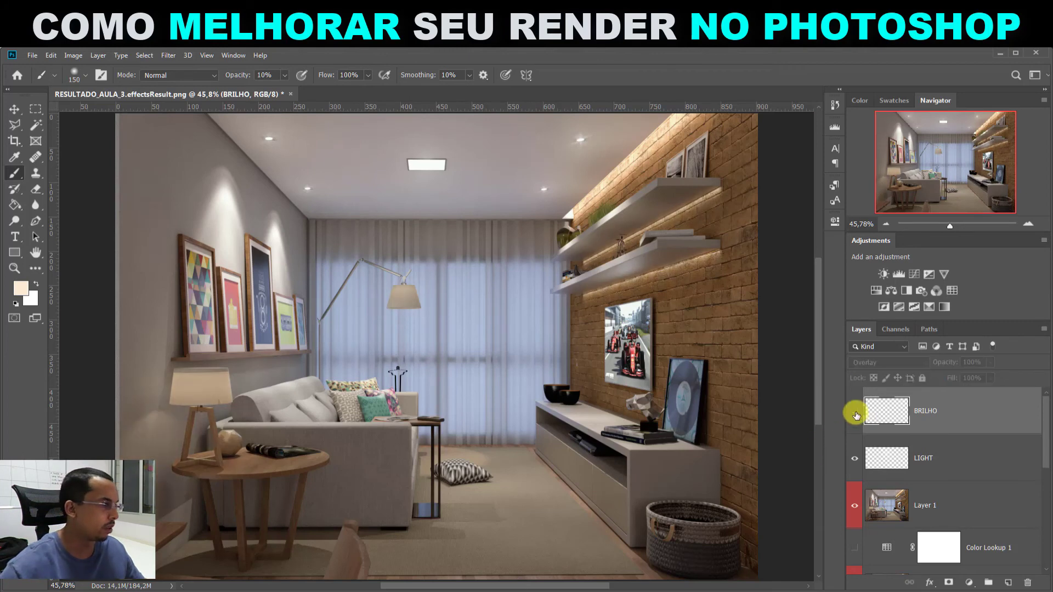
{"action": "left_click", "coordinate": [855, 412]}
{"action": "left_click", "coordinate": [854, 413]}
{"action": "left_click", "coordinate": [855, 413]}
{"action": "left_click", "coordinate": [855, 413]}
{"action": "left_click", "coordinate": [855, 413]}
{"action": "left_click", "coordinate": [854, 412]}
{"action": "left_click", "coordinate": [854, 412]}
{"action": "left_click", "coordinate": [855, 412]}
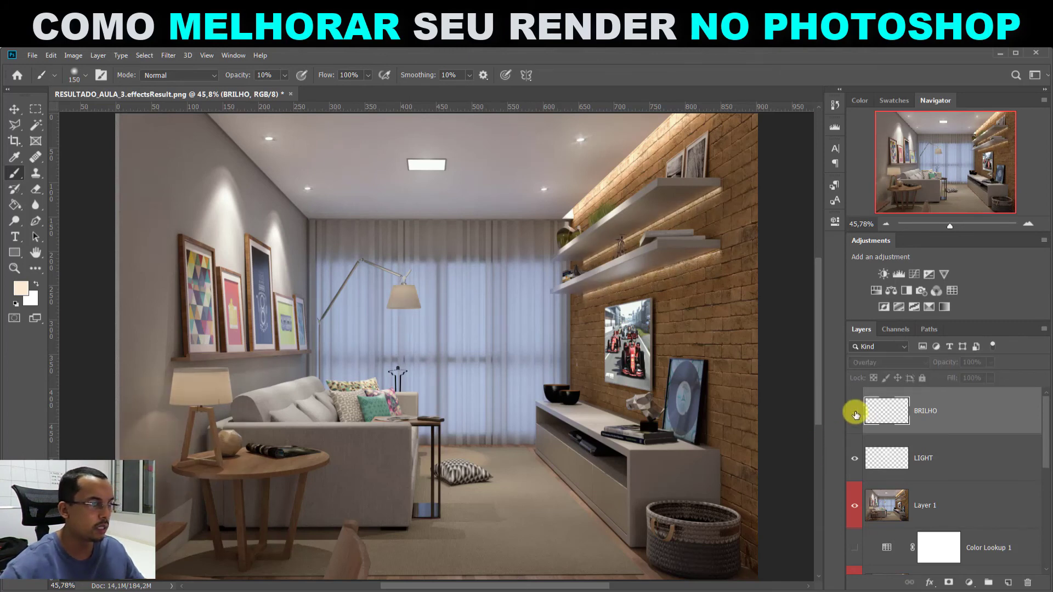
{"action": "left_click", "coordinate": [855, 412]}
{"action": "left_click", "coordinate": [854, 412]}
{"action": "left_click", "coordinate": [855, 412]}
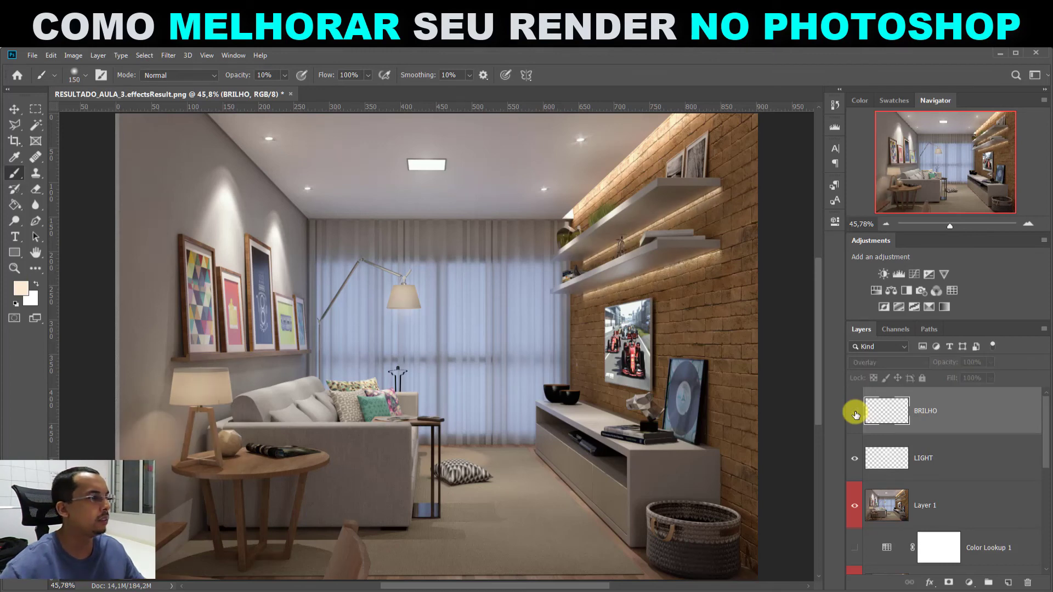
{"action": "left_click", "coordinate": [854, 412]}
{"action": "left_click", "coordinate": [855, 412]}
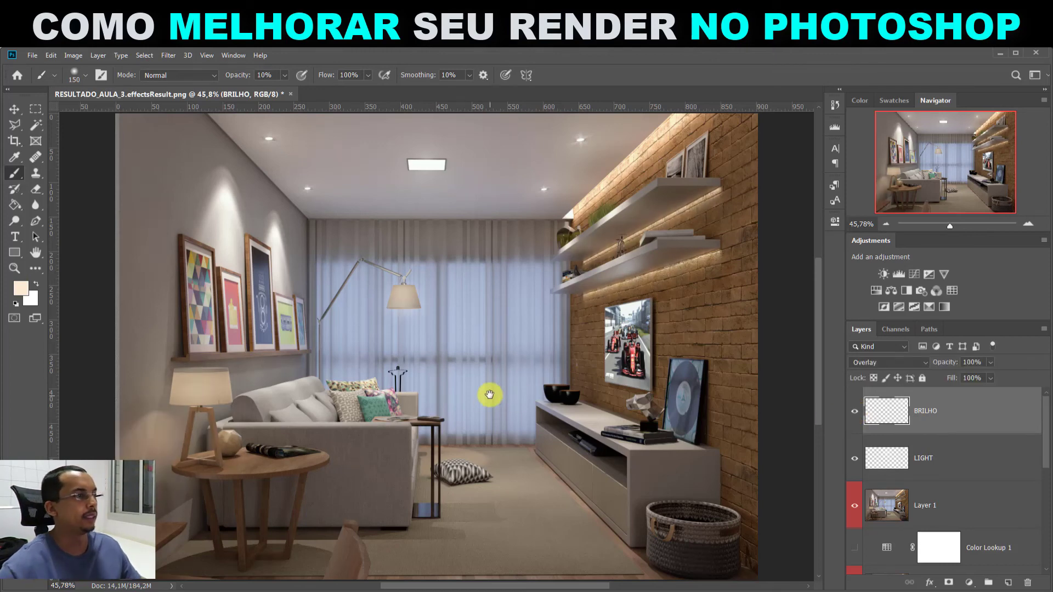
{"action": "left_click_drag", "start_coordinate": [487, 394], "coordinate": [494, 397]}
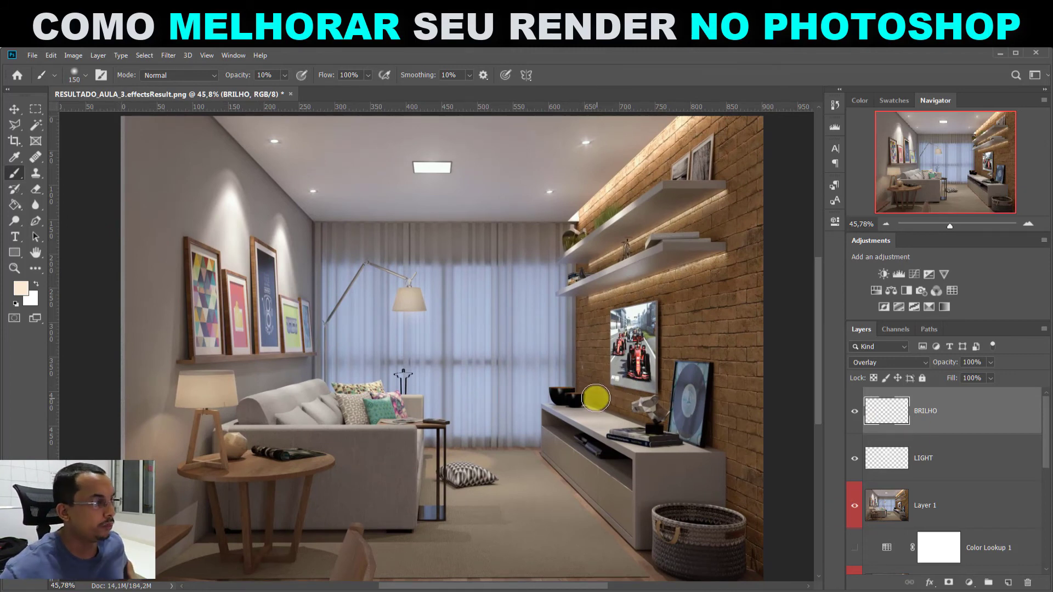
Color-label the BRILHO and LIGHT layers violet.
{"action": "right_click", "coordinate": [855, 421]}
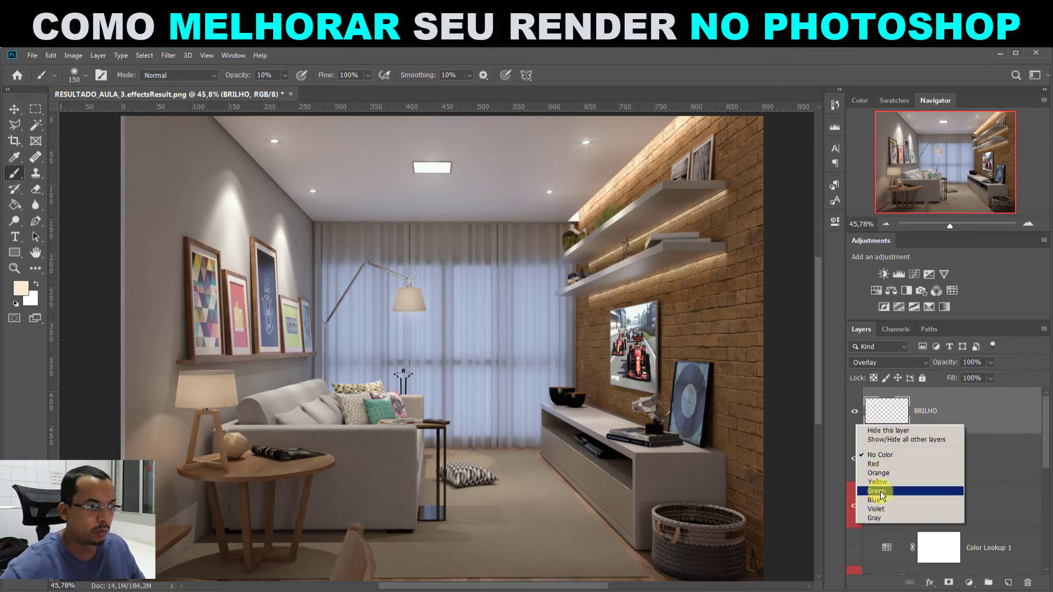
{"action": "left_click", "coordinate": [882, 509]}
{"action": "right_click", "coordinate": [856, 451]}
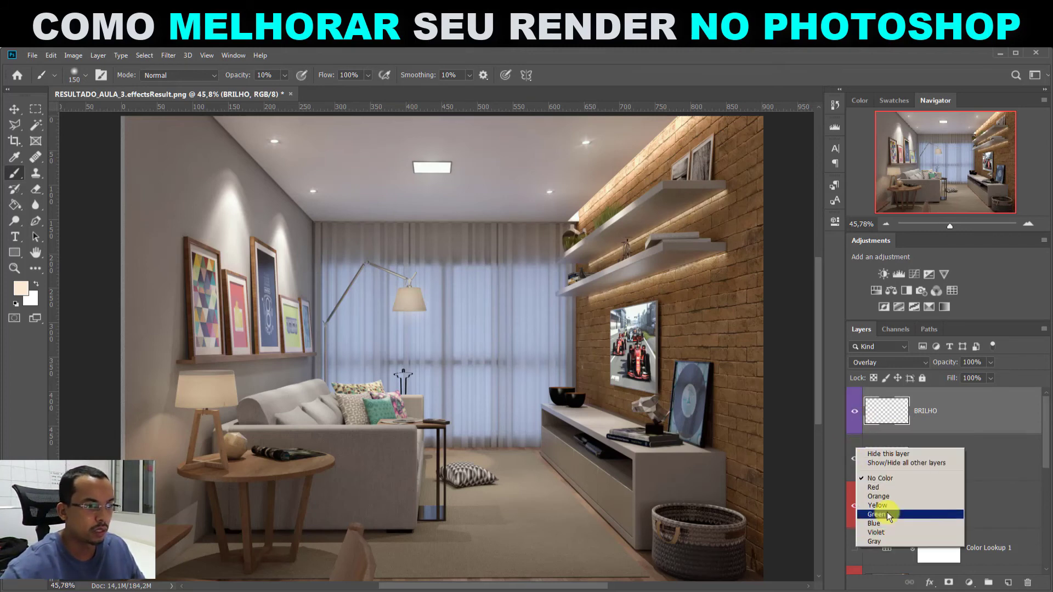
{"action": "left_click", "coordinate": [882, 548]}
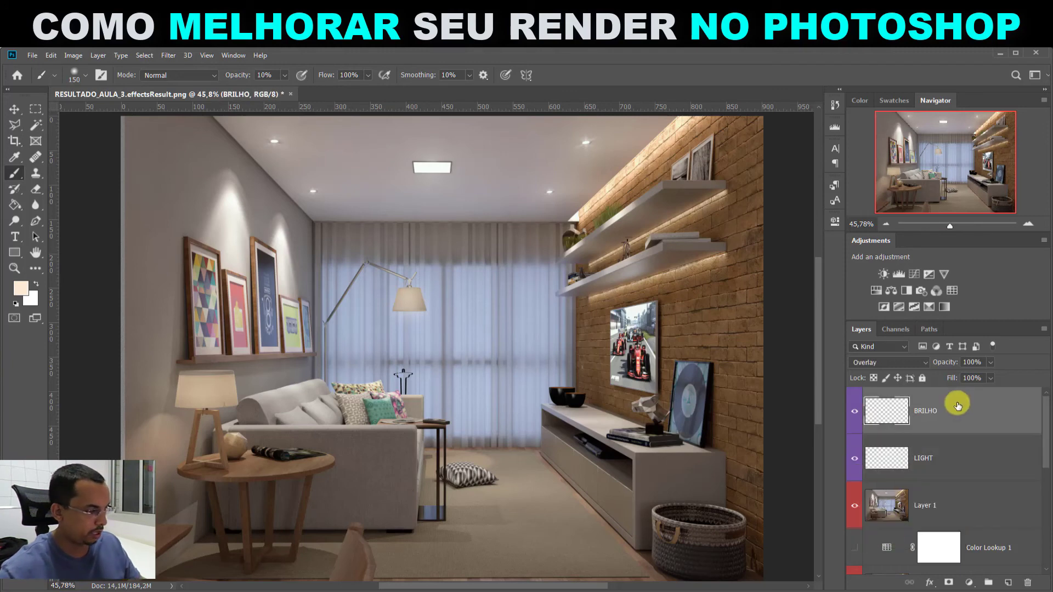
Stamp all visible layers into a new layer above BRILHO, label it red and name it RENDER.
{"action": "key", "text": "ctrl+alt+shift+e"}
{"action": "right_click", "coordinate": [854, 414]}
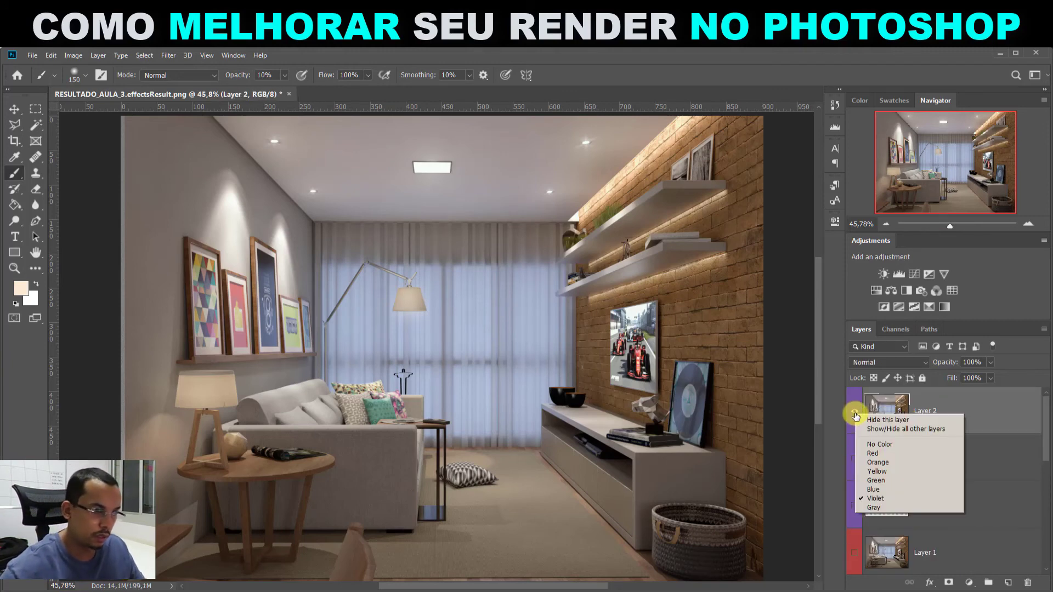
{"action": "left_click", "coordinate": [876, 454]}
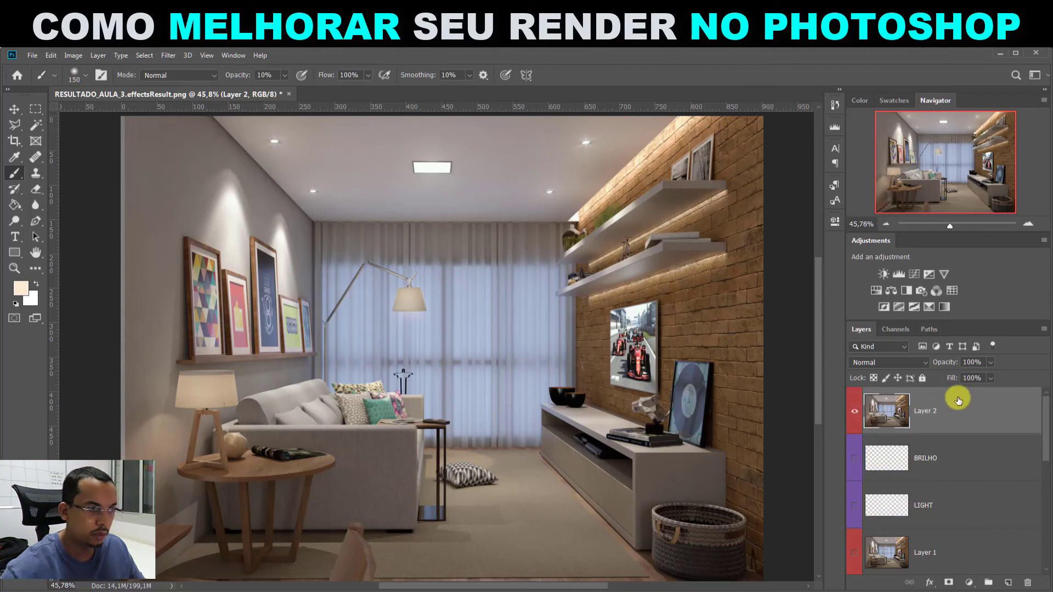
{"action": "double_click", "coordinate": [933, 416]}
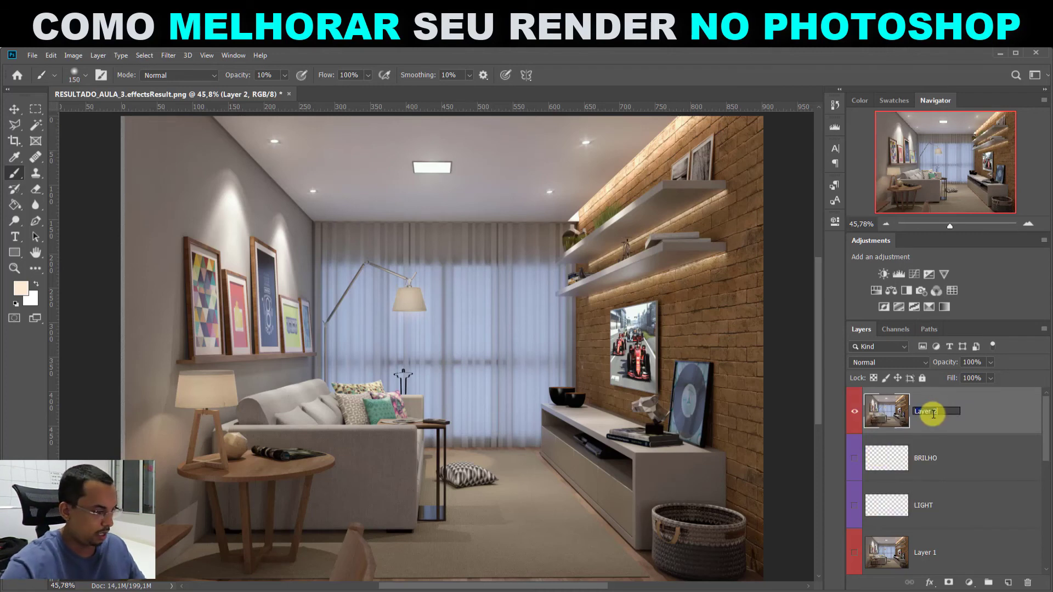
{"action": "type", "text": "RENDER"}
{"action": "key", "text": "Return"}
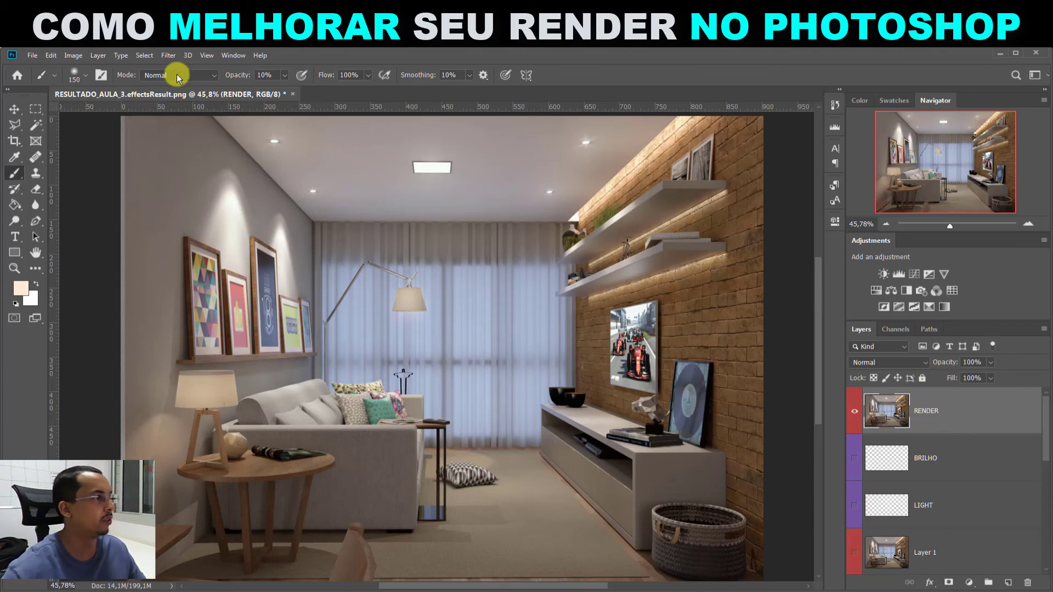
Apply Smart Sharpen to the RENDER layer with the Amount set to 93%, checking the detail at 100%.
{"action": "left_click", "coordinate": [169, 58]}
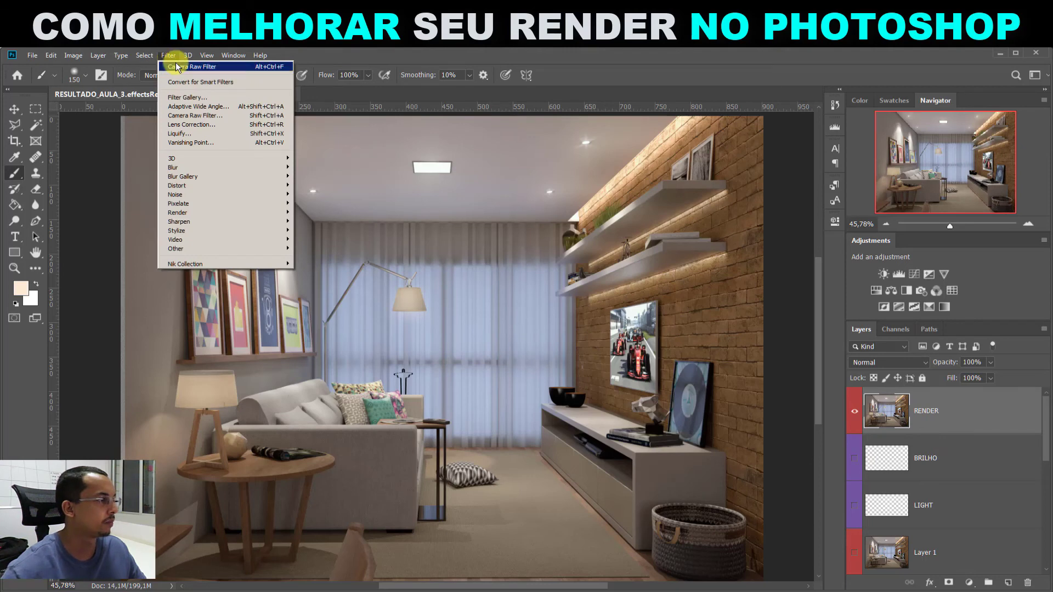
{"action": "mouse_move", "coordinate": [226, 220]}
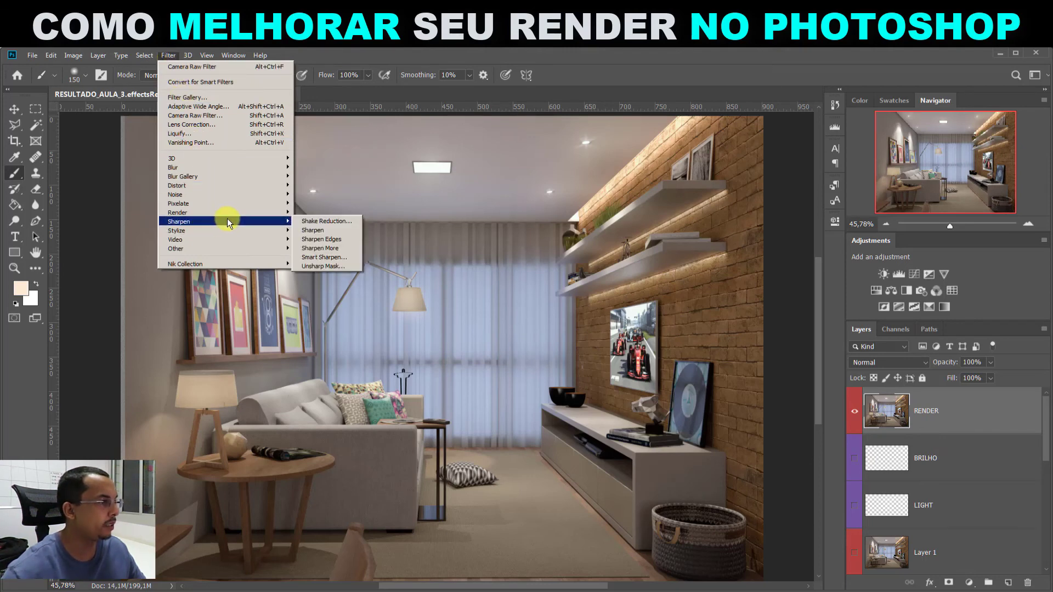
{"action": "left_click", "coordinate": [344, 258]}
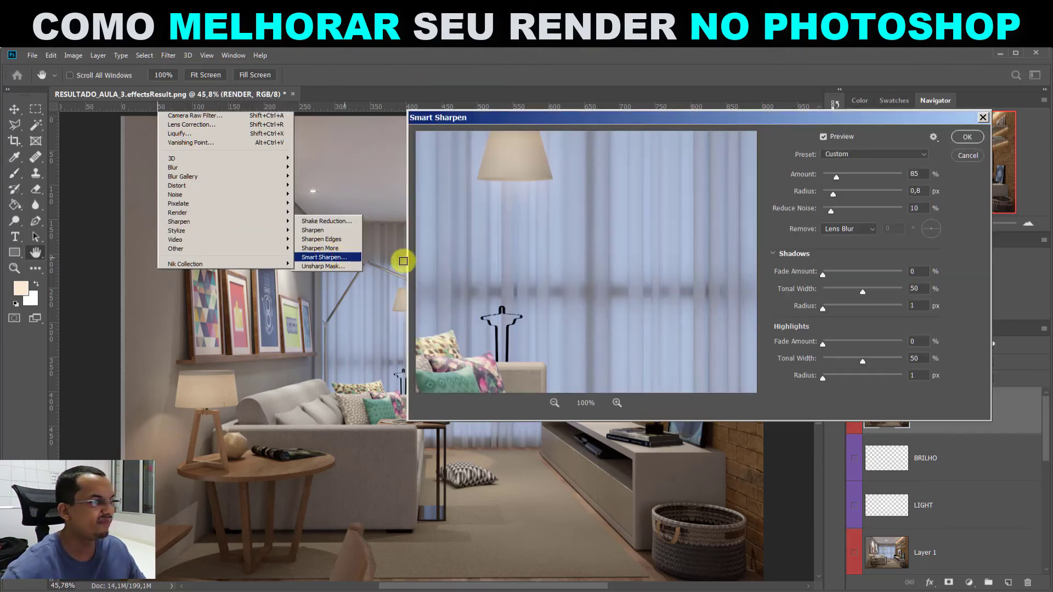
{"action": "left_click", "coordinate": [554, 405]}
{"action": "left_click", "coordinate": [555, 405]}
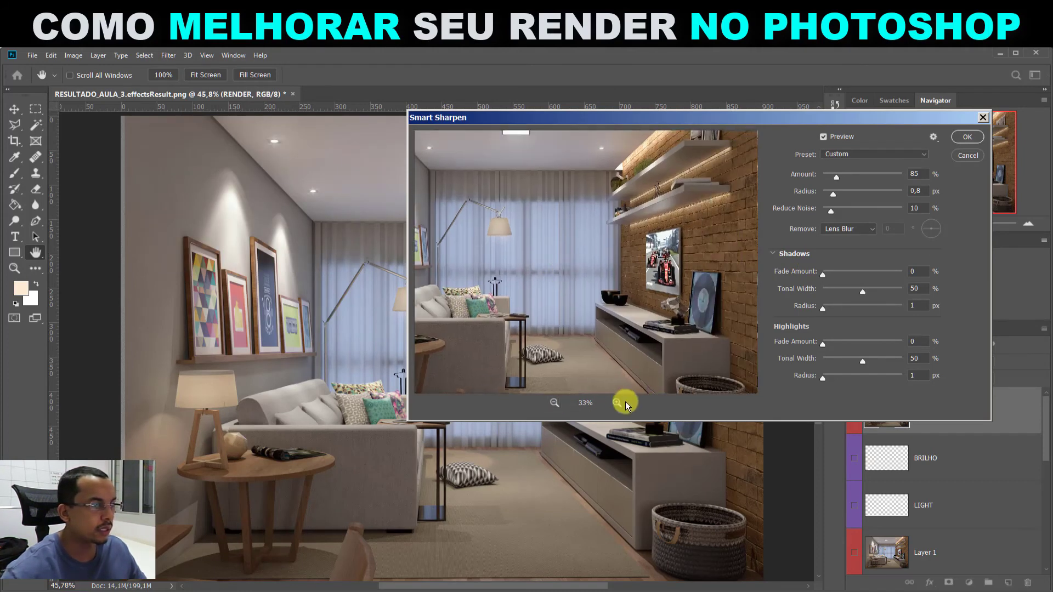
{"action": "left_click", "coordinate": [617, 403]}
{"action": "left_click", "coordinate": [617, 402]}
{"action": "left_click", "coordinate": [617, 402]}
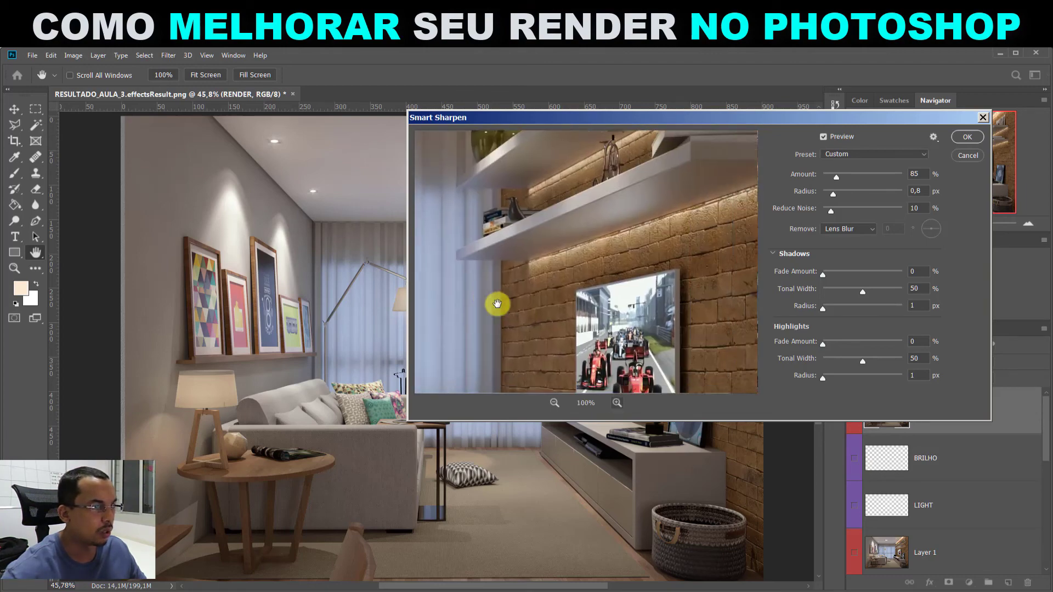
{"action": "left_click_drag", "start_coordinate": [651, 300], "coordinate": [571, 315]}
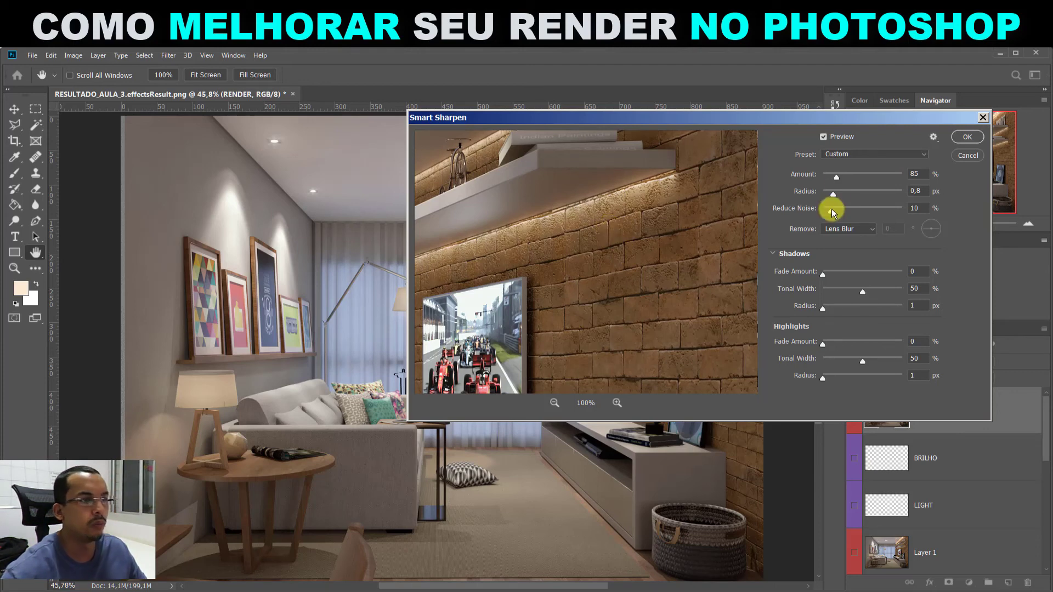
{"action": "left_click_drag", "start_coordinate": [838, 177], "coordinate": [836, 176]}
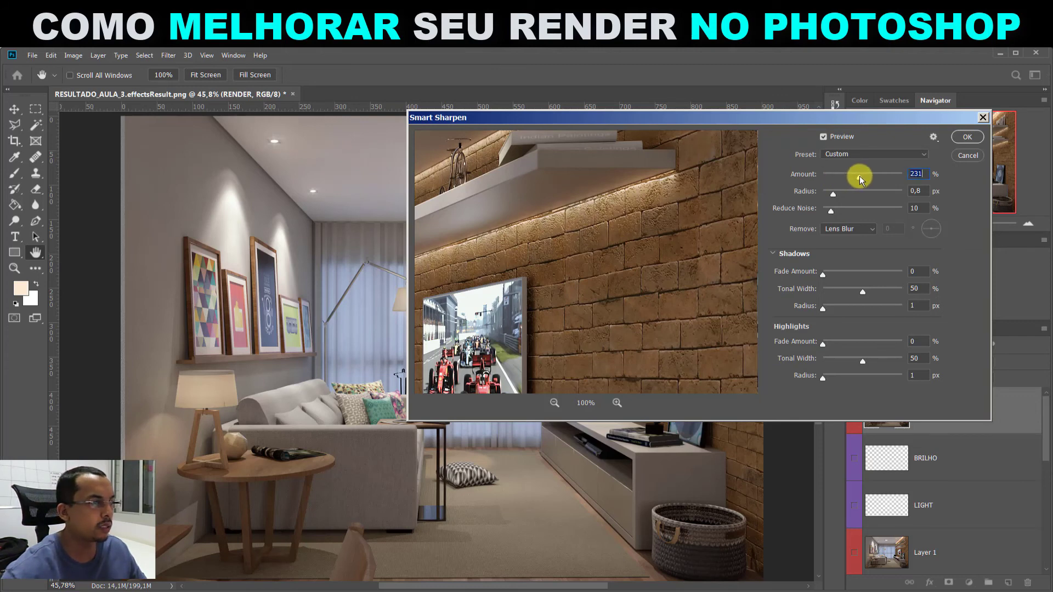
{"action": "left_click_drag", "start_coordinate": [859, 176], "coordinate": [839, 178]}
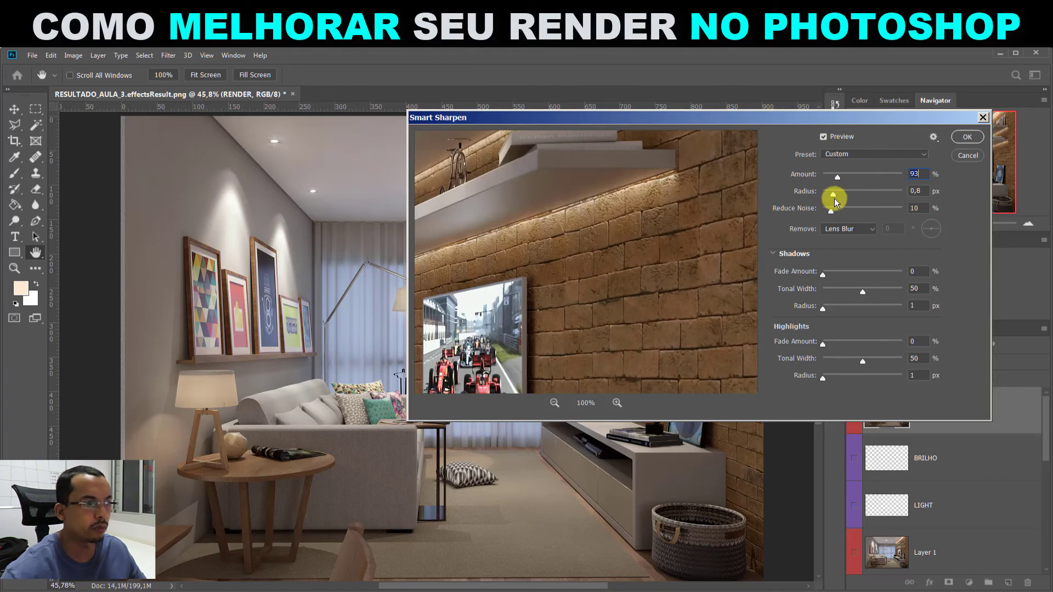
{"action": "left_click", "coordinate": [967, 137]}
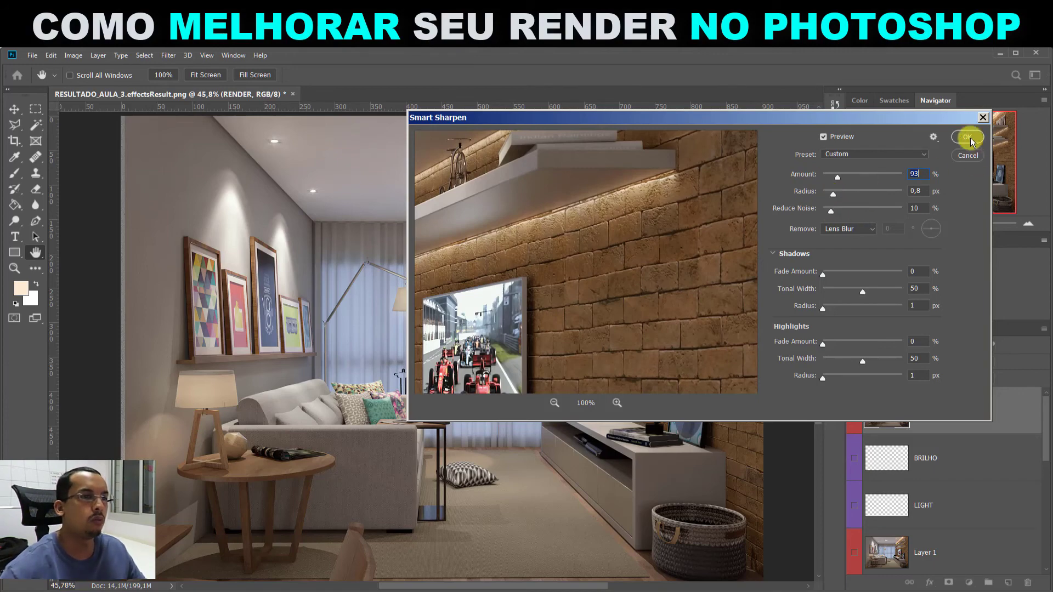
{"action": "key", "text": "ctrl+1"}
{"action": "left_click_drag", "start_coordinate": [250, 277], "coordinate": [751, 312]}
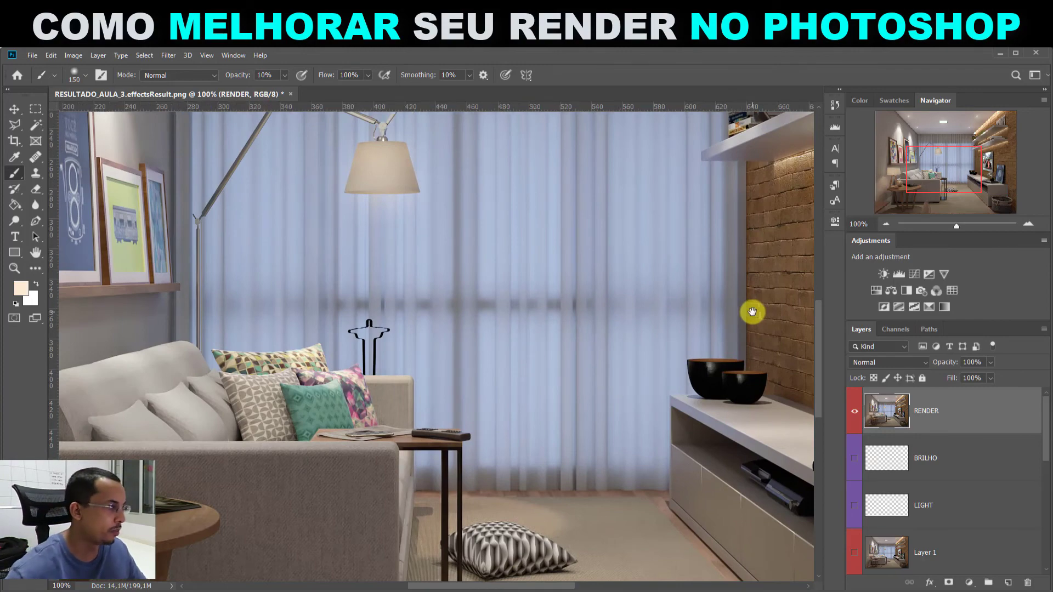
{"action": "key", "text": "ctrl+0"}
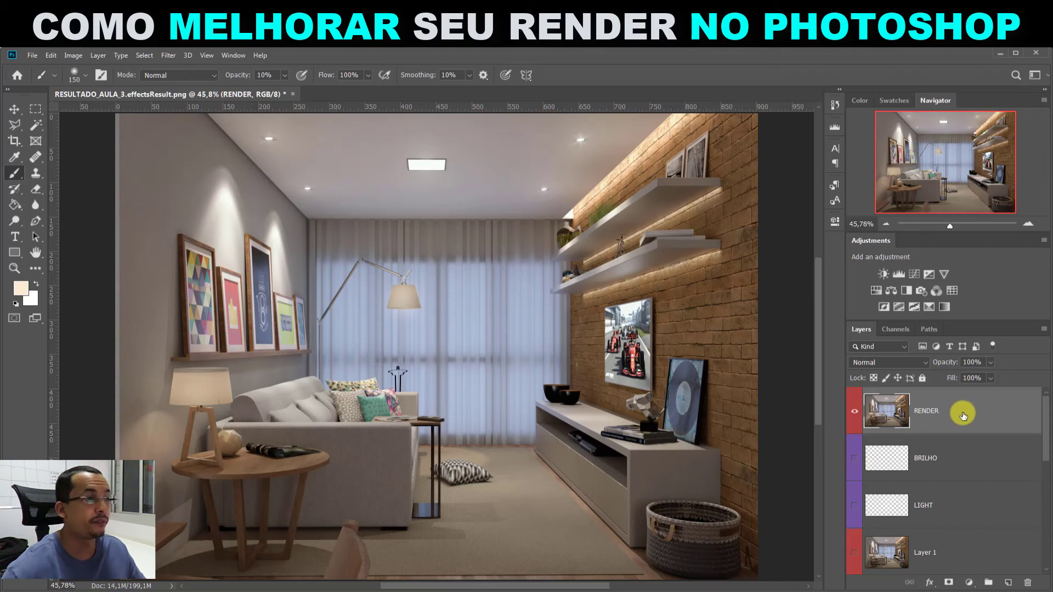
Add a Curves adjustment above the RENDER layer, apply Auto correction and soften it by moving the shadow and upper points close to the diagonal.
{"action": "left_click", "coordinate": [914, 274]}
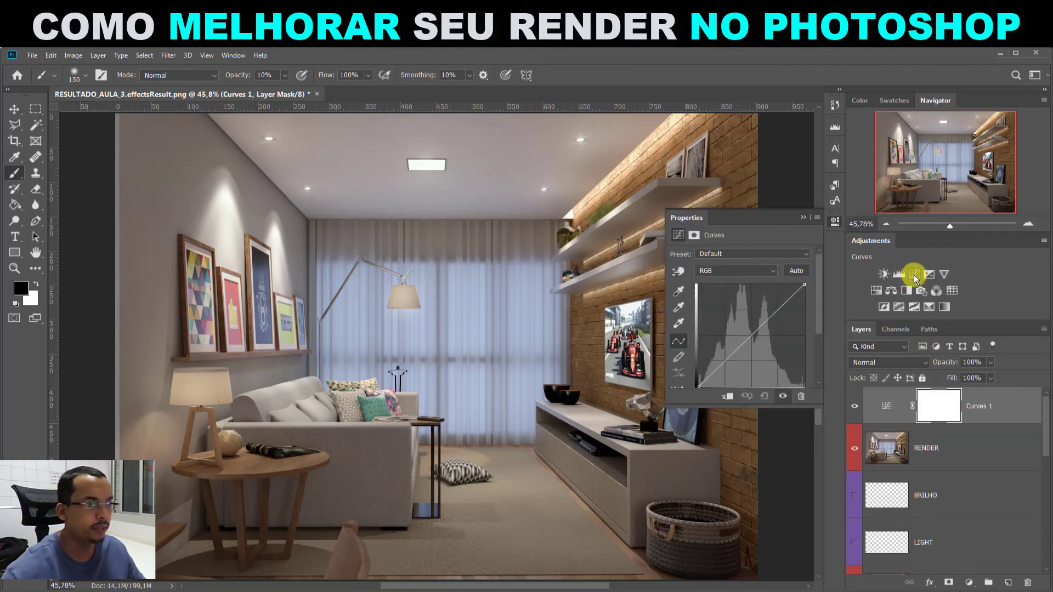
{"action": "left_click", "coordinate": [795, 271]}
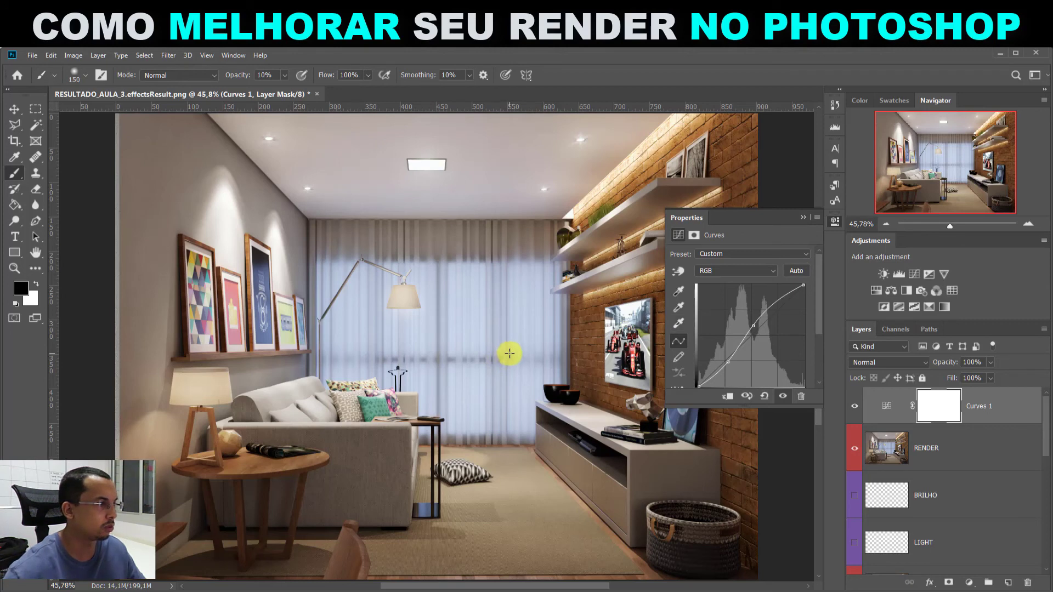
{"action": "left_click_drag", "start_coordinate": [728, 363], "coordinate": [721, 364]}
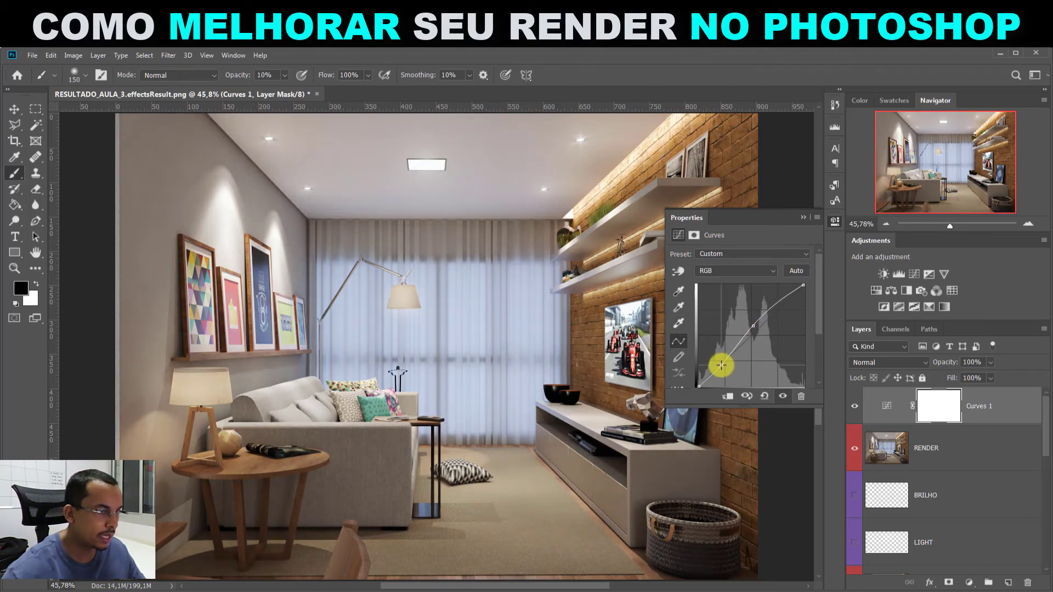
{"action": "left_click_drag", "start_coordinate": [753, 325], "coordinate": [768, 316]}
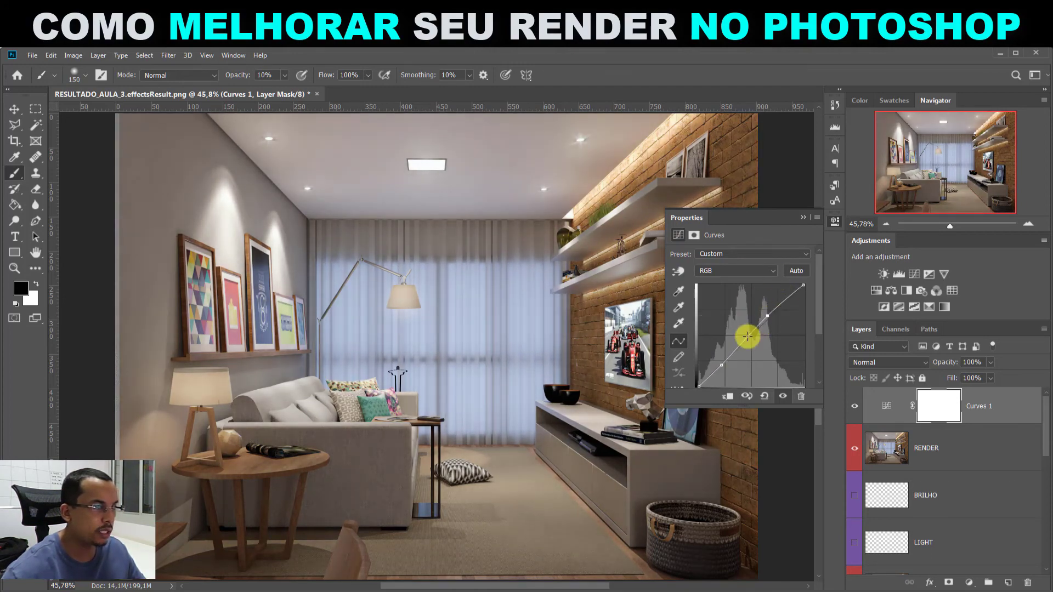
{"action": "left_click_drag", "start_coordinate": [767, 316], "coordinate": [767, 317]}
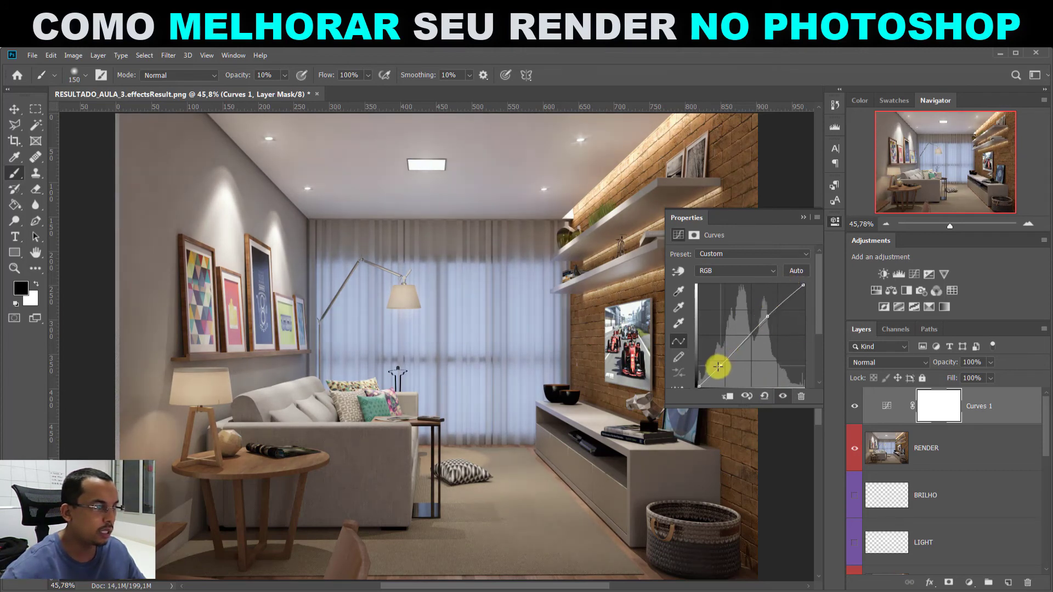
{"action": "left_click_drag", "start_coordinate": [717, 366], "coordinate": [920, 204]}
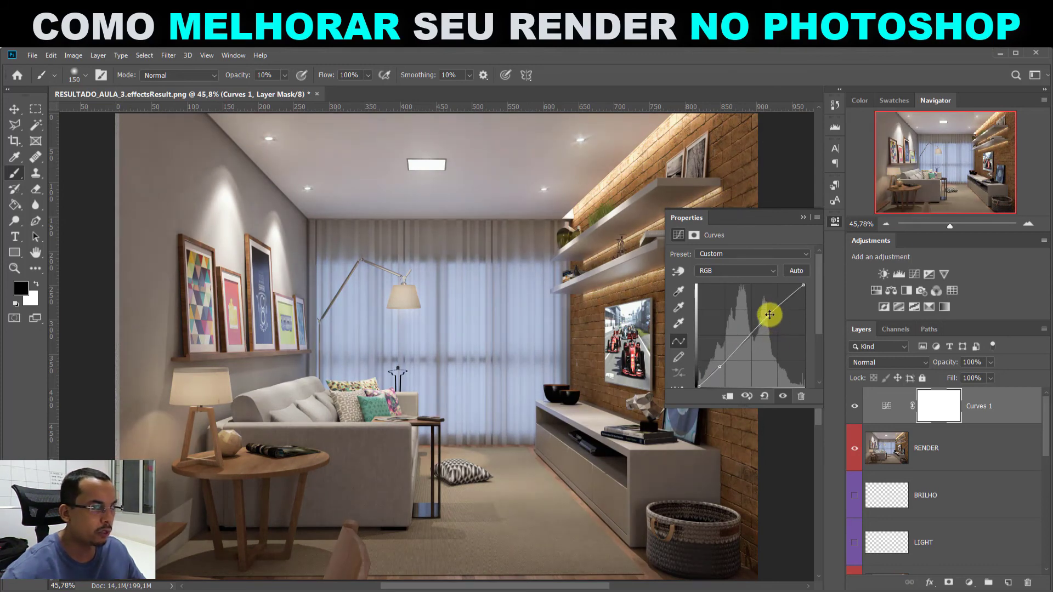
{"action": "mouse_move", "coordinate": [771, 314]}
{"action": "left_mouse_down"}
{"action": "mouse_move", "coordinate": [779, 299]}
{"action": "mouse_move", "coordinate": [774, 310]}
{"action": "left_mouse_up"}
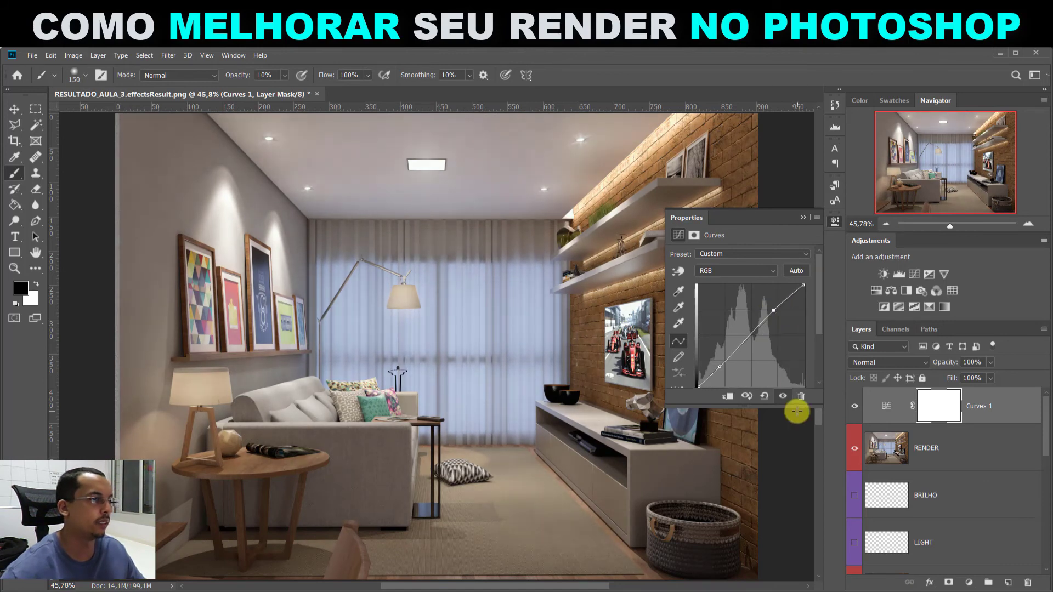
Compare the render repeatedly with the Curves adjustment hidden and shown, and collapse its settings.
{"action": "left_click", "coordinate": [783, 396]}
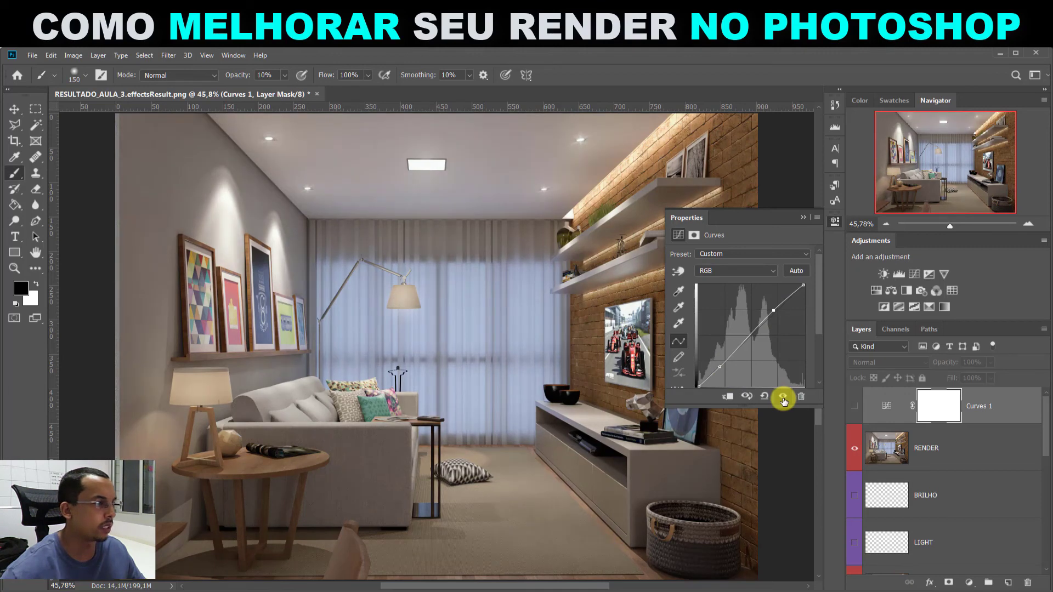
{"action": "left_click", "coordinate": [783, 396]}
{"action": "left_click", "coordinate": [783, 397]}
{"action": "left_click", "coordinate": [782, 396]}
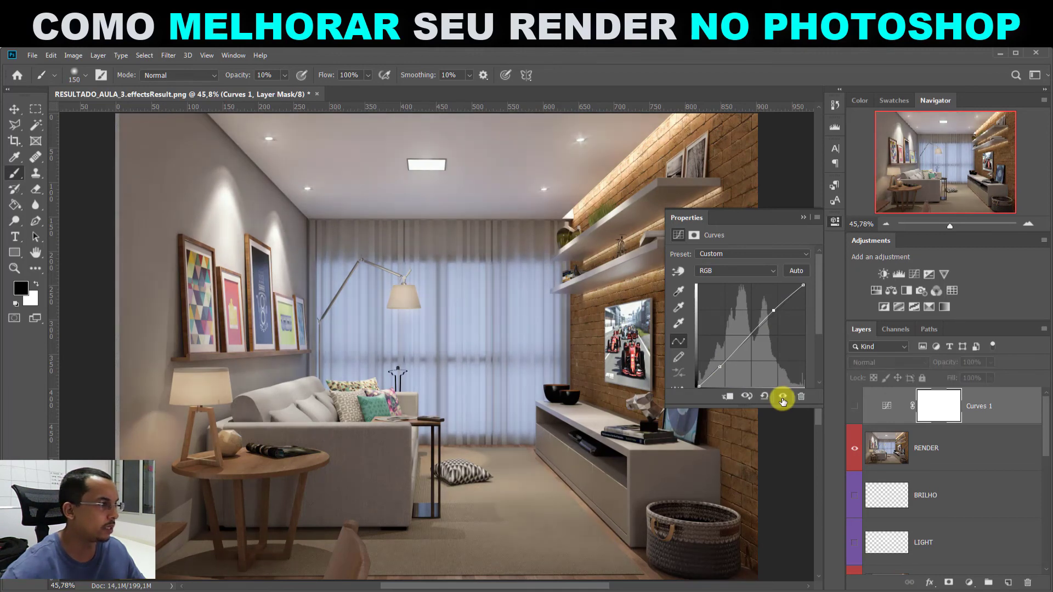
{"action": "left_click", "coordinate": [782, 396]}
{"action": "left_click", "coordinate": [782, 397]}
{"action": "left_click", "coordinate": [782, 396]}
{"action": "left_click", "coordinate": [782, 396]}
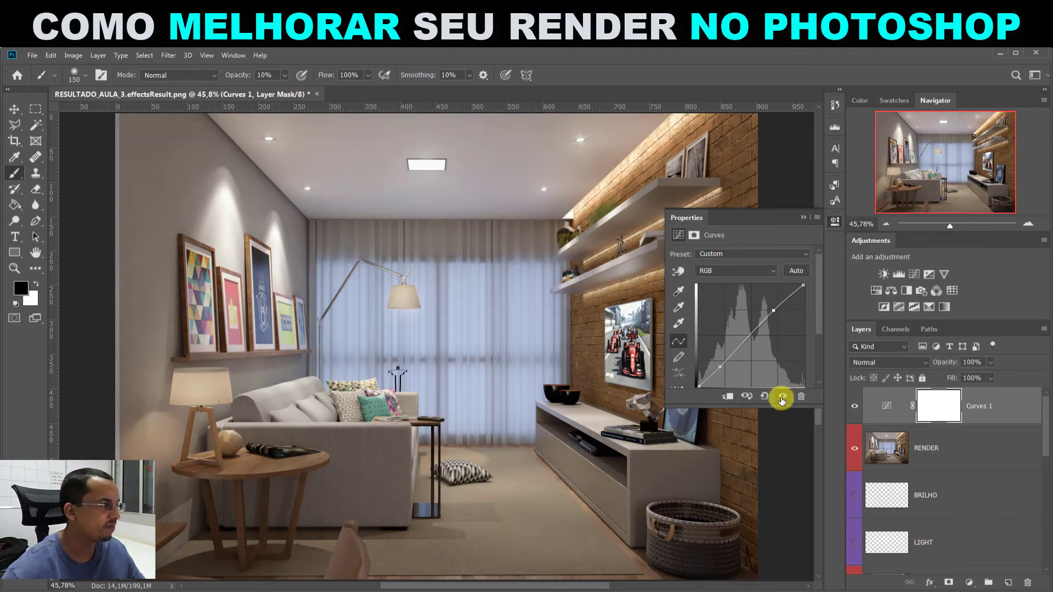
{"action": "left_click", "coordinate": [783, 396]}
{"action": "left_click", "coordinate": [782, 398]}
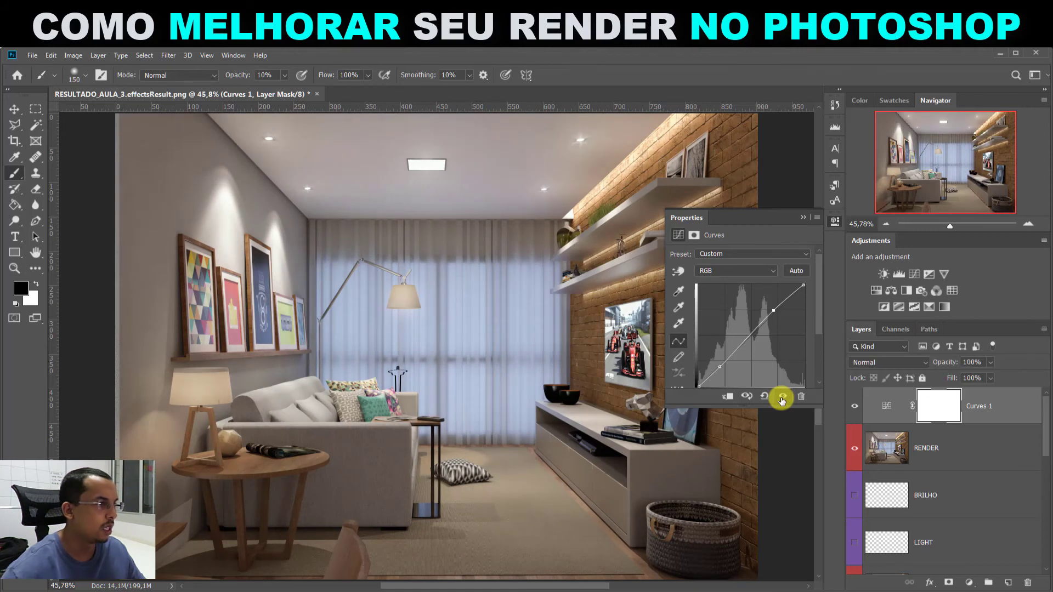
{"action": "left_click", "coordinate": [803, 218]}
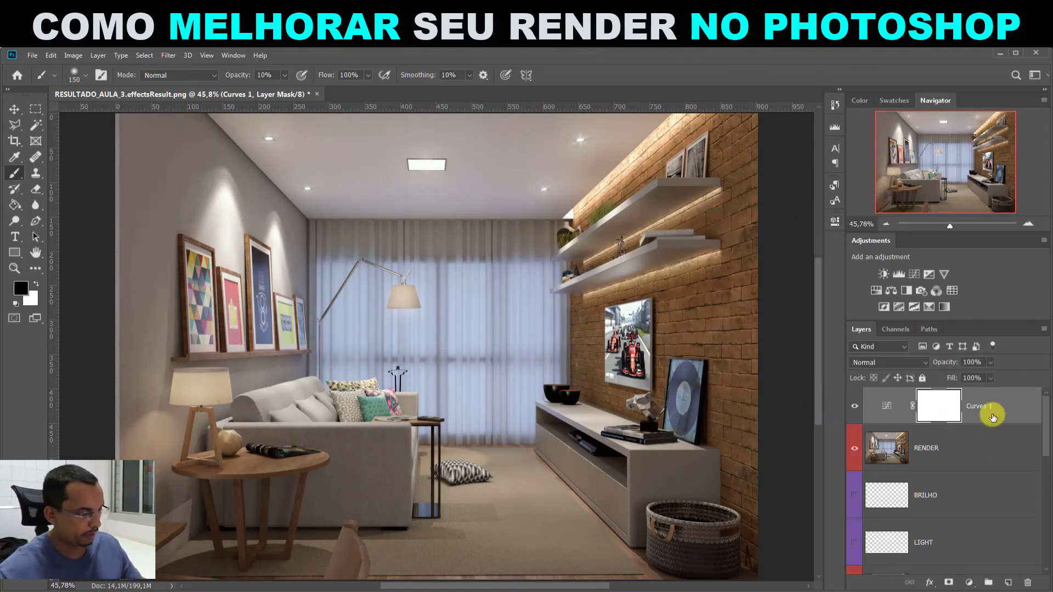
Stamp all visible layers into a new layer above Curves 1 and compare it with the original RENDER layer at the bottom of the stack.
{"action": "key", "text": "ctrl+alt+shift+e"}
{"action": "left_click", "coordinate": [854, 411], "text": "alt"}
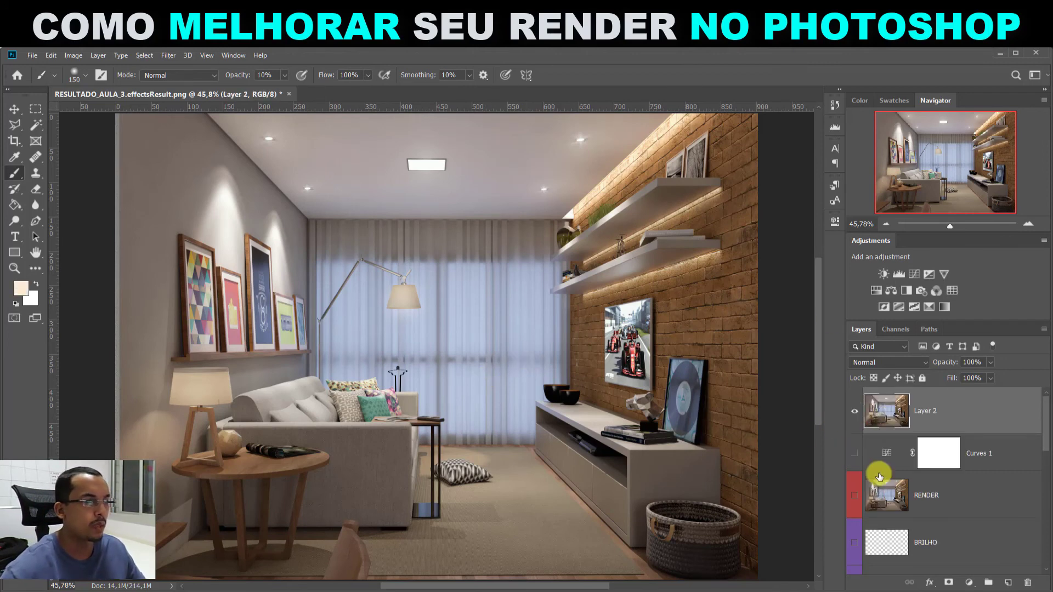
{"action": "scroll", "coordinate": [1030, 434], "scroll_direction": "down", "scroll_amount": 10}
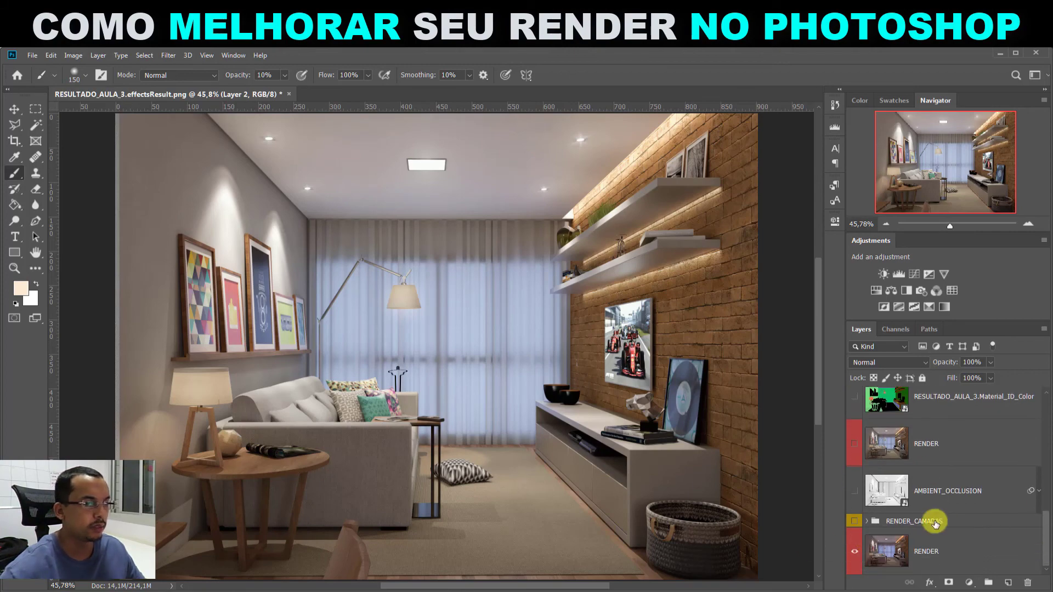
{"action": "scroll", "coordinate": [930, 483], "scroll_direction": "up", "scroll_amount": 10}
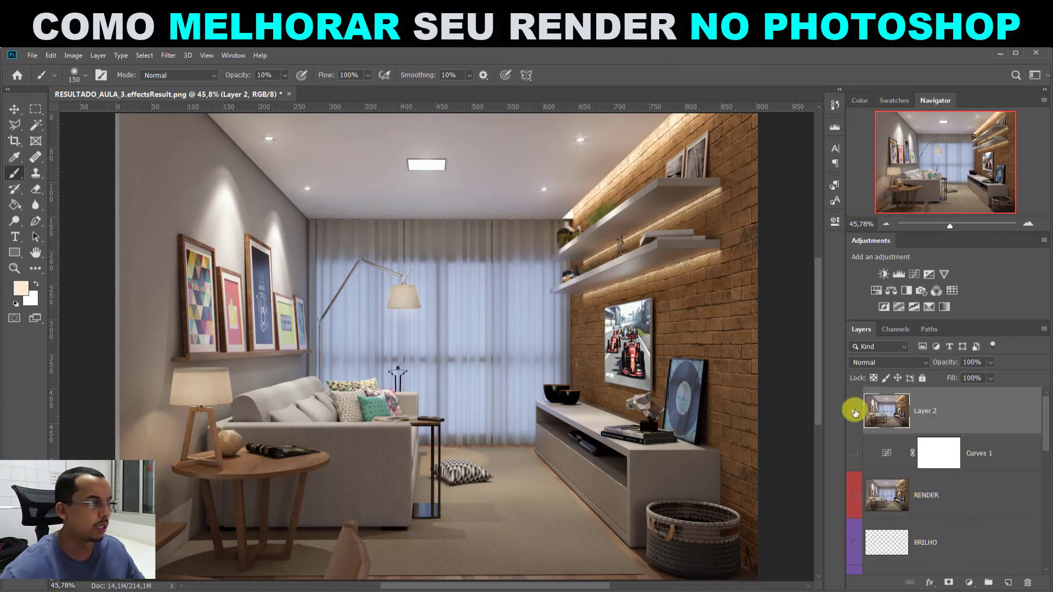
{"action": "left_click", "coordinate": [854, 411]}
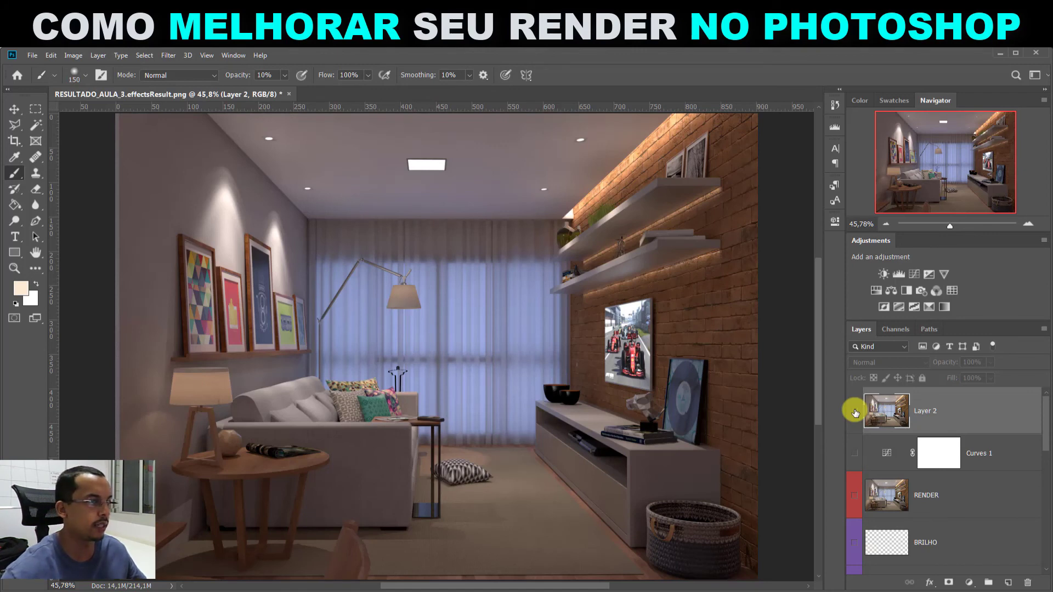
{"action": "left_click", "coordinate": [854, 412]}
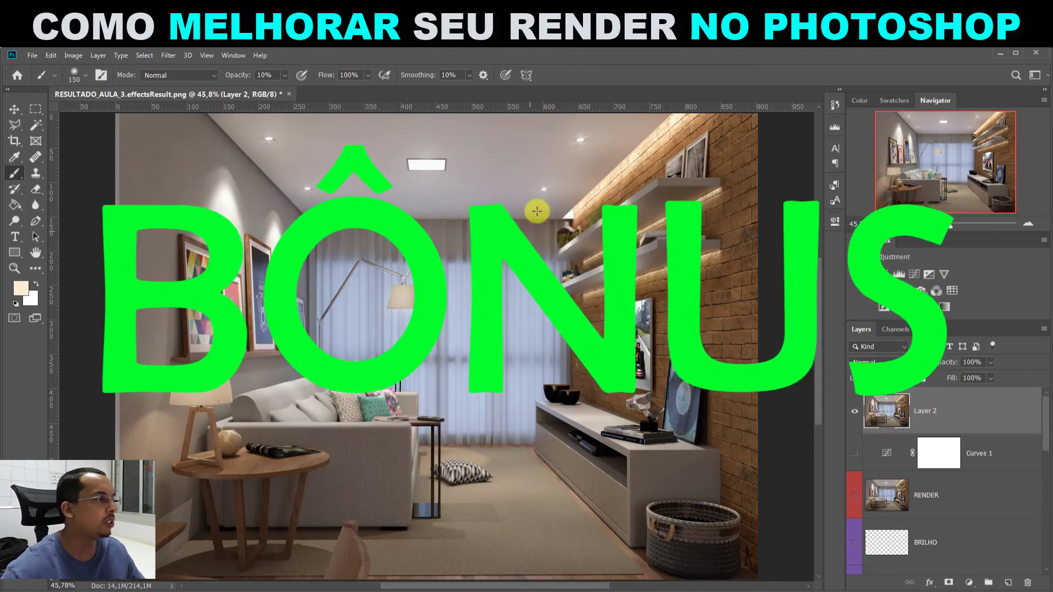
Open the stamped layer in the Nik Collection's Color Efex Pro 4 filter and widen its window to fill the screen.
{"action": "left_click", "coordinate": [167, 55]}
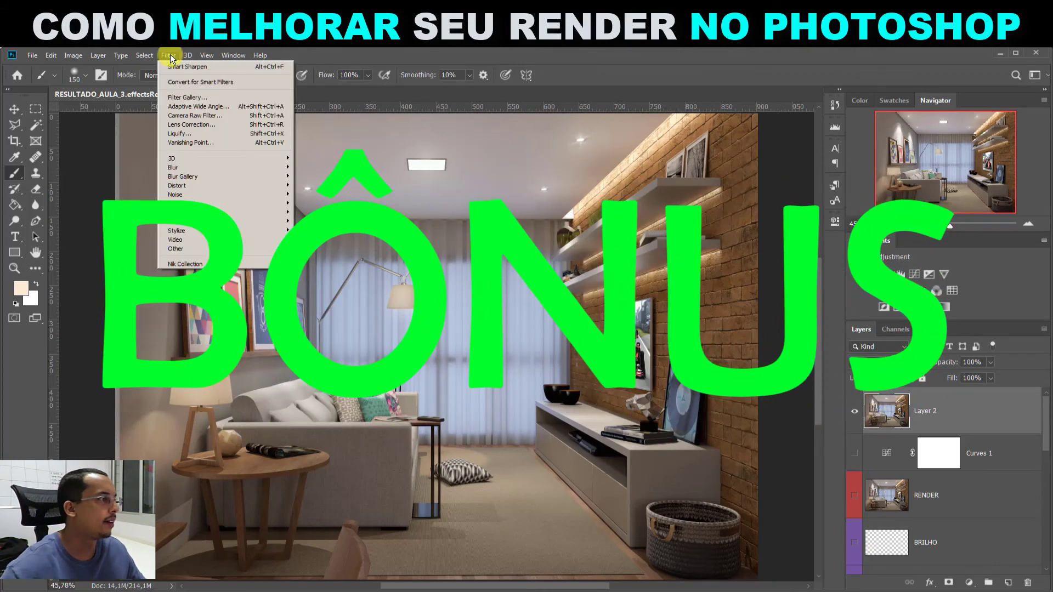
{"action": "mouse_move", "coordinate": [256, 265]}
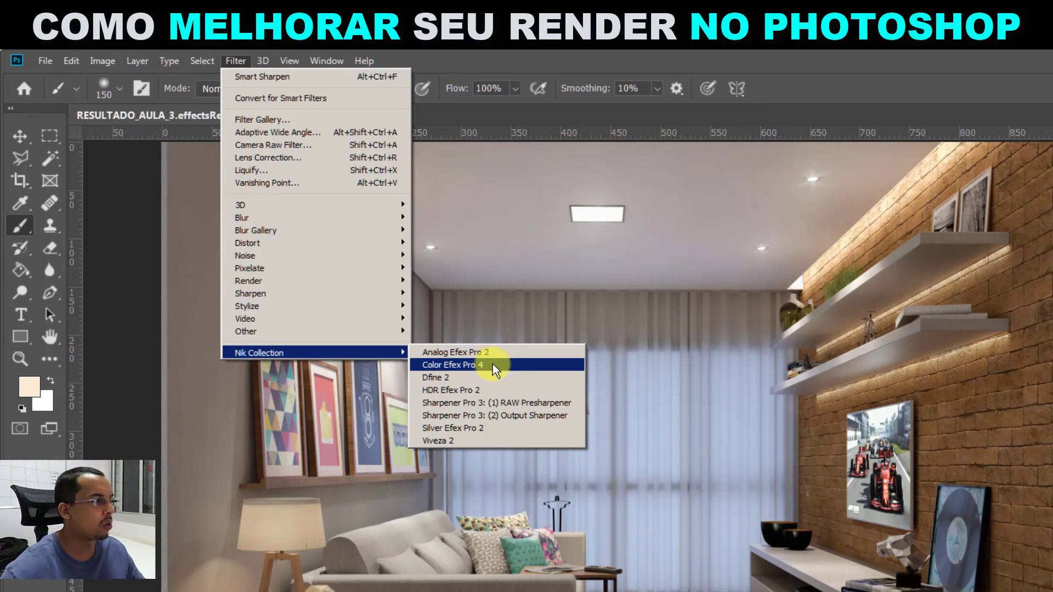
{"action": "left_click", "coordinate": [492, 363]}
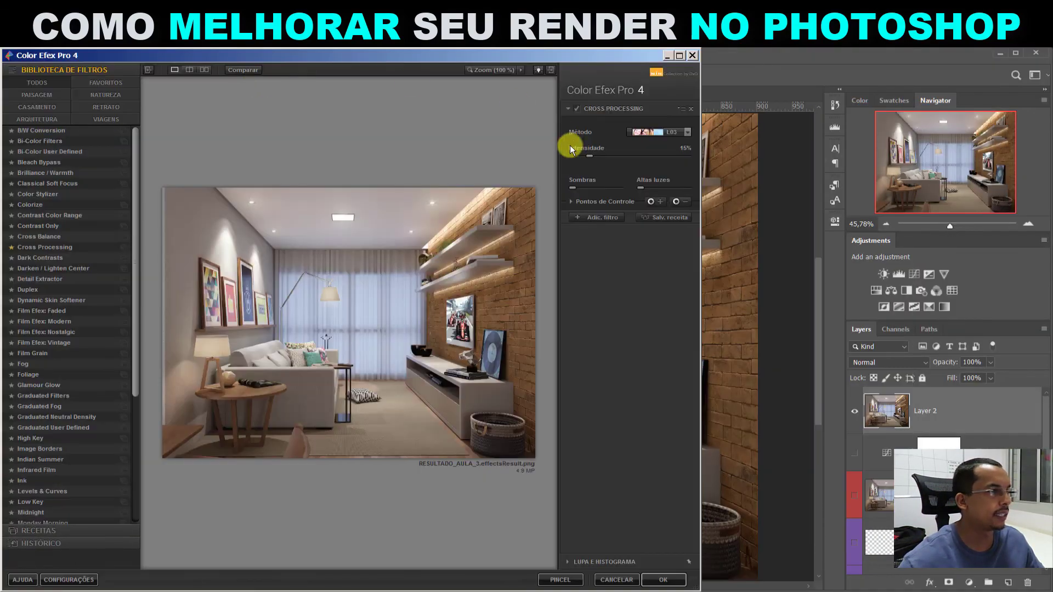
{"action": "left_click_drag", "start_coordinate": [702, 160], "coordinate": [1044, 162]}
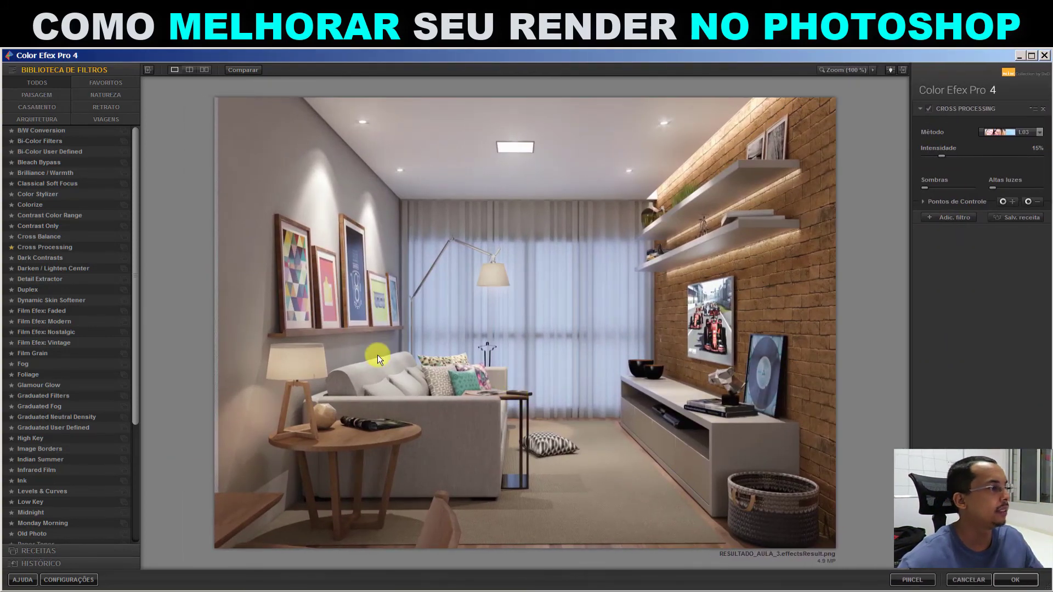
Browse the Color Efex Pro 4 filter library and display the presets of the Cross Processing filter.
{"action": "scroll", "coordinate": [18, 378], "scroll_direction": "down", "scroll_amount": 1}
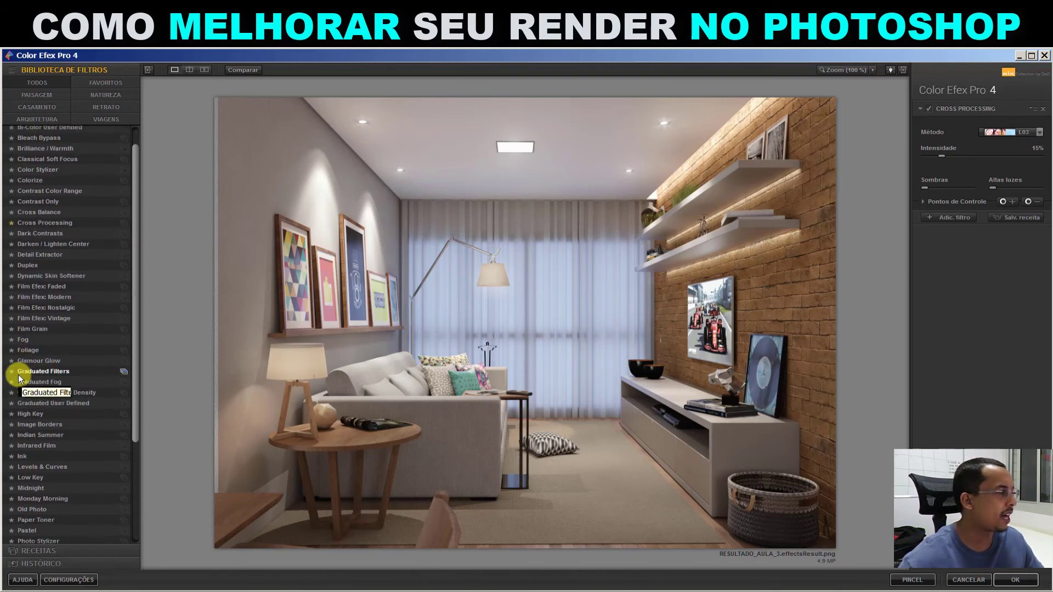
{"action": "scroll", "coordinate": [19, 376], "scroll_direction": "down", "scroll_amount": 5}
{"action": "scroll", "coordinate": [42, 305], "scroll_direction": "up", "scroll_amount": 6}
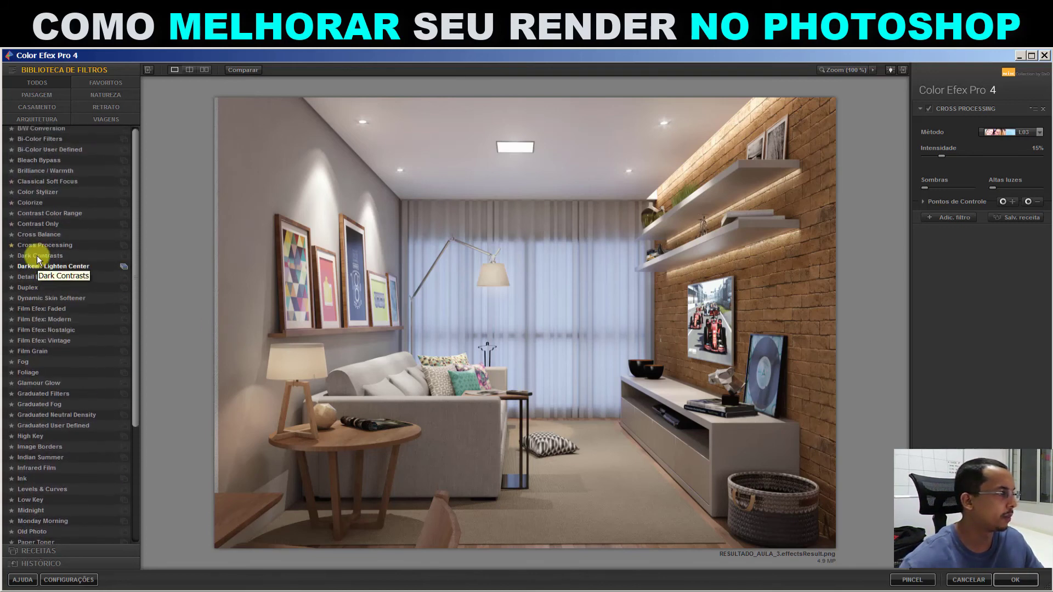
{"action": "left_click", "coordinate": [122, 246]}
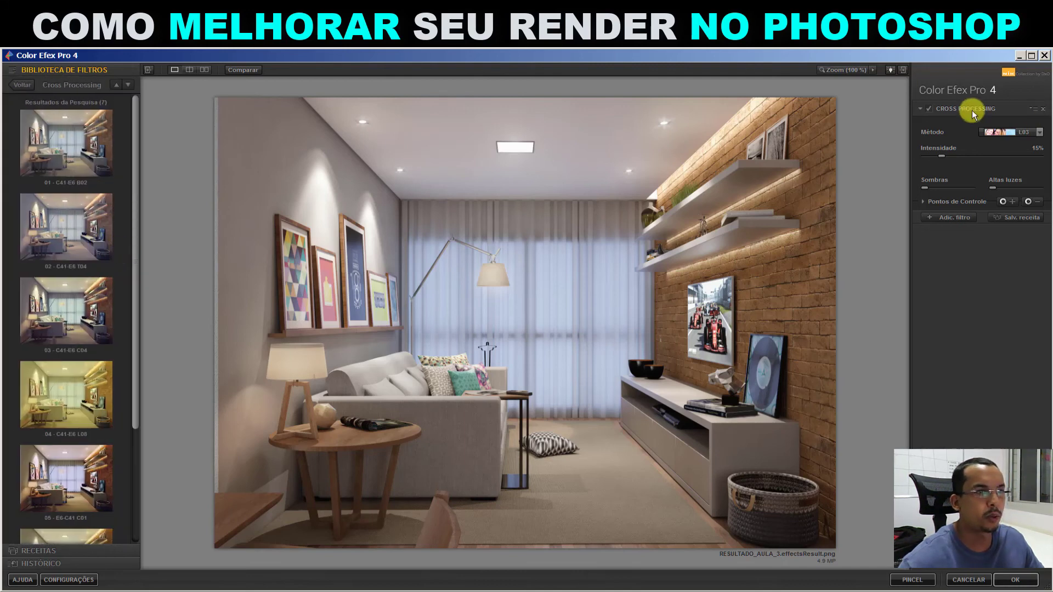
Try several Cross Processing presets on the render, including 03 - C41-E6 C04, 04 - C41-E6 L08 and preset 06.
{"action": "left_click", "coordinate": [76, 144]}
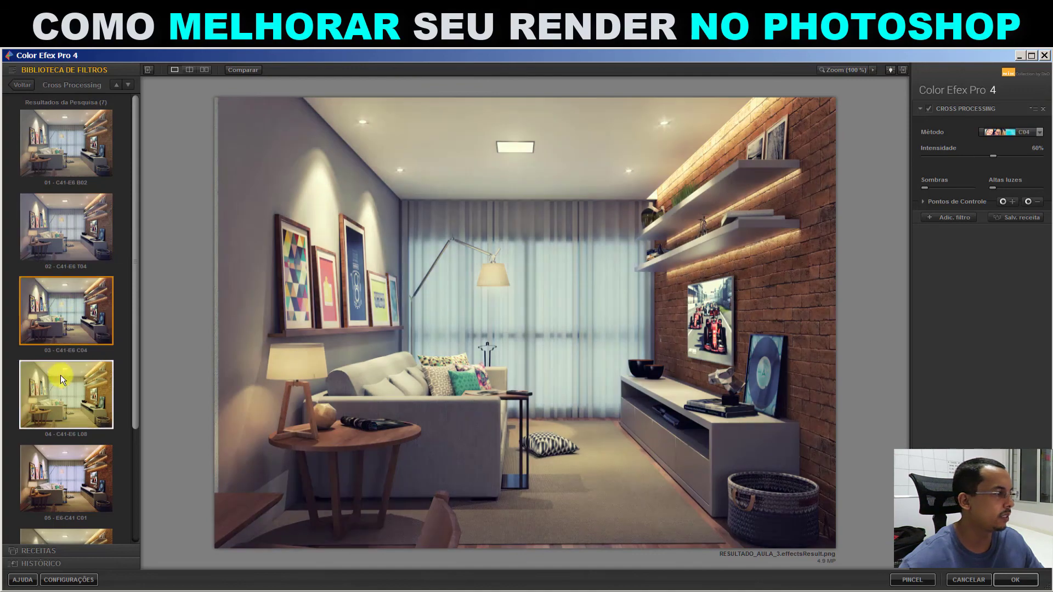
{"action": "left_click", "coordinate": [60, 375]}
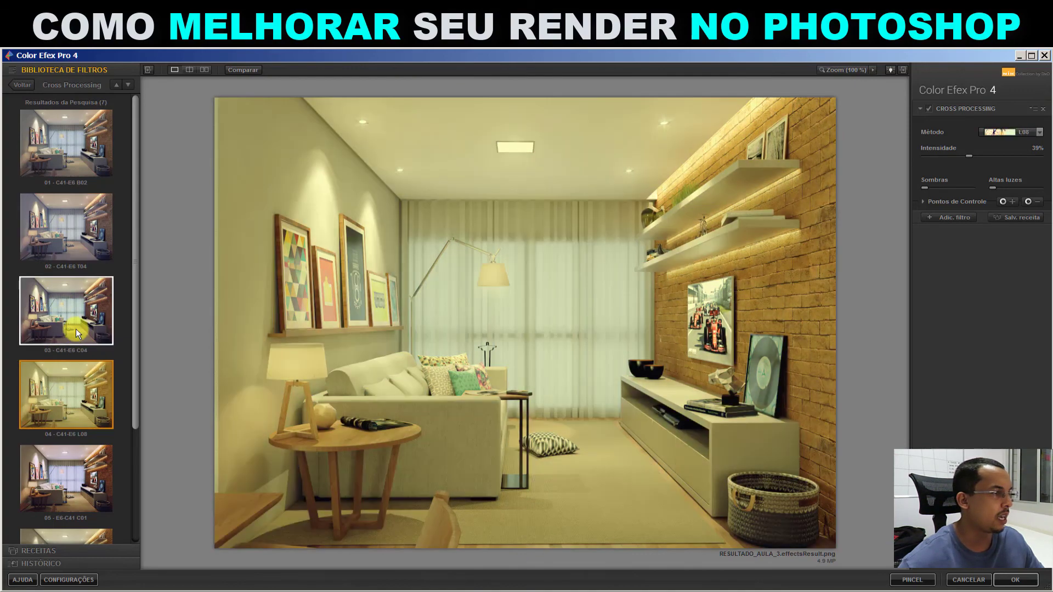
{"action": "scroll", "coordinate": [61, 421], "scroll_direction": "down", "scroll_amount": 1}
{"action": "left_click", "coordinate": [71, 499]}
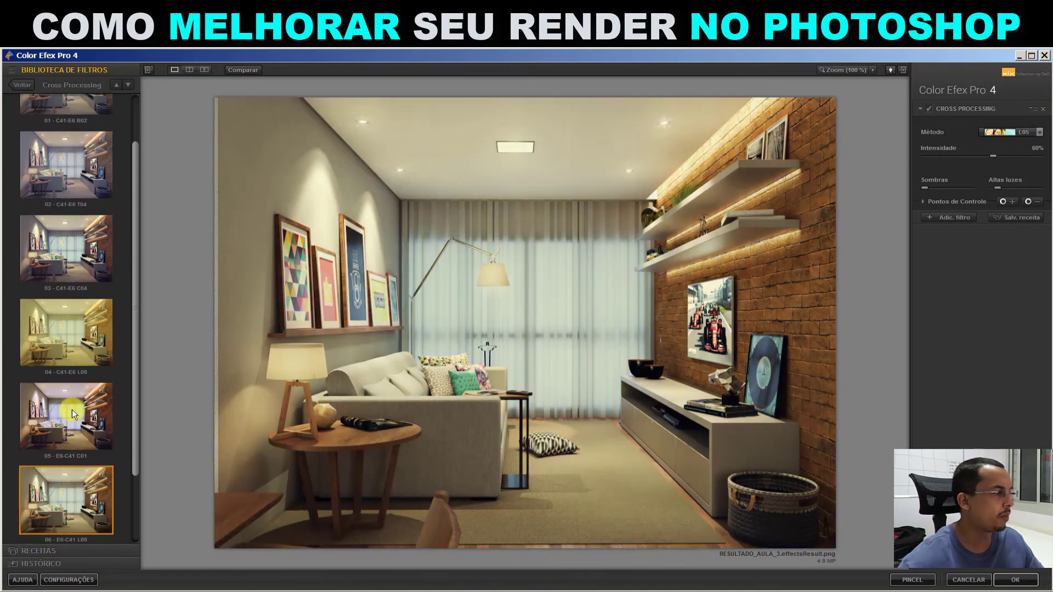
{"action": "scroll", "coordinate": [73, 412], "scroll_direction": "down", "scroll_amount": 1}
Set the Cross Processing method to L03 from the C41 to E6 group and lower its intensity to 26%.
{"action": "left_click", "coordinate": [1038, 132]}
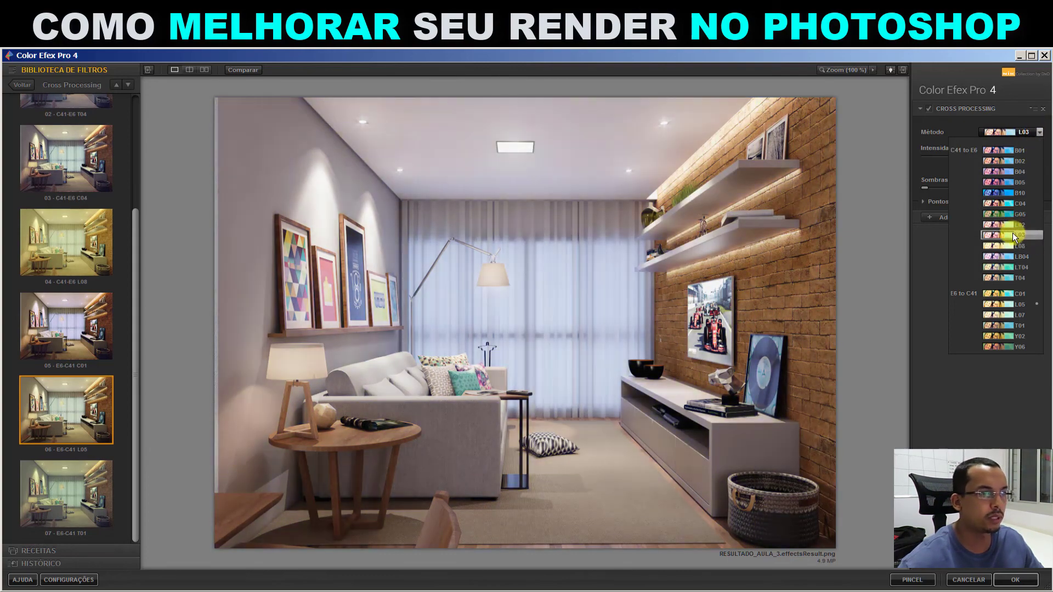
{"action": "left_click", "coordinate": [1012, 235]}
{"action": "left_click_drag", "start_coordinate": [993, 155], "coordinate": [945, 156]}
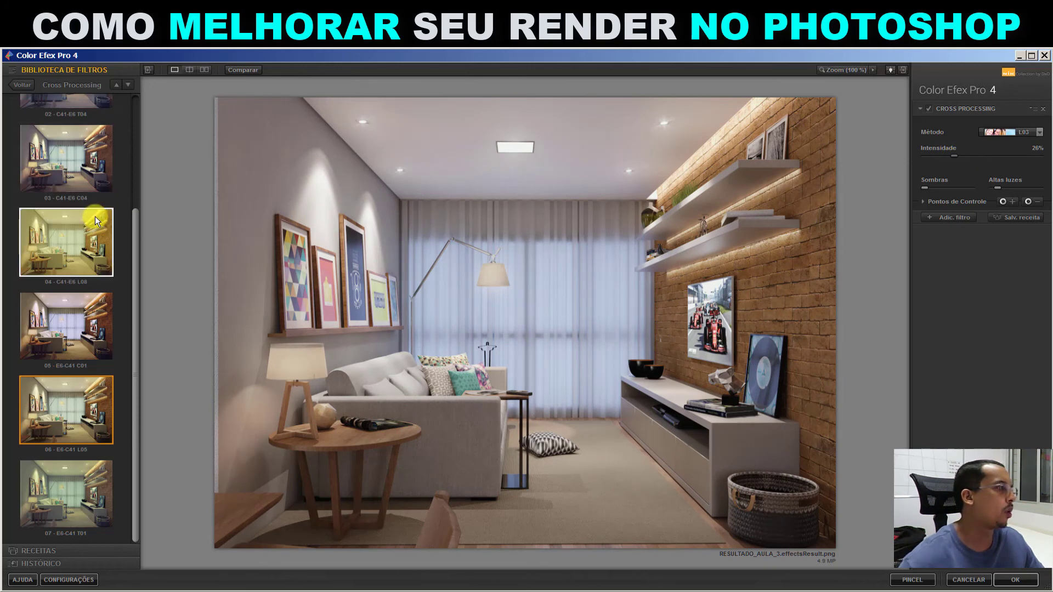
Add an empty filter slot and display the White Neutralizer presets from the architecture category.
{"action": "left_click", "coordinate": [949, 216]}
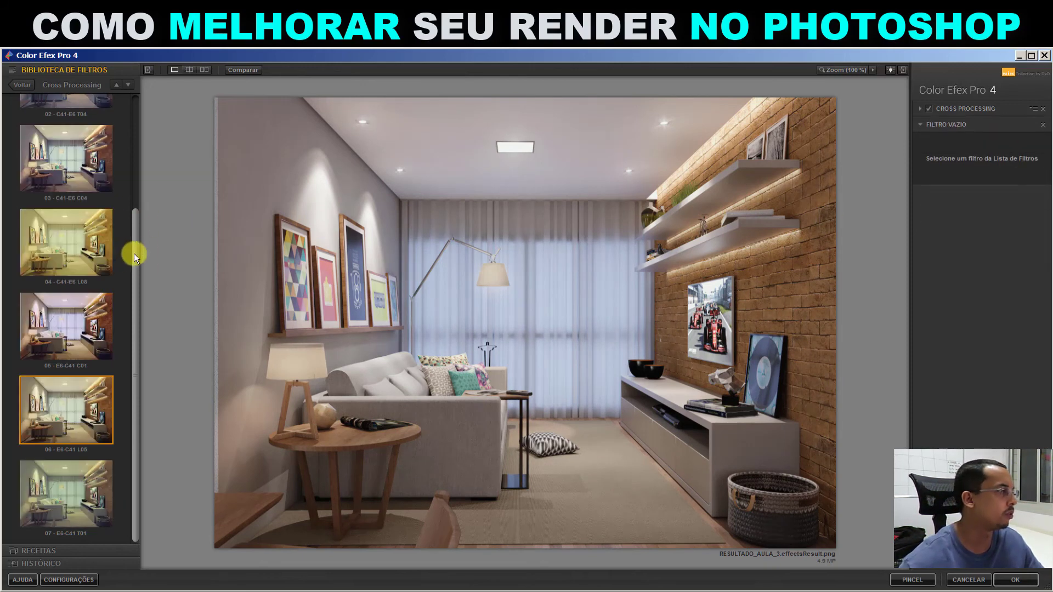
{"action": "scroll", "coordinate": [134, 253], "scroll_direction": "up", "scroll_amount": 3}
{"action": "left_click", "coordinate": [21, 84]}
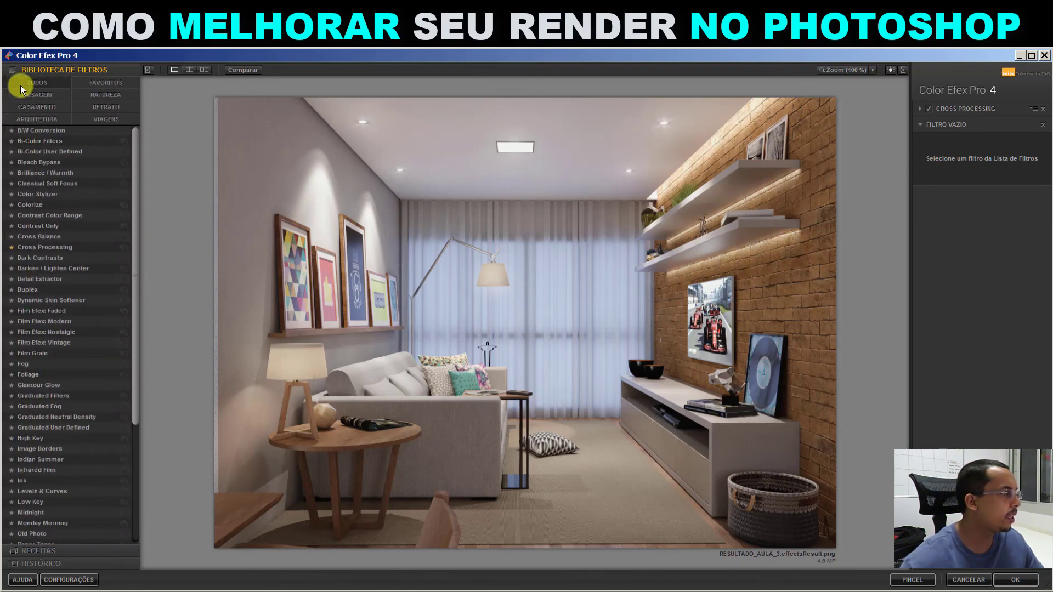
{"action": "left_click", "coordinate": [30, 116]}
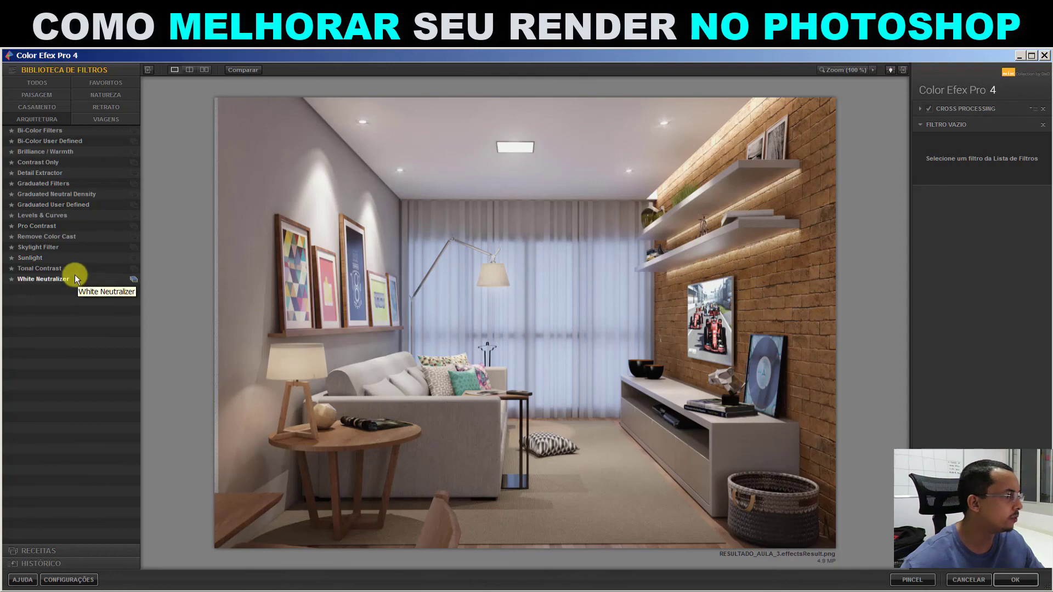
{"action": "left_click", "coordinate": [132, 279]}
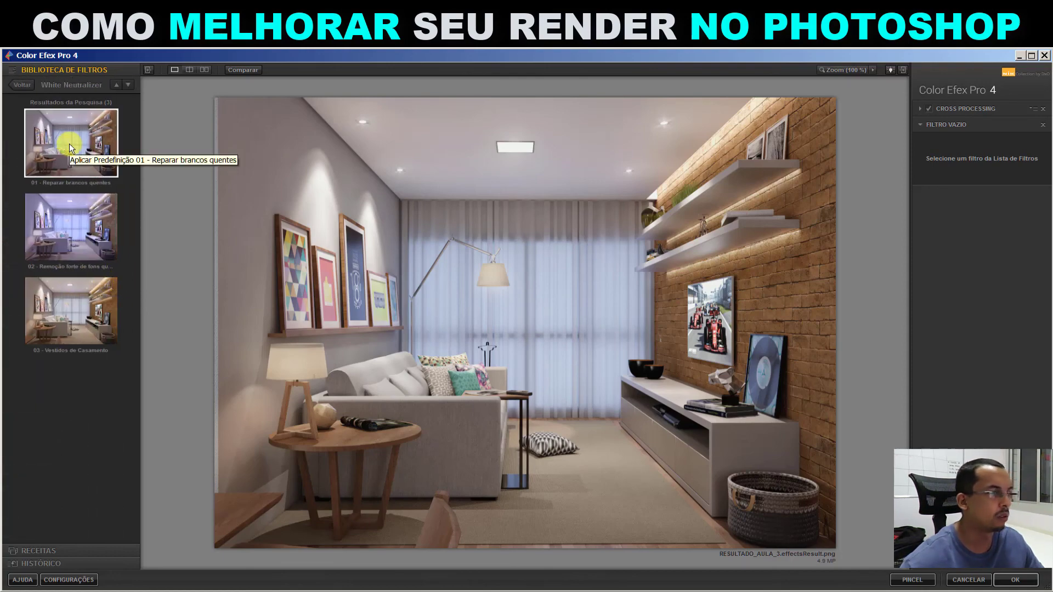
Try the three White Neutralizer presets on the image and remove that filter from the stack.
{"action": "left_click", "coordinate": [74, 145]}
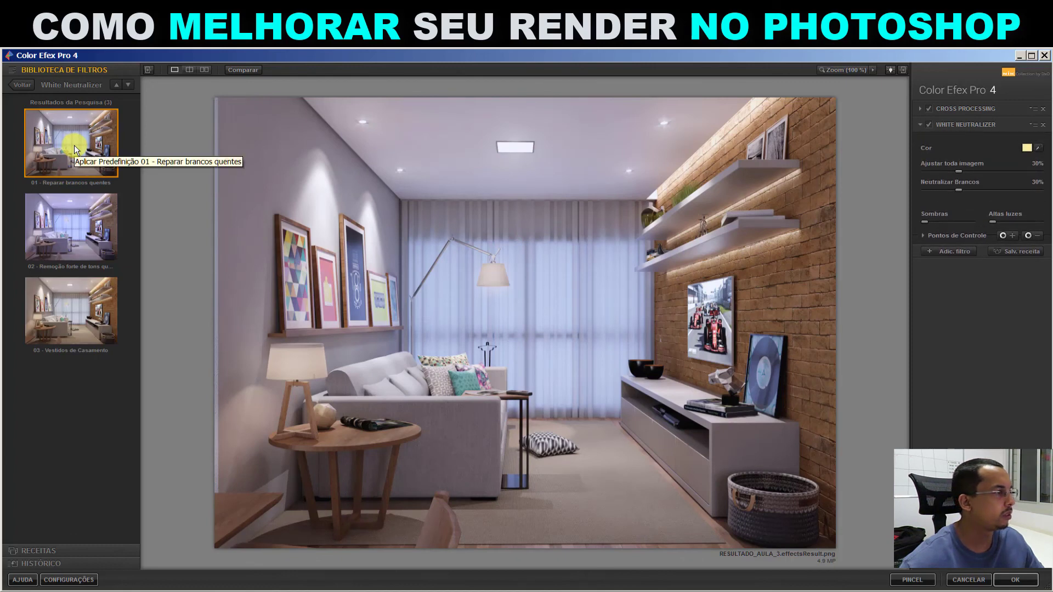
{"action": "left_click", "coordinate": [88, 234]}
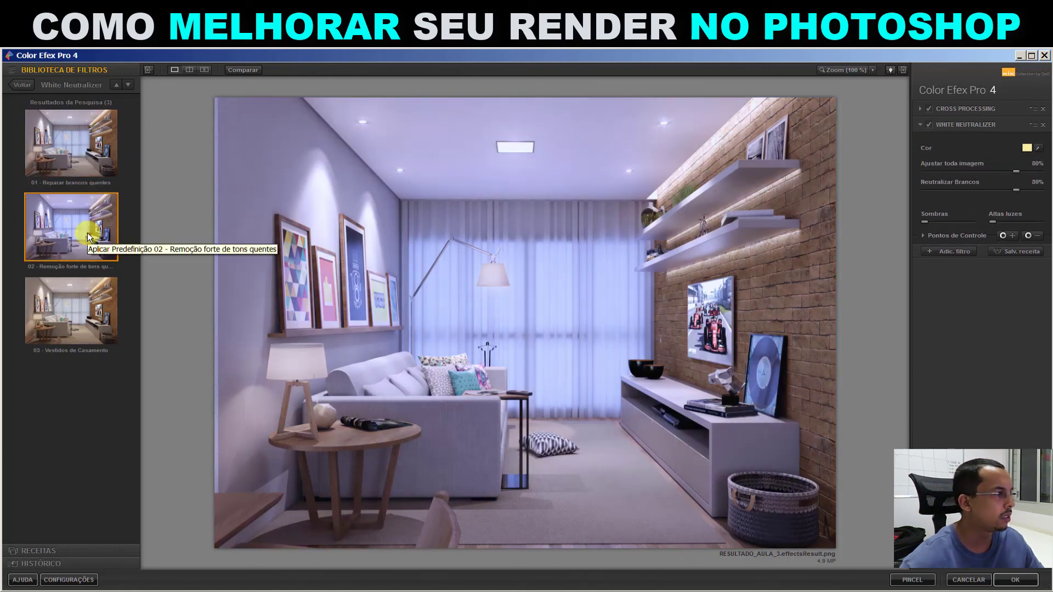
{"action": "left_click", "coordinate": [78, 318]}
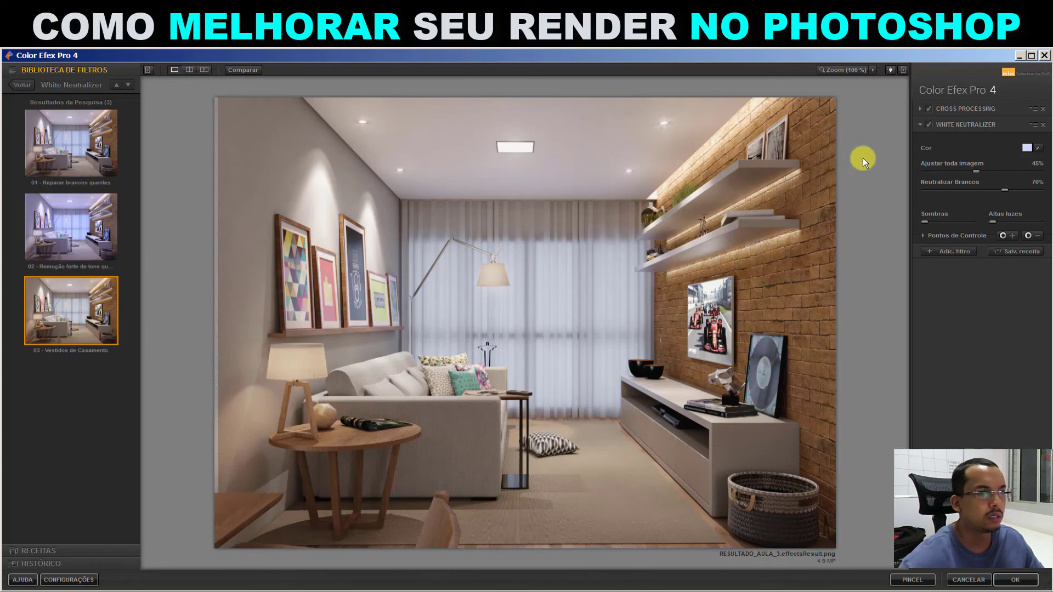
{"action": "left_click", "coordinate": [1043, 126]}
Add another filter slot below Cross Processing and display the Vignette presets from the portrait category.
{"action": "left_click", "coordinate": [947, 136]}
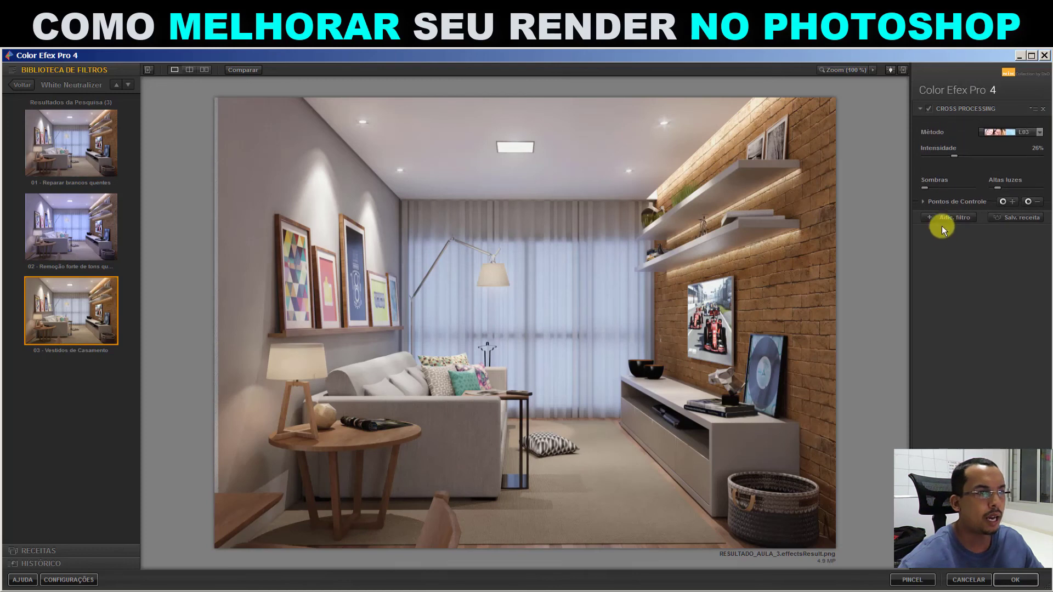
{"action": "left_click", "coordinate": [21, 86]}
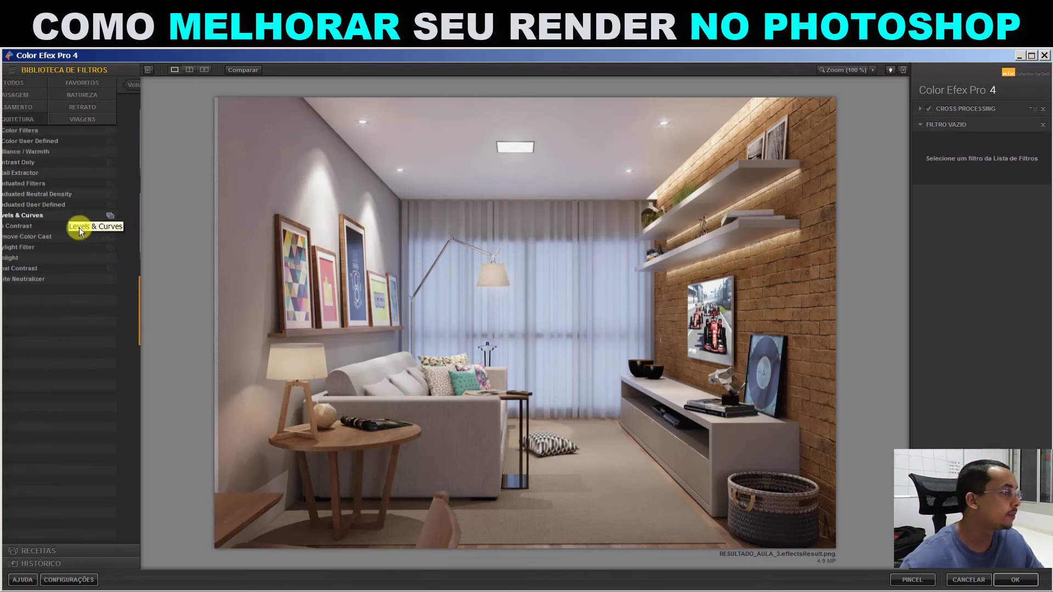
{"action": "left_click", "coordinate": [97, 118]}
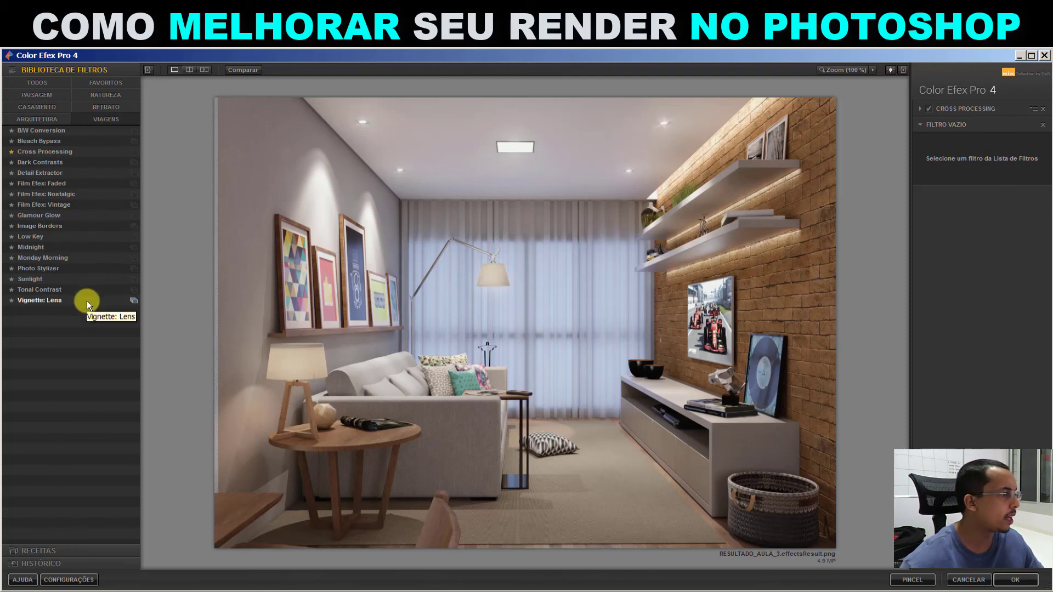
{"action": "left_click", "coordinate": [100, 108]}
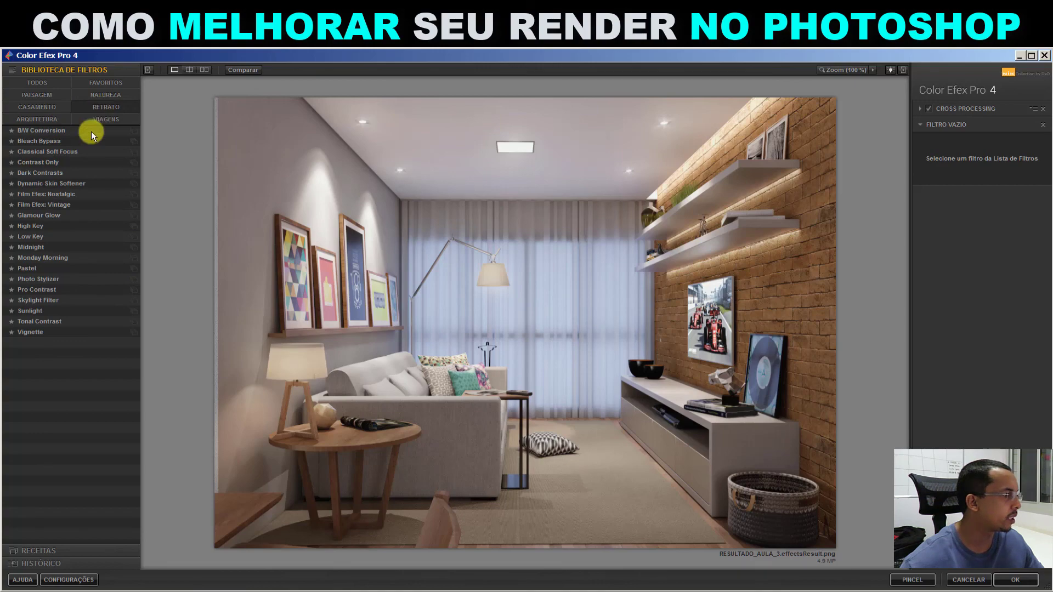
{"action": "left_click", "coordinate": [133, 333]}
Compare the three Vignette presets on the image and apply preset 01 - Padrão.
{"action": "left_click", "coordinate": [52, 137]}
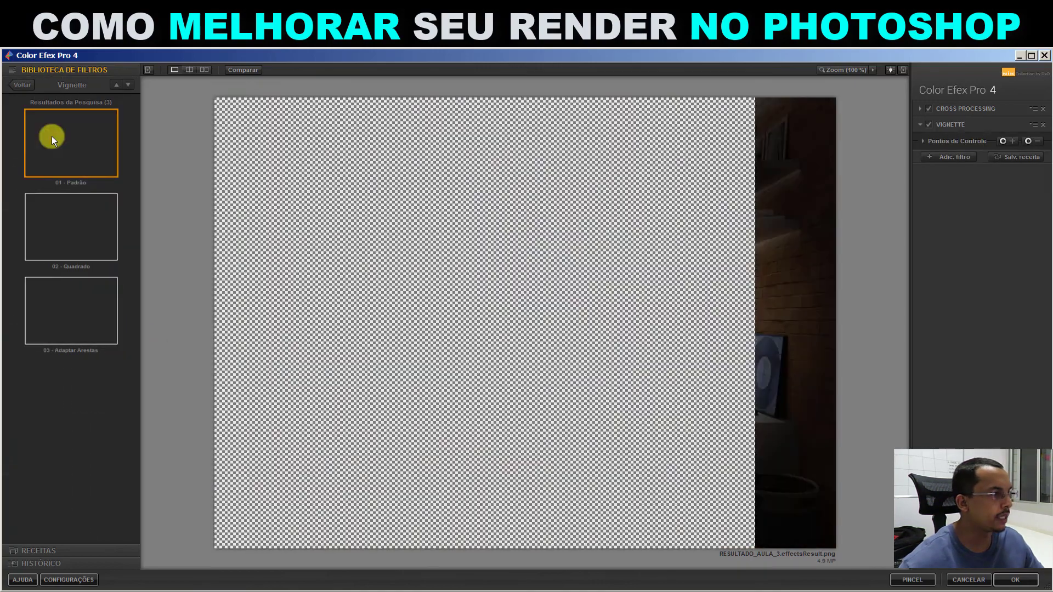
{"action": "left_click", "coordinate": [71, 204]}
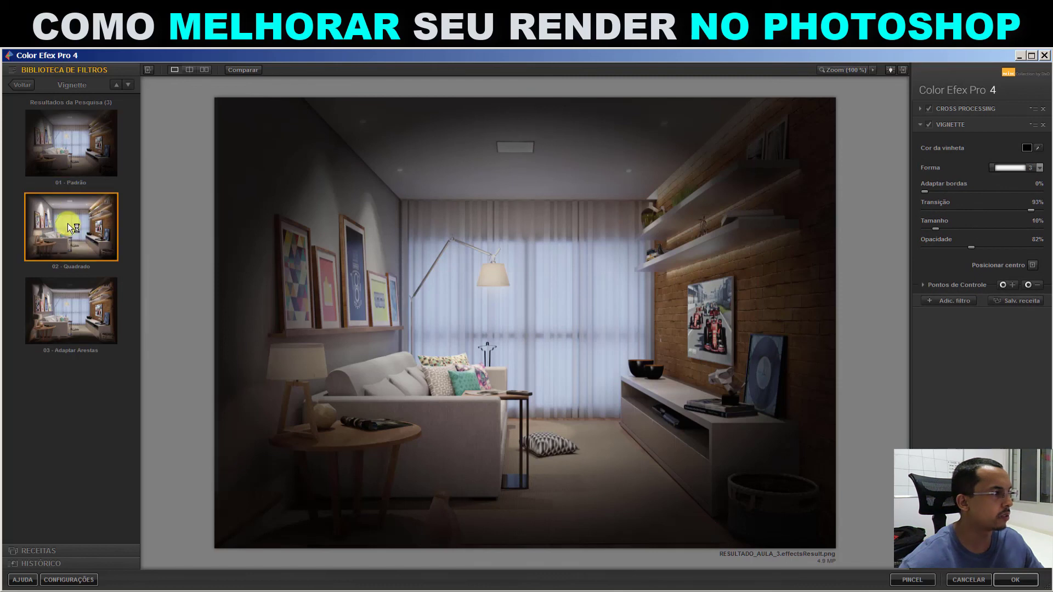
{"action": "left_click", "coordinate": [63, 330]}
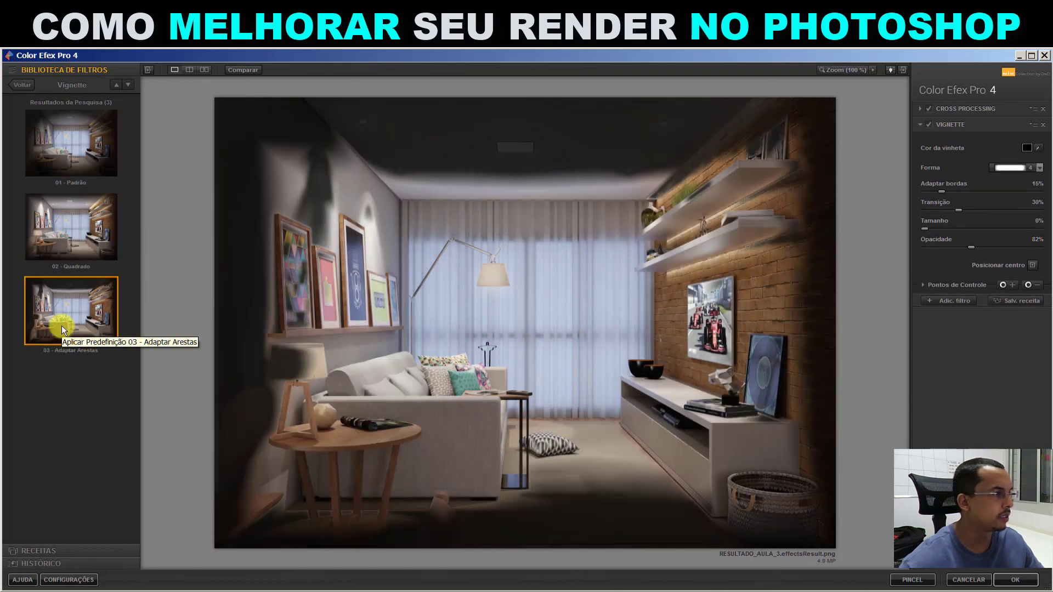
{"action": "left_click", "coordinate": [66, 163]}
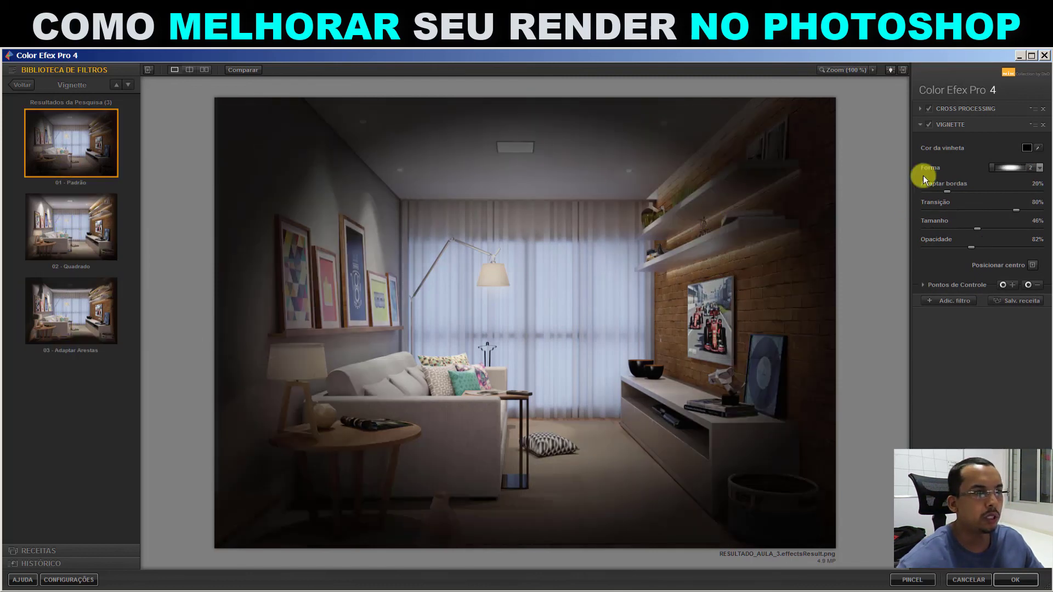
Set the Vignette to shape 1 with edge adaptation 0%, size 0% and opacity 19%.
{"action": "left_click", "coordinate": [1027, 169]}
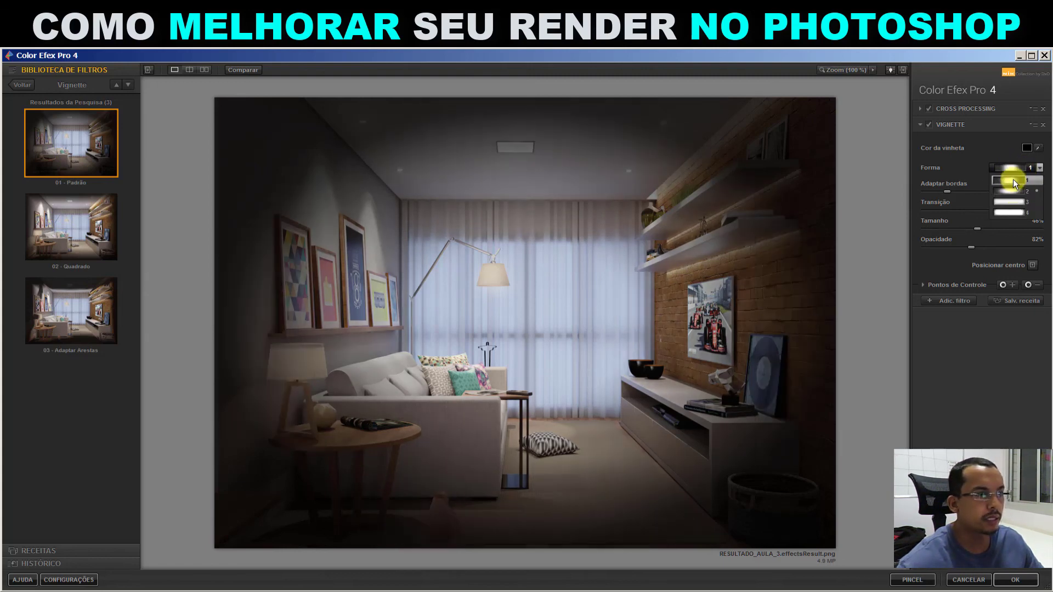
{"action": "left_click", "coordinate": [1012, 179]}
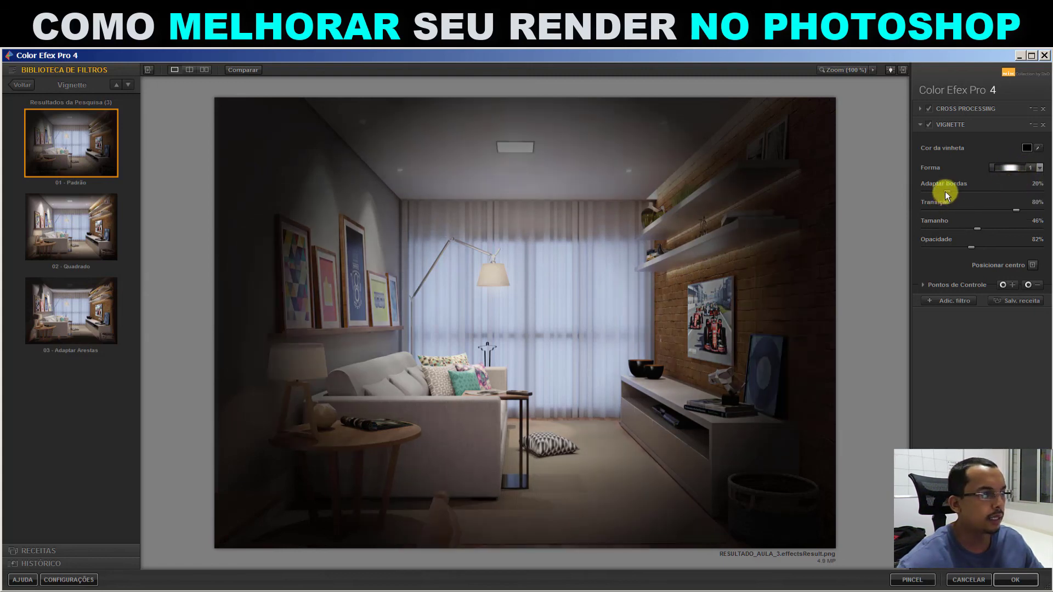
{"action": "left_click_drag", "start_coordinate": [945, 196], "coordinate": [900, 202]}
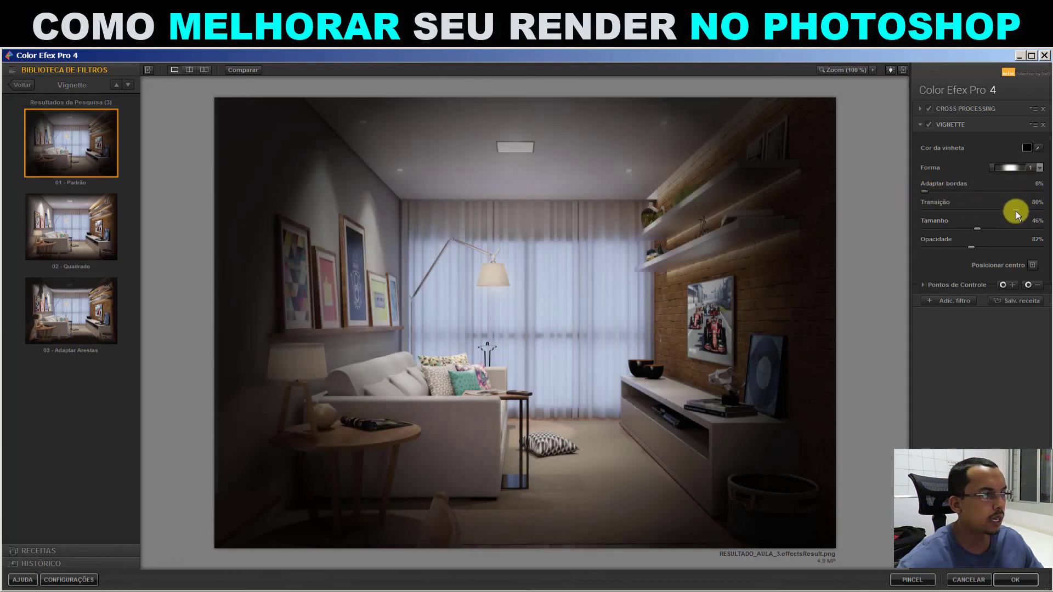
{"action": "left_click_drag", "start_coordinate": [1016, 212], "coordinate": [935, 252]}
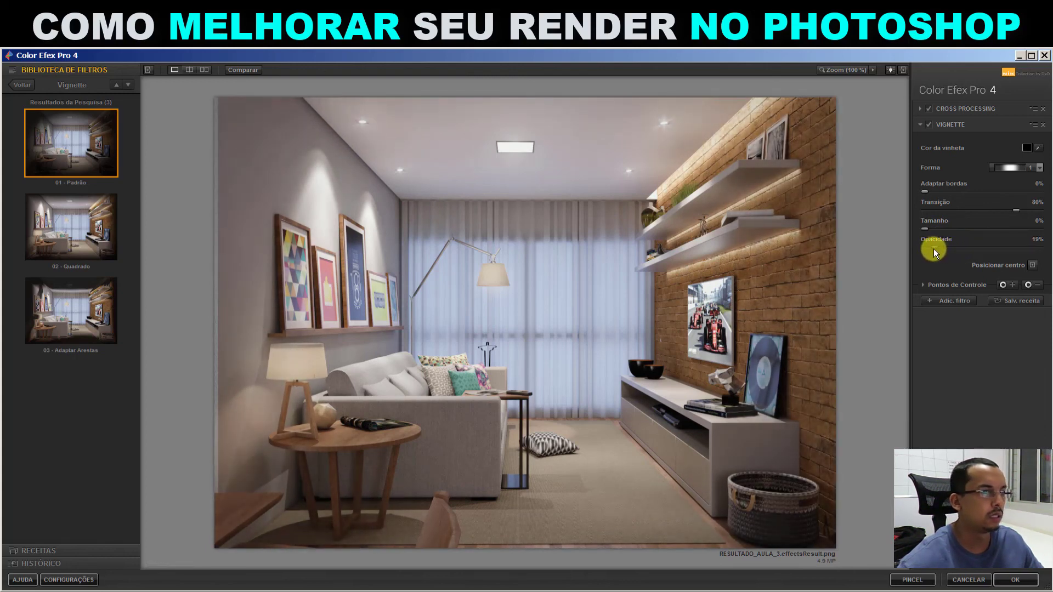
Compare the image without and with the Vignette, and apply the Color Efex Pro 4 filters to the render.
{"action": "left_click", "coordinate": [927, 124]}
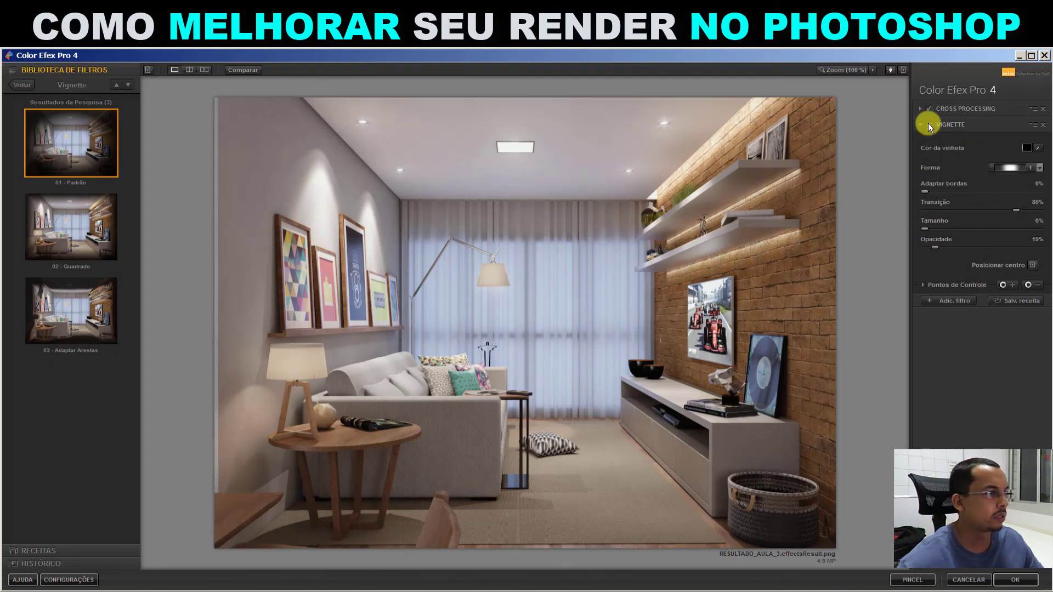
{"action": "left_click", "coordinate": [927, 123]}
{"action": "left_click", "coordinate": [928, 124]}
{"action": "left_click", "coordinate": [928, 124]}
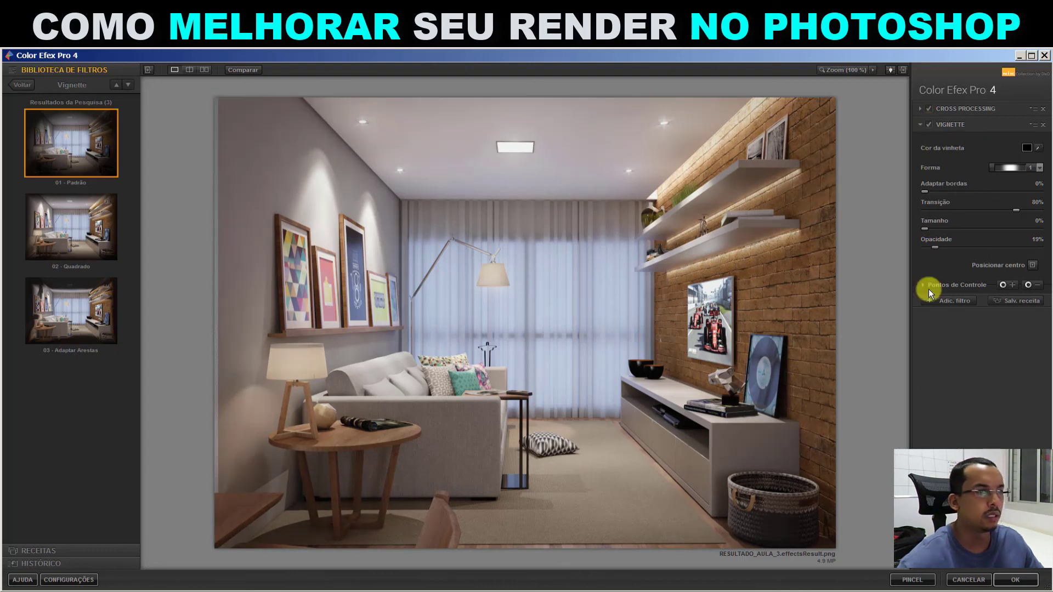
{"action": "left_click", "coordinate": [1016, 582]}
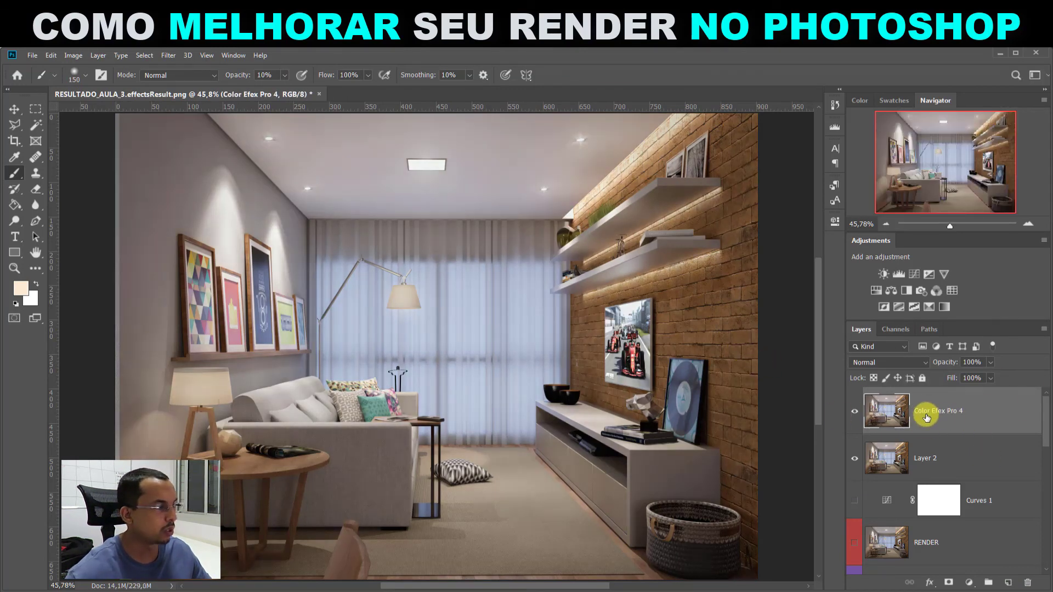
Compare the render with the Color Efex Pro 4 layer hidden and shown, and hide Layer 2.
{"action": "left_click", "coordinate": [854, 412]}
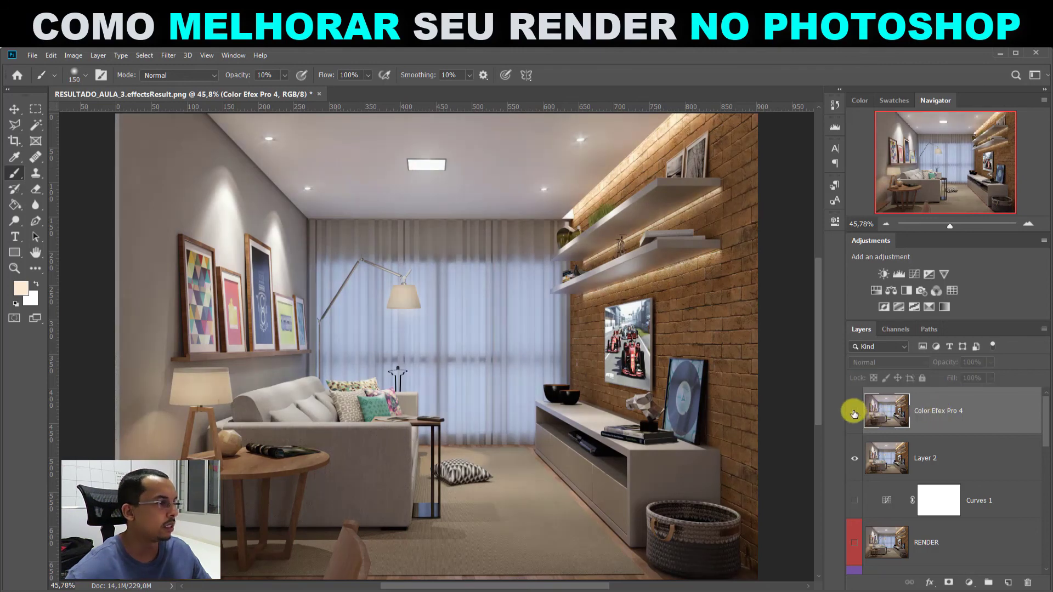
{"action": "left_click", "coordinate": [854, 413]}
{"action": "left_click", "coordinate": [854, 412]}
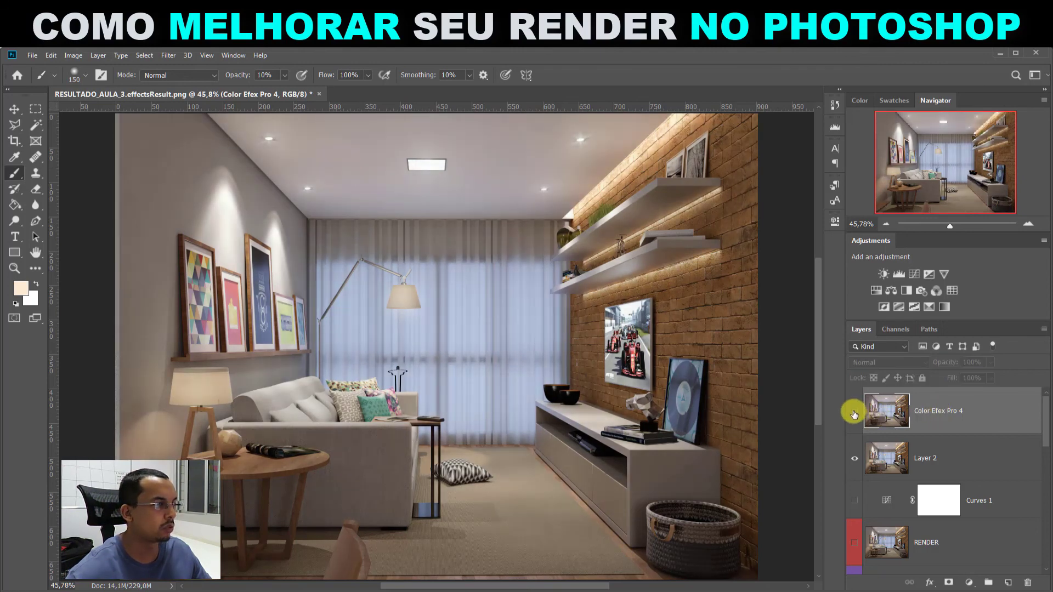
{"action": "left_click", "coordinate": [854, 412]}
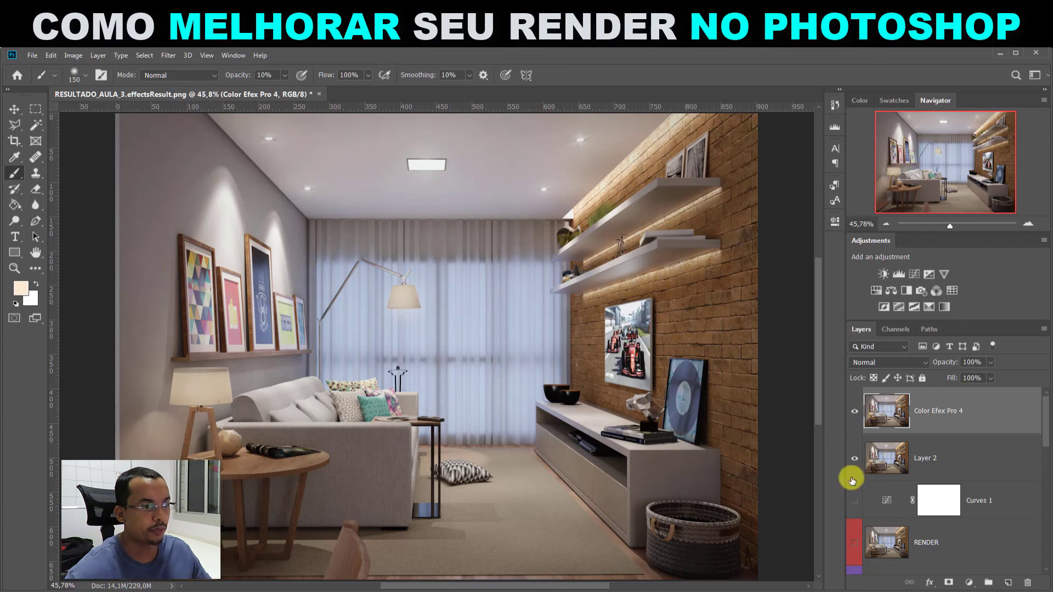
{"action": "left_click", "coordinate": [854, 459]}
{"action": "left_click", "coordinate": [854, 459]}
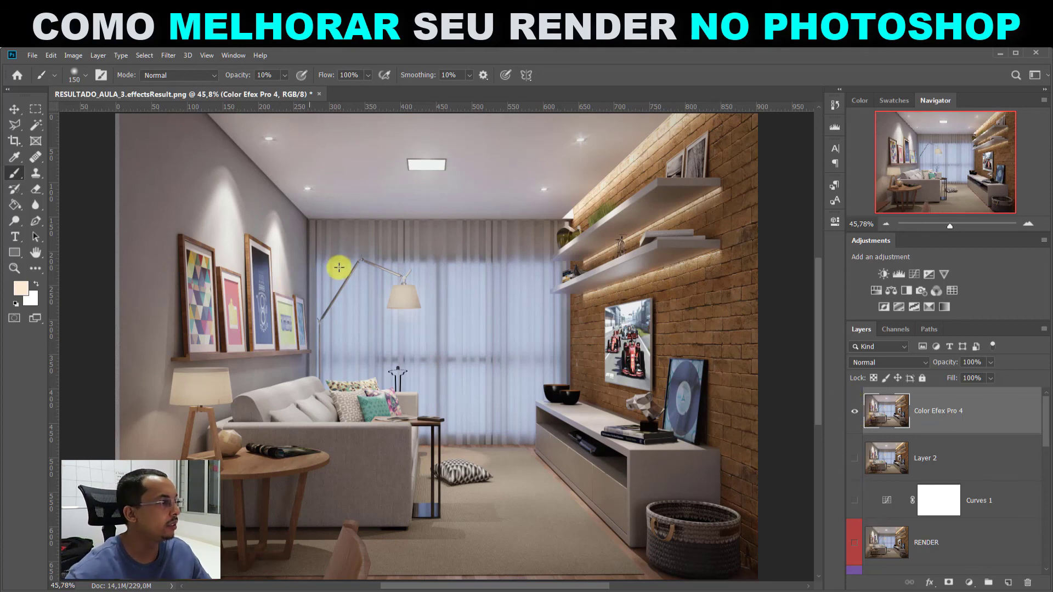
Start an Export As of the finished render and set the file format to JPG.
{"action": "left_click", "coordinate": [31, 55]}
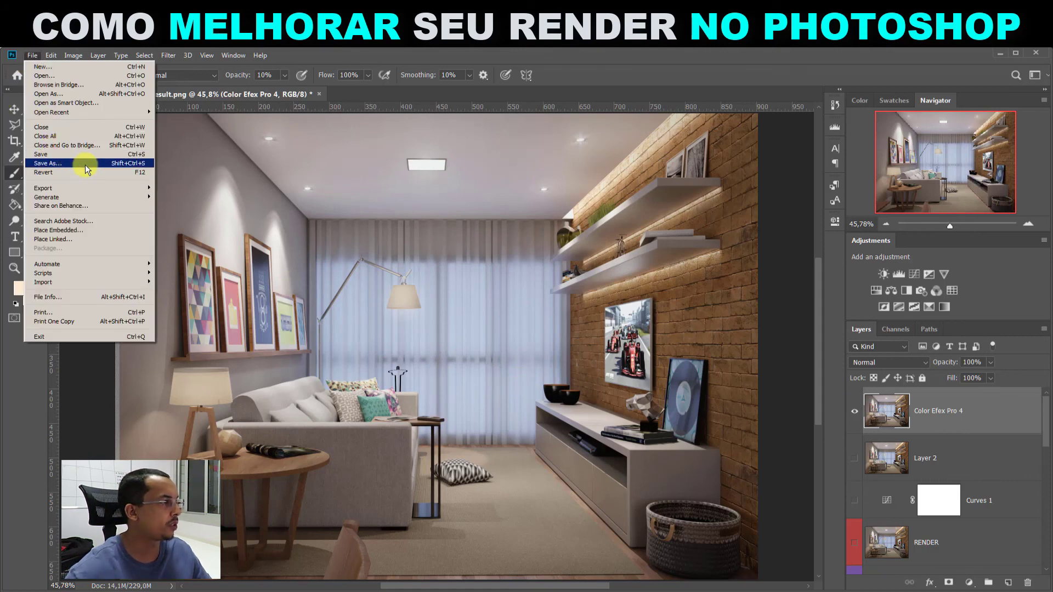
{"action": "mouse_move", "coordinate": [137, 188]}
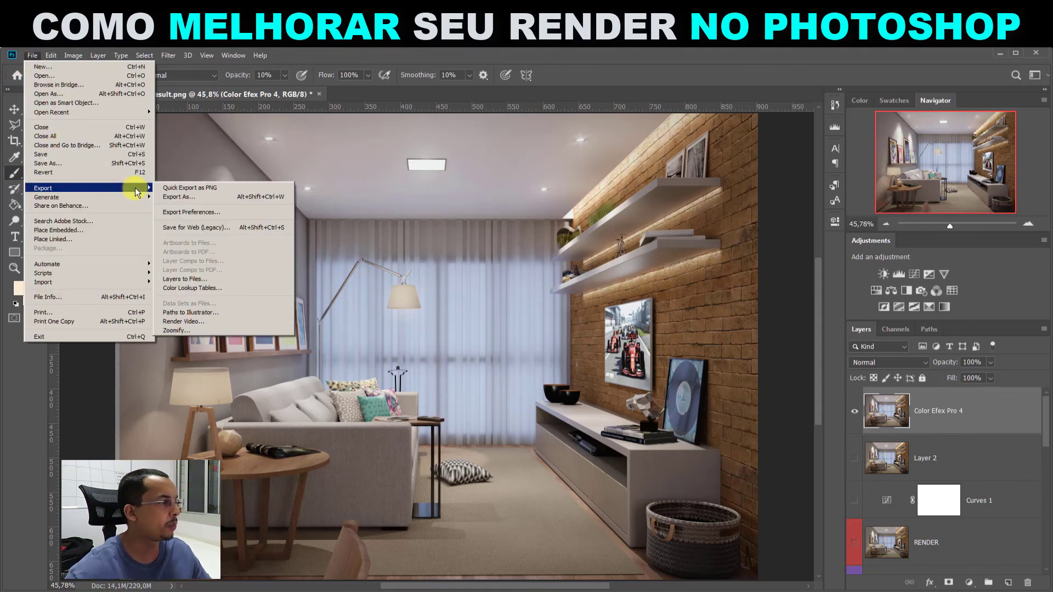
{"action": "left_click", "coordinate": [188, 197]}
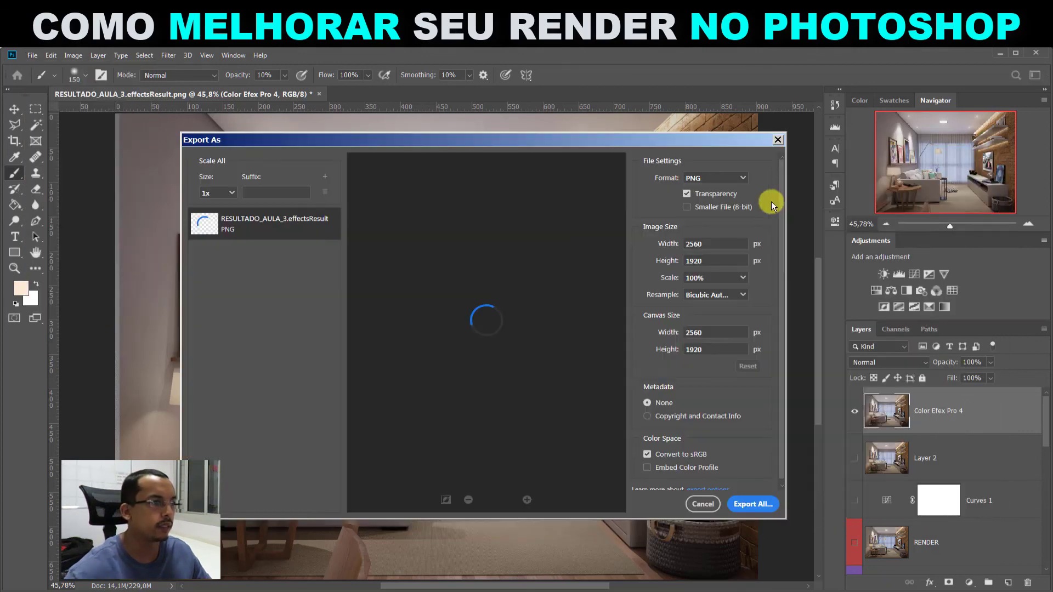
{"action": "left_click", "coordinate": [733, 184]}
{"action": "left_click", "coordinate": [695, 206]}
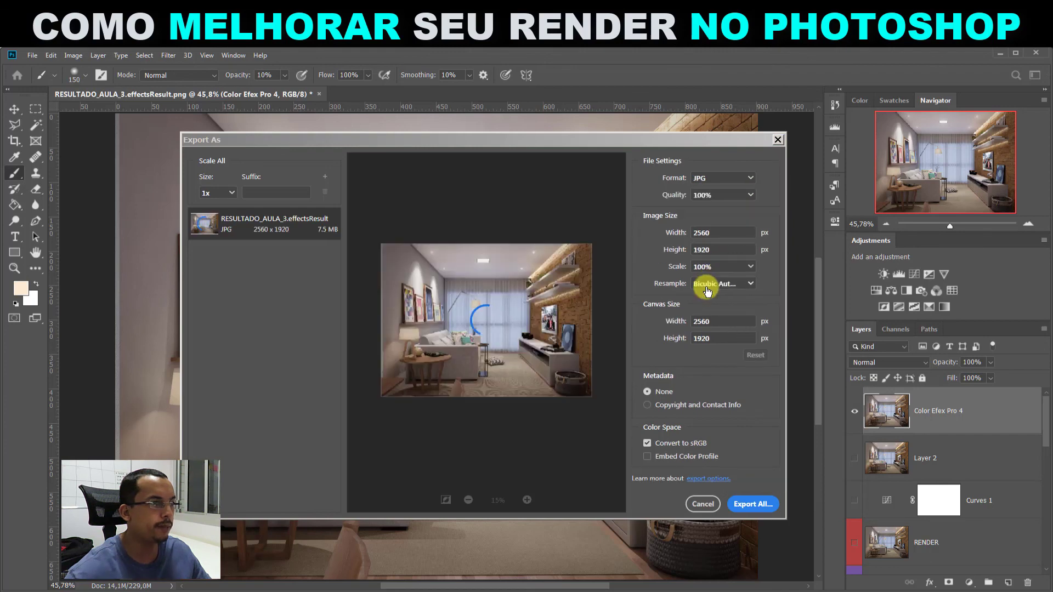
Export the image into the Render folder under the name RESULTADO_FINAL.
{"action": "left_click", "coordinate": [752, 504]}
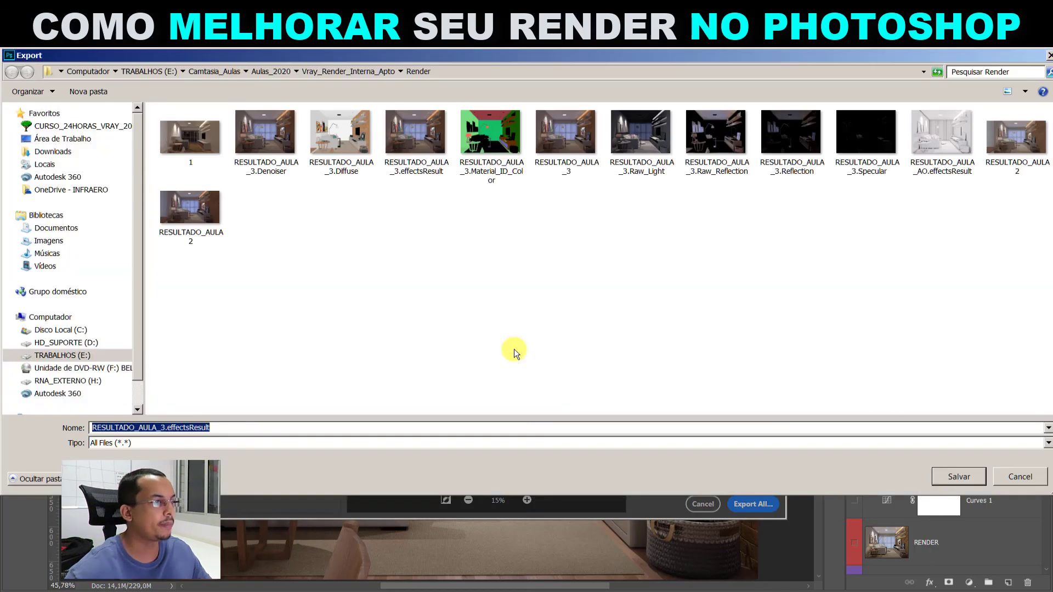
{"action": "left_click", "coordinate": [137, 426]}
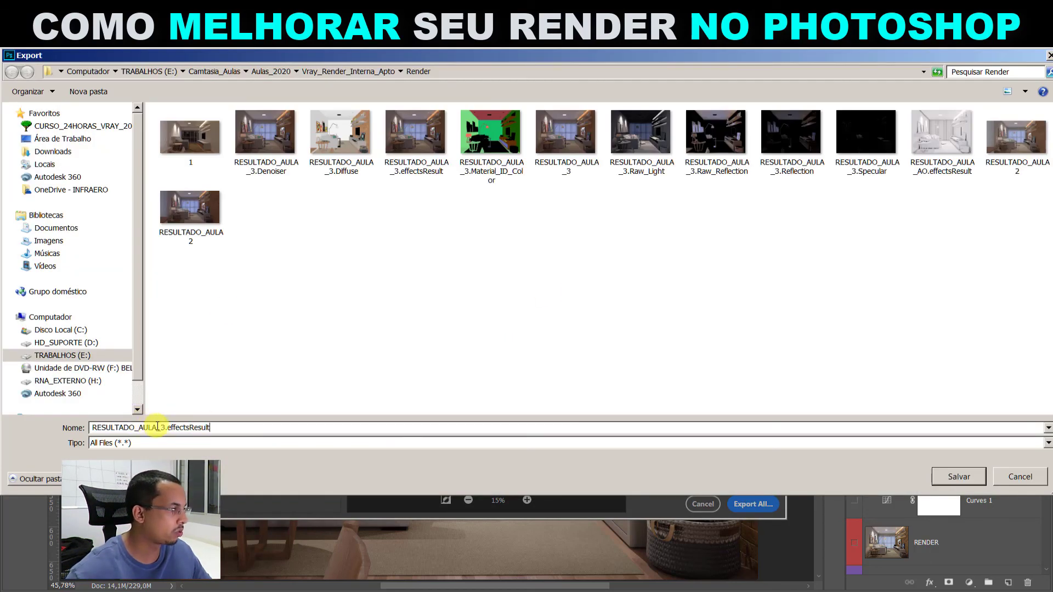
{"action": "left_click_drag", "start_coordinate": [137, 427], "coordinate": [490, 430]}
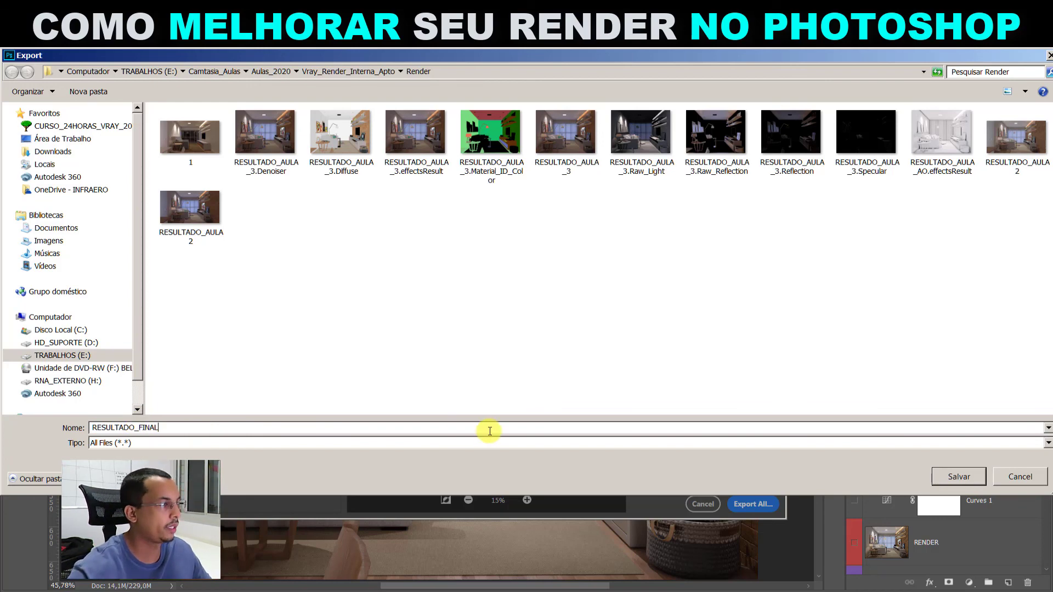
{"action": "key", "text": "Return"}
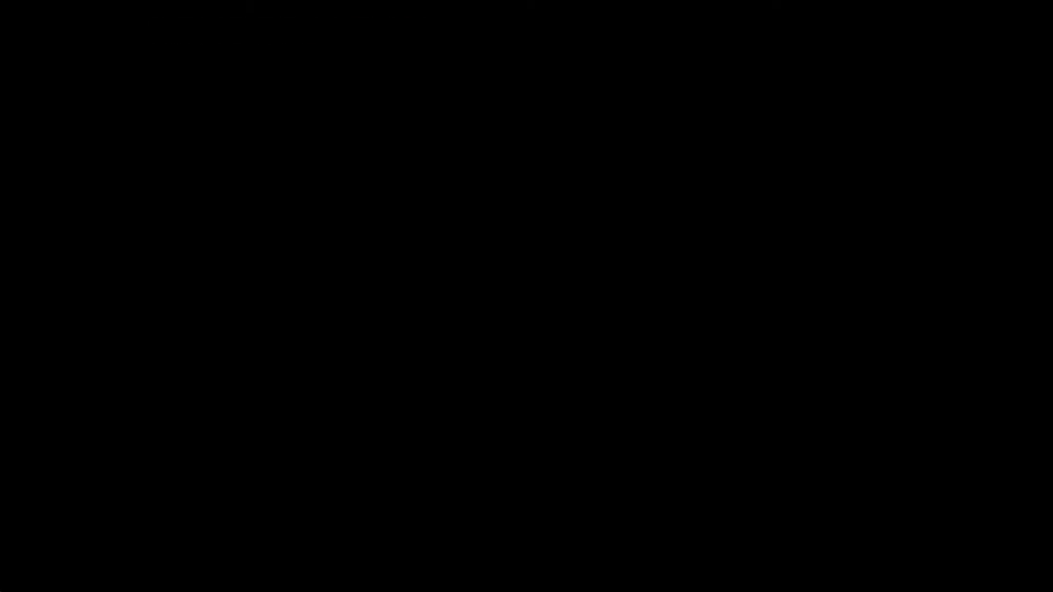